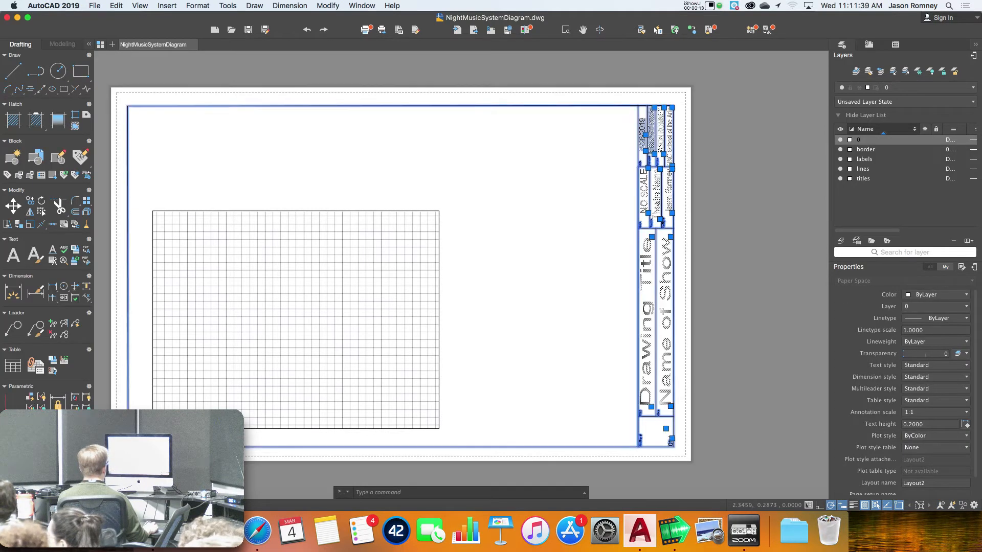
Erase the title-block border, then zoom model space to extents (Z, E)
{"action": "key", "text": "e"}
{"action": "key", "text": "Return"}
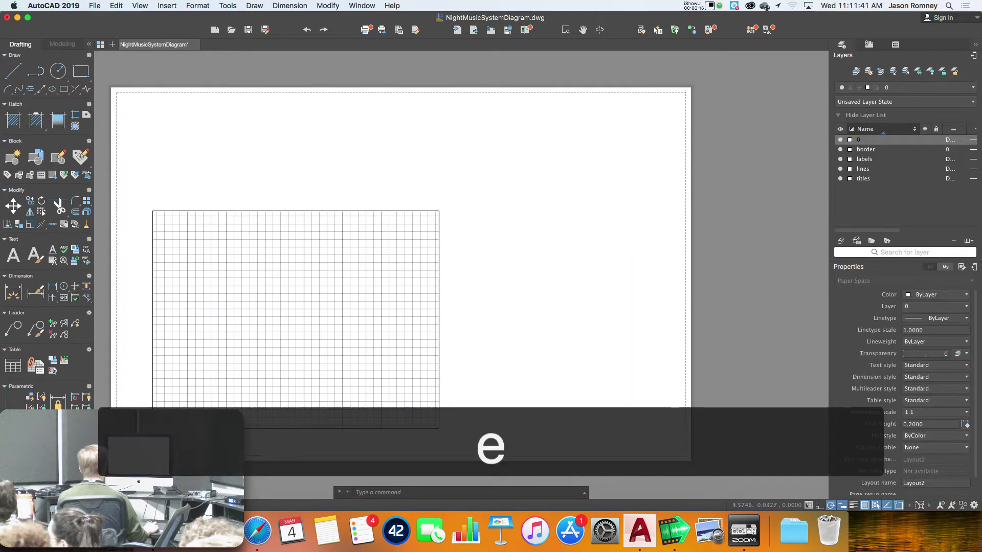
{"action": "left_click", "coordinate": [109, 505]}
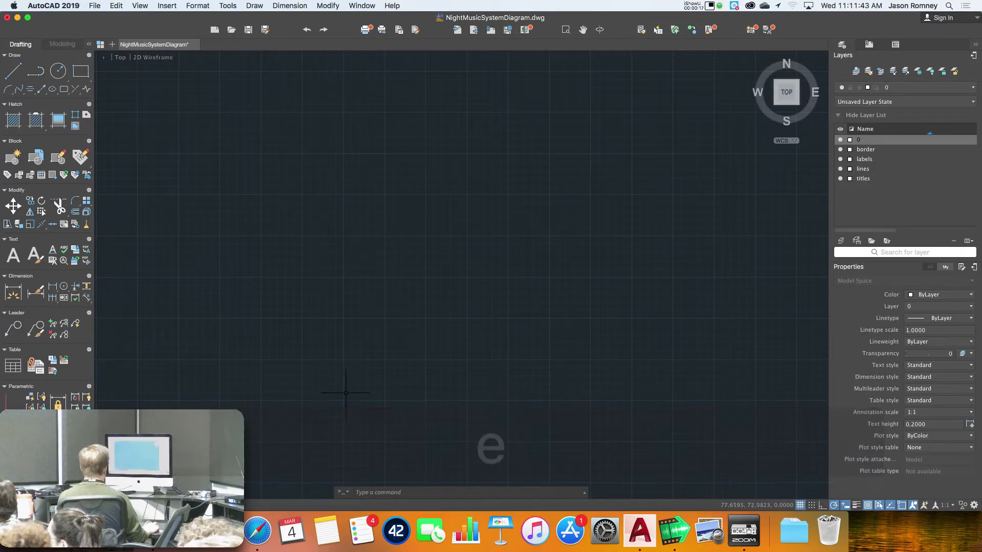
{"action": "type", "text": "z"}
{"action": "key", "text": "Return"}
{"action": "type", "text": "e"}
{"action": "key", "text": "Return"}
{"action": "scroll", "coordinate": [543, 303], "scroll_direction": "down", "scroll_amount": 10}
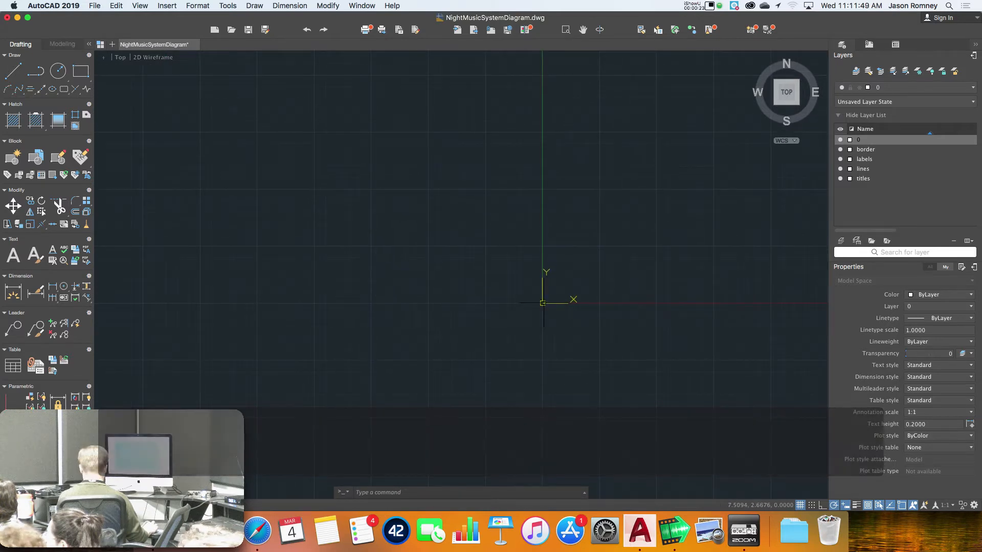
Close NightMusicSystemDiagram without saving and switch over to Finder
{"action": "key", "text": "super+w"}
{"action": "left_click", "coordinate": [467, 180]}
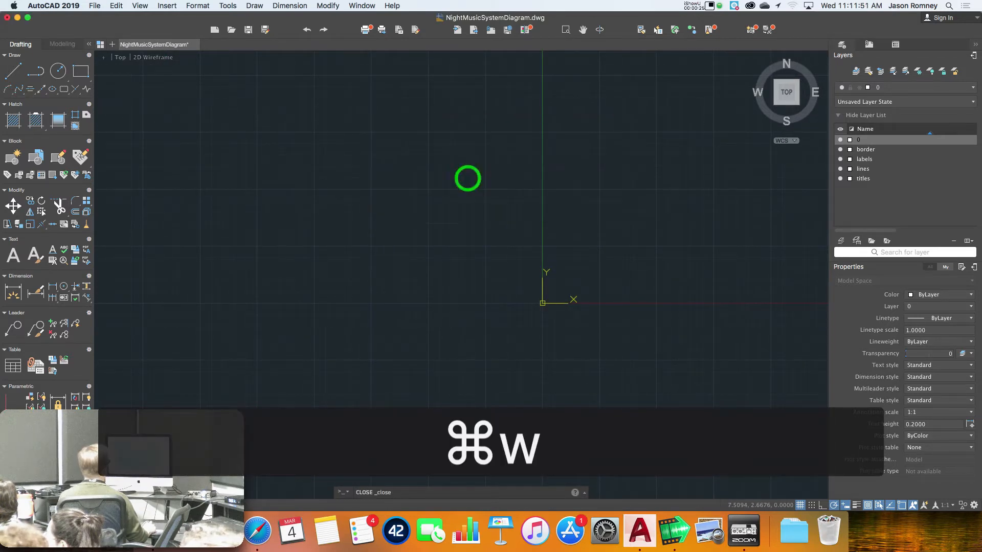
{"action": "key", "text": "super+Tab"}
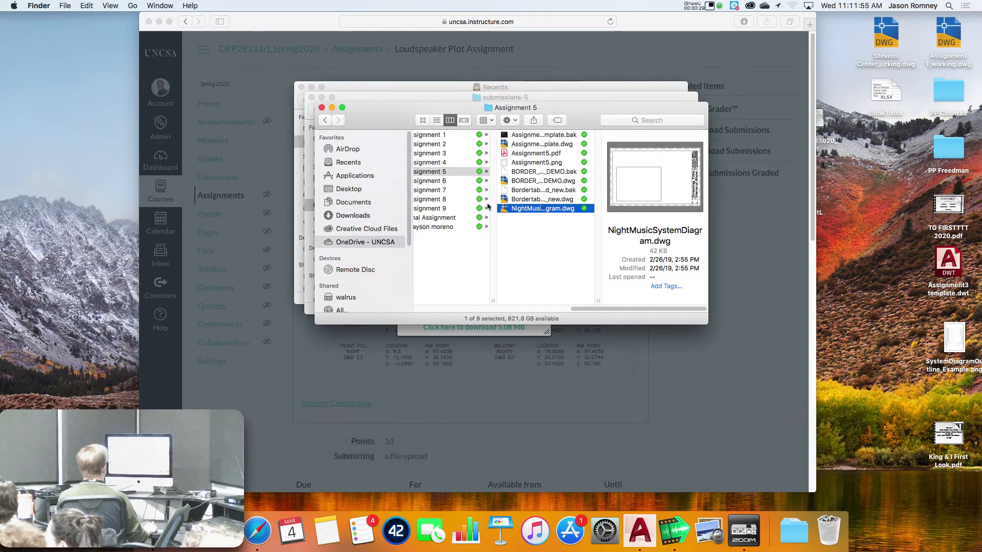
Open Night Music Section.dwg from the Assignment 4 folder in Finder's column view
{"action": "scroll", "coordinate": [491, 207], "scroll_direction": "left", "scroll_amount": 3}
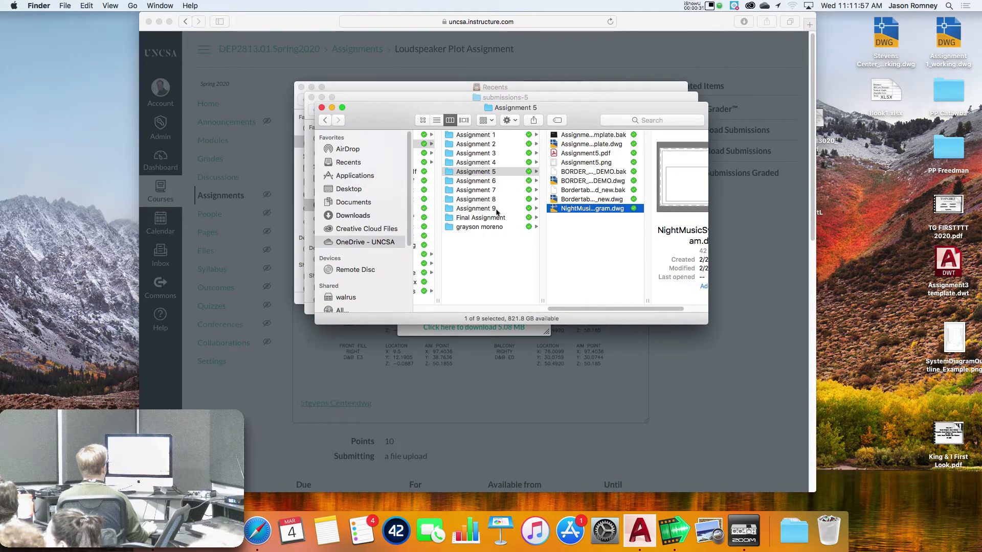
{"action": "left_click", "coordinate": [487, 163]}
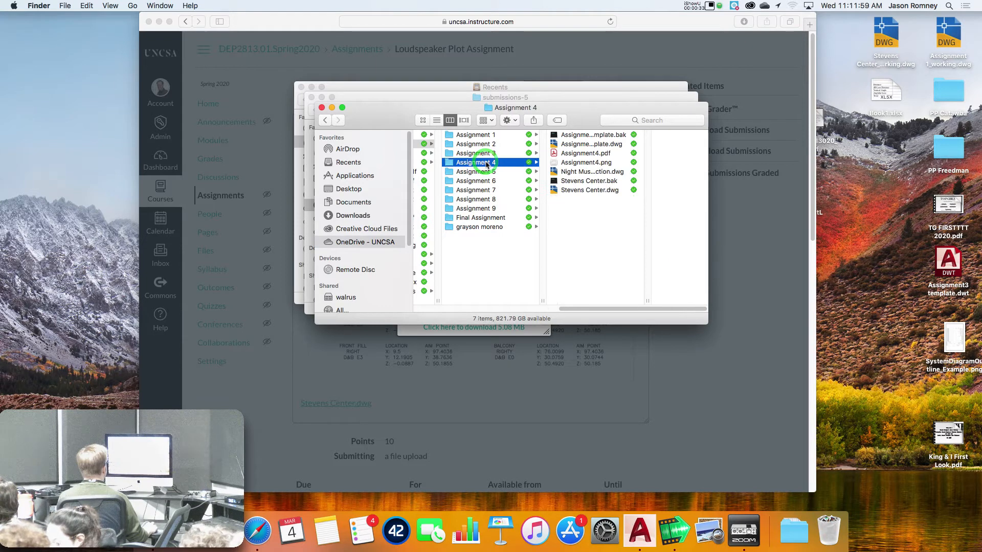
{"action": "left_click", "coordinate": [577, 173]}
{"action": "double_click", "coordinate": [577, 173]}
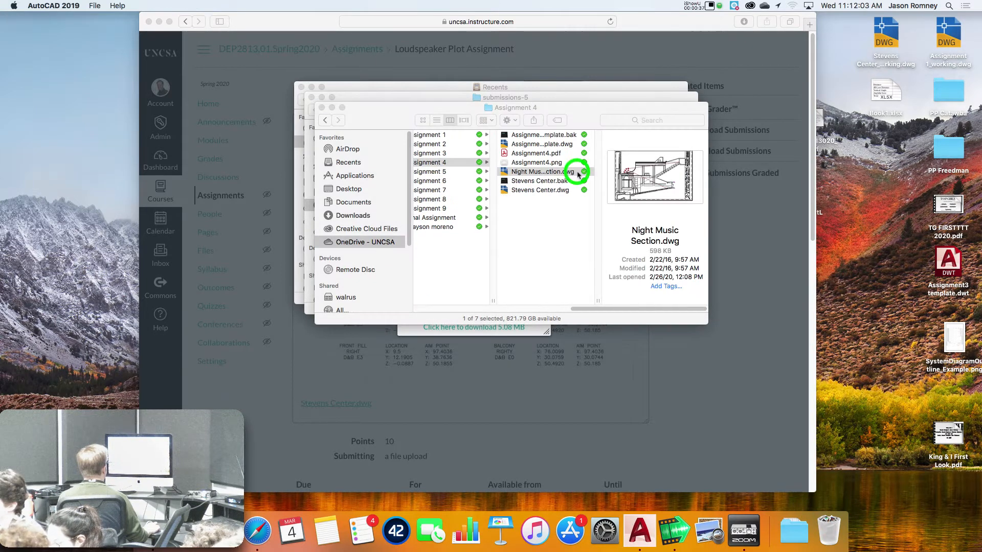
Open the drawing ignoring unresolved references, then pan model space to the stage plan
{"action": "left_click", "coordinate": [510, 220]}
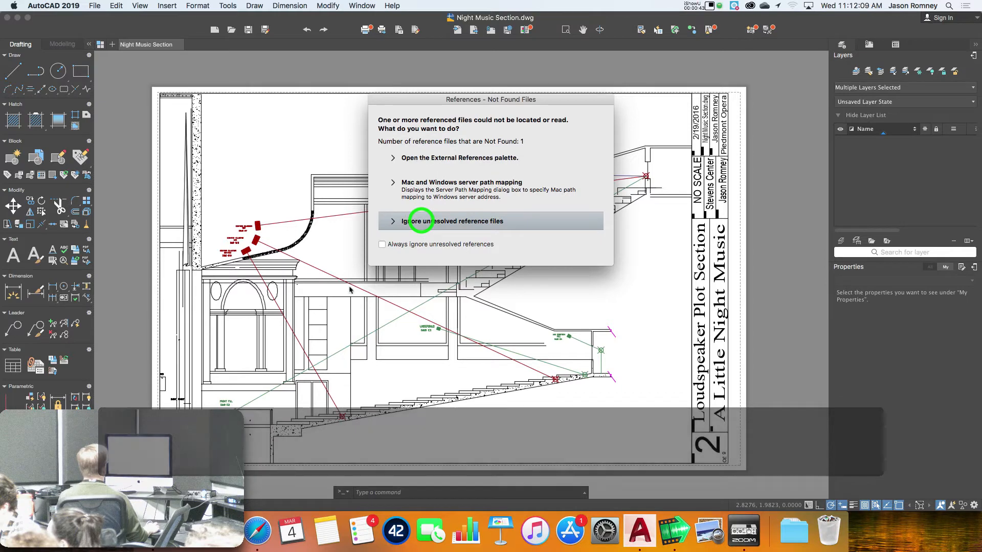
{"action": "left_click", "coordinate": [423, 223]}
{"action": "left_click", "coordinate": [108, 505]}
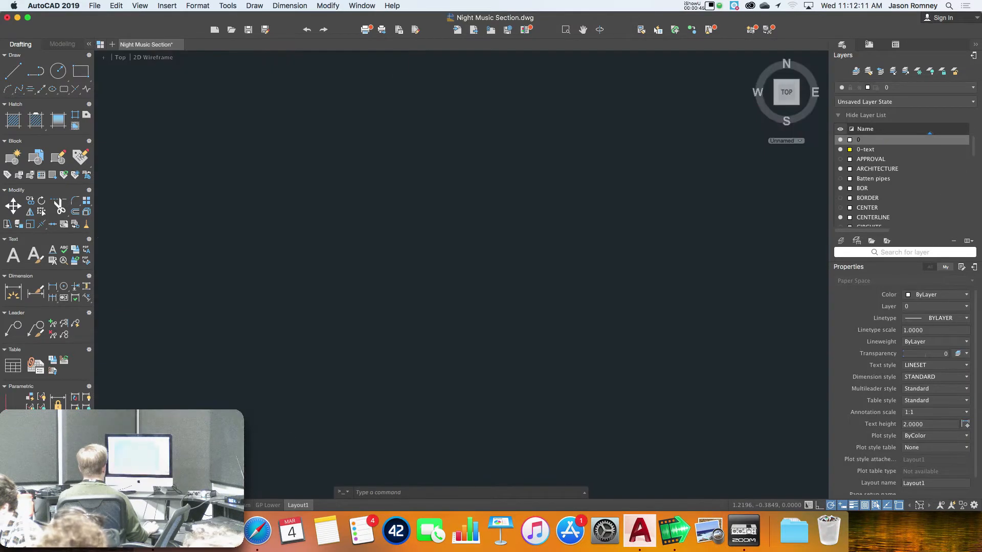
{"action": "scroll", "coordinate": [375, 382], "scroll_direction": "down", "scroll_amount": 1}
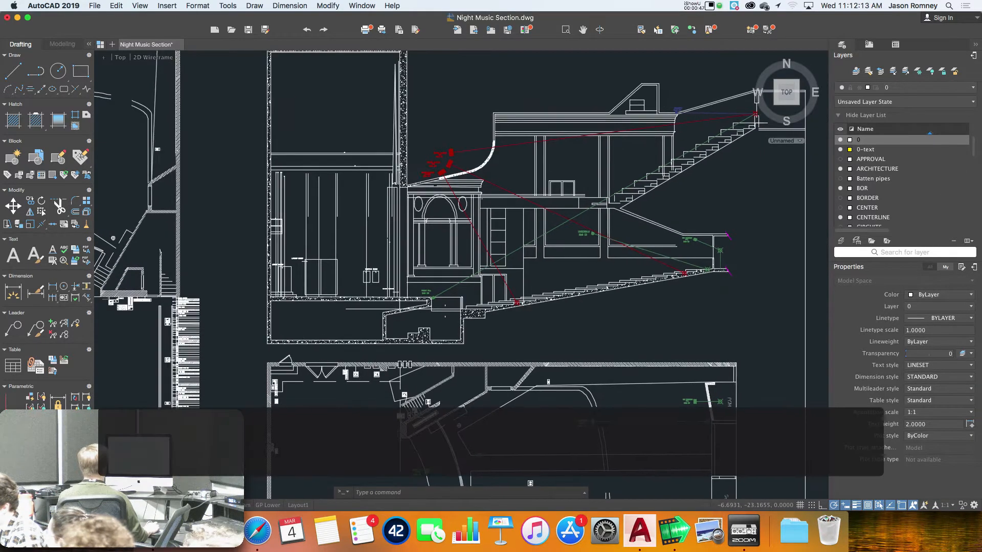
{"action": "mouse_move", "coordinate": [361, 383]}
{"action": "middle_mouse_down"}
{"action": "mouse_move", "coordinate": [271, 406]}
{"action": "mouse_move", "coordinate": [591, 373]}
{"action": "mouse_move", "coordinate": [479, 336]}
{"action": "middle_mouse_up"}
{"action": "mouse_move", "coordinate": [486, 389]}
{"action": "middle_mouse_down"}
{"action": "mouse_move", "coordinate": [306, 296]}
{"action": "mouse_move", "coordinate": [300, 223]}
{"action": "middle_mouse_up"}
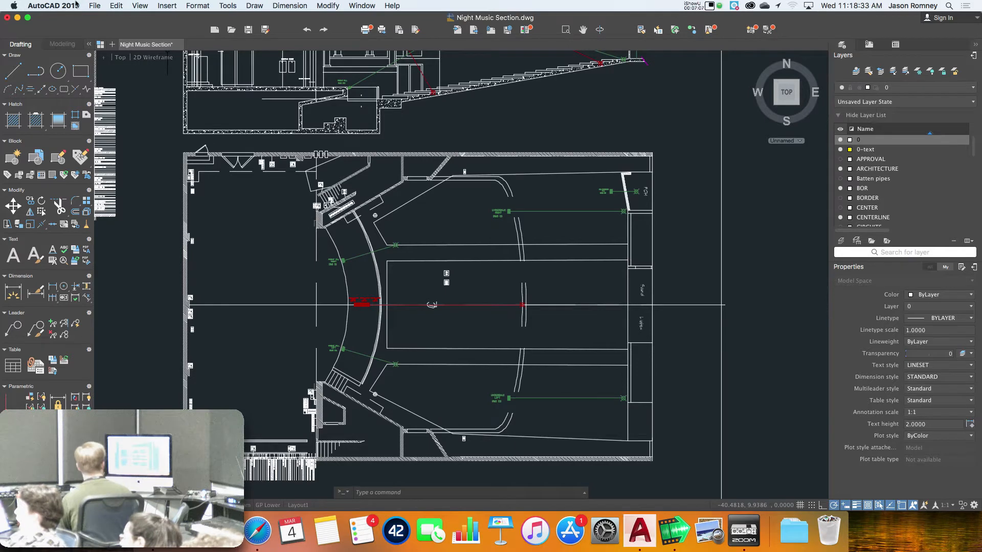
{"action": "left_click", "coordinate": [94, 6]}
{"action": "left_click", "coordinate": [111, 189]}
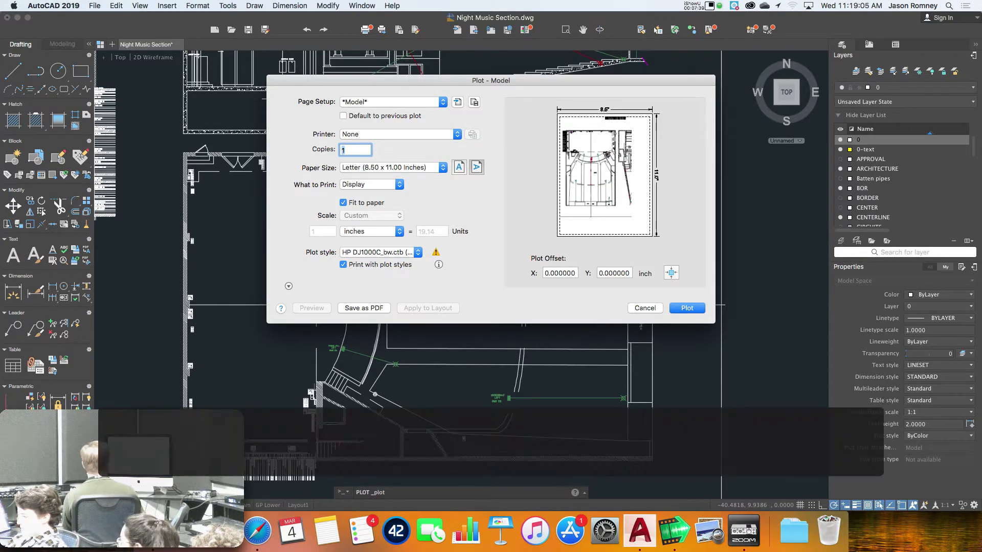
{"action": "left_click", "coordinate": [635, 308]}
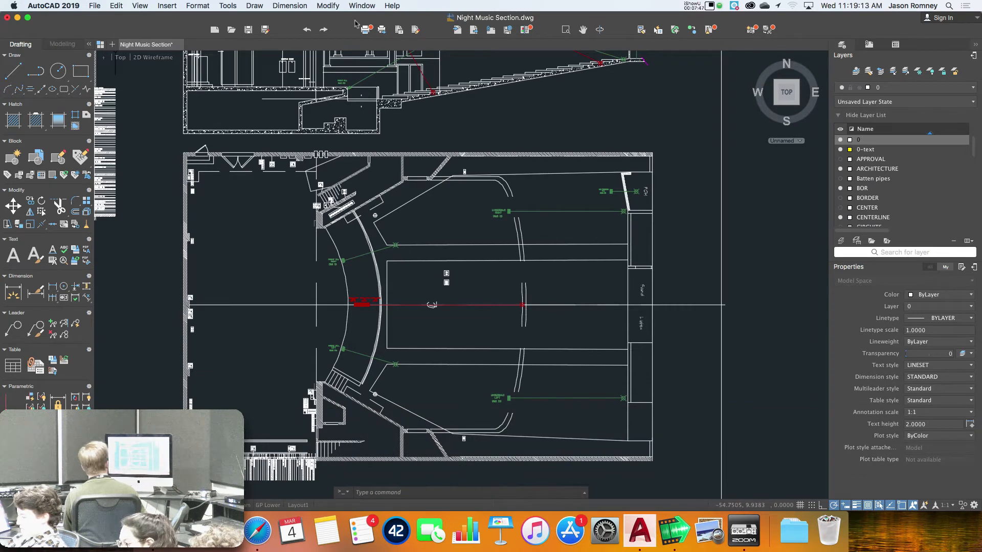
Create Drawing1 from acad.dwt, view its Layout1, then return to Night Music Section
{"action": "left_click", "coordinate": [89, 5]}
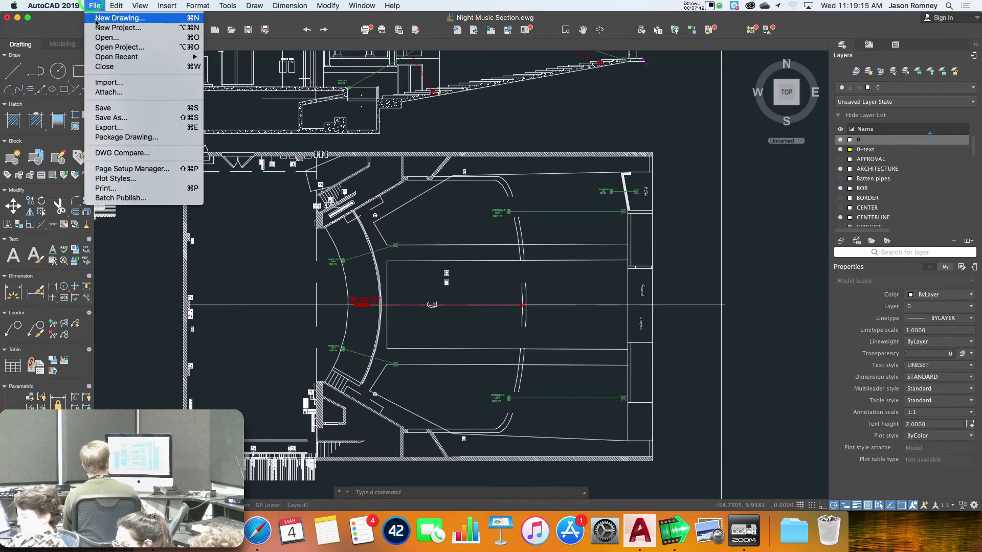
{"action": "left_click", "coordinate": [94, 18]}
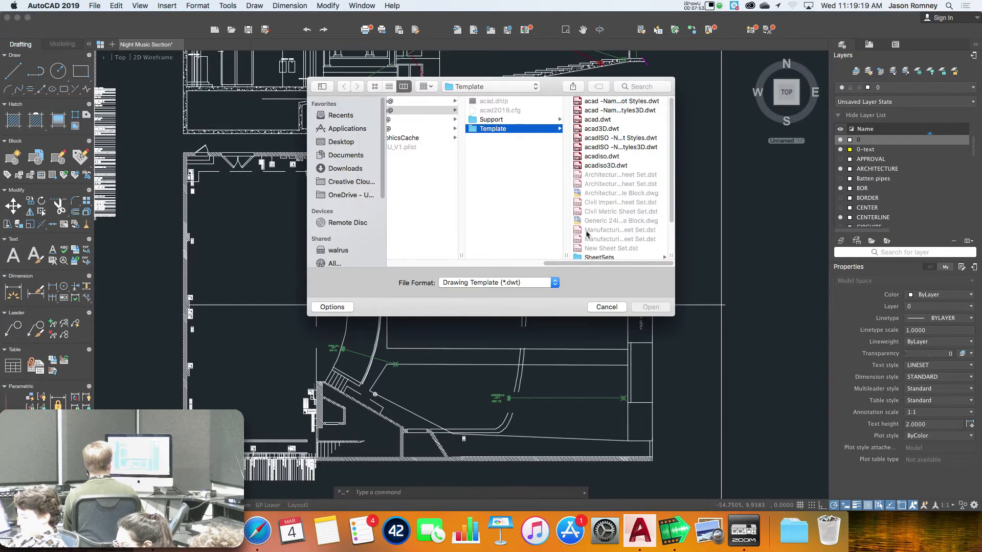
{"action": "left_click", "coordinate": [614, 122]}
{"action": "left_click", "coordinate": [650, 308]}
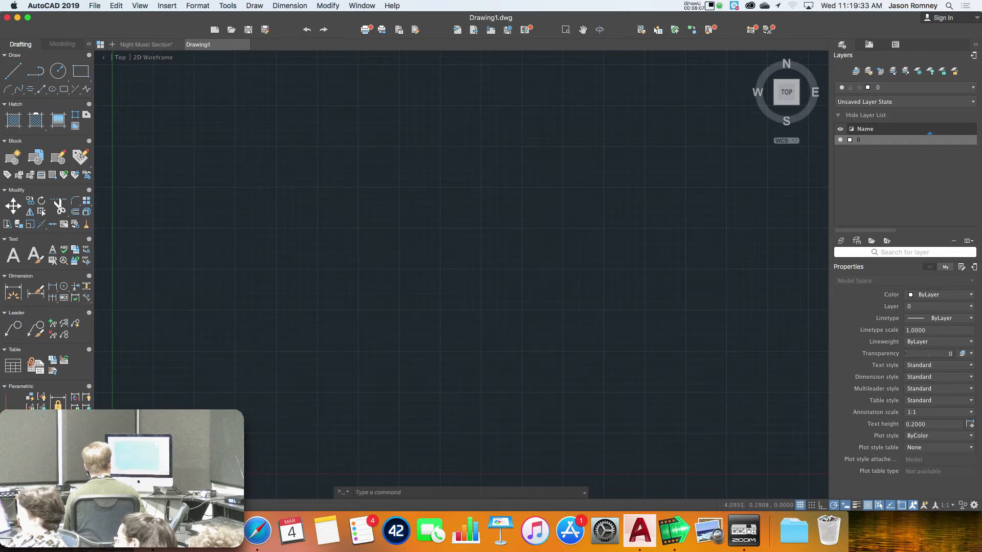
{"action": "left_click", "coordinate": [158, 505]}
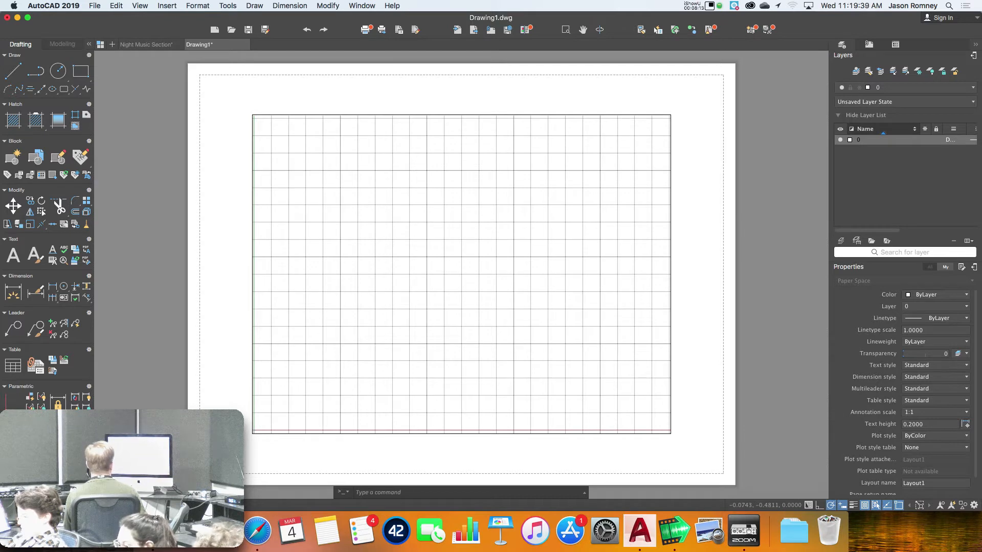
{"action": "left_click", "coordinate": [160, 45]}
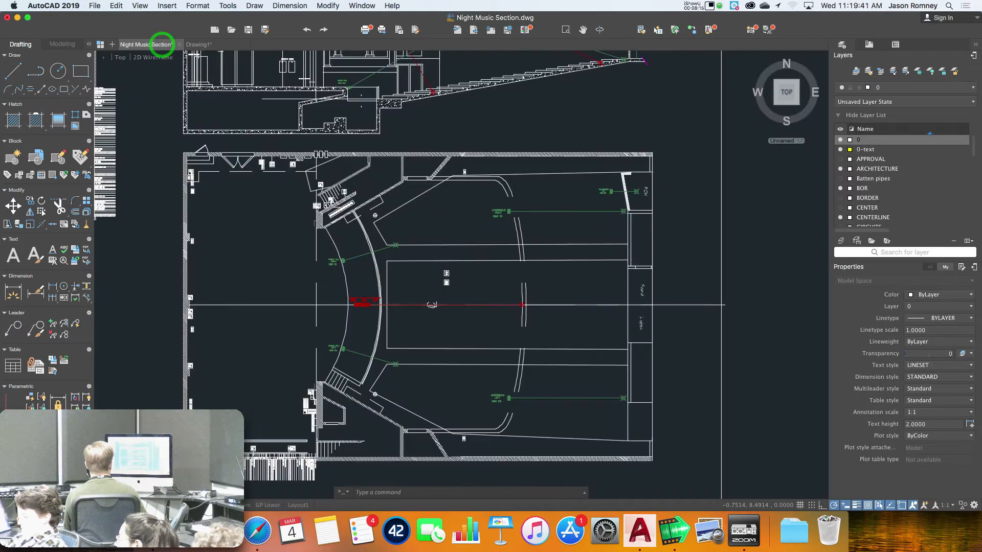
Go from Layout1 to the Layout2 sheet of Night Music Section
{"action": "left_click", "coordinate": [298, 505]}
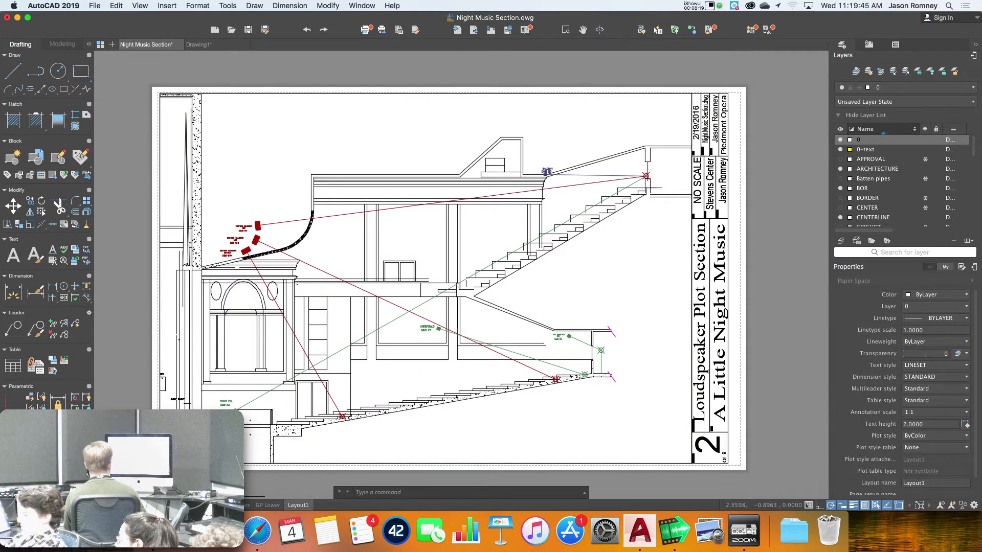
{"action": "left_click", "coordinate": [328, 506]}
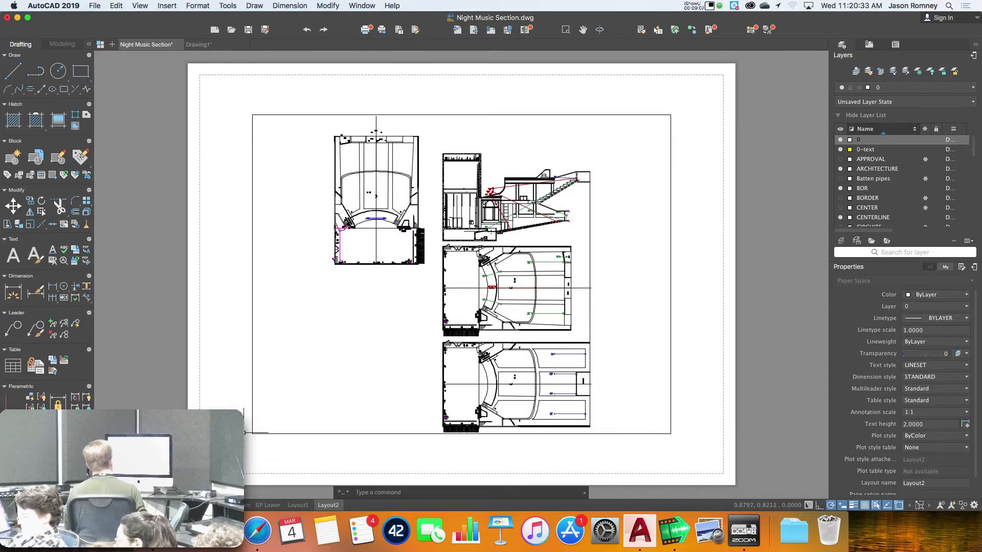
On Layout2, draw a diagonal line from the sheet's lower-left to upper-right corner
{"action": "left_click", "coordinate": [215, 434]}
{"action": "key", "text": "Escape"}
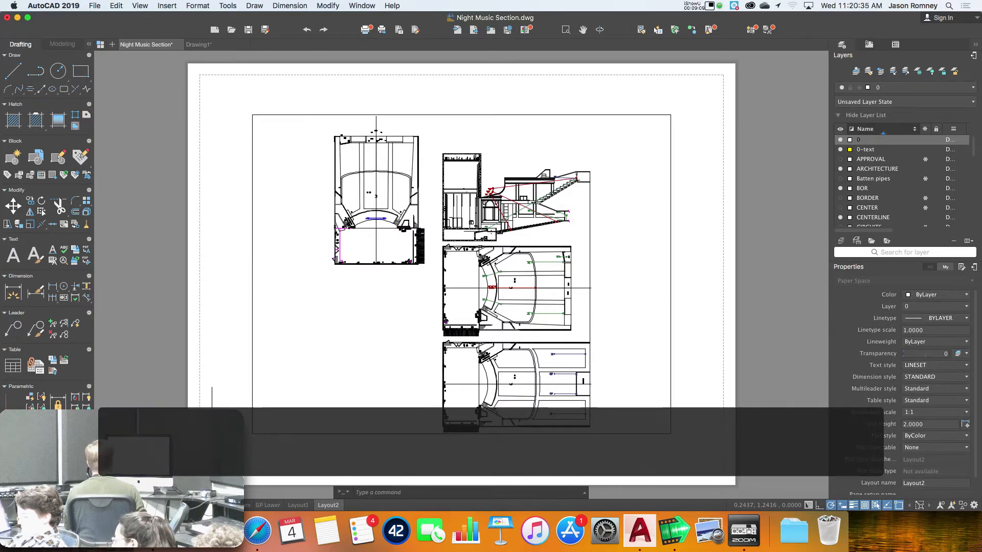
{"action": "left_click", "coordinate": [109, 505]}
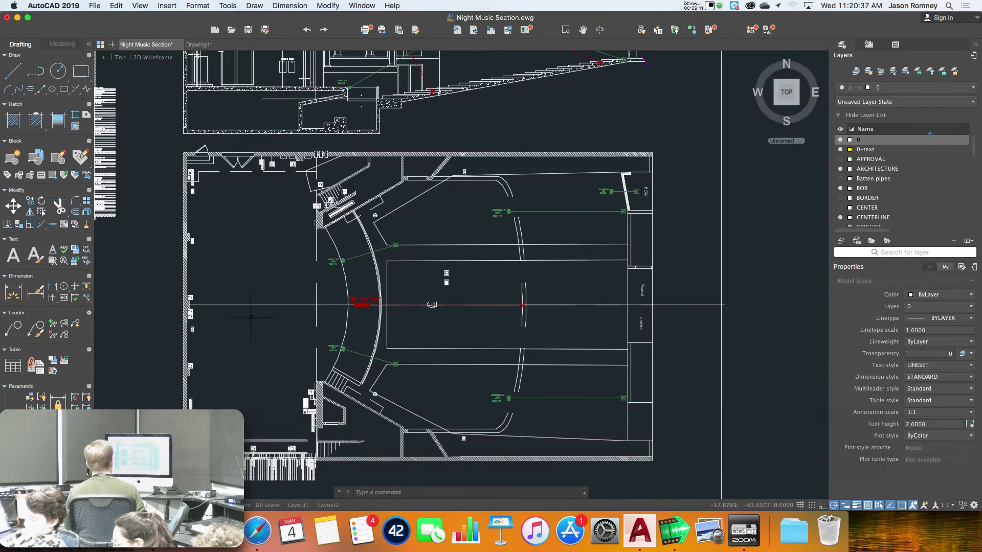
{"action": "left_click", "coordinate": [330, 505]}
{"action": "type", "text": "l"}
{"action": "key", "text": "Return"}
{"action": "left_click", "coordinate": [423, 454]}
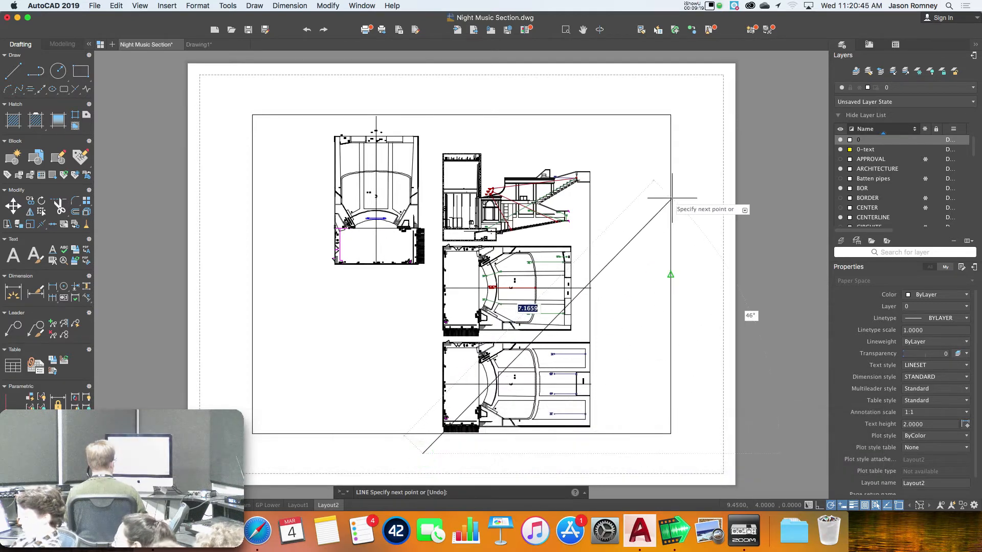
{"action": "left_click", "coordinate": [698, 112]}
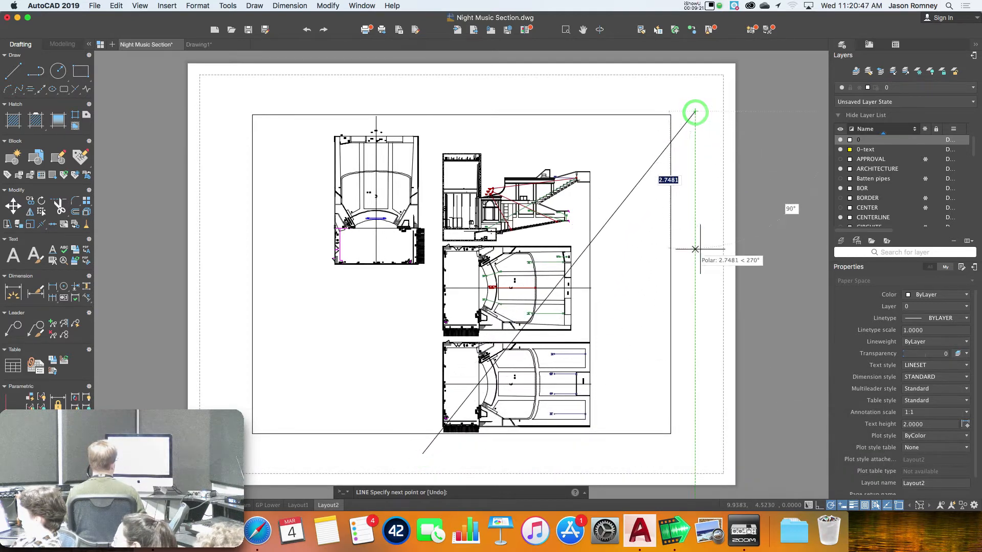
{"action": "key", "text": "Return"}
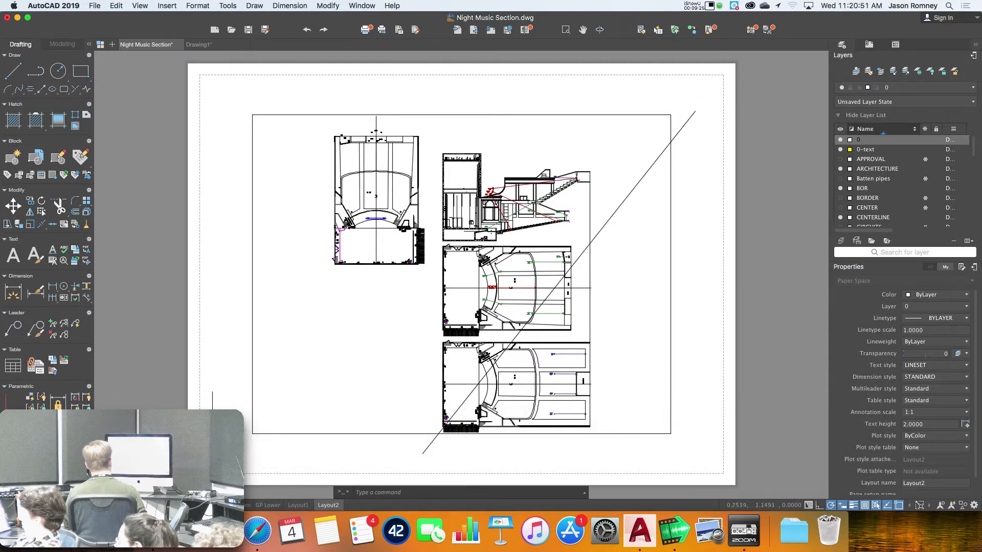
Check model space, then back on Layout2 erase the diagonal line
{"action": "left_click", "coordinate": [124, 505]}
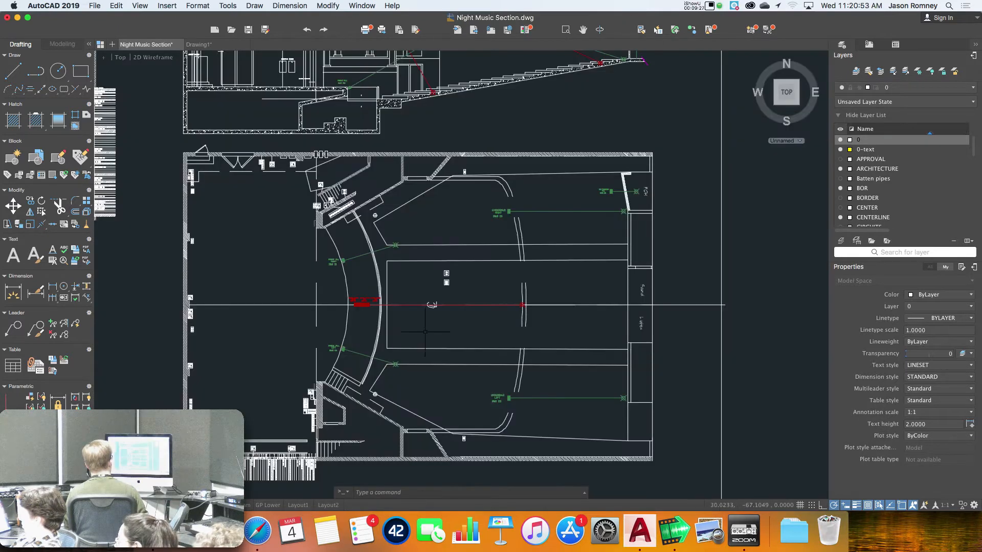
{"action": "scroll", "coordinate": [419, 316], "scroll_direction": "down", "scroll_amount": 3}
{"action": "scroll", "coordinate": [418, 316], "scroll_direction": "down", "scroll_amount": 3}
{"action": "middle_click_drag", "start_coordinate": [435, 279], "coordinate": [453, 216]}
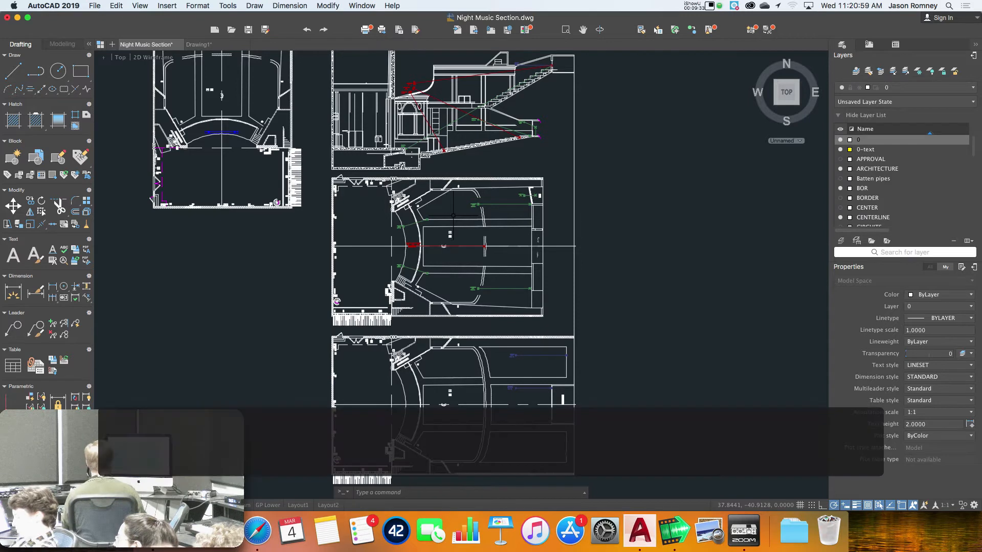
{"action": "left_click", "coordinate": [327, 505]}
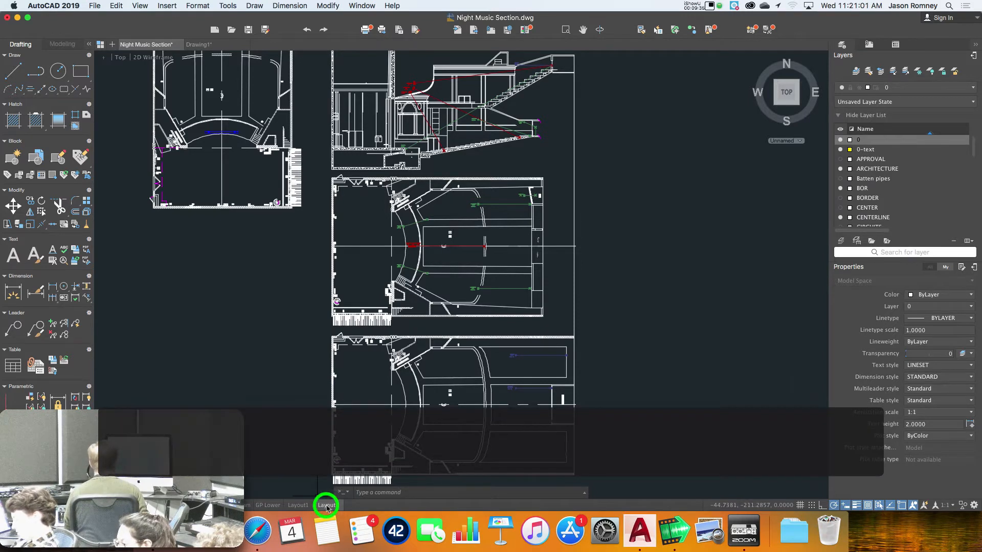
{"action": "left_click", "coordinate": [686, 123]}
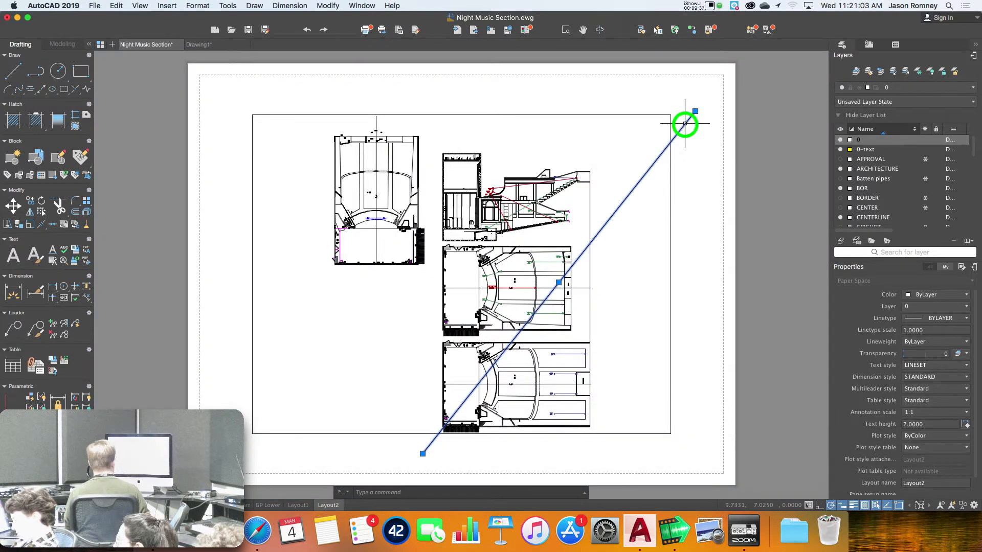
{"action": "key", "text": "e"}
{"action": "key", "text": "Return"}
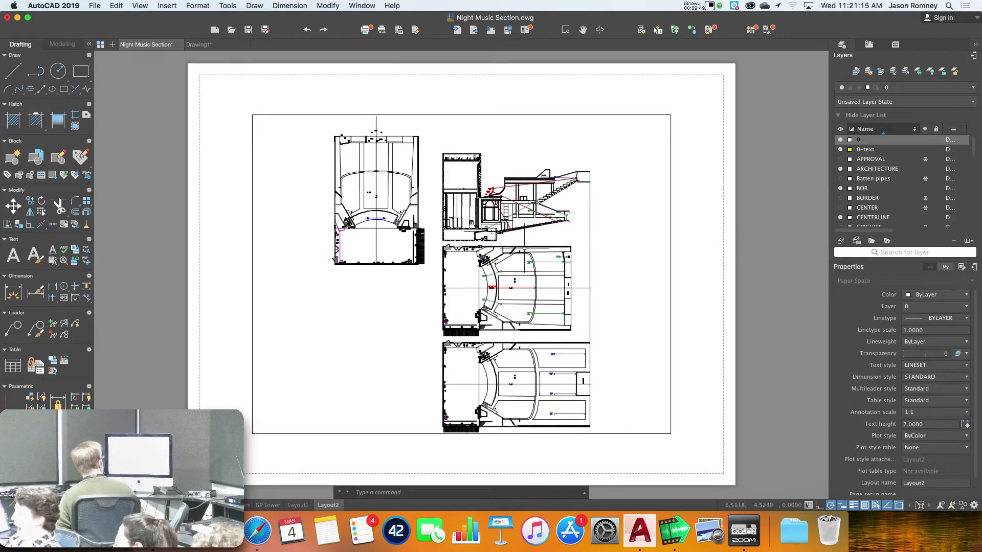
Make the Layout2 viewport active so its model space can be edited
{"action": "double_click", "coordinate": [368, 329]}
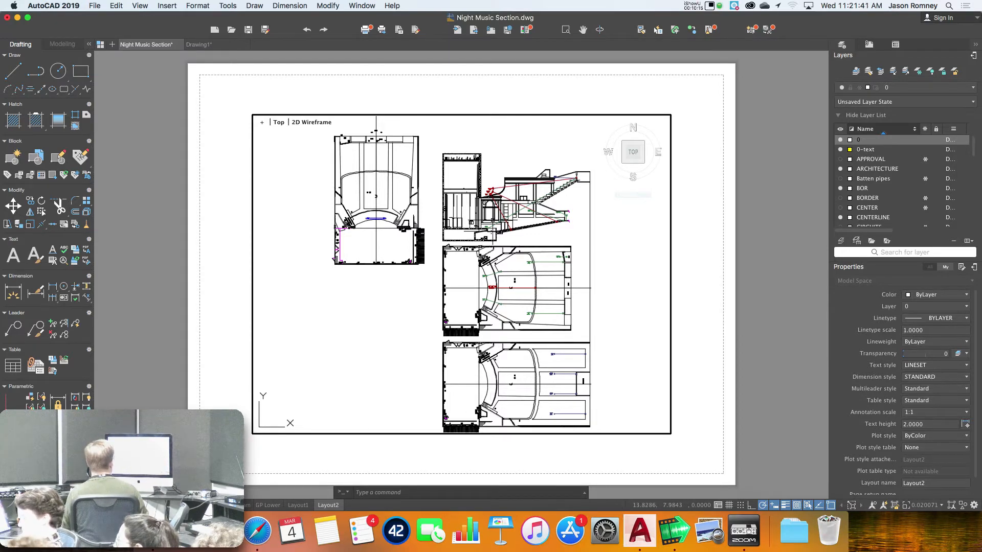
Zoom a window (Z) around the theatre section drawing inside the viewport
{"action": "type", "text": "z"}
{"action": "key", "text": "Return"}
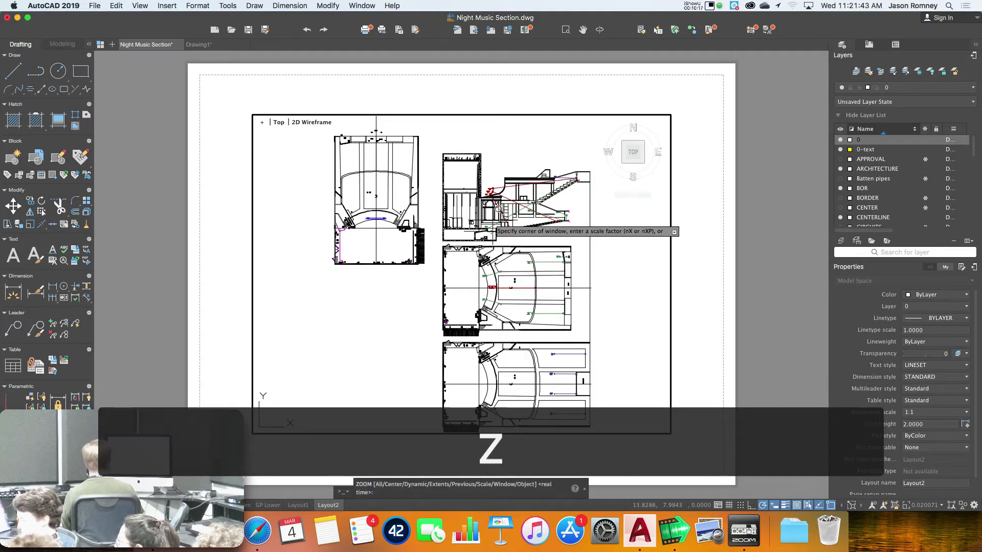
{"action": "left_click", "coordinate": [443, 152]}
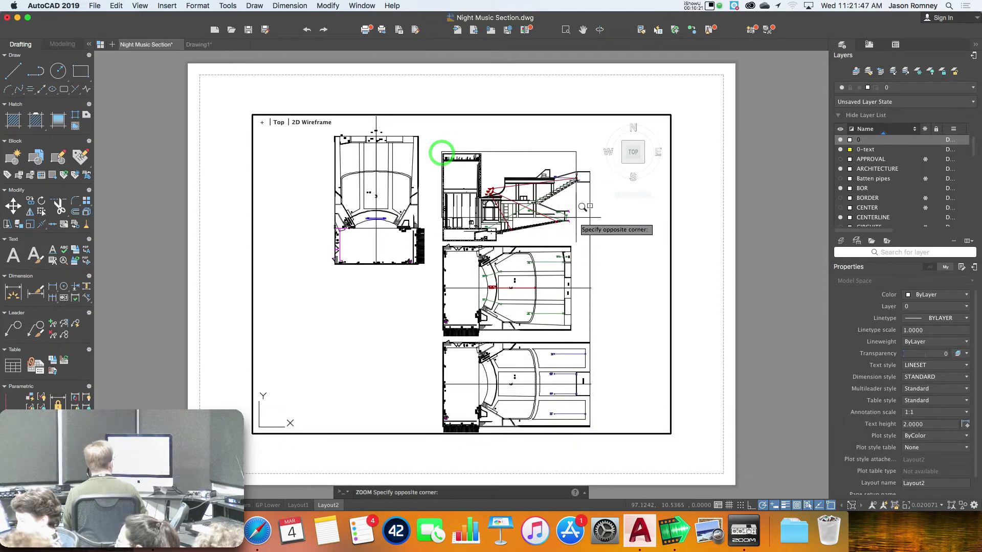
{"action": "left_click", "coordinate": [594, 244]}
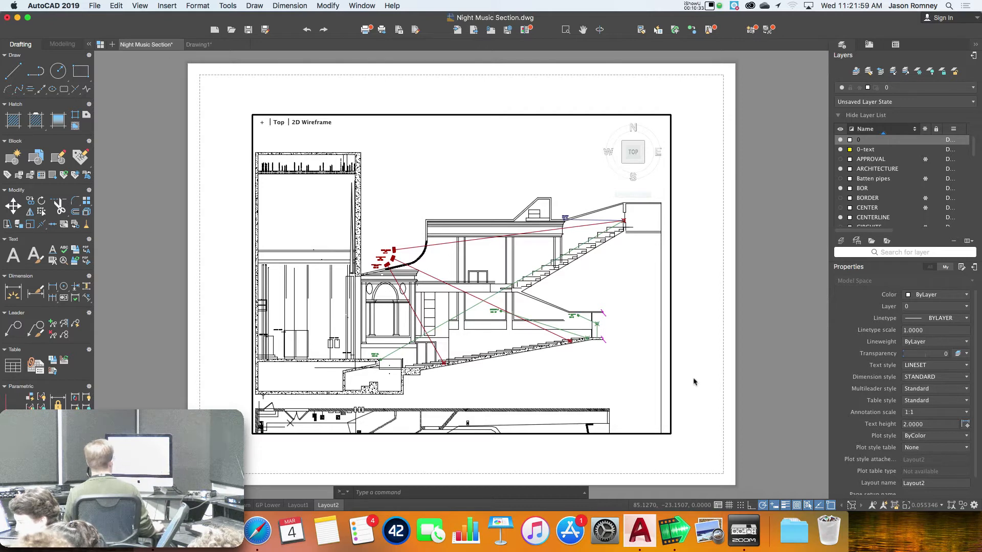
Back in paper space, move the viewport (M) slightly down and to the left
{"action": "left_click", "coordinate": [700, 335]}
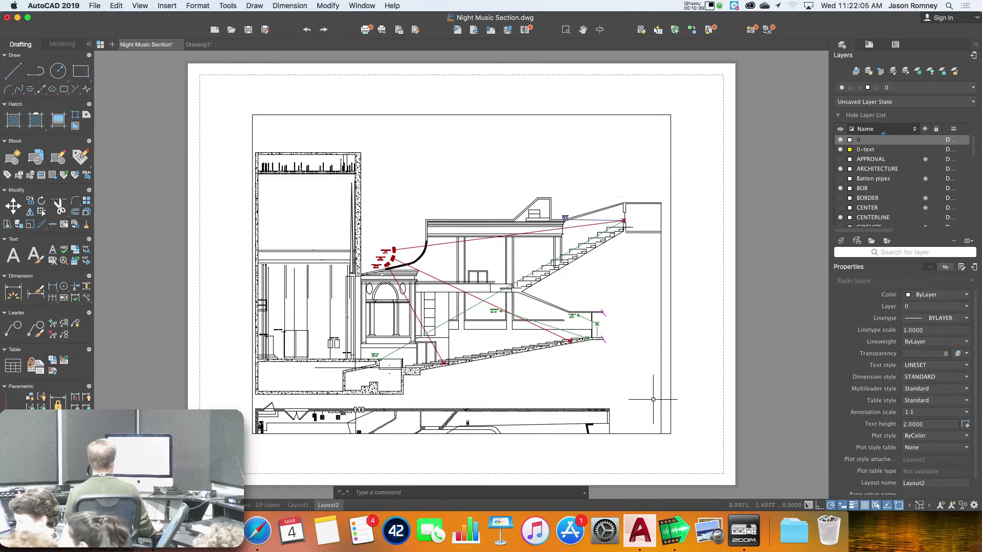
{"action": "left_click", "coordinate": [569, 354]}
{"action": "left_click", "coordinate": [536, 330]}
{"action": "left_click", "coordinate": [671, 354]}
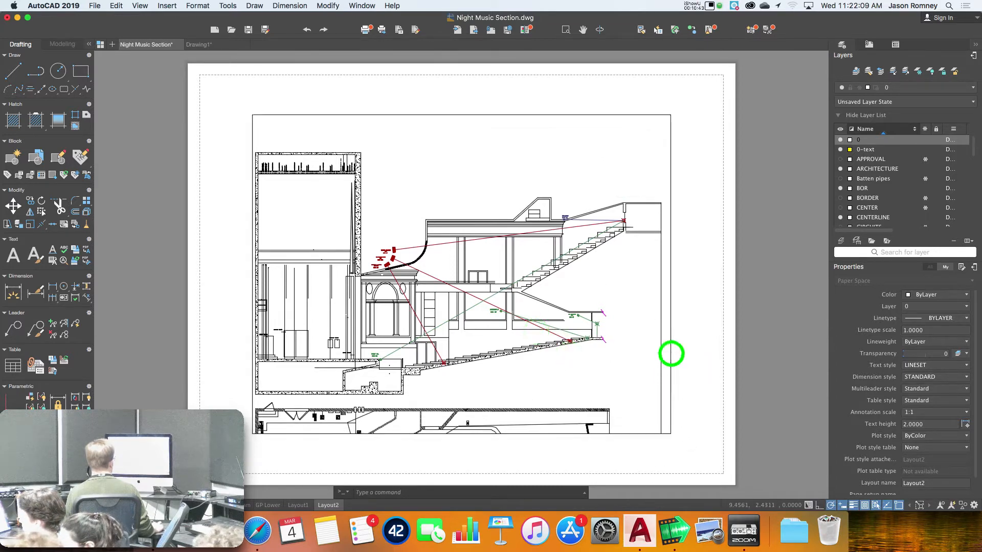
{"action": "type", "text": "m"}
{"action": "key", "text": "Return"}
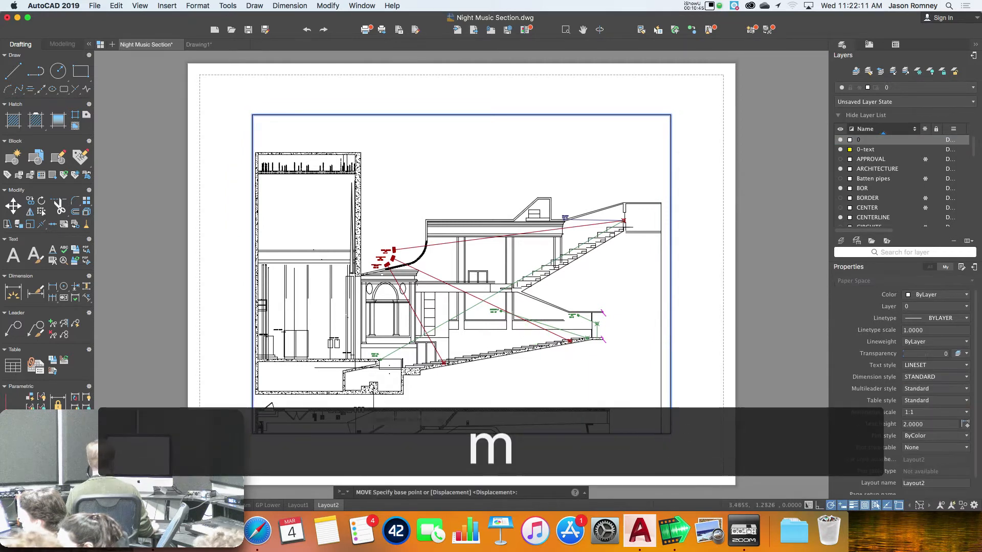
{"action": "left_click", "coordinate": [253, 434]}
{"action": "left_click", "coordinate": [227, 449]}
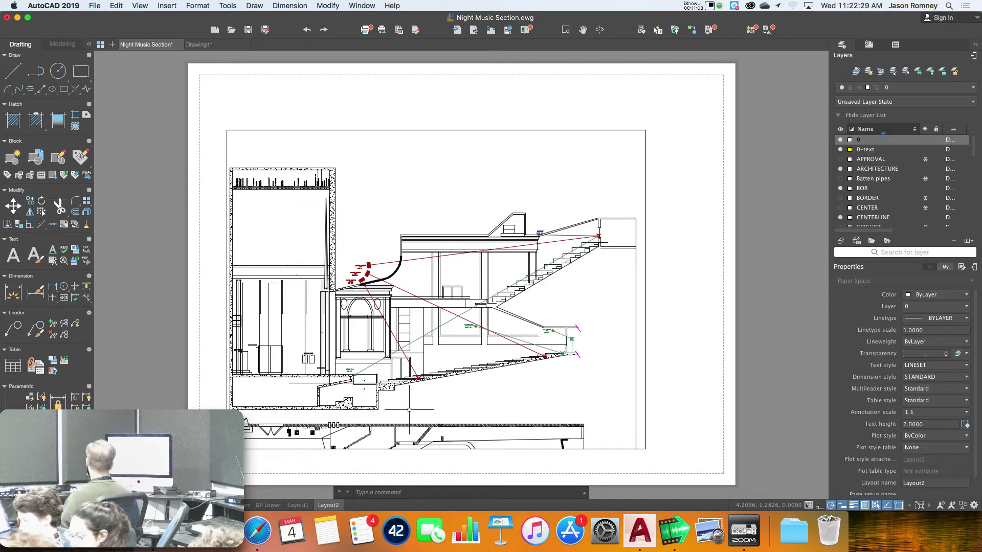
Stretch the viewport's bottom-left corner to a new bottom edge, undoing a first attempt
{"action": "double_click", "coordinate": [449, 450]}
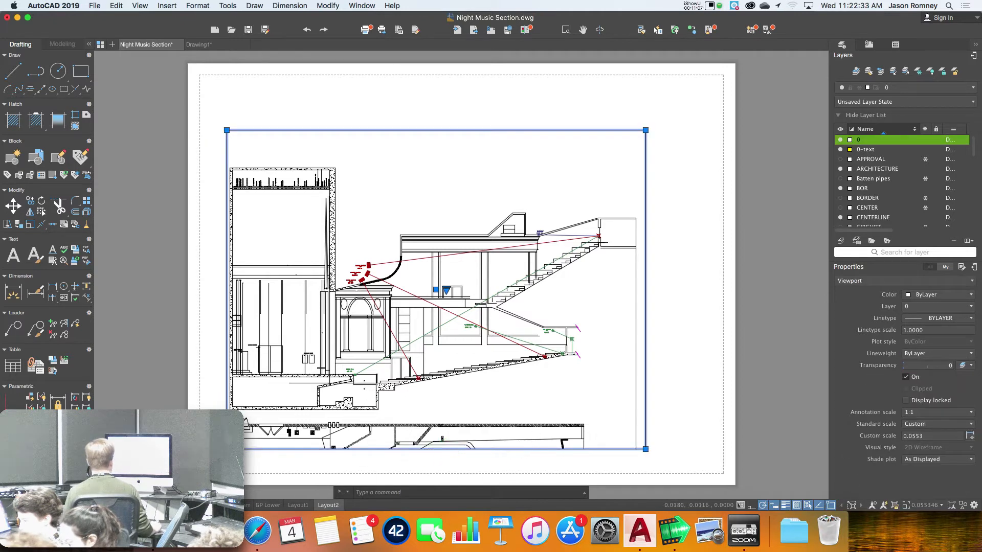
{"action": "left_click", "coordinate": [645, 449]}
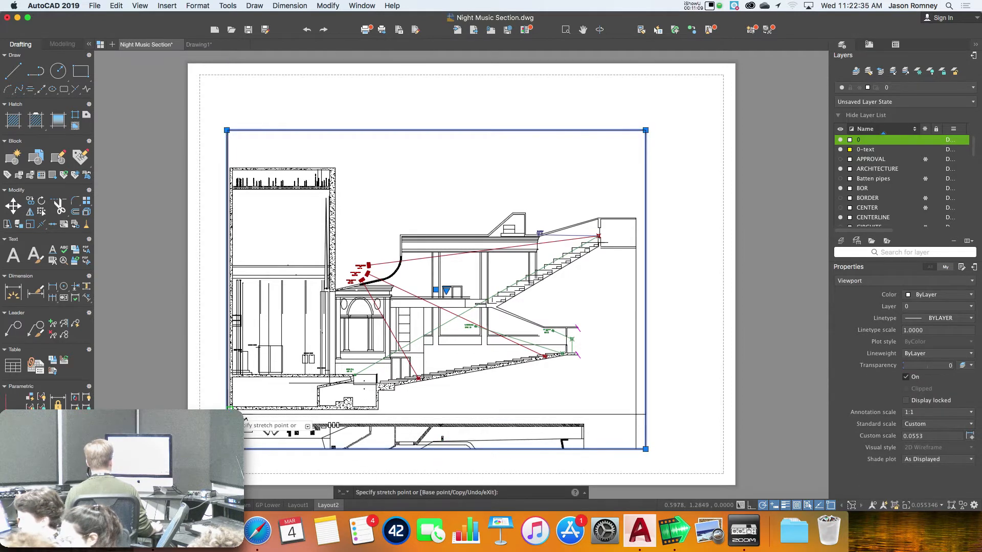
{"action": "left_click", "coordinate": [227, 407]}
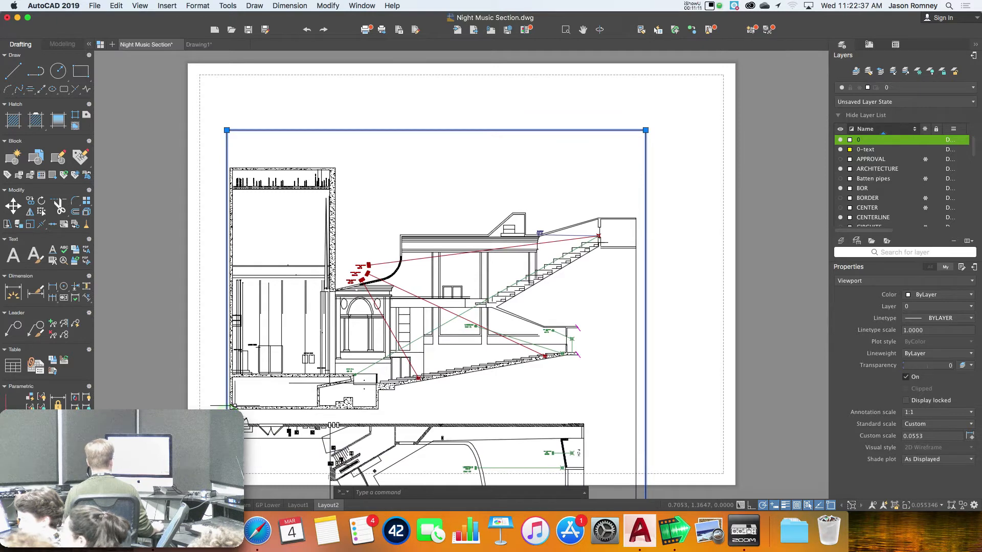
{"action": "key", "text": "super+z"}
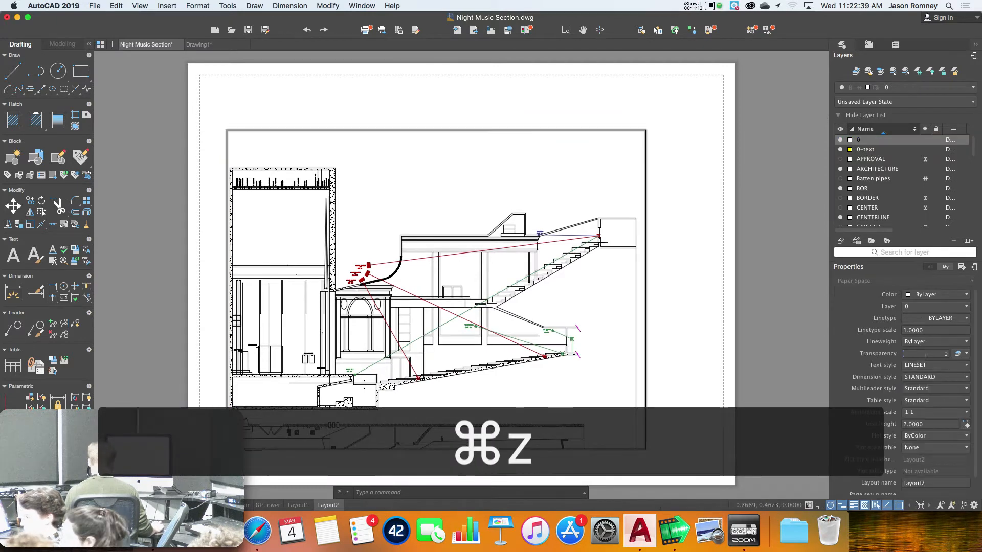
{"action": "left_click", "coordinate": [227, 450]}
{"action": "left_click", "coordinate": [227, 449]}
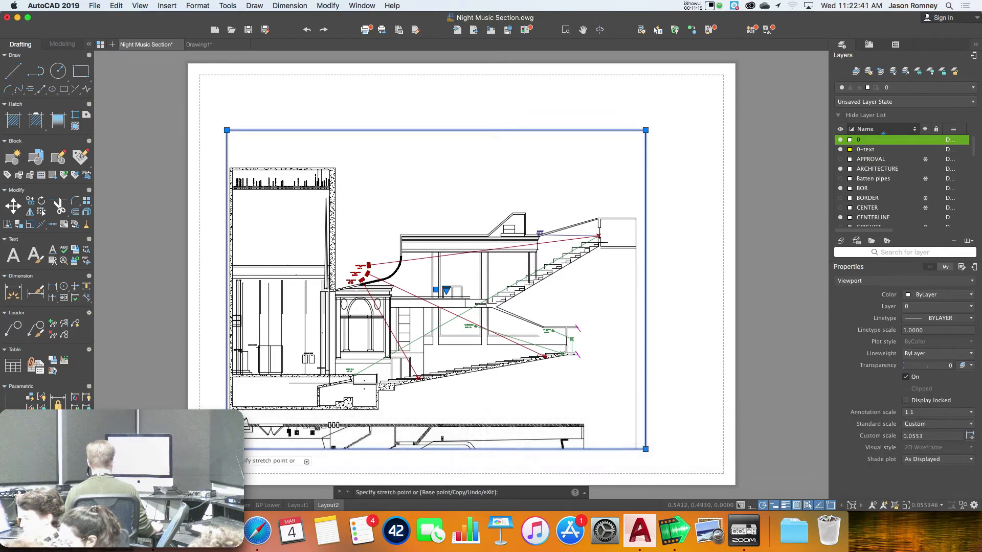
{"action": "scroll", "coordinate": [226, 428], "scroll_direction": "up", "scroll_amount": 3}
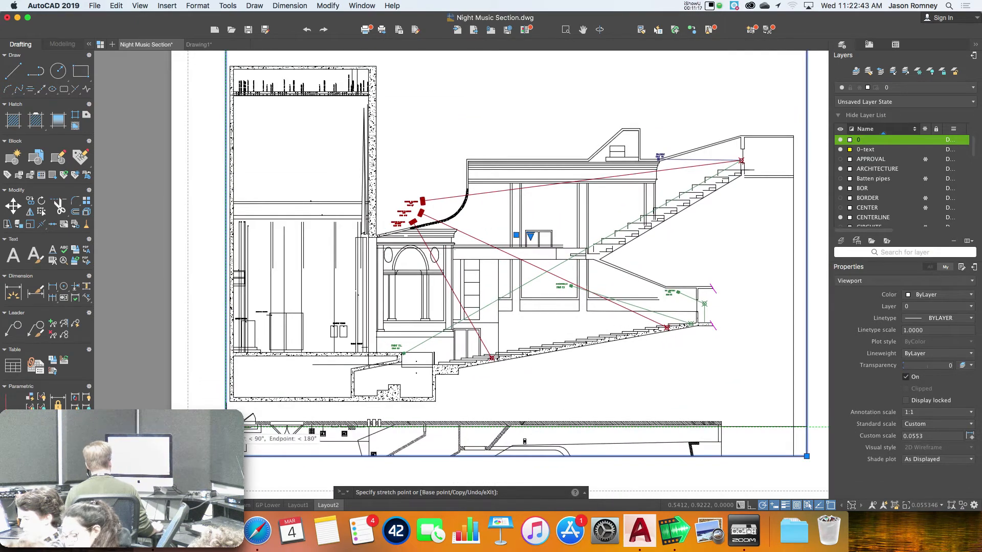
{"action": "left_click", "coordinate": [226, 411]}
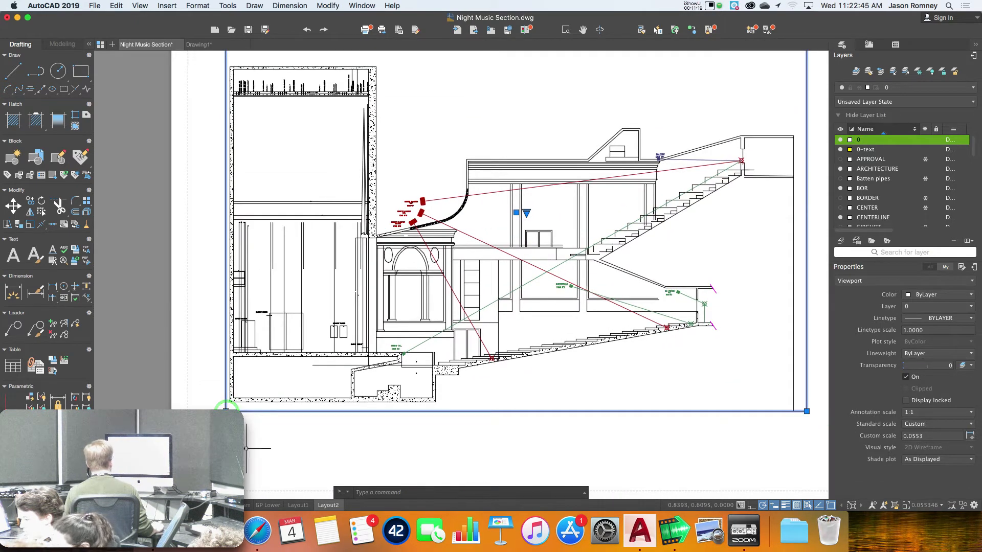
{"action": "scroll", "coordinate": [246, 448], "scroll_direction": "down", "scroll_amount": 2}
{"action": "scroll", "coordinate": [246, 448], "scroll_direction": "down", "scroll_amount": 1}
{"action": "key", "text": "Escape"}
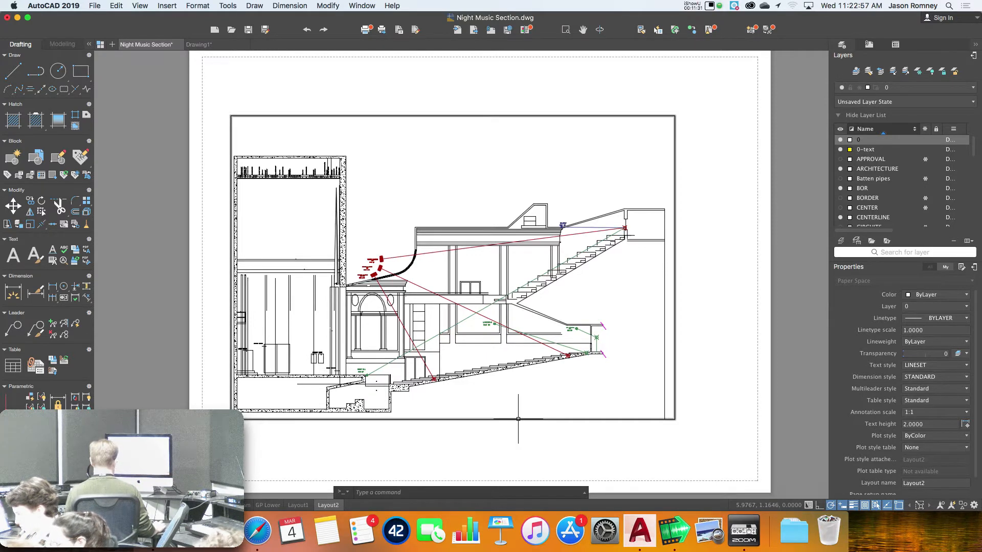
Move the viewport (M) up and to the right to centre it on the sheet
{"action": "type", "text": "m"}
{"action": "key", "text": "Return"}
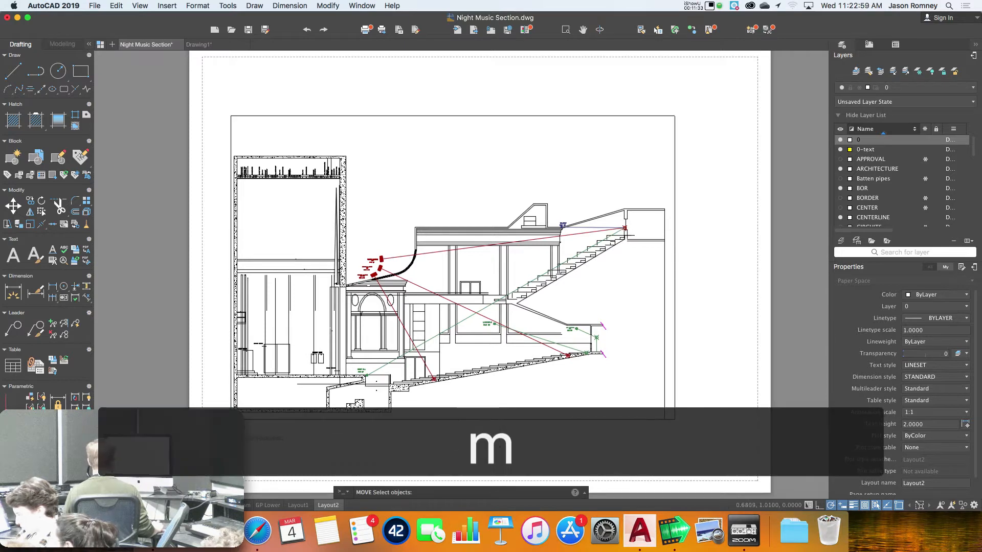
{"action": "left_click", "coordinate": [237, 420]}
{"action": "key", "text": "Return"}
{"action": "left_click", "coordinate": [231, 420]}
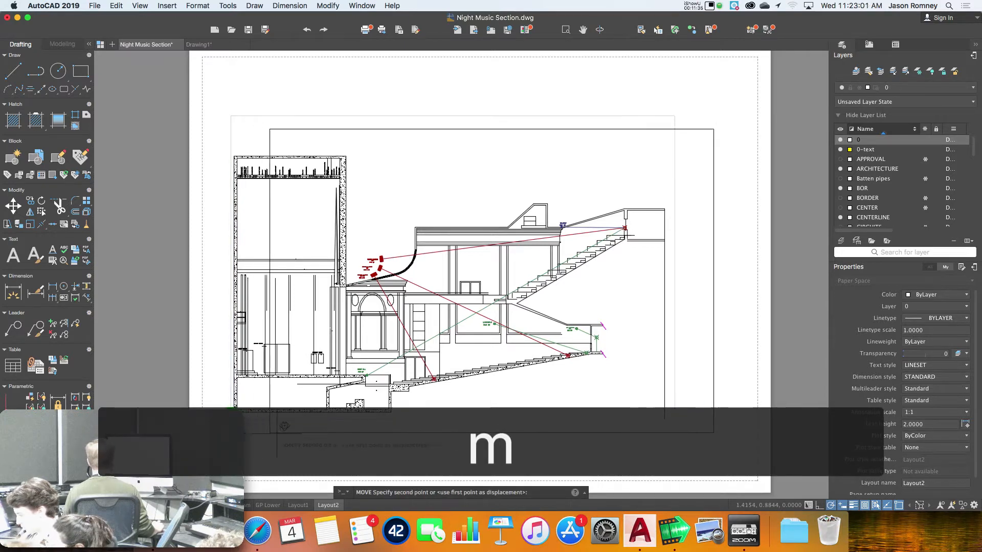
{"action": "left_click", "coordinate": [256, 412]}
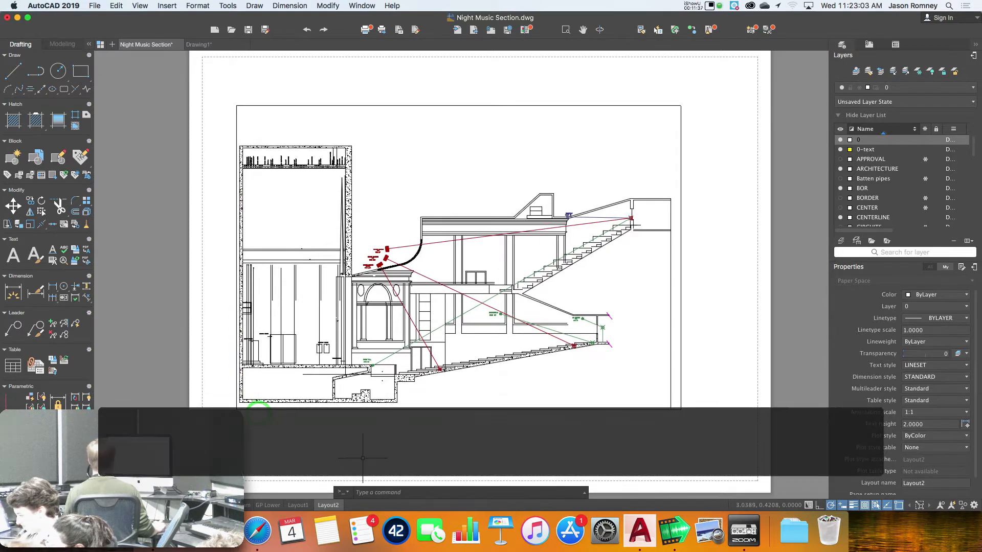
{"action": "right_click", "coordinate": [332, 508]}
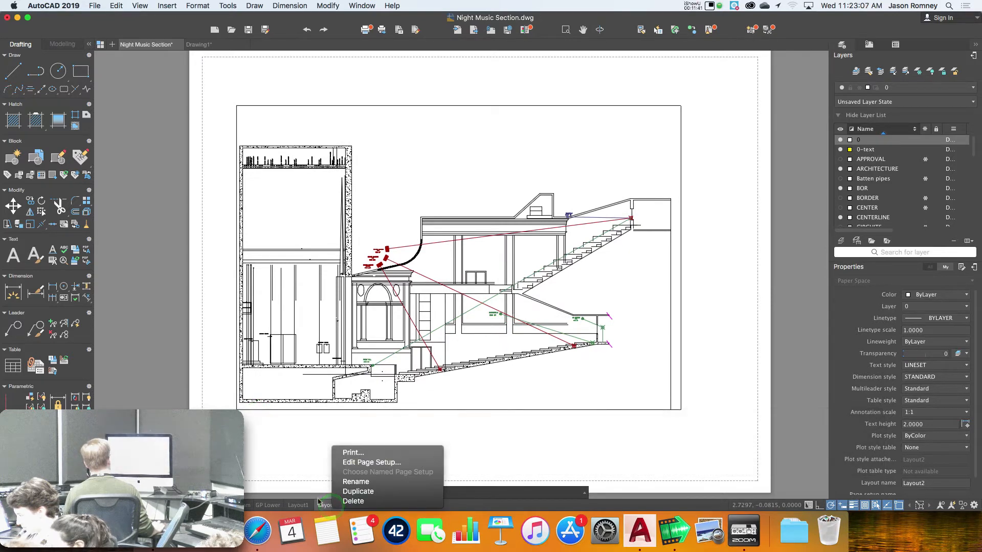
Open Layout2's Page Setup and expand its Printer list, currently set to None
{"action": "left_click", "coordinate": [358, 462]}
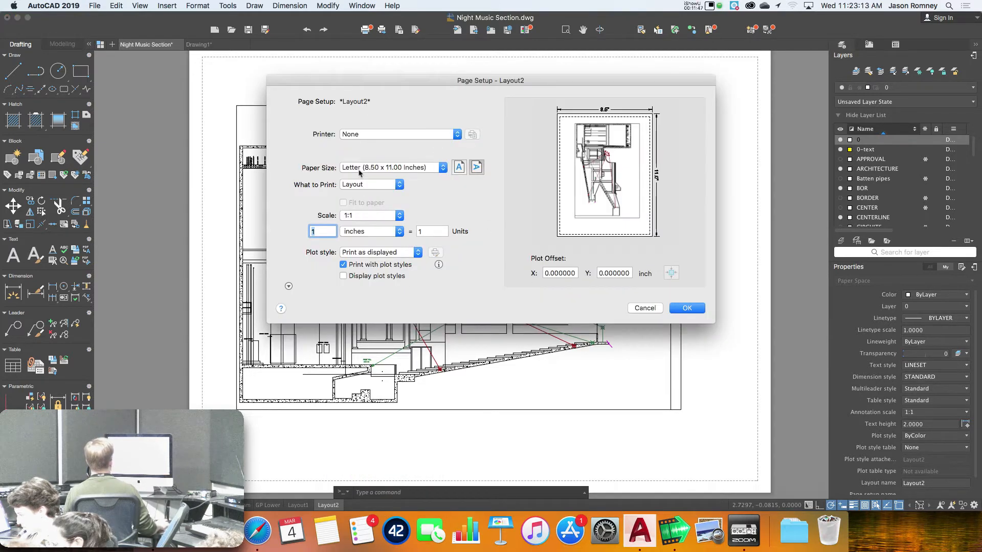
{"action": "left_click", "coordinate": [367, 133]}
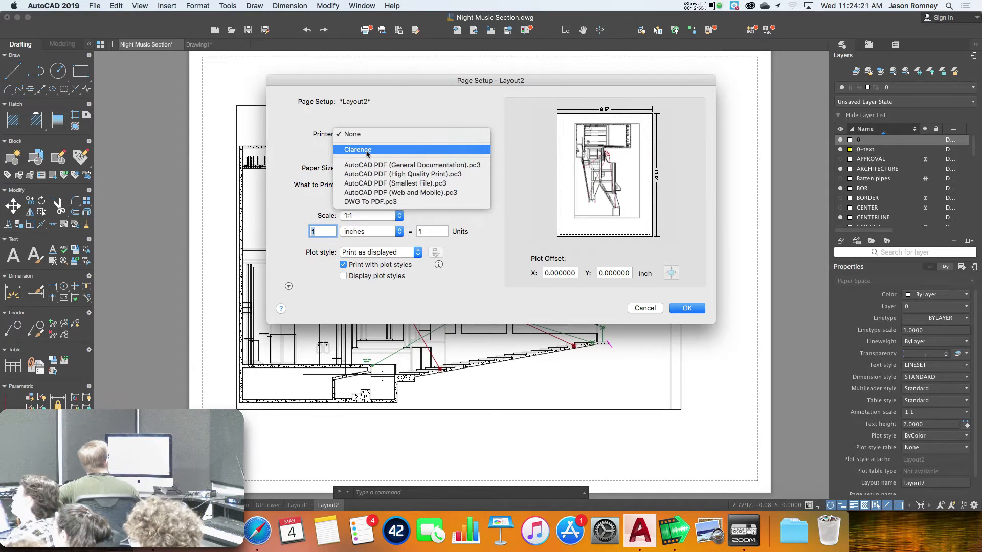
Assign the Clarence printer with US Letter paper to Layout2's page setup and apply it
{"action": "left_click", "coordinate": [368, 150]}
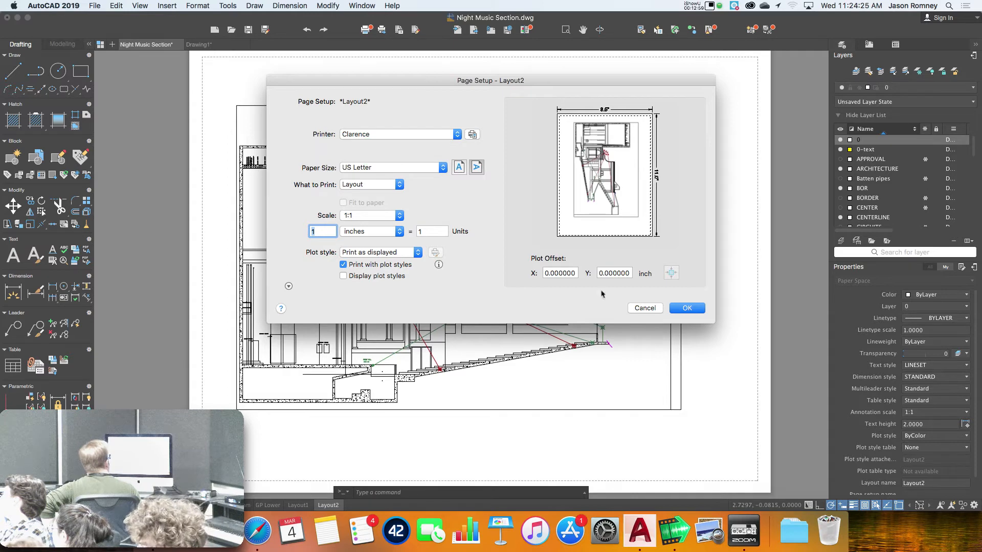
{"action": "left_click", "coordinate": [686, 310]}
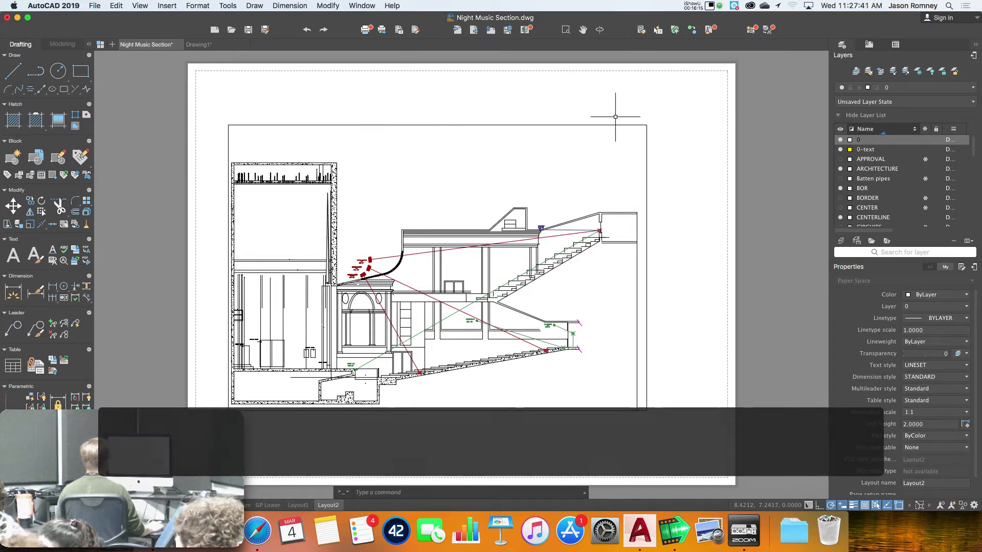
Erase the existing viewport from Layout2 using a crossing window selection
{"action": "left_click", "coordinate": [672, 109]}
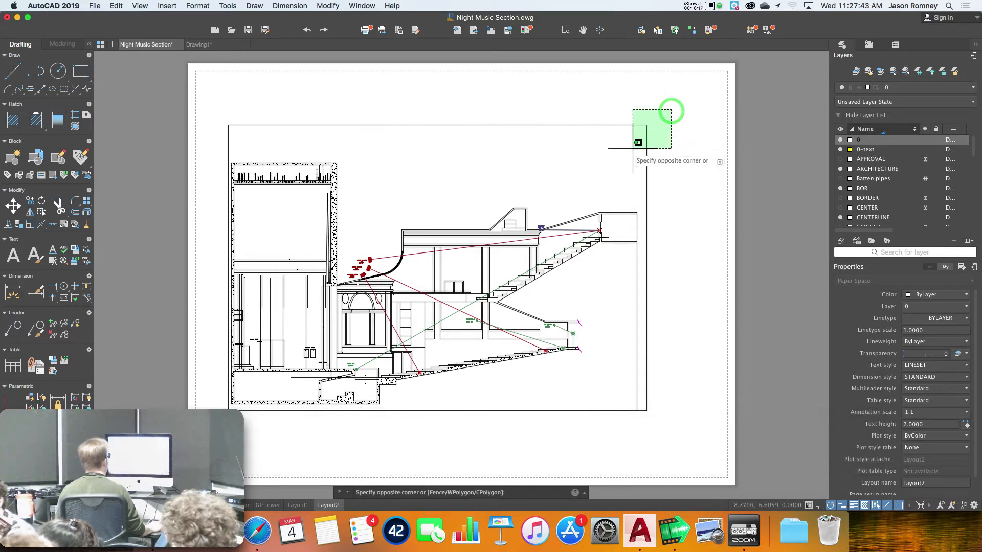
{"action": "left_click", "coordinate": [608, 163]}
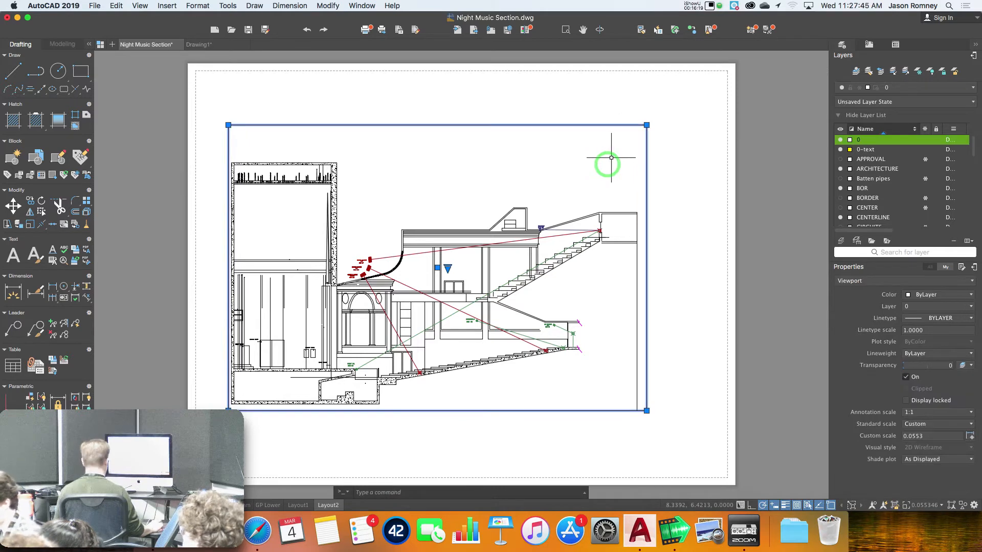
{"action": "key", "text": "e"}
{"action": "key", "text": "Return"}
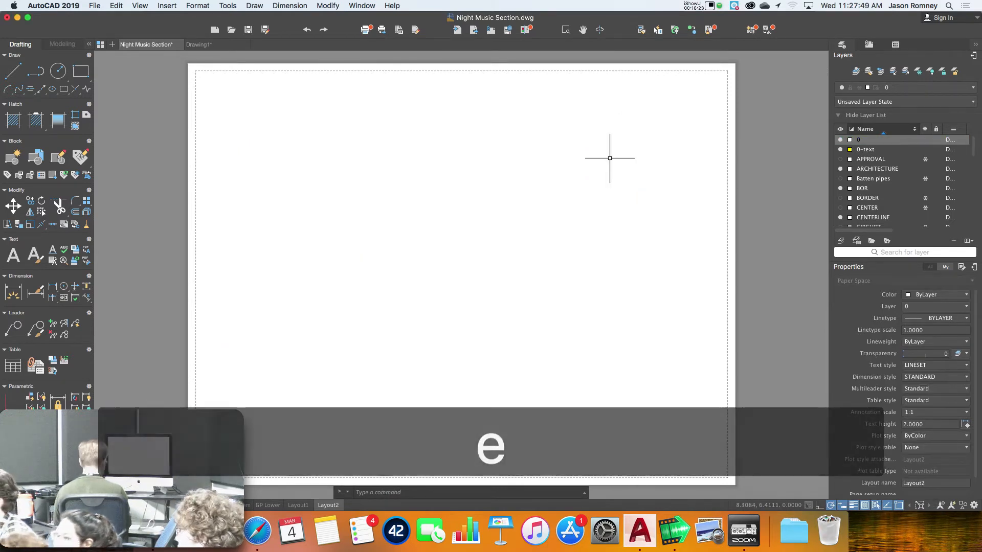
Run VPORT and choose a Single viewport arrangement for the empty sheet
{"action": "type", "text": "v"}
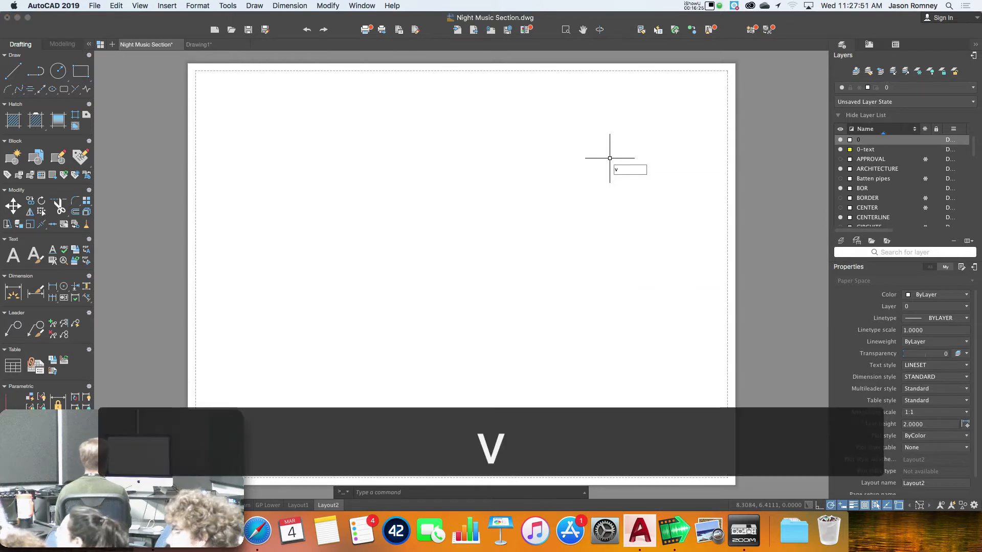
{"action": "type", "text": "port"}
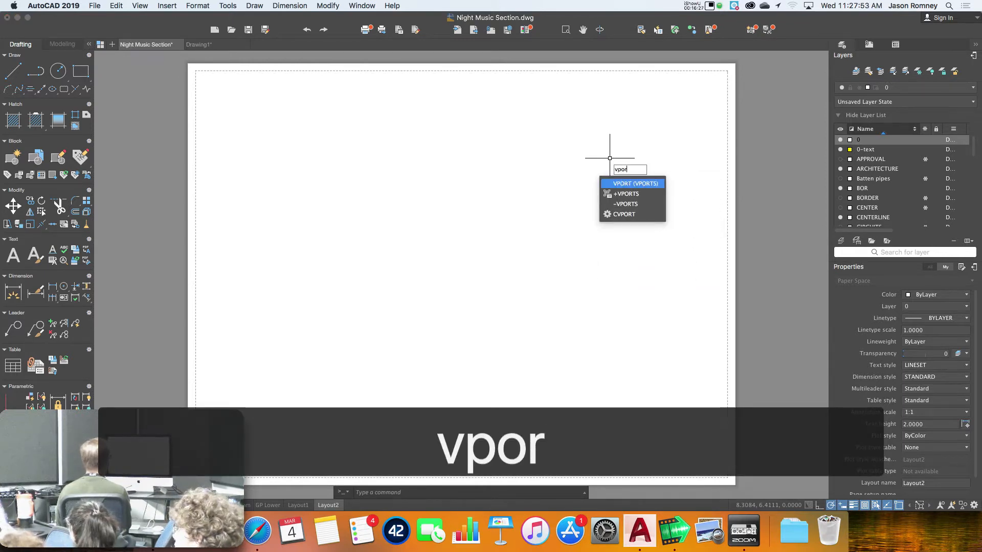
{"action": "key", "text": "Return"}
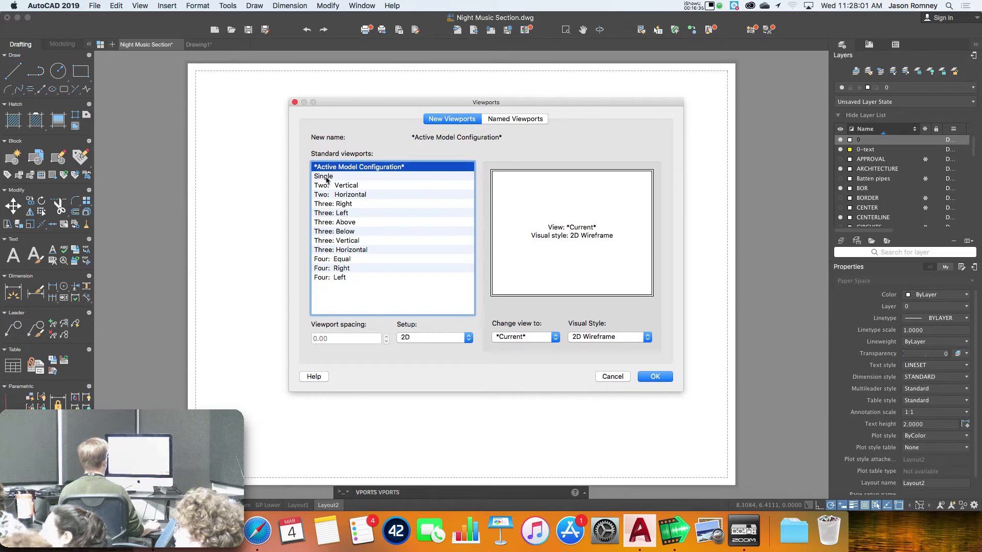
{"action": "left_click", "coordinate": [328, 177]}
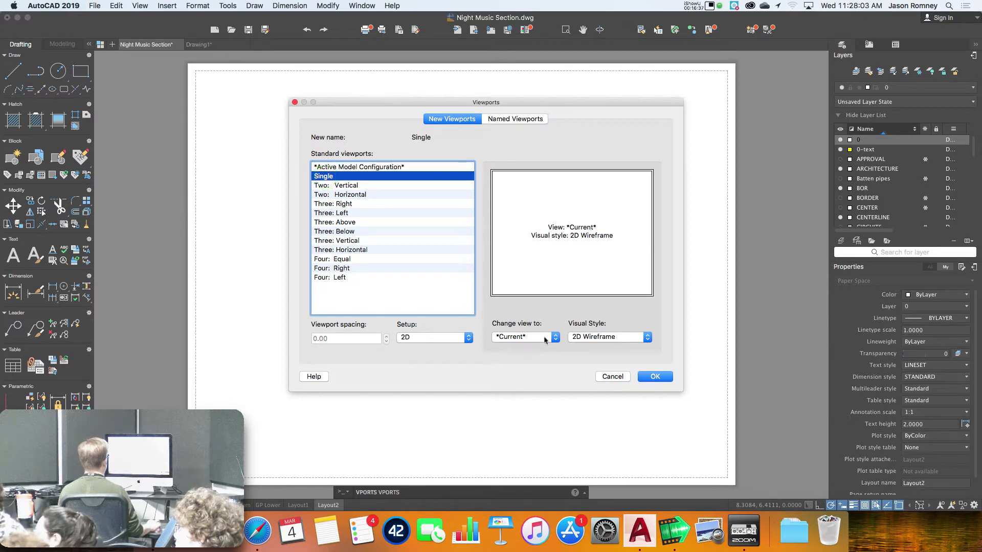
{"action": "left_click", "coordinate": [661, 378]}
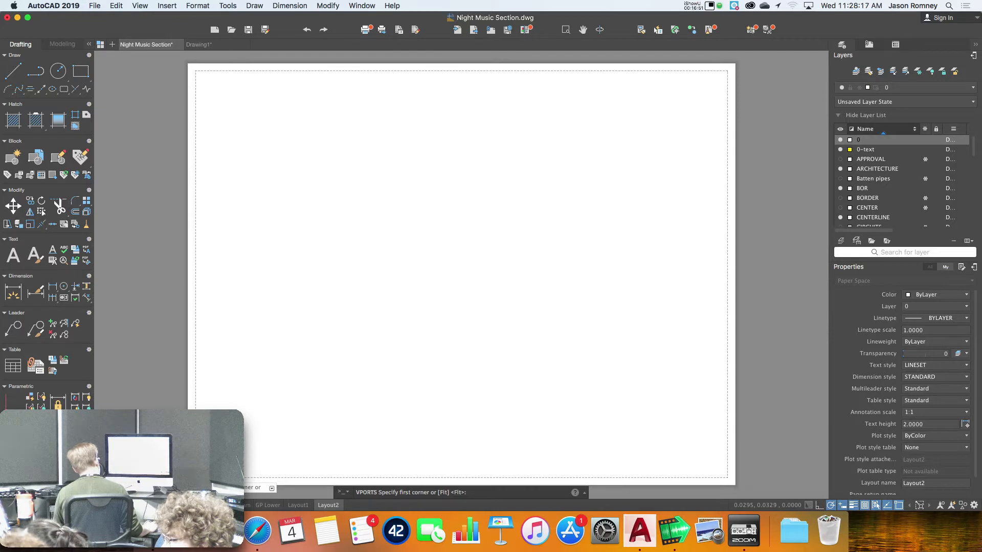
Draw the new viewport from the sheet's lower-left to top-right corner, then recentre the sheet
{"action": "scroll", "coordinate": [198, 475], "scroll_direction": "up", "scroll_amount": 5}
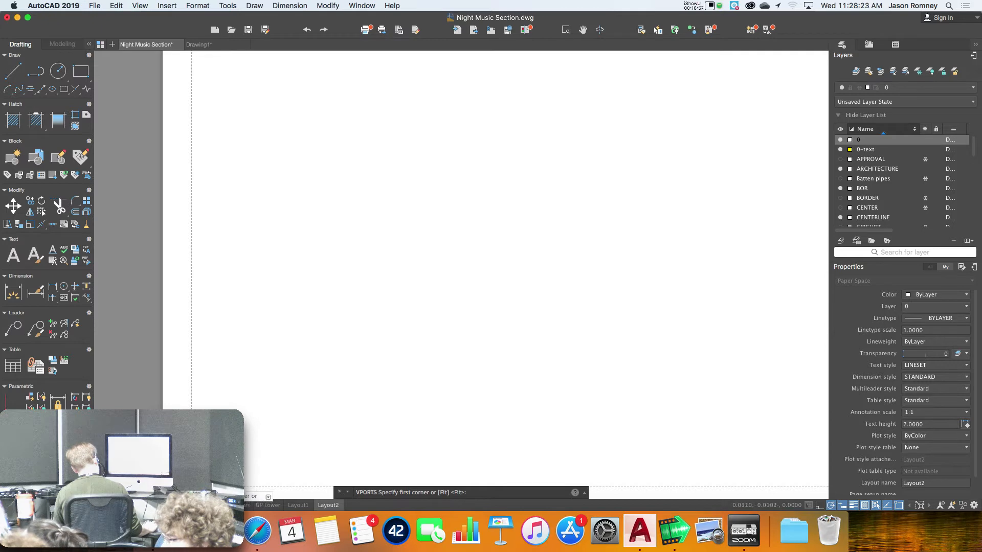
{"action": "left_click", "coordinate": [196, 482]}
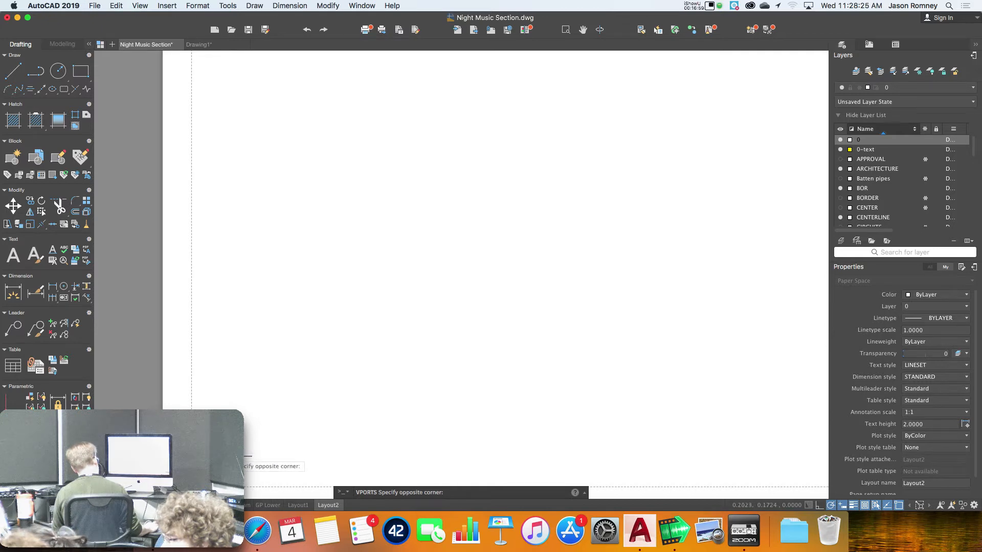
{"action": "scroll", "coordinate": [309, 377], "scroll_direction": "down", "scroll_amount": 5}
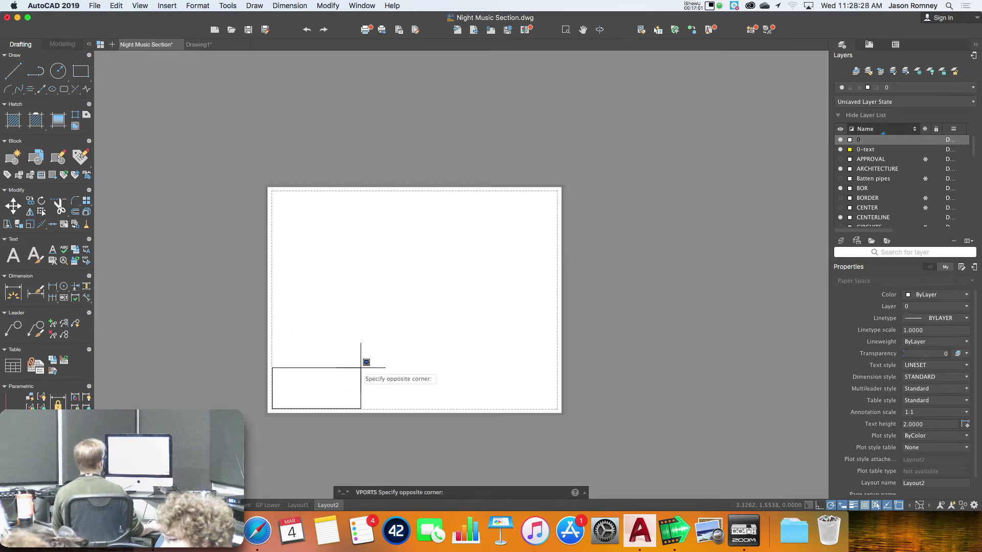
{"action": "middle_click_drag", "start_coordinate": [366, 362], "coordinate": [264, 404]}
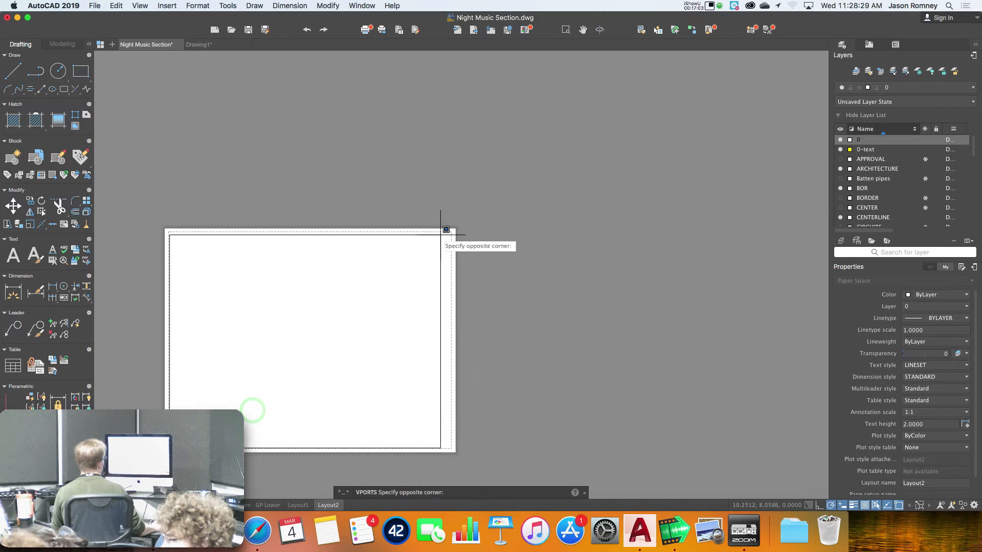
{"action": "scroll", "coordinate": [450, 225], "scroll_direction": "up", "scroll_amount": 8}
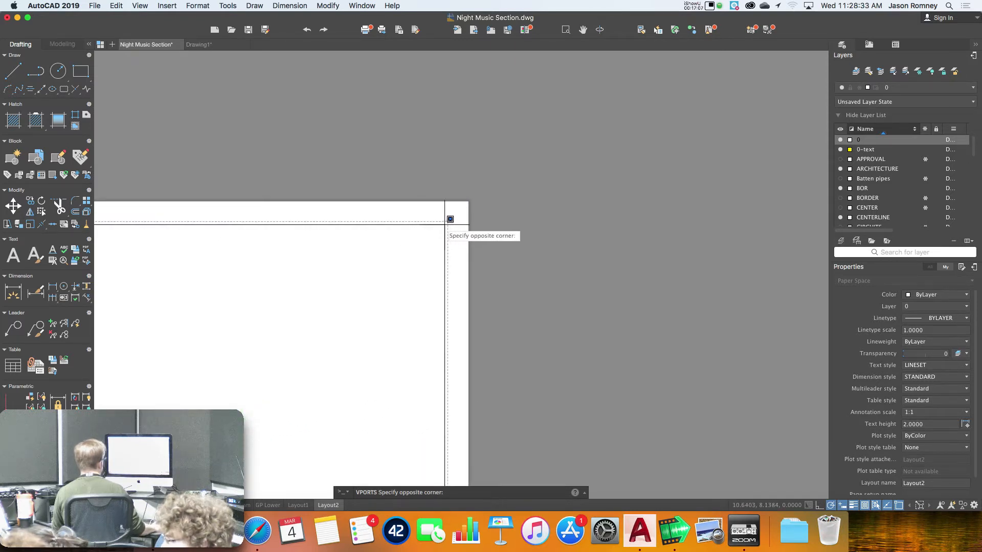
{"action": "left_click", "coordinate": [444, 223]}
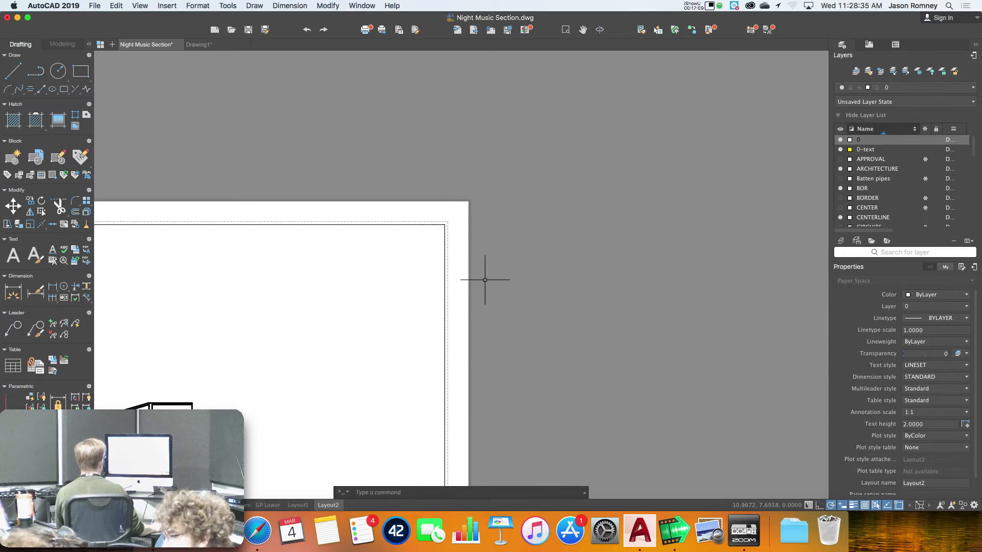
{"action": "scroll", "coordinate": [483, 281], "scroll_direction": "down", "scroll_amount": 8}
{"action": "scroll", "coordinate": [484, 280], "scroll_direction": "down", "scroll_amount": 3}
{"action": "scroll", "coordinate": [484, 280], "scroll_direction": "up", "scroll_amount": 5}
{"action": "middle_click_drag", "start_coordinate": [484, 281], "coordinate": [531, 216]}
{"action": "scroll", "coordinate": [468, 261], "scroll_direction": "up", "scroll_amount": 3}
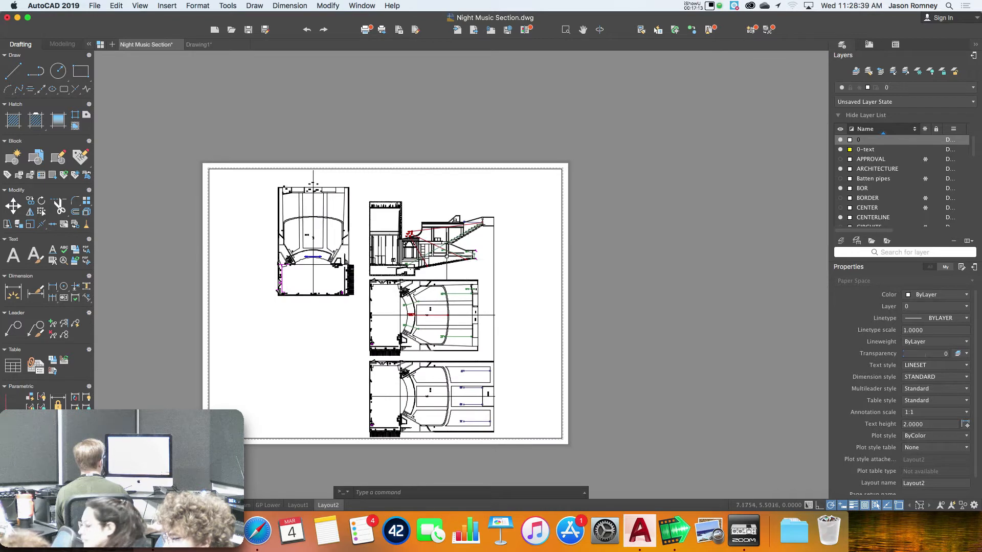
Activate the viewport's model space and zoom and pan in toward the theatre stage plan
{"action": "double_click", "coordinate": [411, 251]}
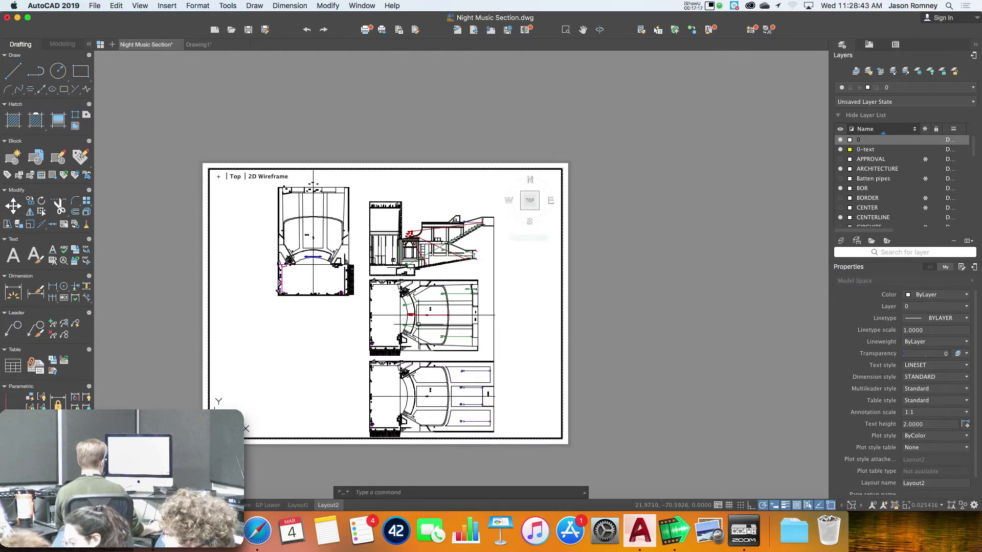
{"action": "scroll", "coordinate": [417, 319], "scroll_direction": "up", "scroll_amount": 2}
{"action": "scroll", "coordinate": [418, 324], "scroll_direction": "up", "scroll_amount": 5}
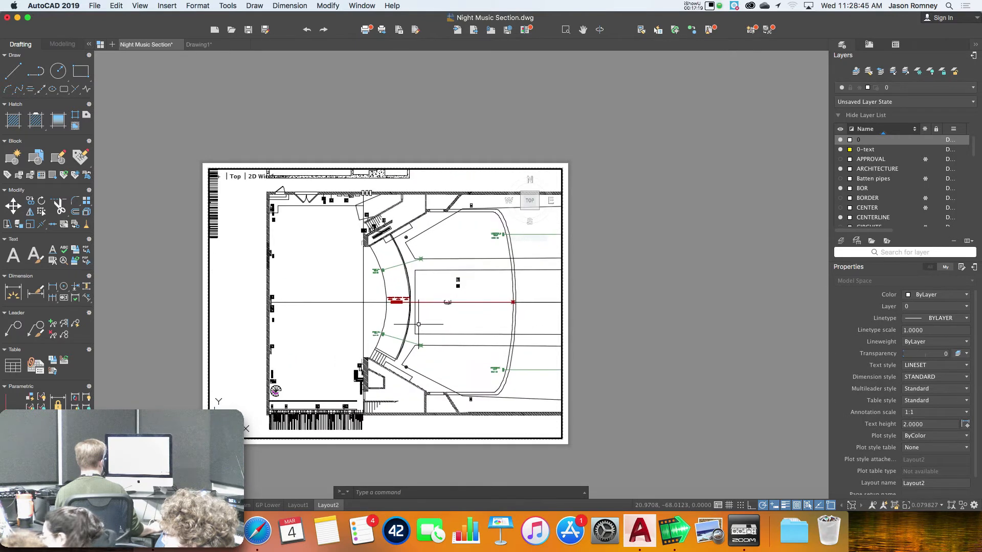
{"action": "middle_click_drag", "start_coordinate": [418, 324], "coordinate": [365, 318]}
{"action": "scroll", "coordinate": [364, 318], "scroll_direction": "up", "scroll_amount": 3}
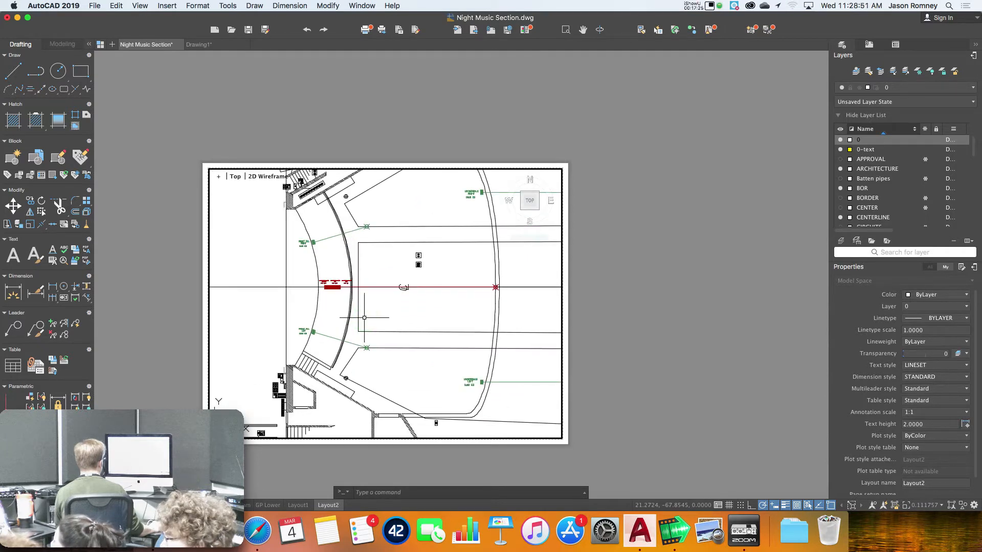
{"action": "scroll", "coordinate": [364, 318], "scroll_direction": "down", "scroll_amount": 2}
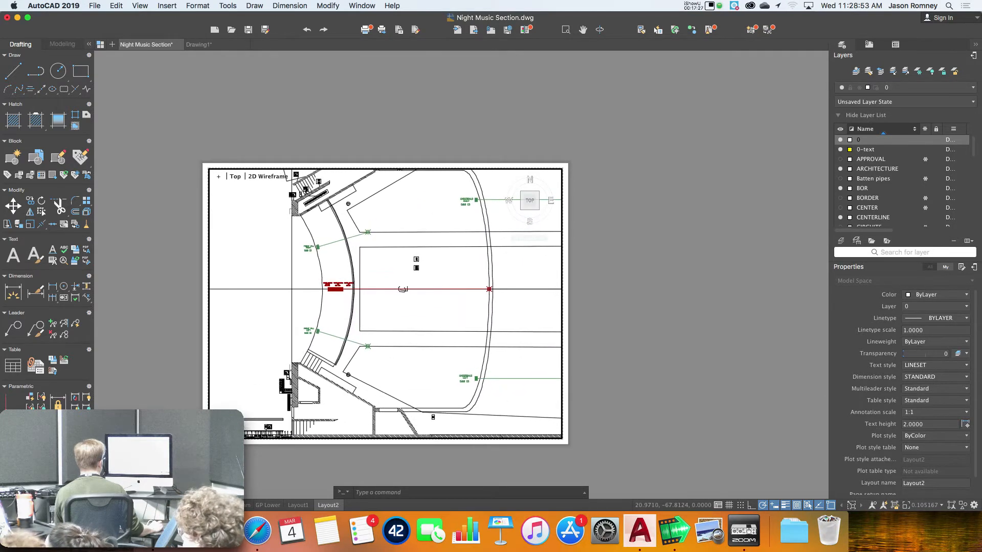
{"action": "scroll", "coordinate": [364, 318], "scroll_direction": "down", "scroll_amount": 2}
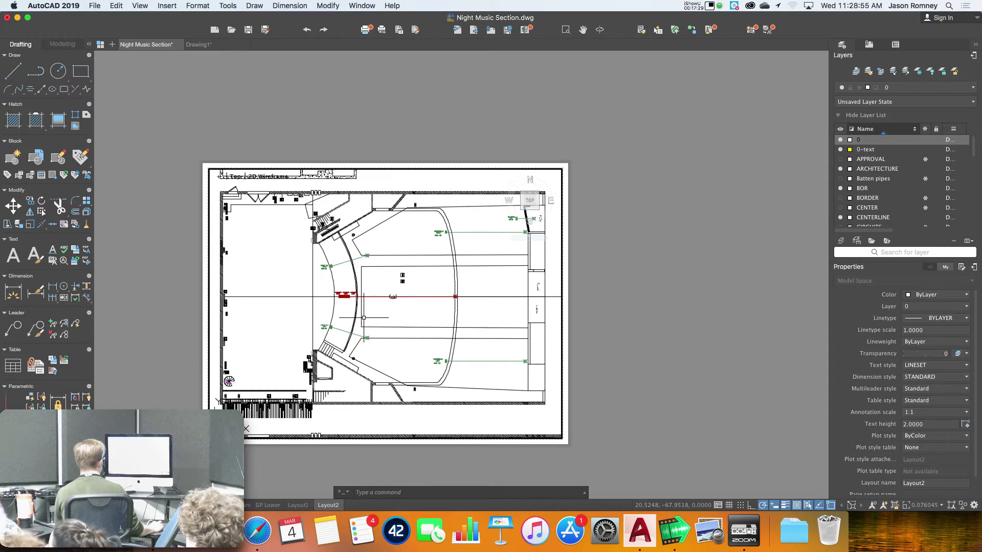
Zoom the viewport to a window drawn around the stage floor plan
{"action": "type", "text": "z"}
{"action": "key", "text": "Return"}
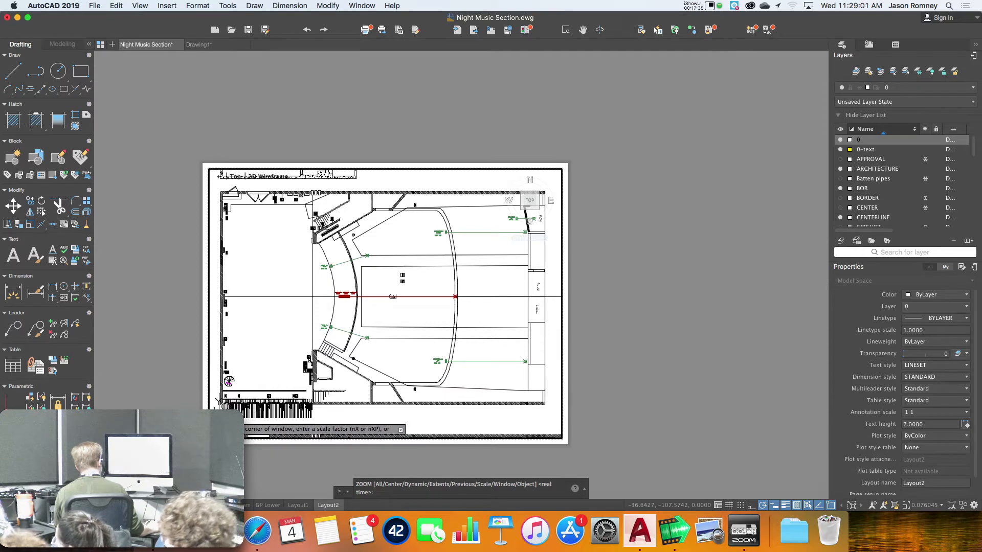
{"action": "left_click", "coordinate": [220, 416]}
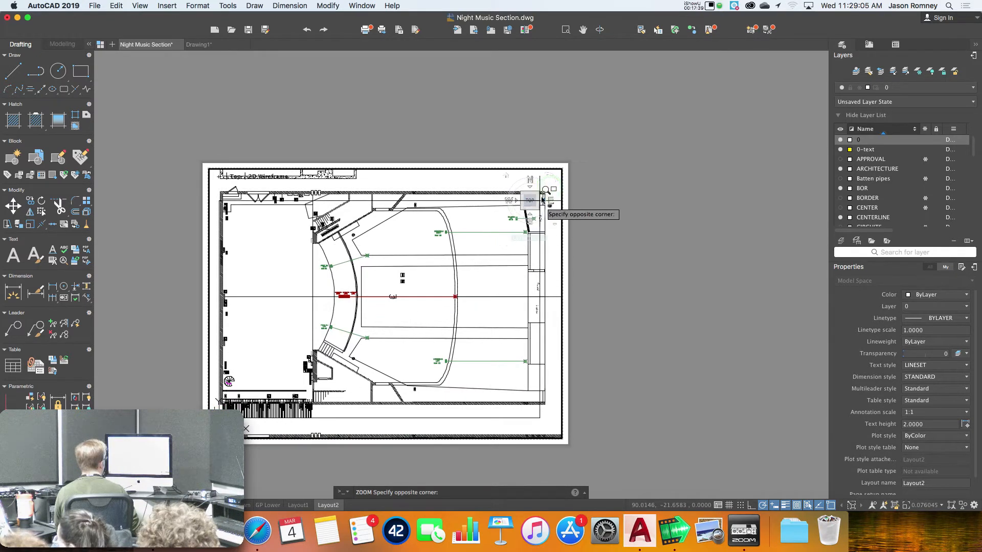
{"action": "left_click", "coordinate": [553, 188]}
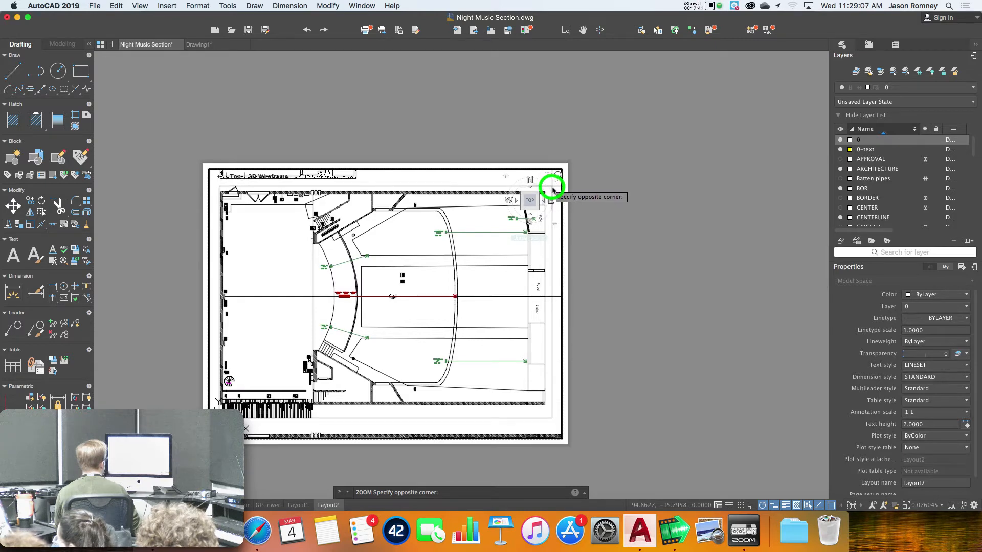
{"action": "left_click", "coordinate": [493, 188]}
Fine-tune the stage plan's position and zoom so it sits centrally within the sheet
{"action": "middle_click_drag", "start_coordinate": [464, 302], "coordinate": [458, 306]}
{"action": "scroll", "coordinate": [458, 305], "scroll_direction": "down", "scroll_amount": 3}
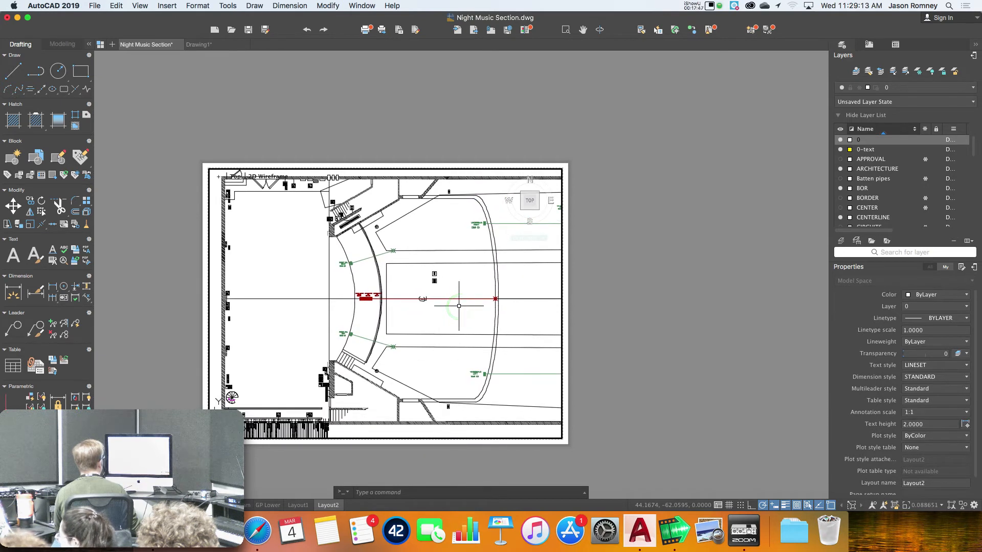
{"action": "scroll", "coordinate": [458, 306], "scroll_direction": "down", "scroll_amount": 2}
{"action": "middle_click_drag", "start_coordinate": [458, 306], "coordinate": [424, 305]}
{"action": "scroll", "coordinate": [425, 305], "scroll_direction": "down", "scroll_amount": 2}
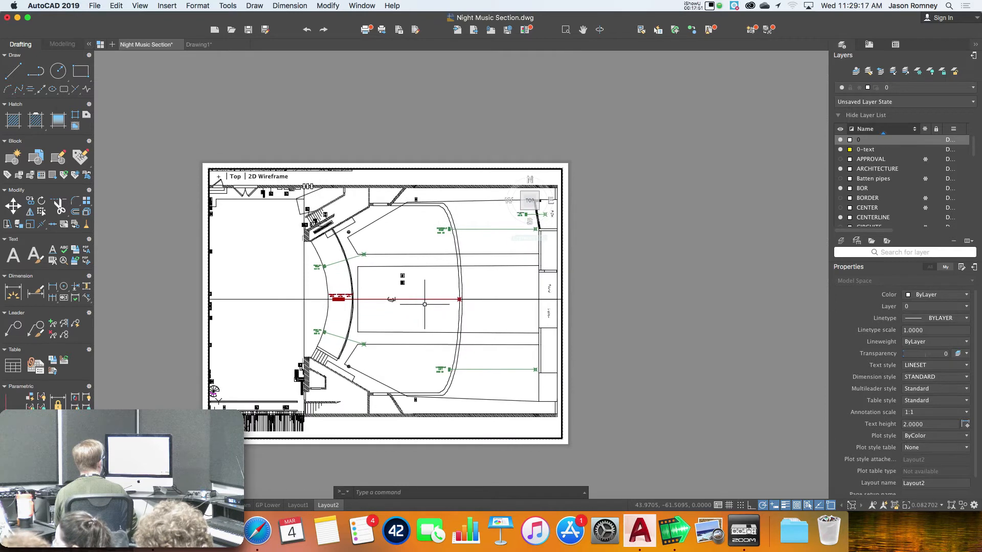
{"action": "scroll", "coordinate": [424, 305], "scroll_direction": "down", "scroll_amount": 2}
{"action": "middle_click_drag", "start_coordinate": [428, 302], "coordinate": [429, 303]}
{"action": "scroll", "coordinate": [431, 300], "scroll_direction": "down", "scroll_amount": 1}
{"action": "scroll", "coordinate": [432, 300], "scroll_direction": "down", "scroll_amount": 1}
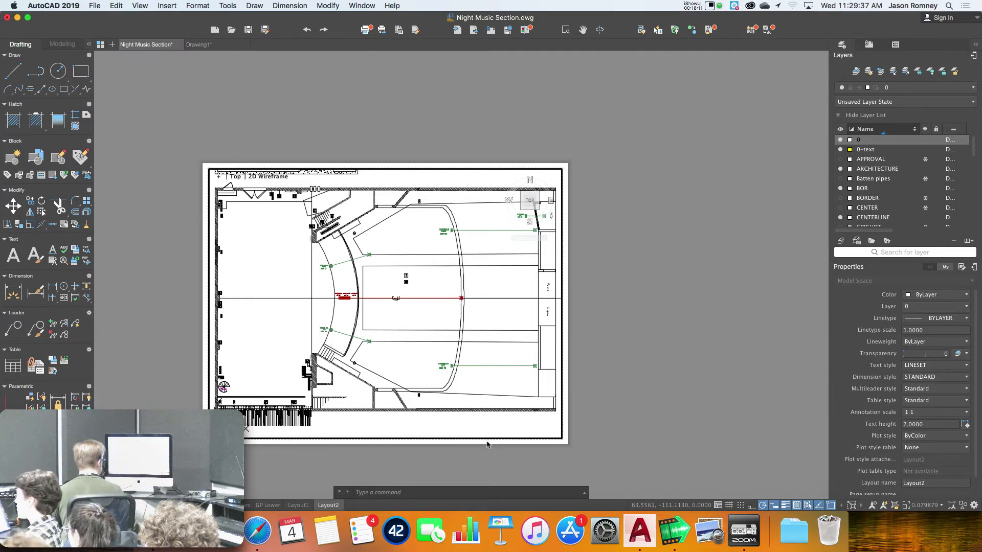
{"action": "scroll", "coordinate": [574, 460], "scroll_direction": "up", "scroll_amount": 5}
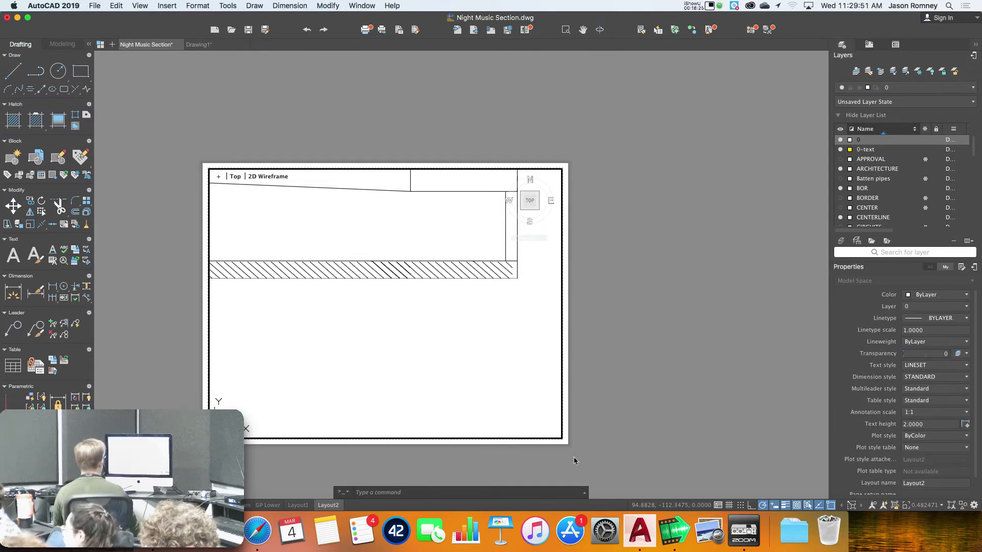
{"action": "scroll", "coordinate": [371, 331], "scroll_direction": "down", "scroll_amount": 5}
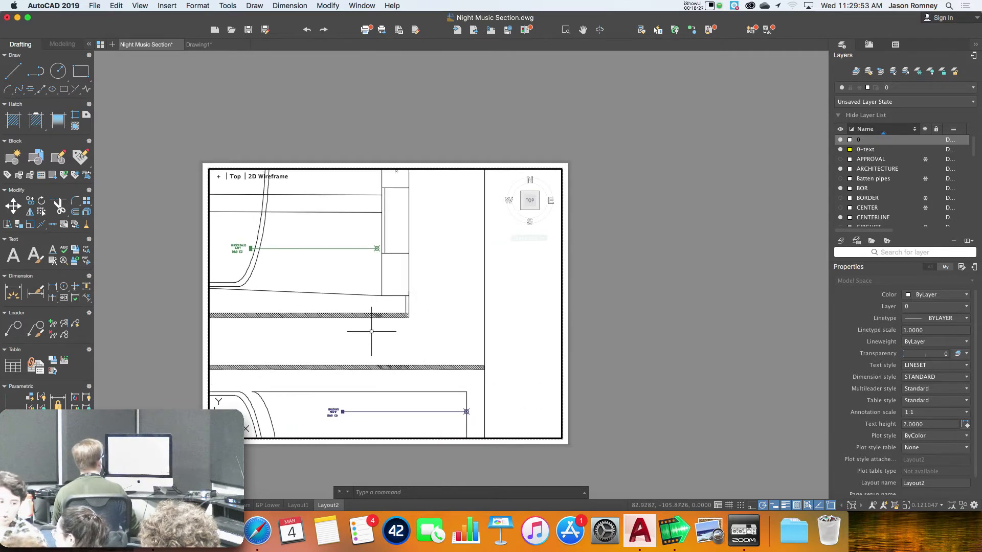
{"action": "scroll", "coordinate": [371, 331], "scroll_direction": "down", "scroll_amount": 5}
{"action": "scroll", "coordinate": [281, 279], "scroll_direction": "up", "scroll_amount": 3}
{"action": "scroll", "coordinate": [229, 279], "scroll_direction": "up", "scroll_amount": 2}
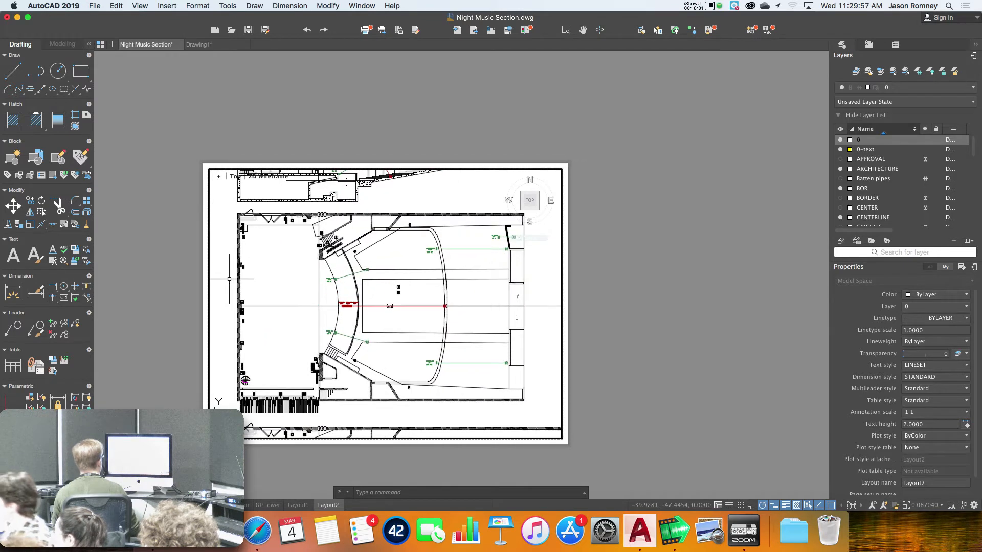
{"action": "scroll", "coordinate": [230, 279], "scroll_direction": "up", "scroll_amount": 1}
{"action": "scroll", "coordinate": [231, 278], "scroll_direction": "up", "scroll_amount": 1}
{"action": "scroll", "coordinate": [269, 274], "scroll_direction": "up", "scroll_amount": 1}
{"action": "middle_click_drag", "start_coordinate": [270, 274], "coordinate": [244, 264]}
{"action": "scroll", "coordinate": [244, 264], "scroll_direction": "up", "scroll_amount": 1}
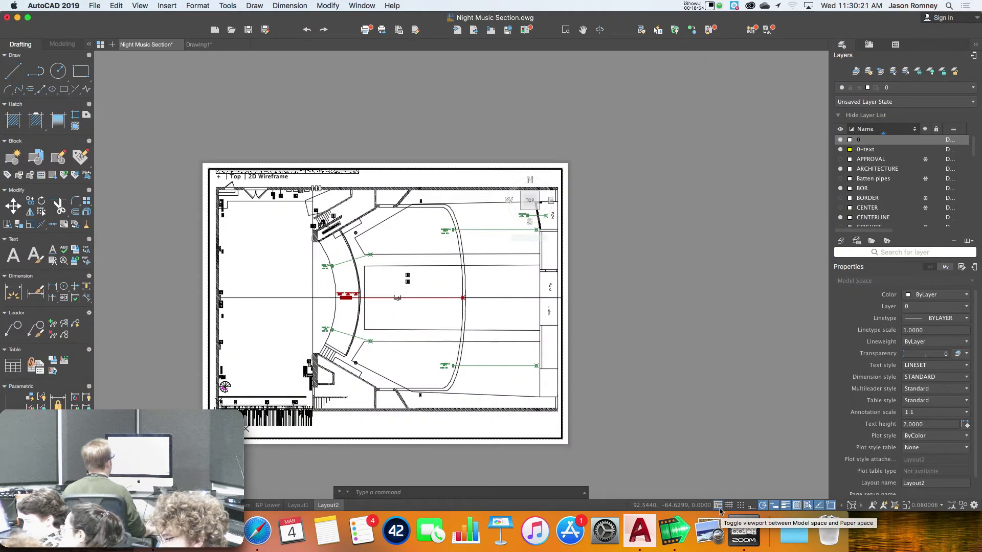
Switch from the viewport back to paper space and recentre the Layout2 sheet on screen
{"action": "left_click", "coordinate": [719, 506]}
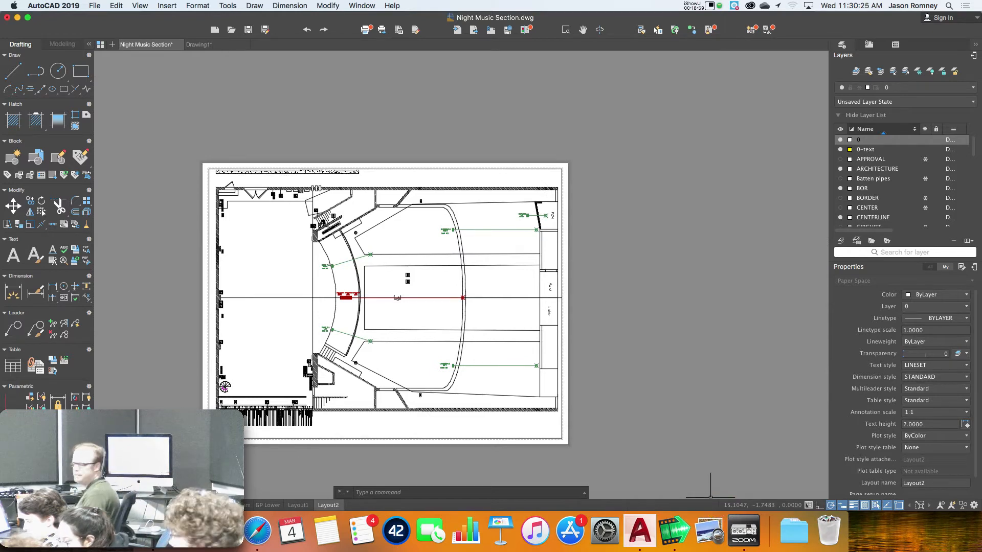
{"action": "scroll", "coordinate": [398, 399], "scroll_direction": "up", "scroll_amount": 5}
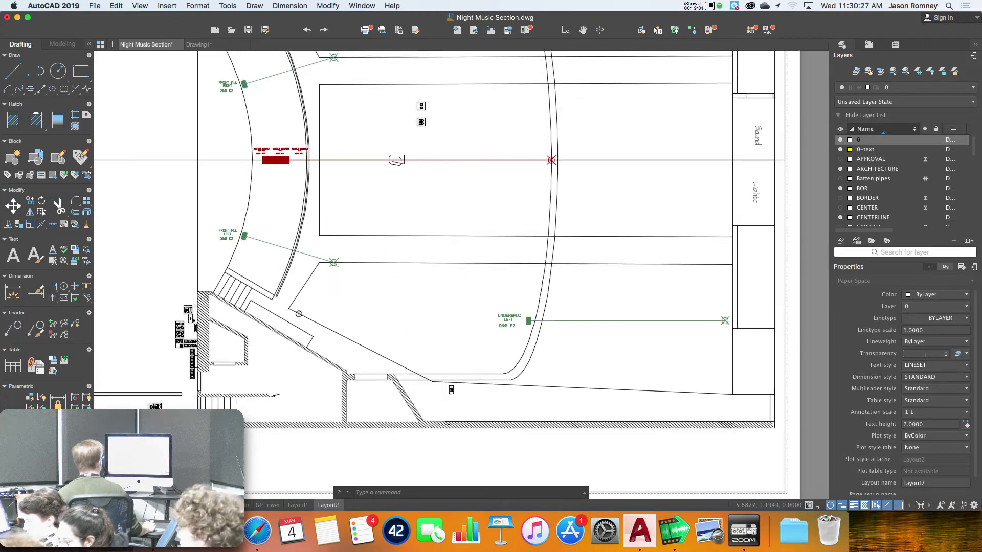
{"action": "scroll", "coordinate": [396, 400], "scroll_direction": "down", "scroll_amount": 3}
{"action": "middle_click_drag", "start_coordinate": [396, 400], "coordinate": [458, 412]}
{"action": "scroll", "coordinate": [463, 388], "scroll_direction": "down", "scroll_amount": 1}
{"action": "scroll", "coordinate": [463, 387], "scroll_direction": "up", "scroll_amount": 2}
{"action": "scroll", "coordinate": [463, 388], "scroll_direction": "down", "scroll_amount": 1}
{"action": "scroll", "coordinate": [458, 401], "scroll_direction": "up", "scroll_amount": 1}
{"action": "scroll", "coordinate": [458, 401], "scroll_direction": "up", "scroll_amount": 1}
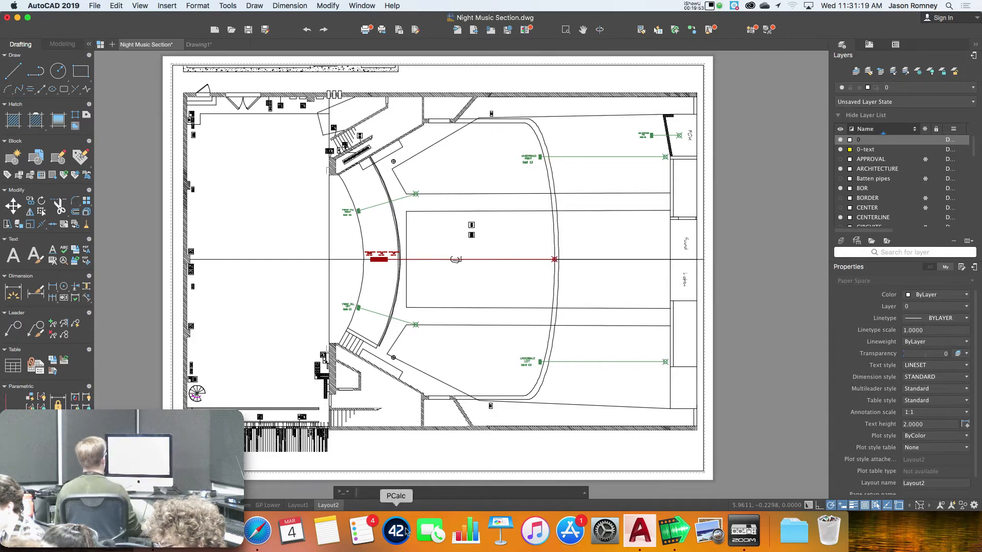
Print Layout2 to the Clarence printer on US Letter paper at 1:1
{"action": "right_click", "coordinate": [333, 506]}
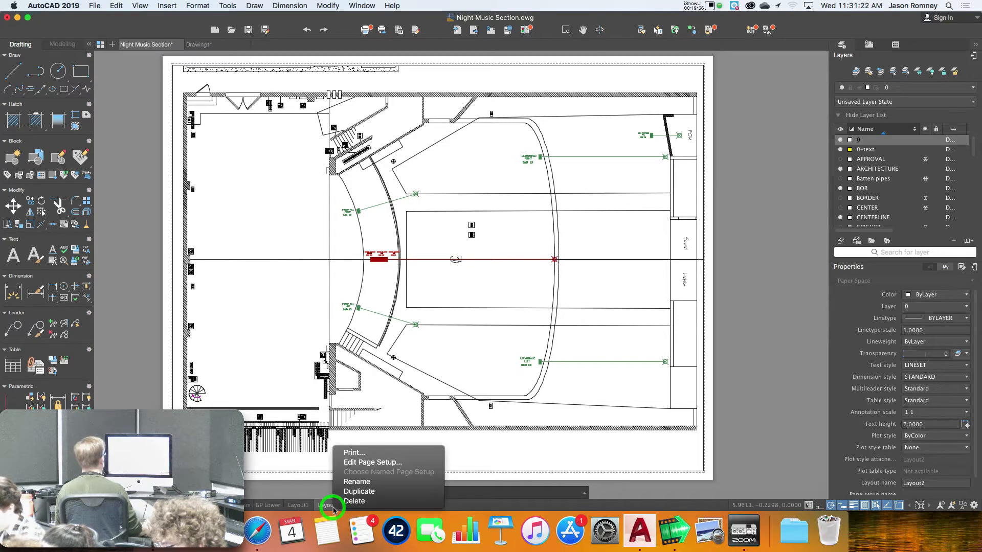
{"action": "left_click", "coordinate": [356, 453]}
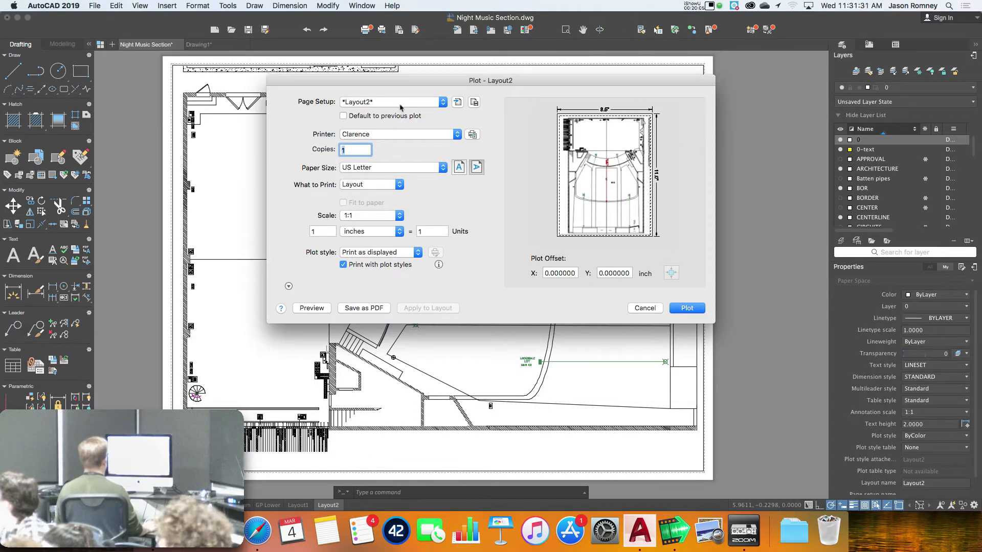
{"action": "left_click", "coordinate": [687, 309]}
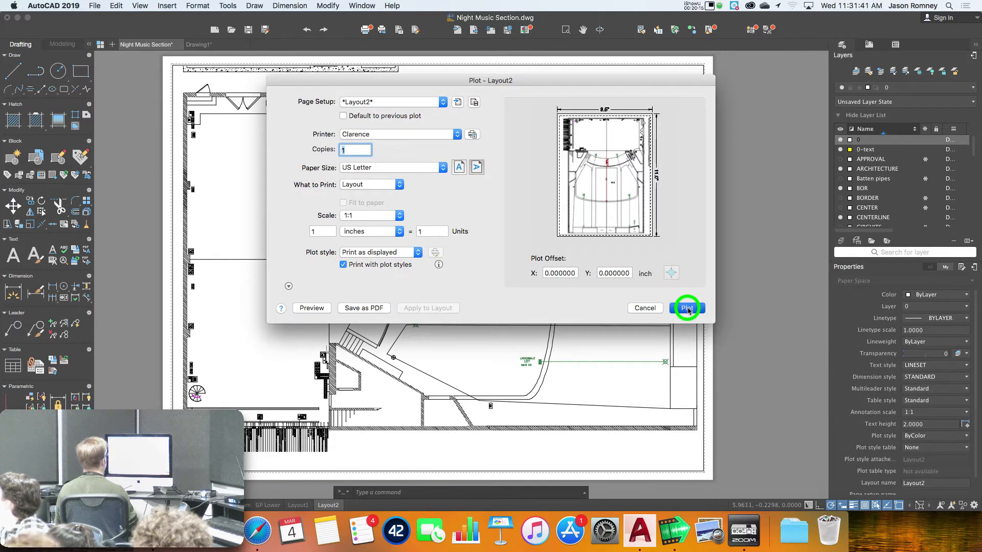
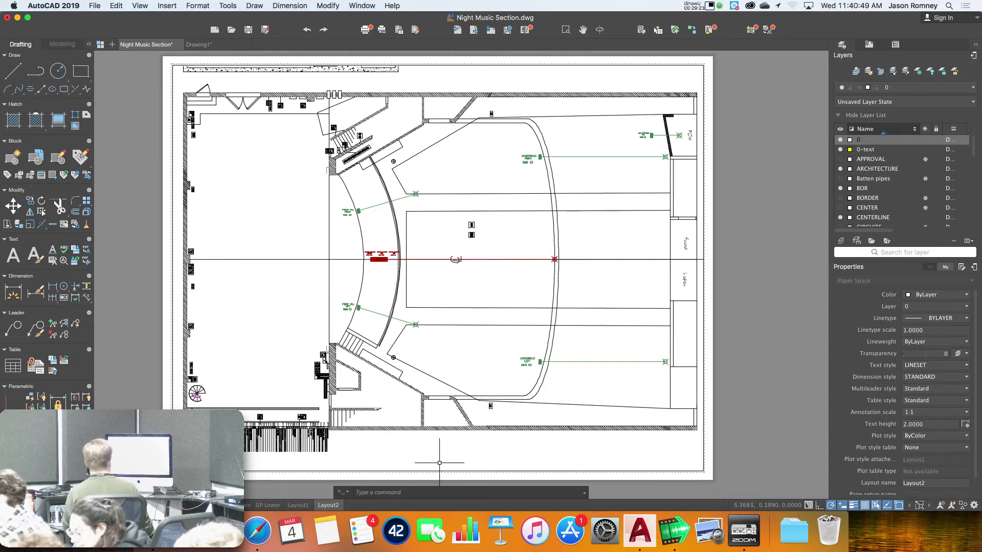
Switch Layout2's page setup printer to AutoCAD PDF (High Quality Print), keeping ANSI full bleed A paper
{"action": "left_click", "coordinate": [331, 505]}
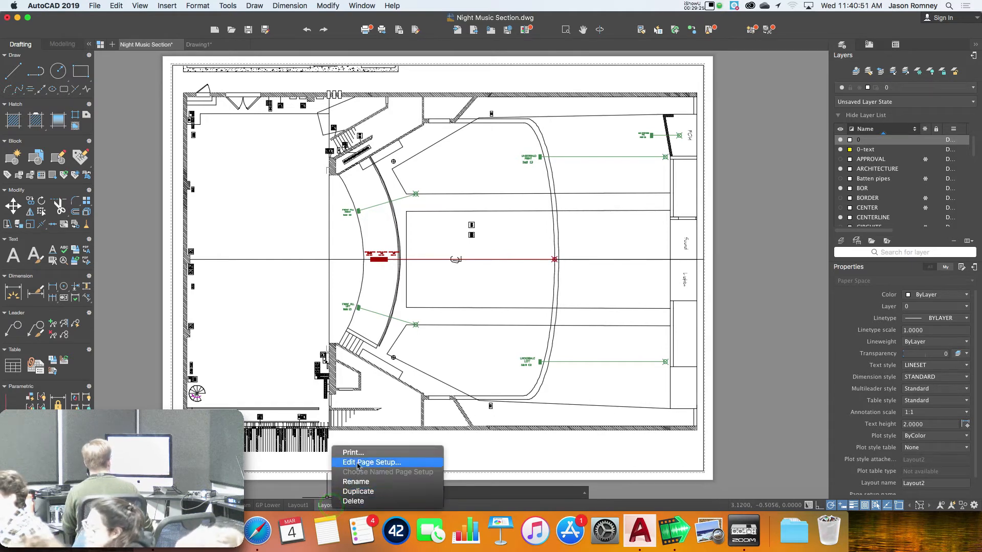
{"action": "left_click", "coordinate": [356, 463]}
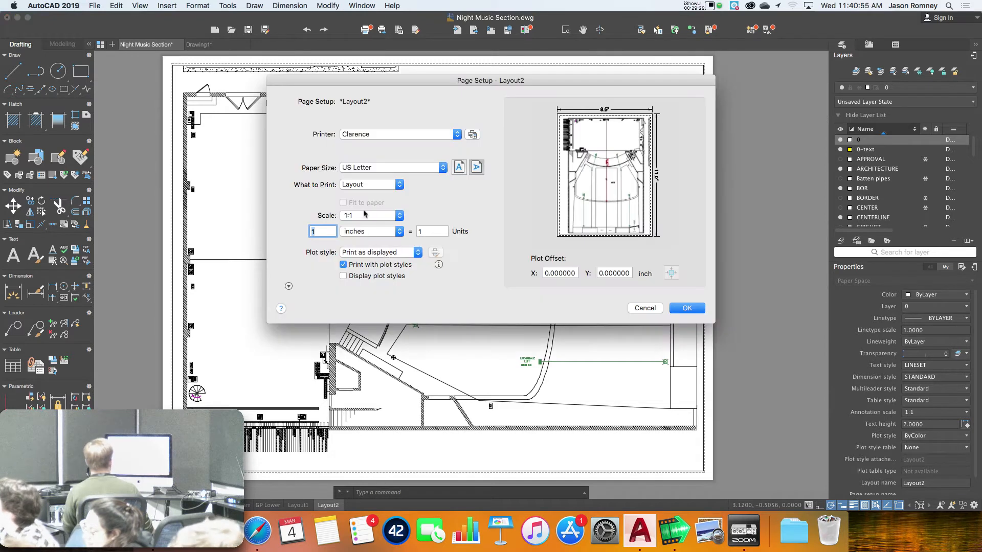
{"action": "left_click", "coordinate": [357, 134]}
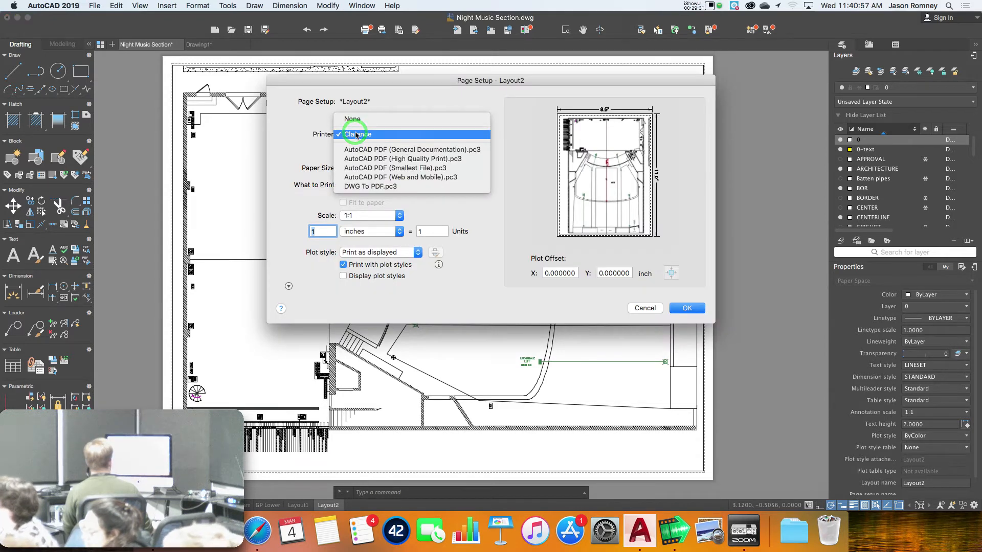
{"action": "left_click", "coordinate": [364, 161]}
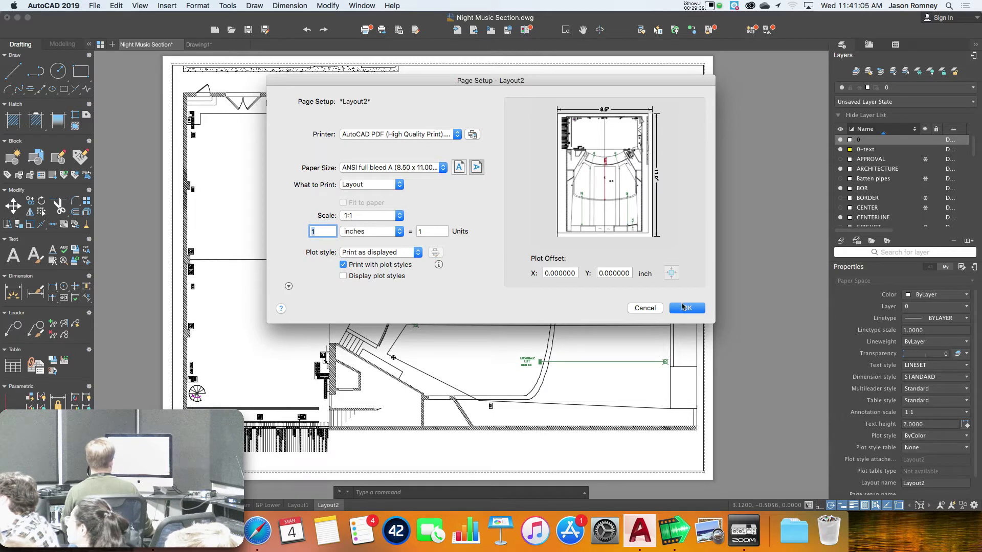
{"action": "left_click", "coordinate": [694, 309]}
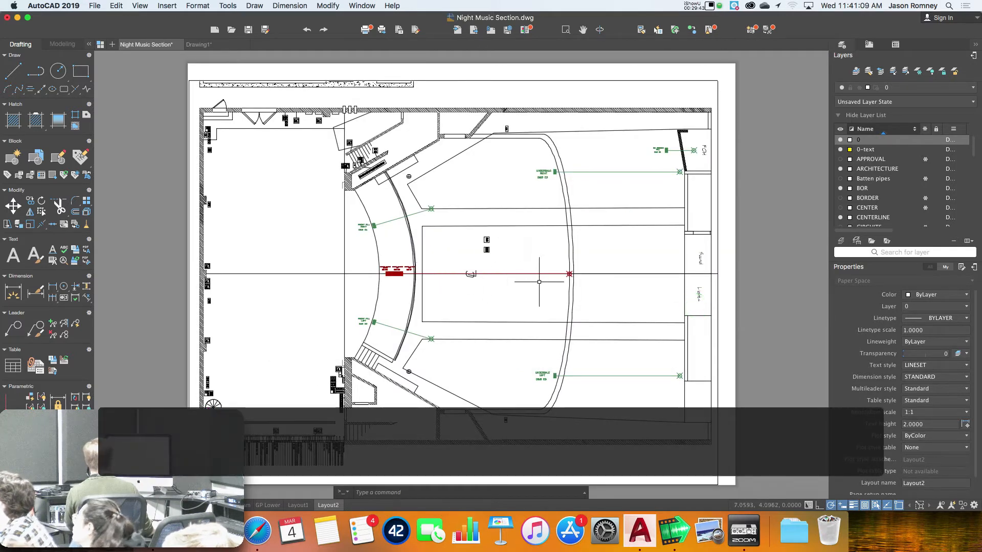
Move the Layout2 viewport slightly up and right from its bottom corner with the M command
{"action": "key", "text": "Escape"}
{"action": "key", "text": "Escape"}
{"action": "type", "text": "m"}
{"action": "key", "text": "Return"}
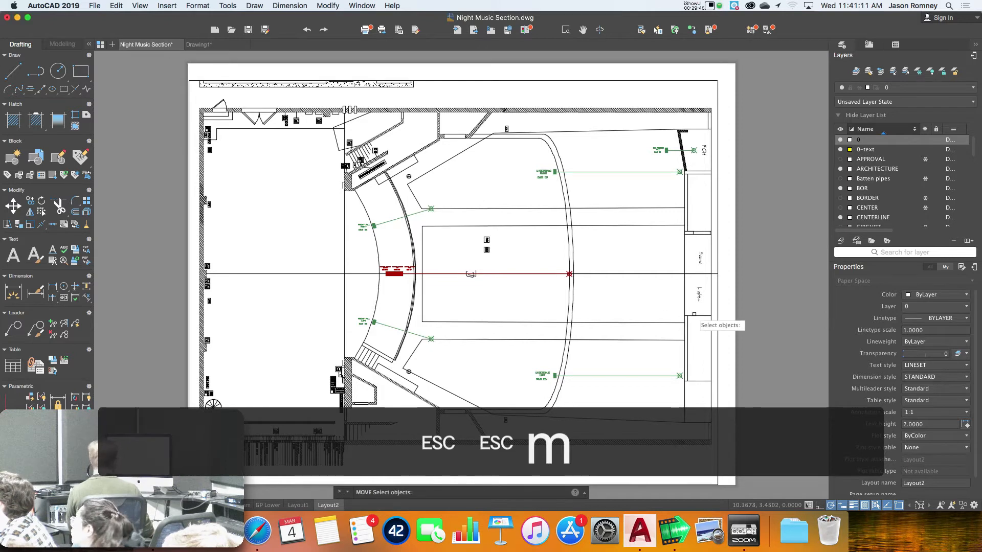
{"action": "left_click", "coordinate": [719, 315]}
{"action": "key", "text": "Return"}
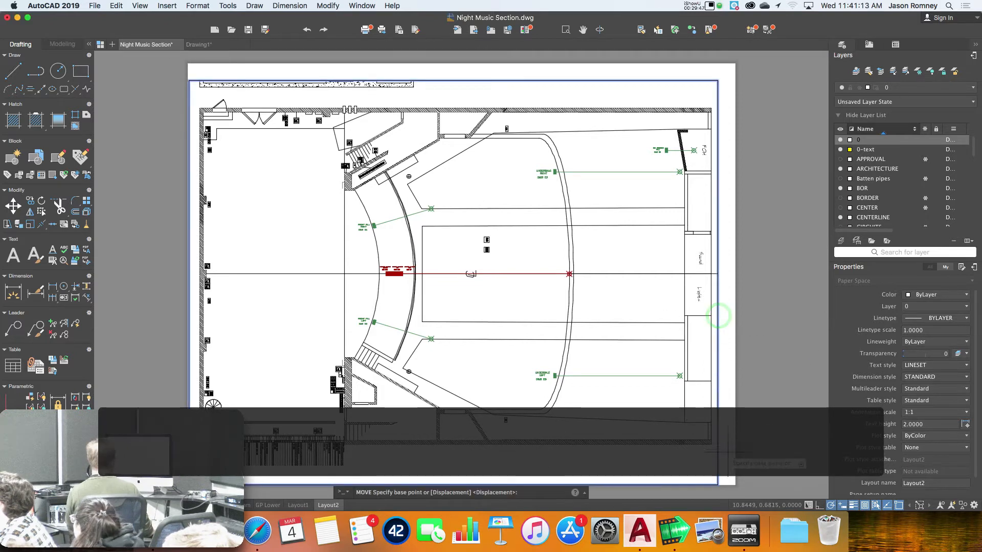
{"action": "left_click", "coordinate": [718, 484]}
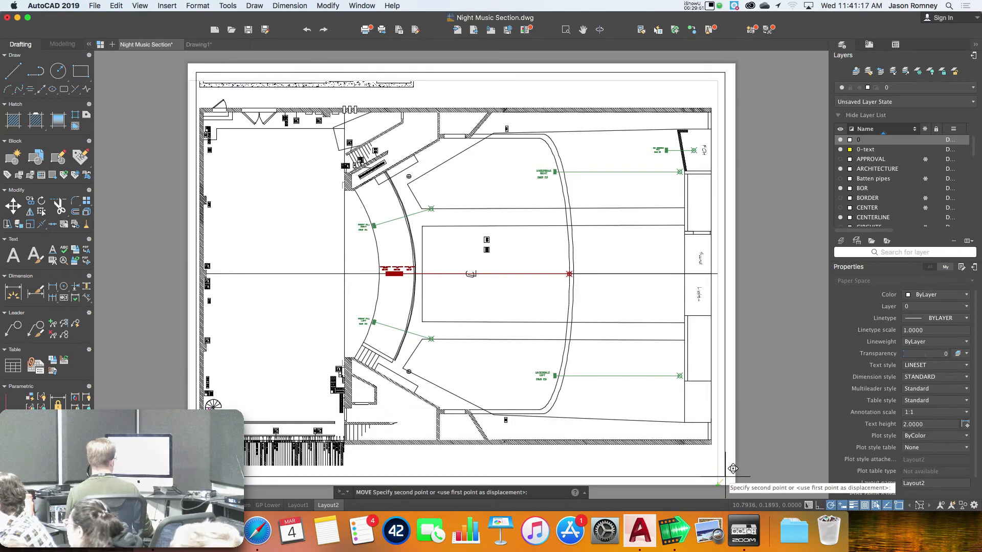
{"action": "left_click", "coordinate": [724, 477]}
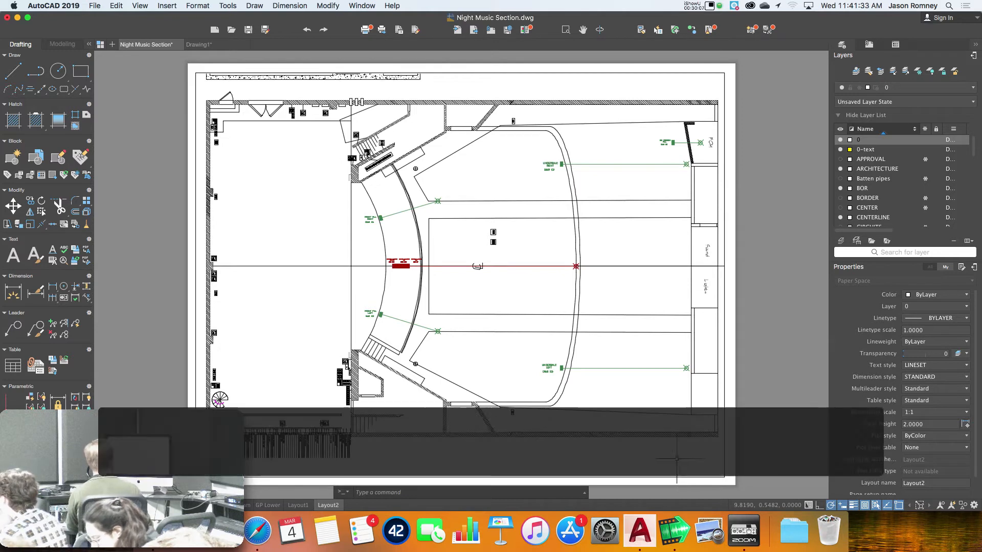
In Layout2's page setup, try DWG To PDF, then return to AutoCAD PDF (High Quality Print)
{"action": "right_click", "coordinate": [327, 506]}
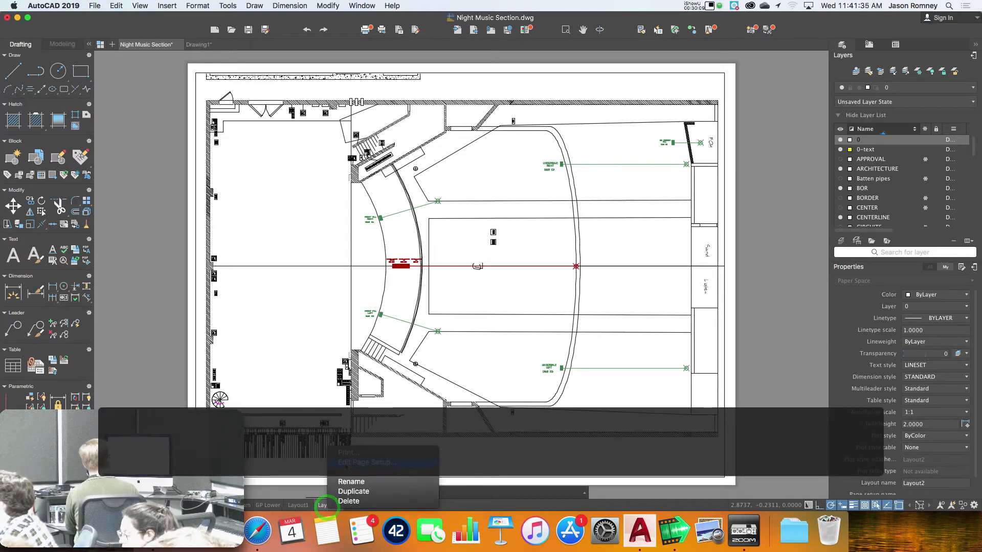
{"action": "left_click", "coordinate": [344, 464]}
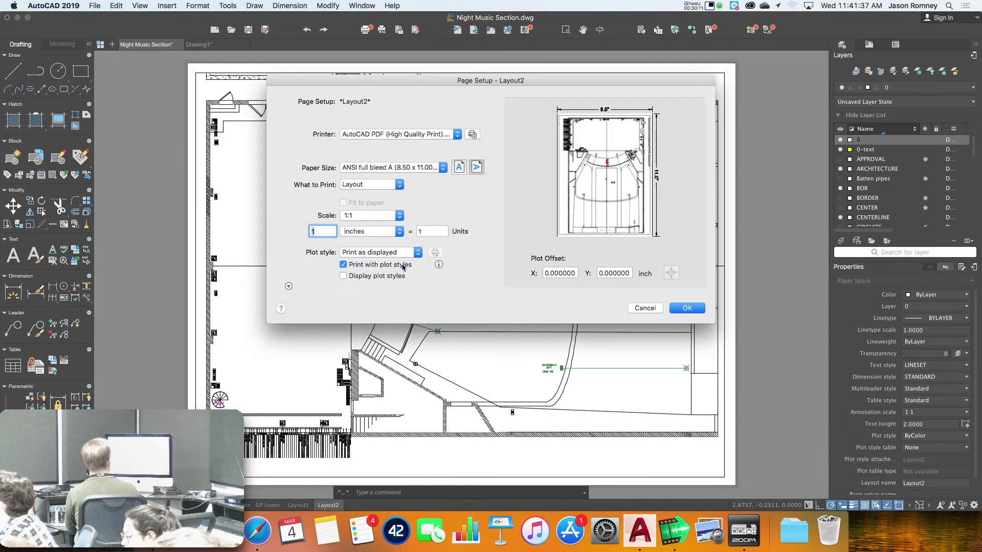
{"action": "left_click", "coordinate": [375, 133]}
{"action": "left_click", "coordinate": [379, 163]}
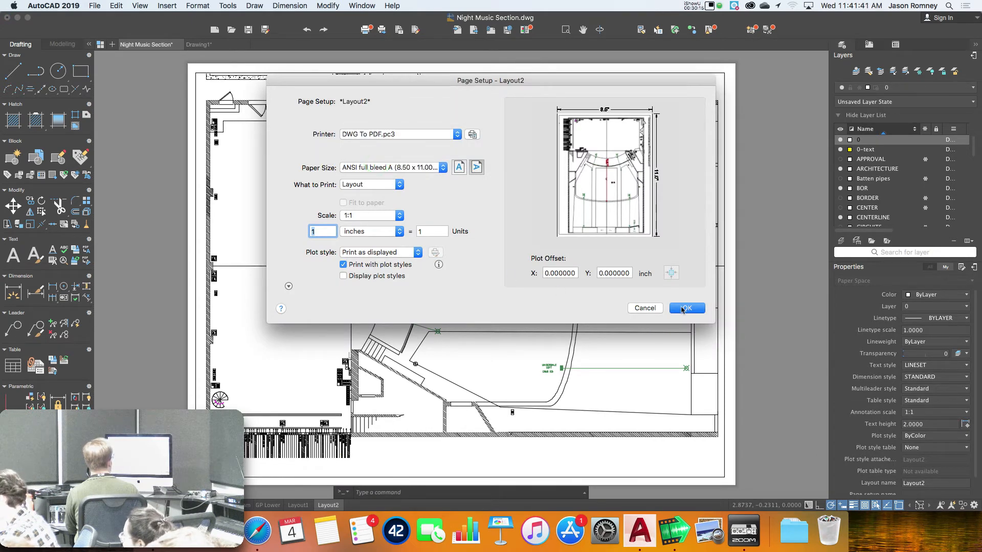
{"action": "left_click", "coordinate": [384, 169]}
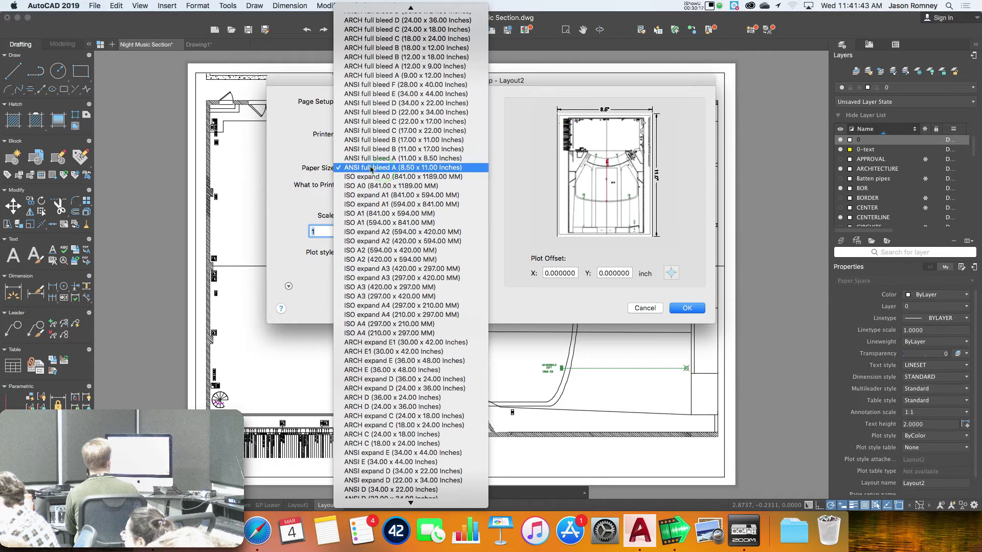
{"action": "left_click", "coordinate": [320, 154]}
{"action": "left_click", "coordinate": [370, 134]}
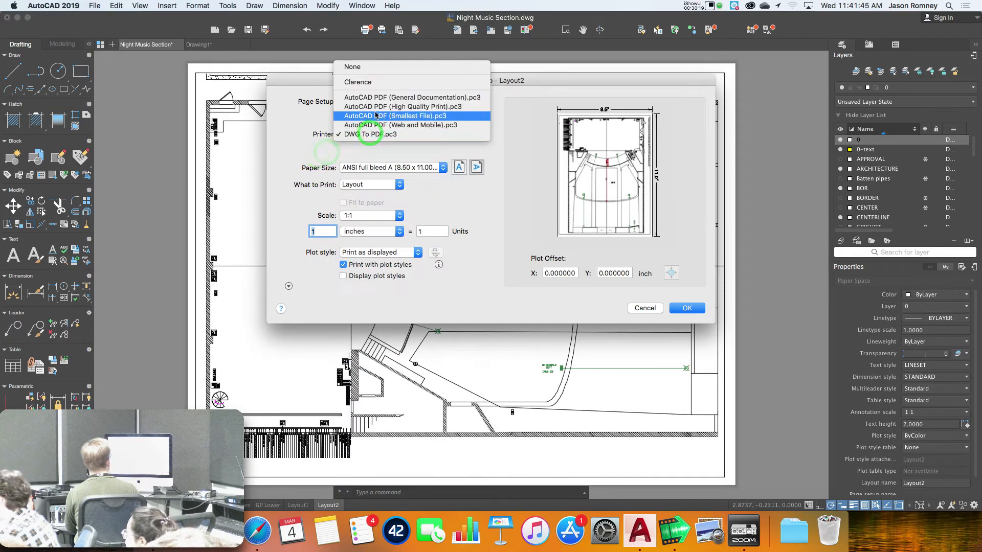
{"action": "left_click", "coordinate": [376, 108]}
Choose ANSI A (8.50 x 11.00 Inches) paper and confirm the page setup
{"action": "left_click", "coordinate": [364, 165]}
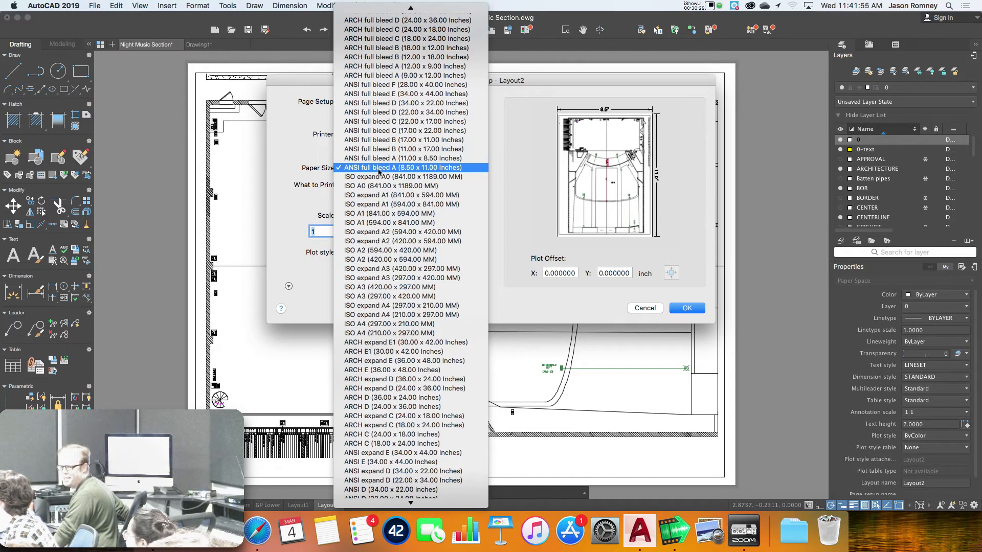
{"action": "mouse_move", "coordinate": [414, 4]}
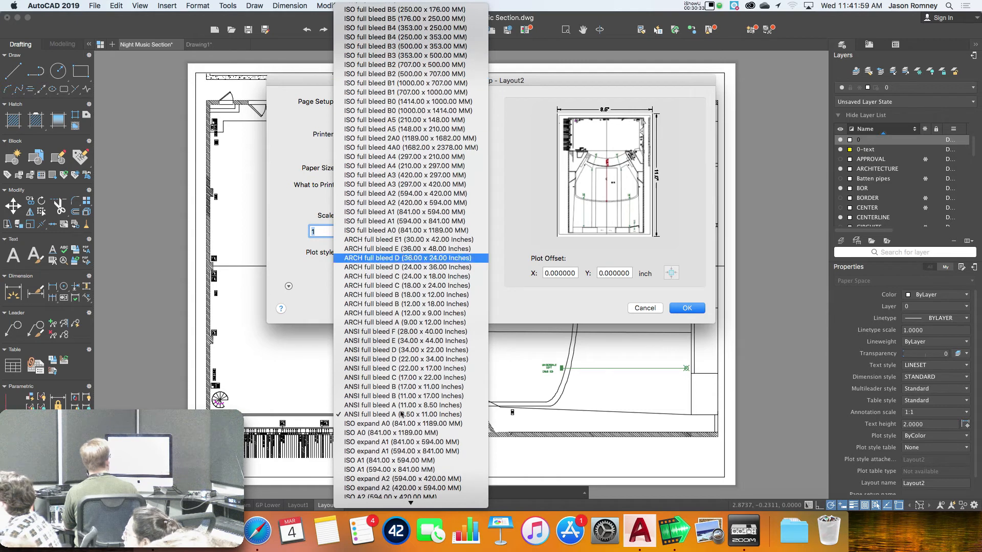
{"action": "mouse_move", "coordinate": [409, 503]}
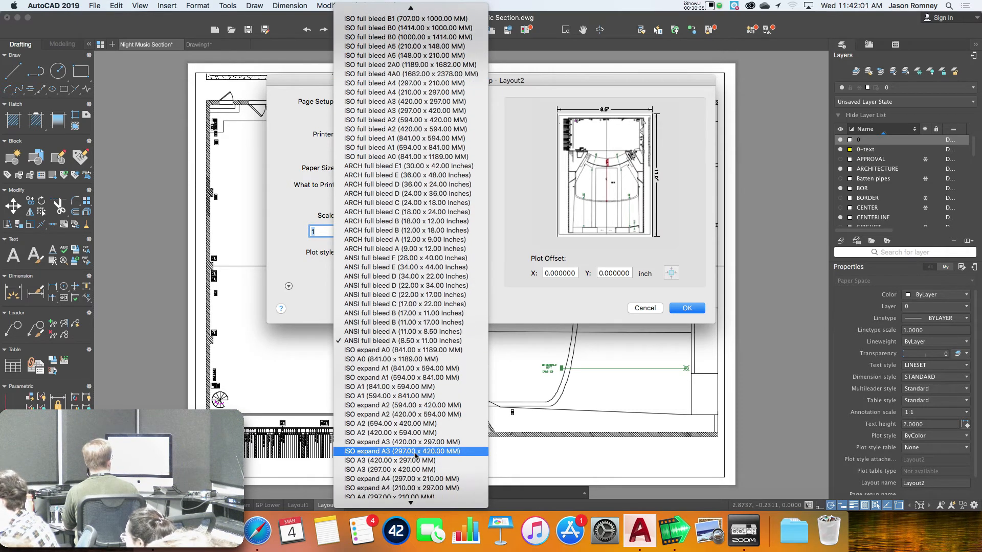
{"action": "scroll", "coordinate": [424, 456], "scroll_direction": "down", "scroll_amount": 10}
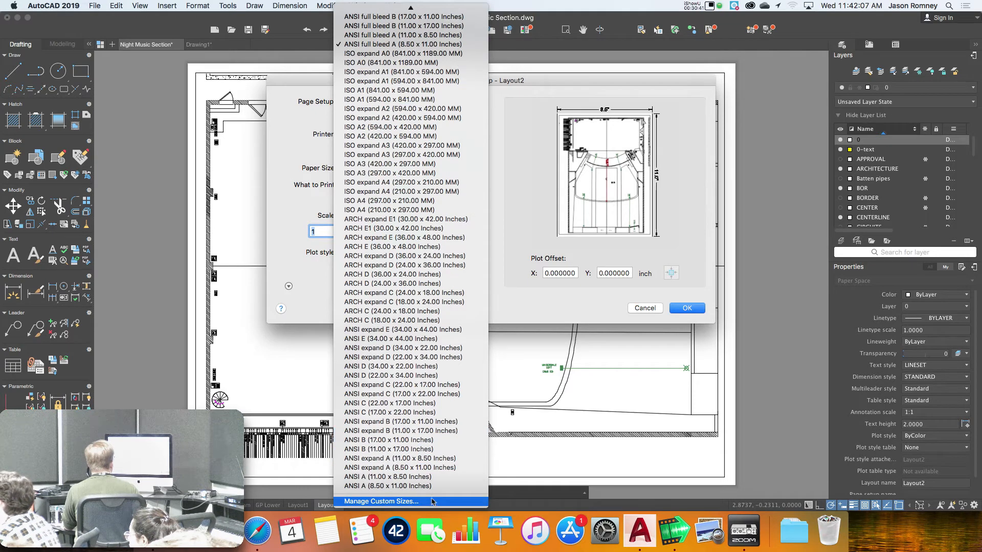
{"action": "left_click", "coordinate": [400, 486]}
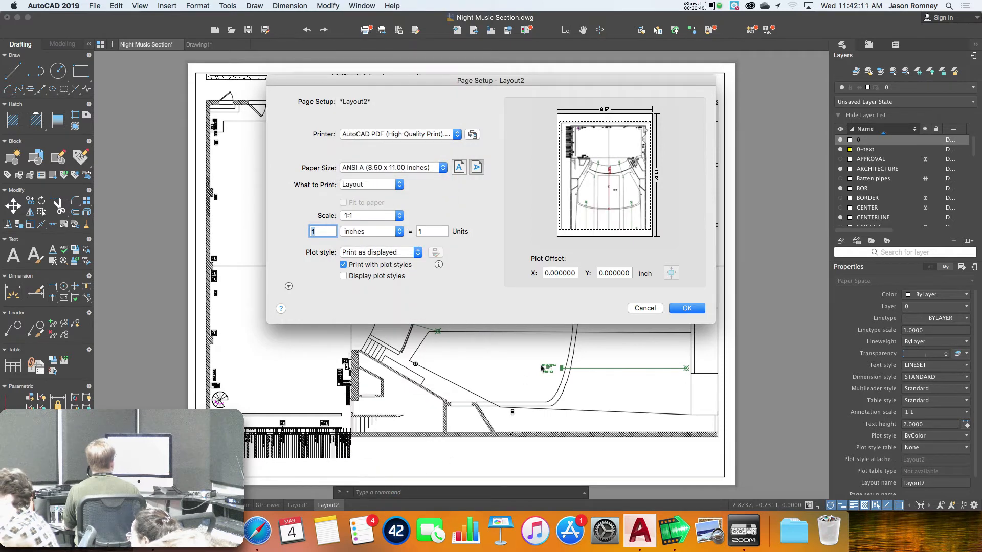
{"action": "left_click", "coordinate": [686, 308]}
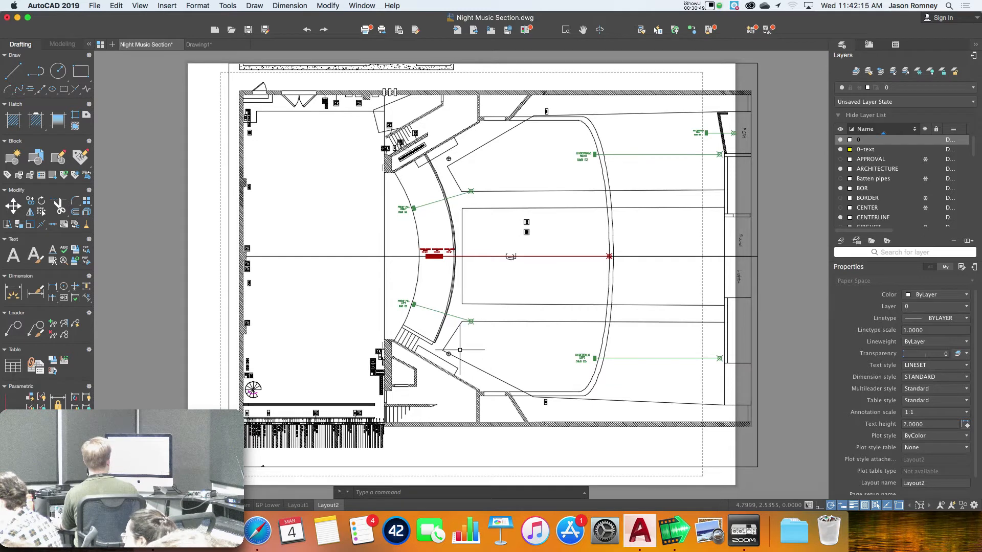
Move the Layout2 viewport slightly left and down
{"action": "left_click", "coordinate": [229, 174]}
{"action": "type", "text": "m"}
{"action": "key", "text": "Return"}
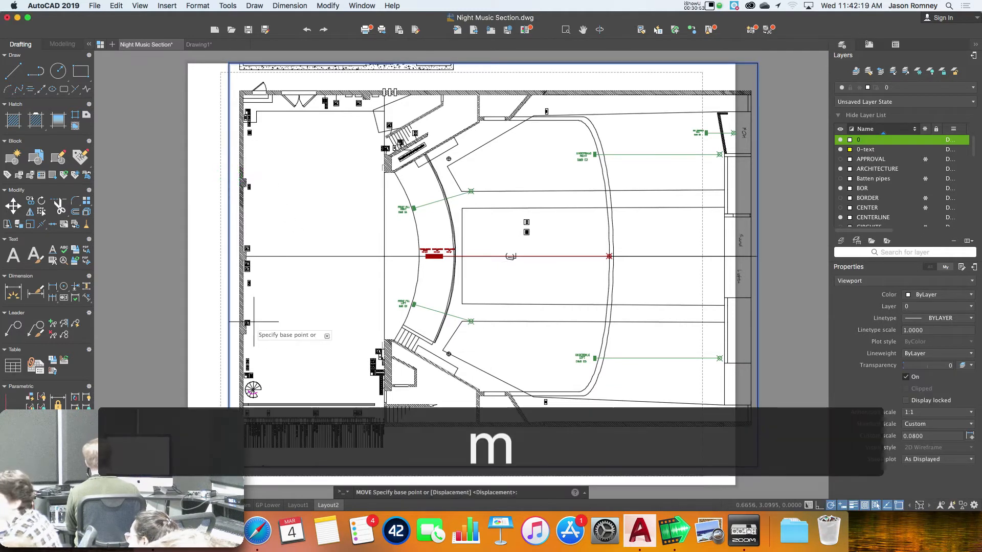
{"action": "left_click", "coordinate": [229, 467]}
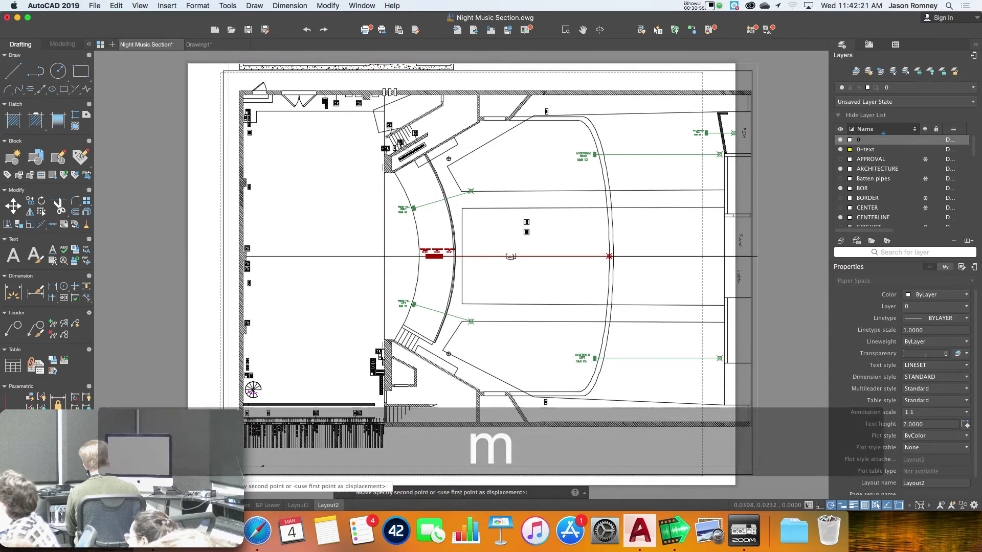
{"action": "left_click", "coordinate": [222, 474]}
Stretch the viewport's top-right corner left so its right edge sits inside the sheet
{"action": "left_click", "coordinate": [752, 96]}
{"action": "left_click", "coordinate": [751, 69]}
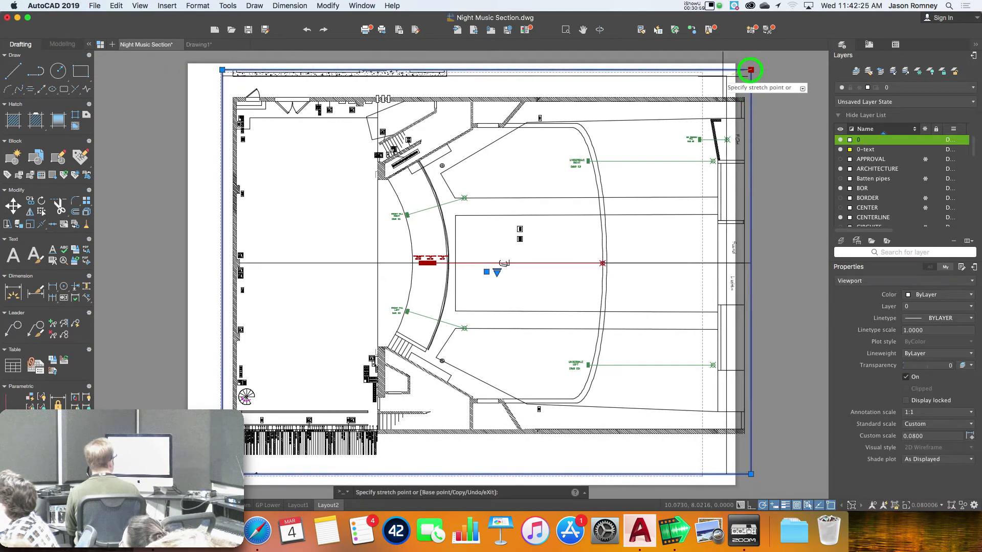
{"action": "left_click", "coordinate": [699, 69]}
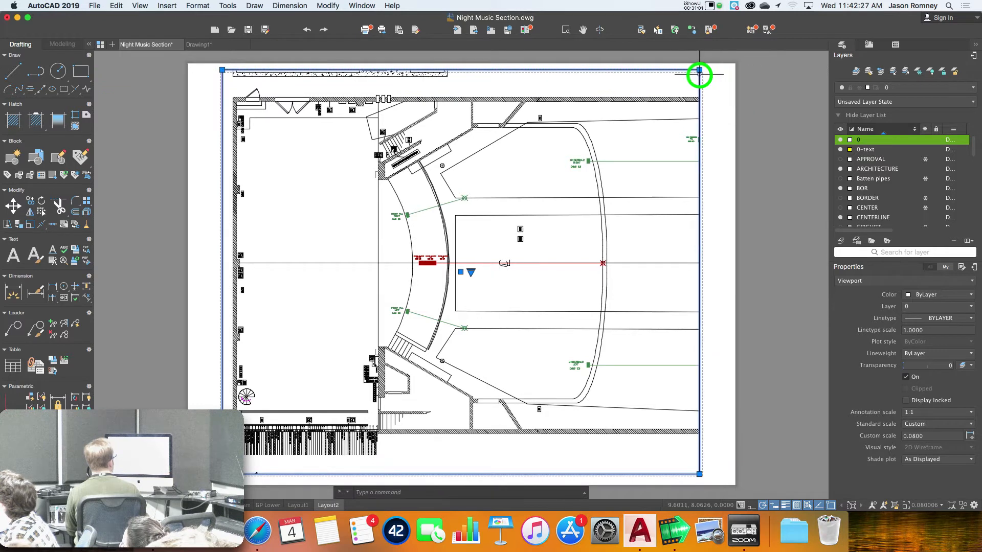
{"action": "left_click", "coordinate": [699, 70]}
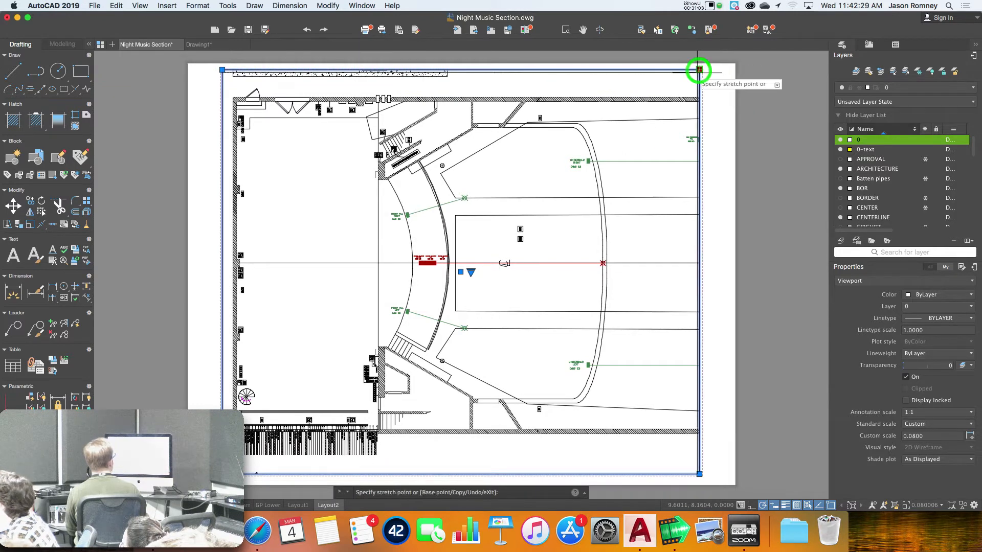
{"action": "left_click", "coordinate": [699, 70]}
Shift the plan slightly left inside the viewport, then bring up Layout2's Plot dialog
{"action": "double_click", "coordinate": [567, 165]}
{"action": "middle_click_drag", "start_coordinate": [567, 166], "coordinate": [563, 167]}
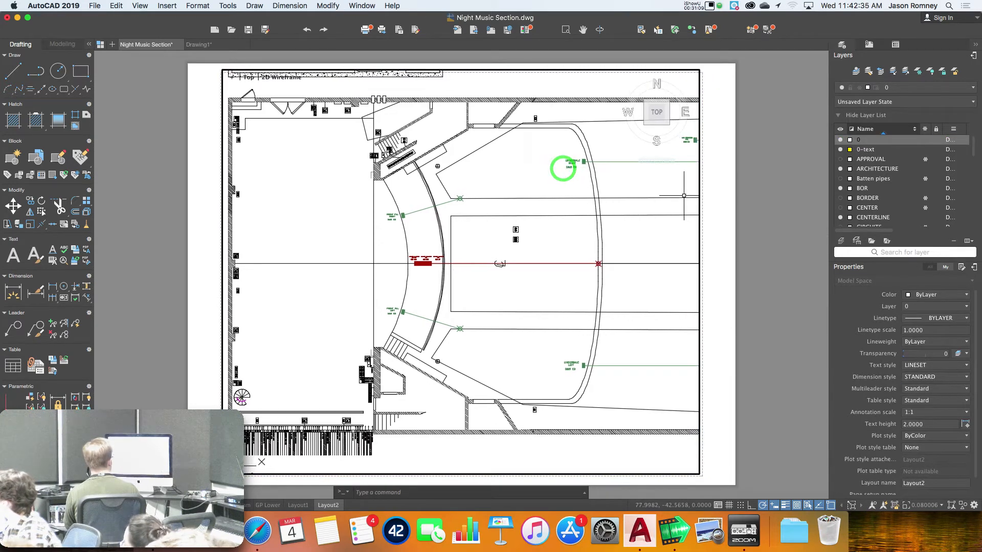
{"action": "double_click", "coordinate": [732, 299]}
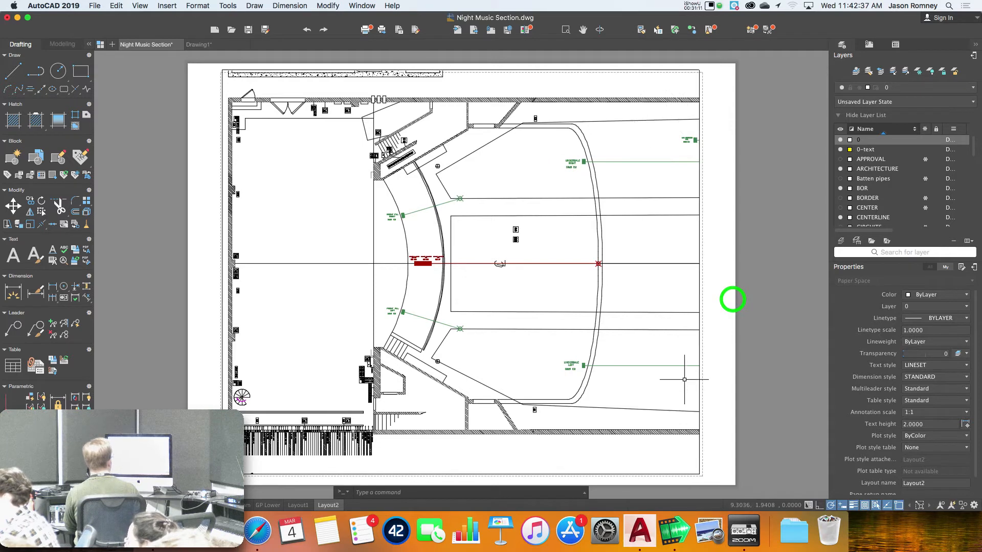
{"action": "right_click", "coordinate": [321, 506]}
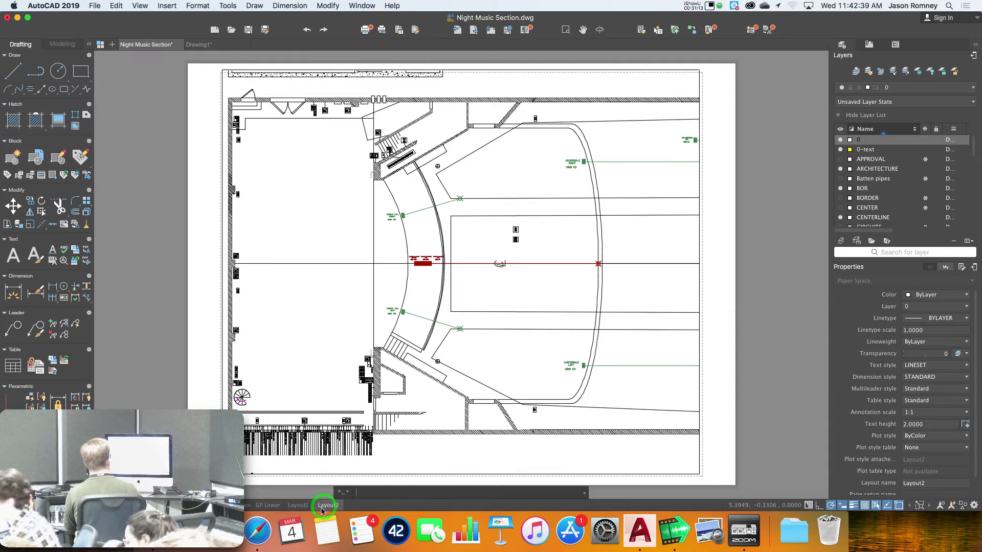
{"action": "left_click", "coordinate": [338, 453]}
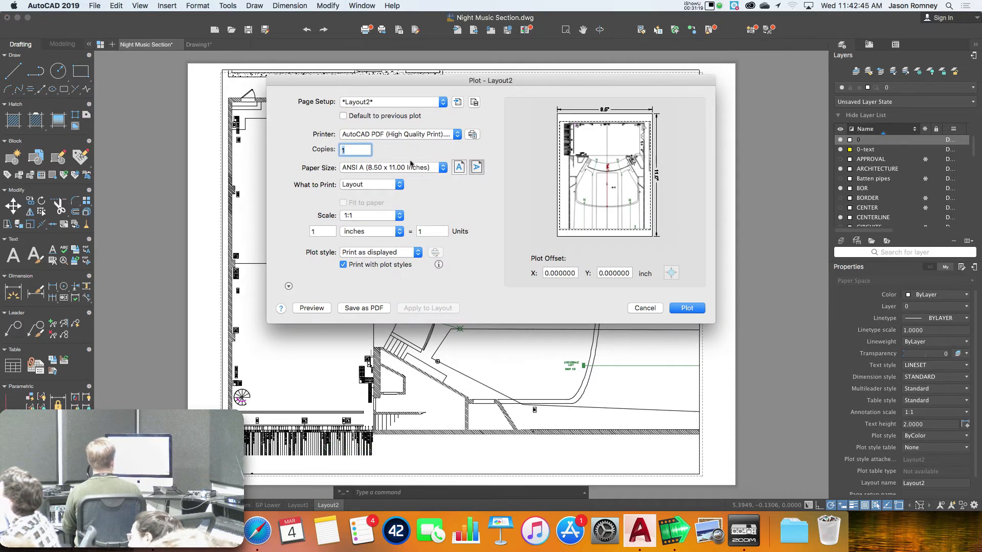
Plot Layout2 as a PDF named Night Music Section-Layout2 to the Desktop
{"action": "left_click", "coordinate": [680, 309]}
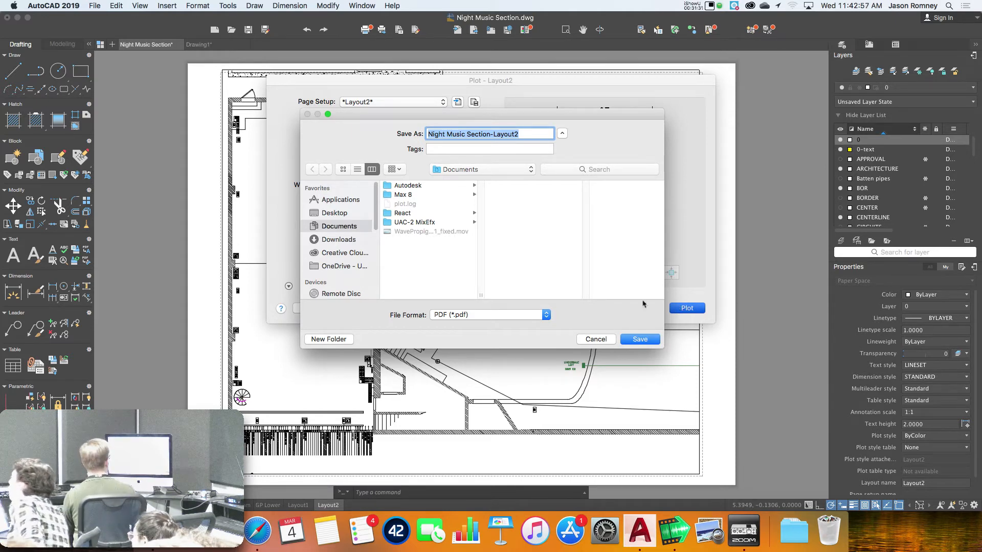
{"action": "left_click", "coordinate": [330, 213]}
{"action": "left_click", "coordinate": [636, 339]}
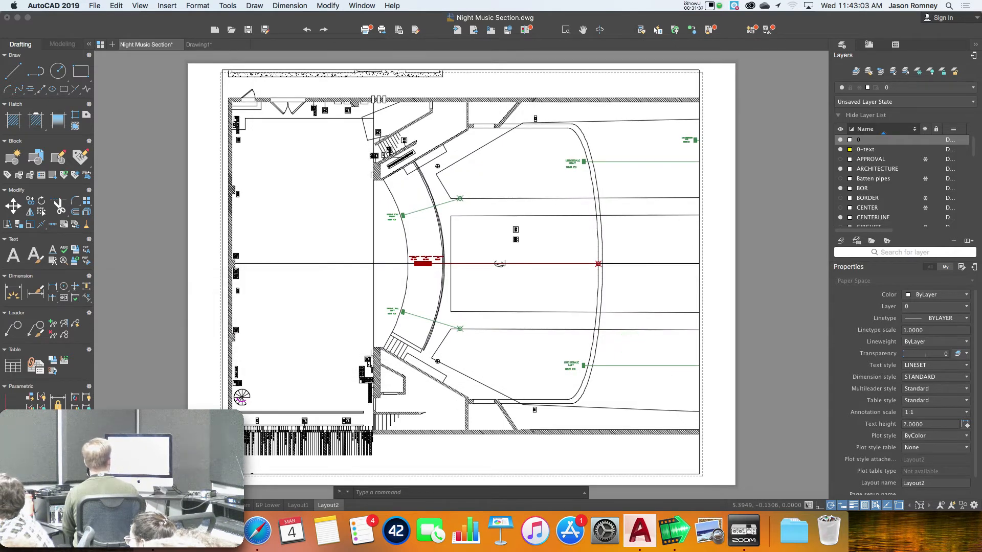
Open Night Music Section-Layout2.pdf from Finder's Desktop folder in Acrobat Pro DC
{"action": "left_click", "coordinate": [152, 531]}
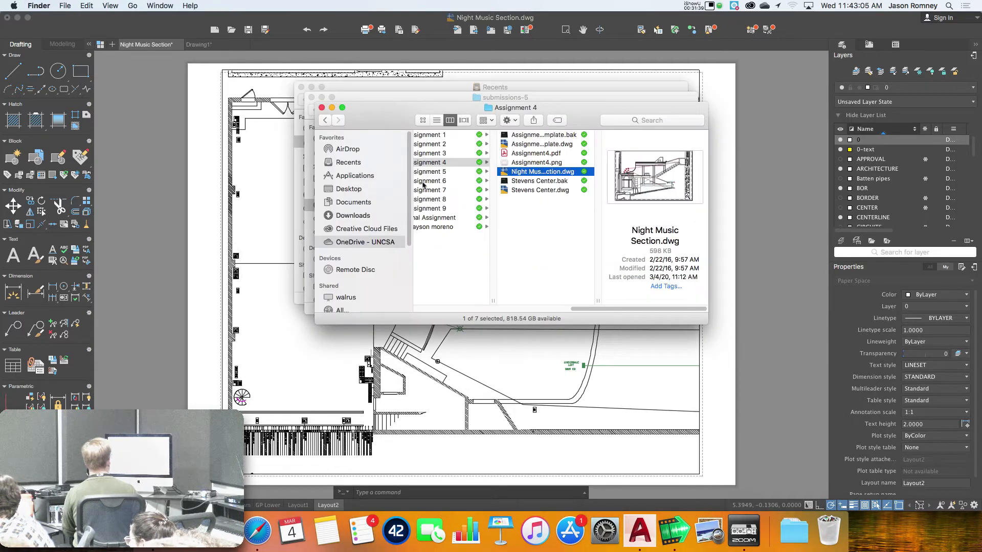
{"action": "left_click", "coordinate": [416, 91]}
{"action": "left_click", "coordinate": [320, 169]}
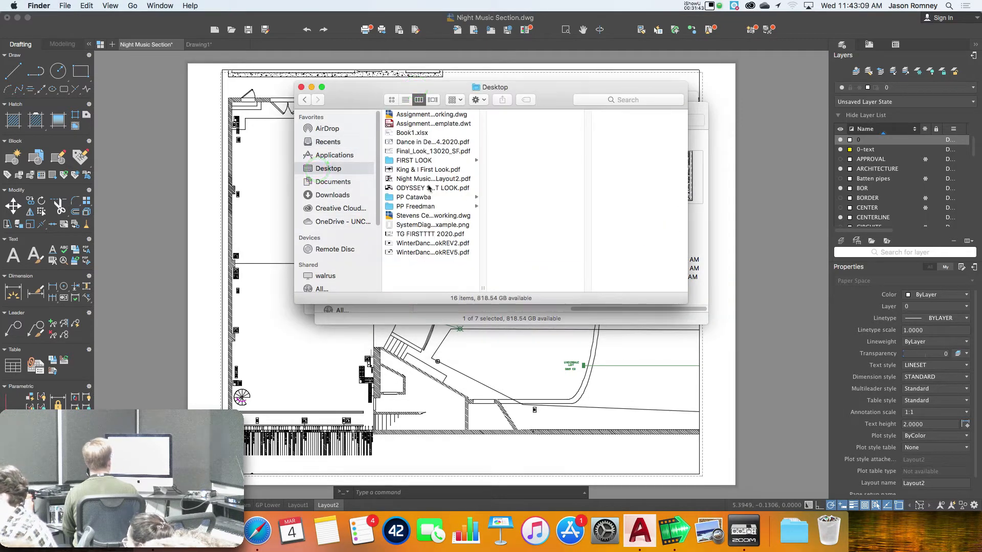
{"action": "left_click", "coordinate": [426, 179]}
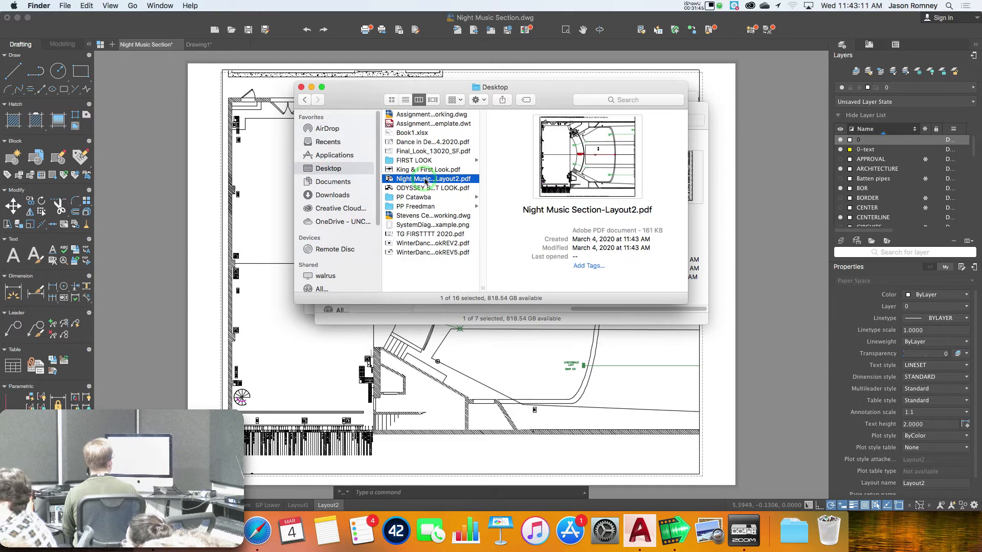
{"action": "double_click", "coordinate": [426, 179]}
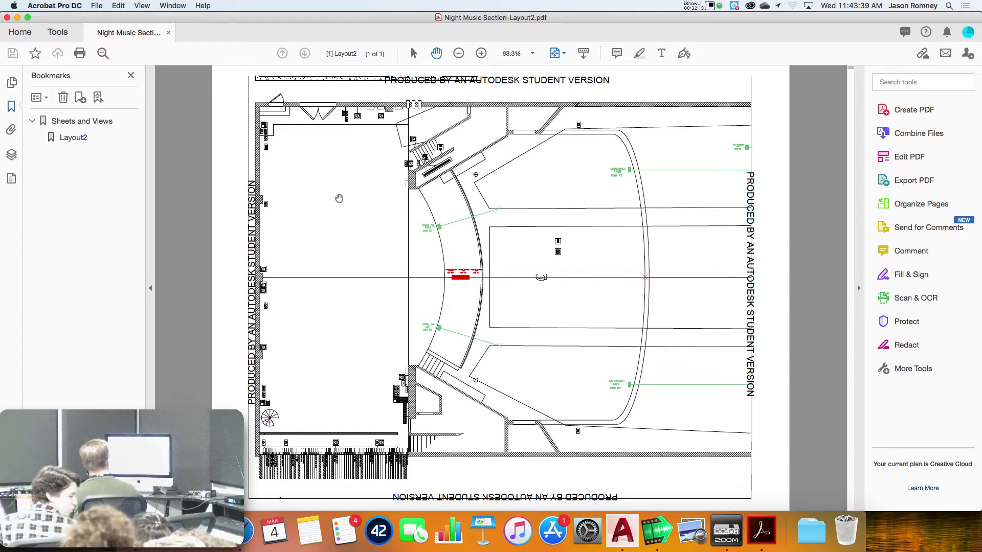
Compare the Layout2 PDF against the AutoCAD drawing, finishing back in AutoCAD
{"action": "key", "text": "super+Tab"}
{"action": "key", "text": "super+Tab"}
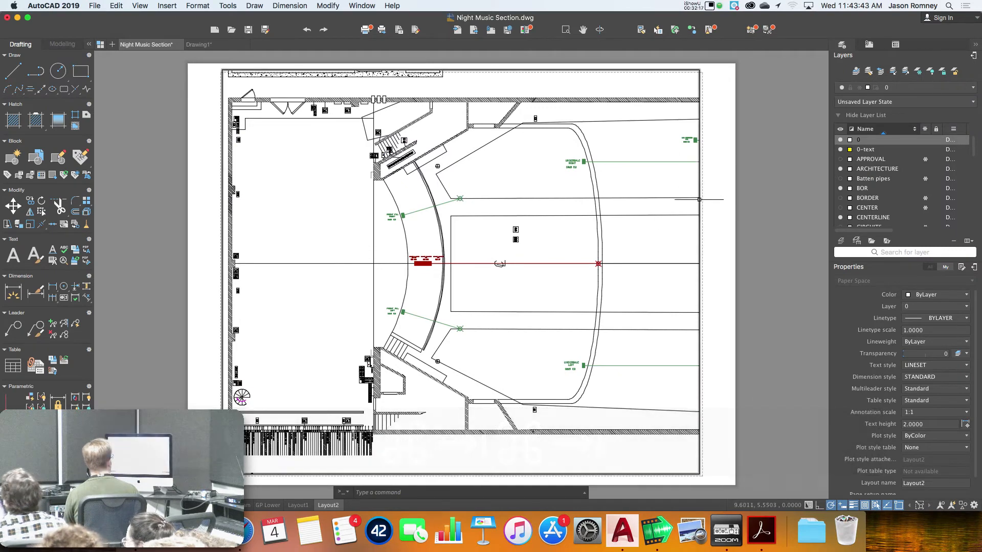
{"action": "key", "text": "super+Tab"}
{"action": "key", "text": "super+Tab"}
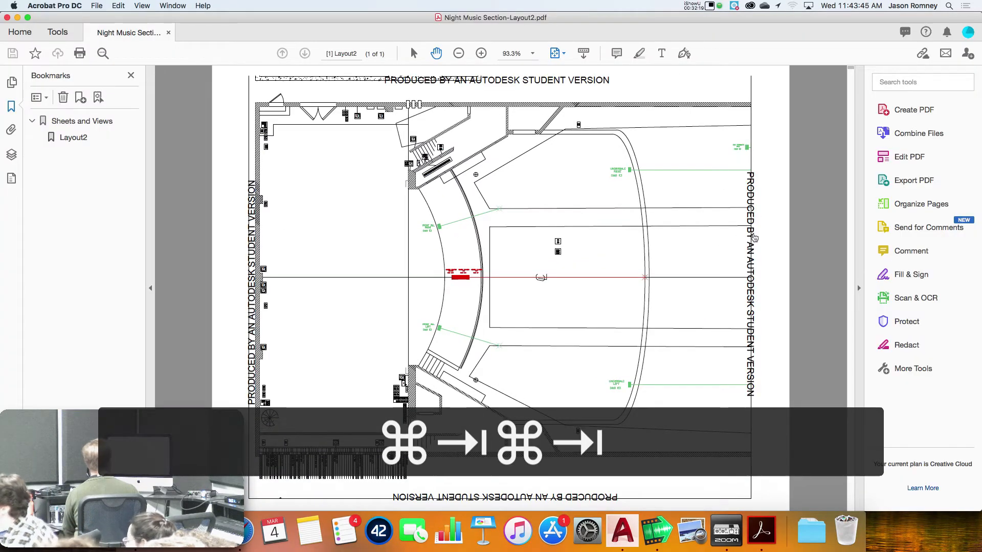
{"action": "key", "text": "super+Tab"}
Pull the viewport's right, top, left and bottom edges inward inside the dashed printable boundary
{"action": "left_click", "coordinate": [699, 229]}
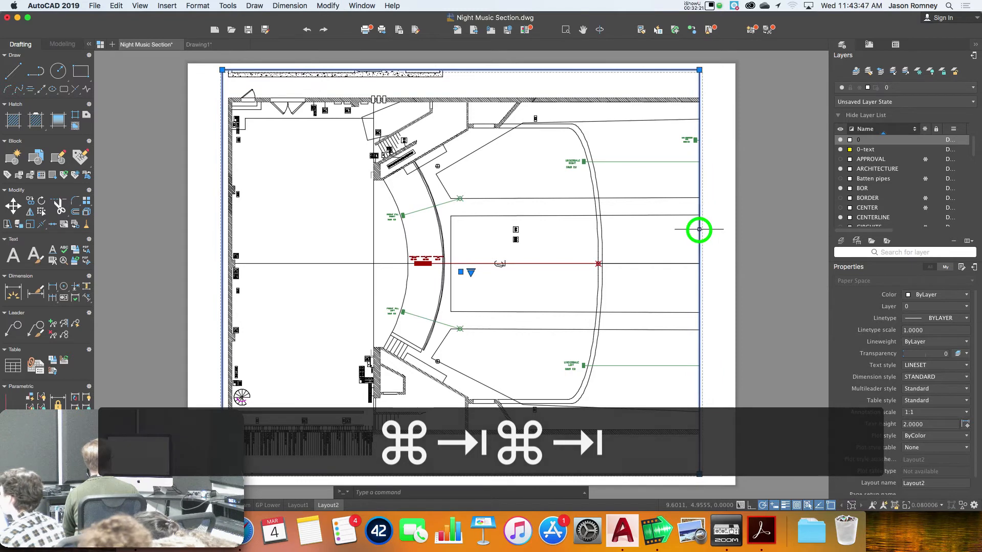
{"action": "left_click", "coordinate": [699, 69]}
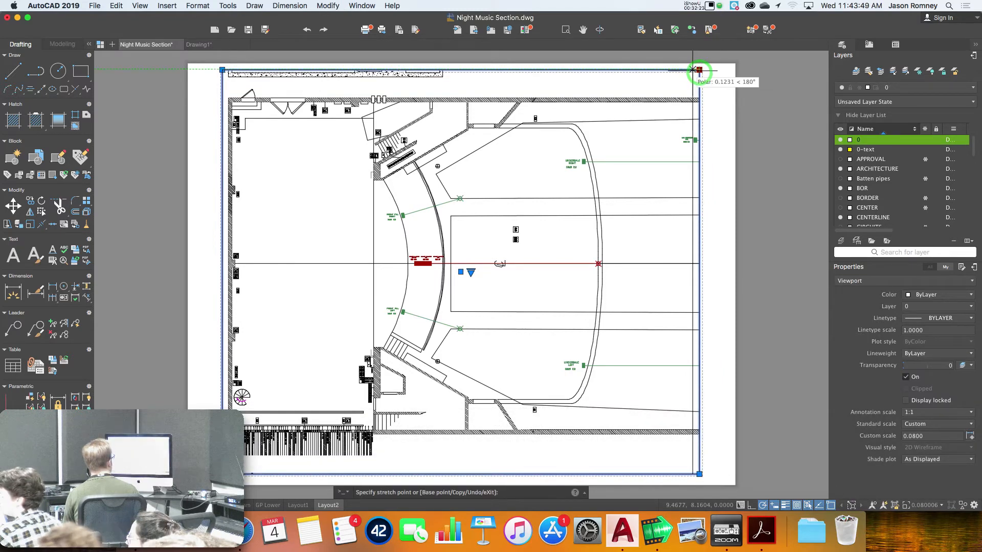
{"action": "left_click", "coordinate": [689, 69]}
{"action": "left_click", "coordinate": [689, 70]}
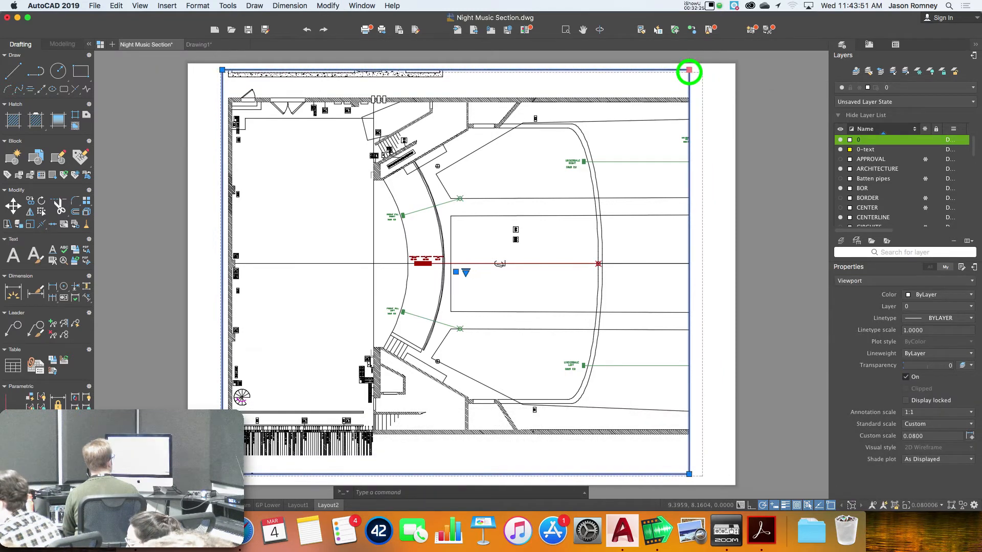
{"action": "left_click", "coordinate": [689, 83]}
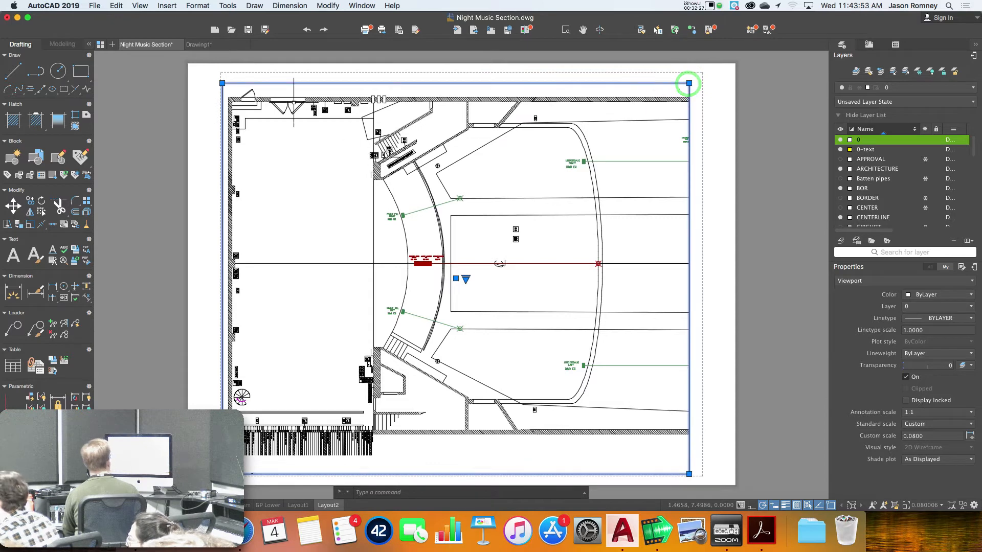
{"action": "left_click", "coordinate": [222, 83]}
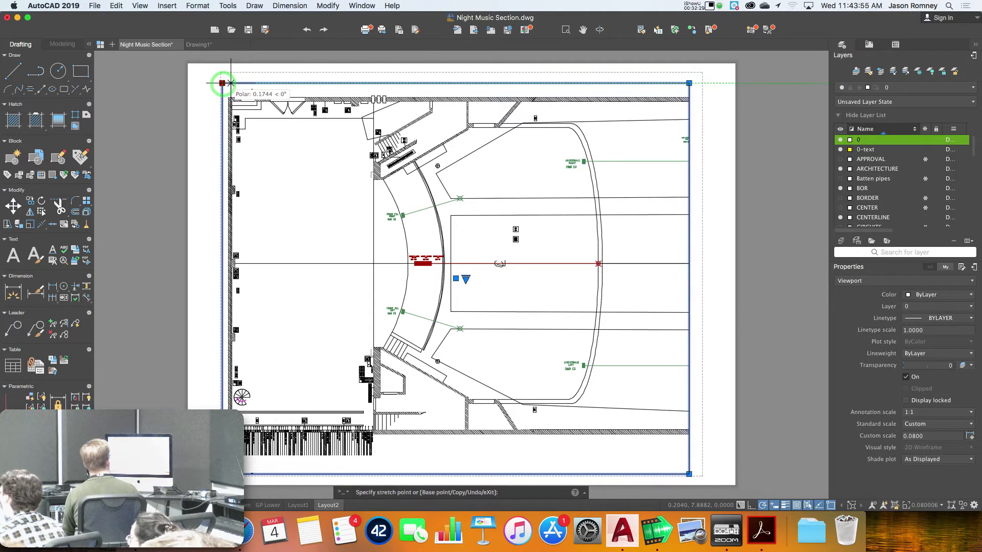
{"action": "left_click", "coordinate": [231, 83]}
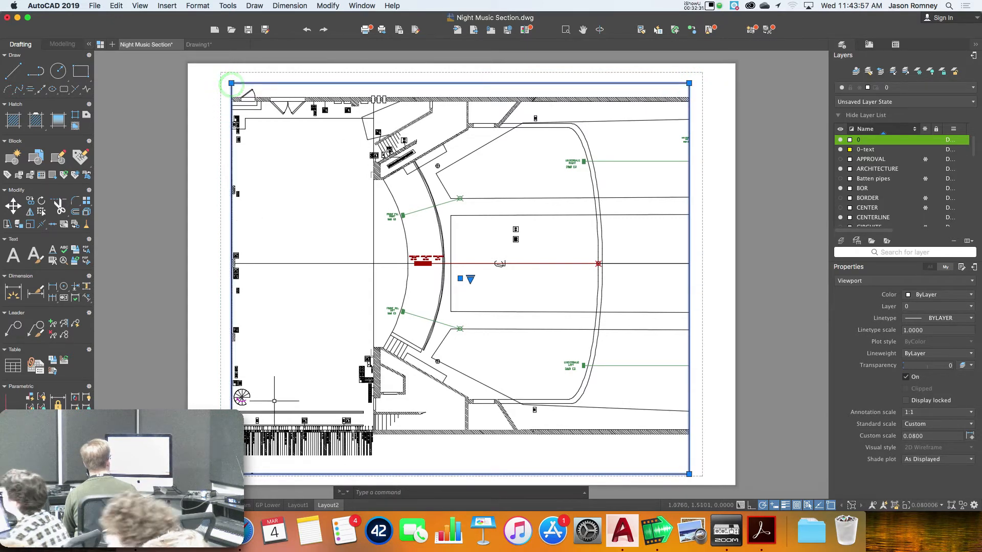
{"action": "left_click", "coordinate": [231, 474]}
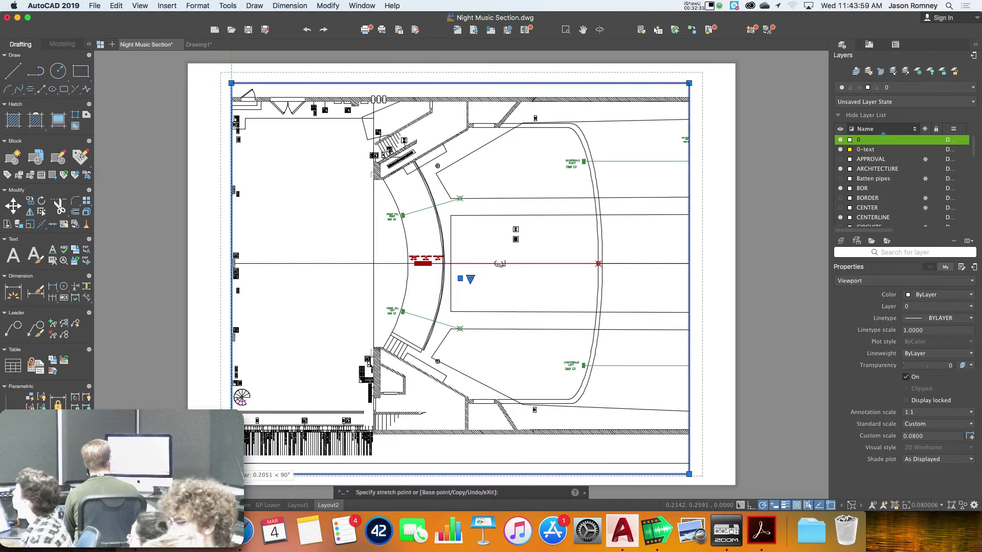
{"action": "left_click", "coordinate": [231, 464]}
{"action": "key", "text": "Escape"}
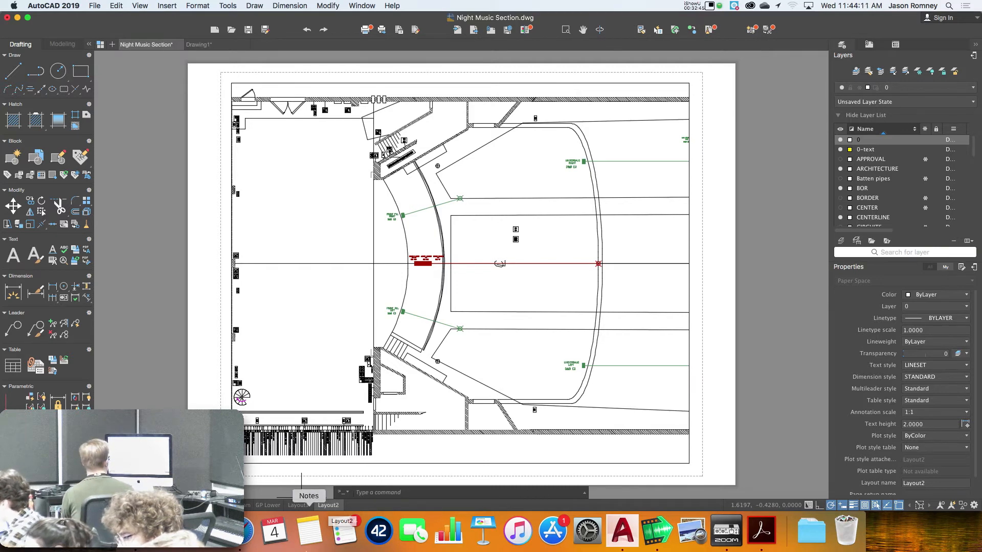
{"action": "right_click", "coordinate": [332, 507]}
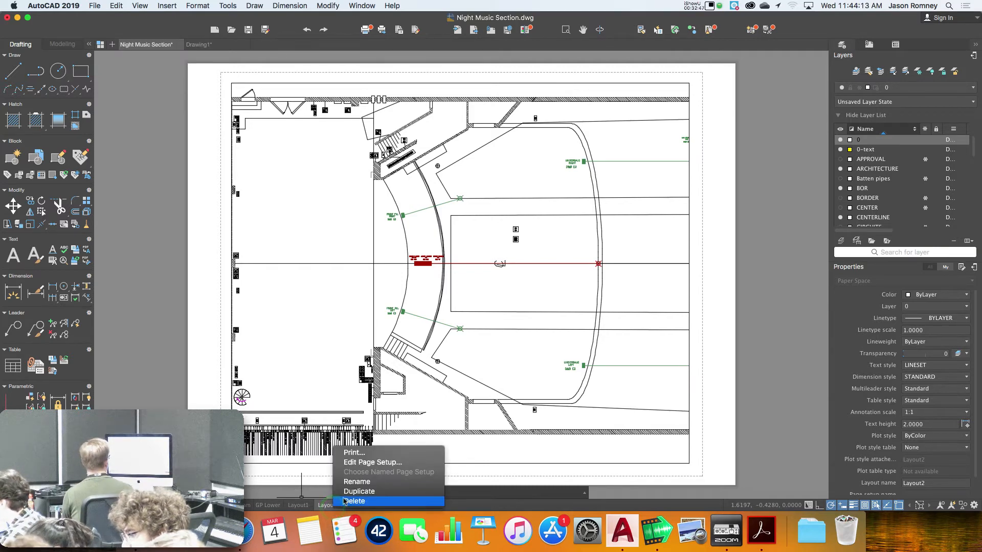
{"action": "left_click", "coordinate": [355, 463]}
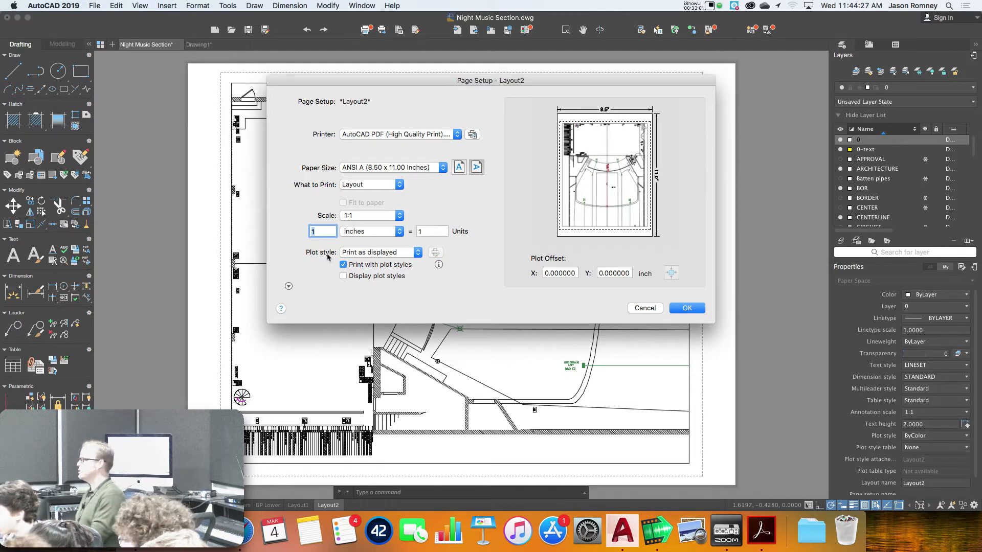
{"action": "left_click", "coordinate": [357, 254]}
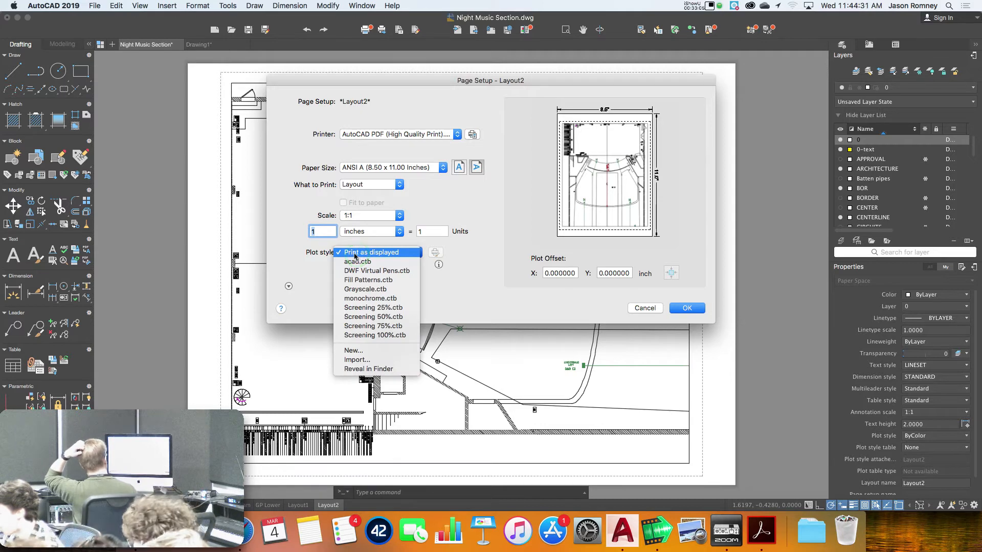
{"action": "left_click", "coordinate": [359, 298]}
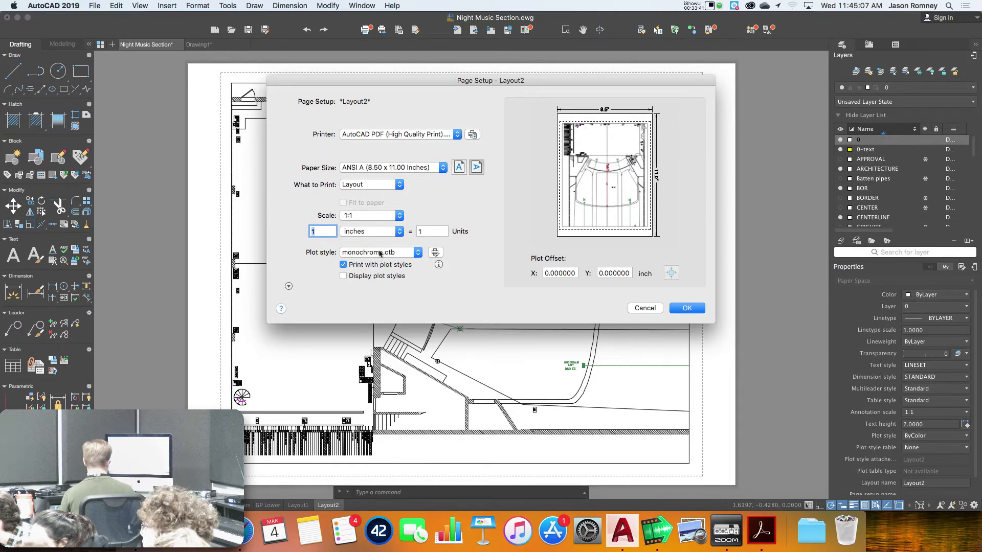
{"action": "left_click", "coordinate": [646, 309]}
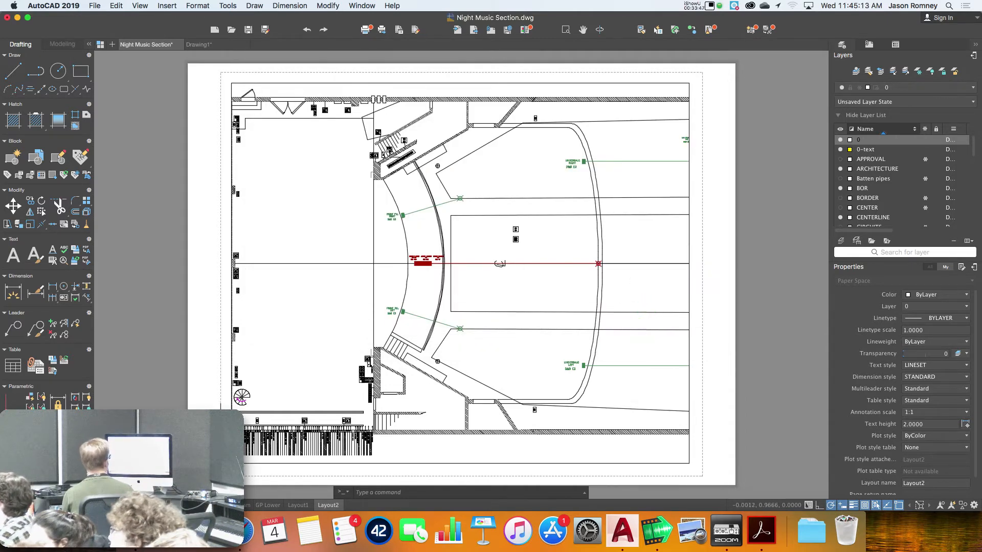
Set the SOUND layer and the 0-text layer colours to White in the Layers palette
{"action": "scroll", "coordinate": [241, 399], "scroll_direction": "up", "scroll_amount": 5}
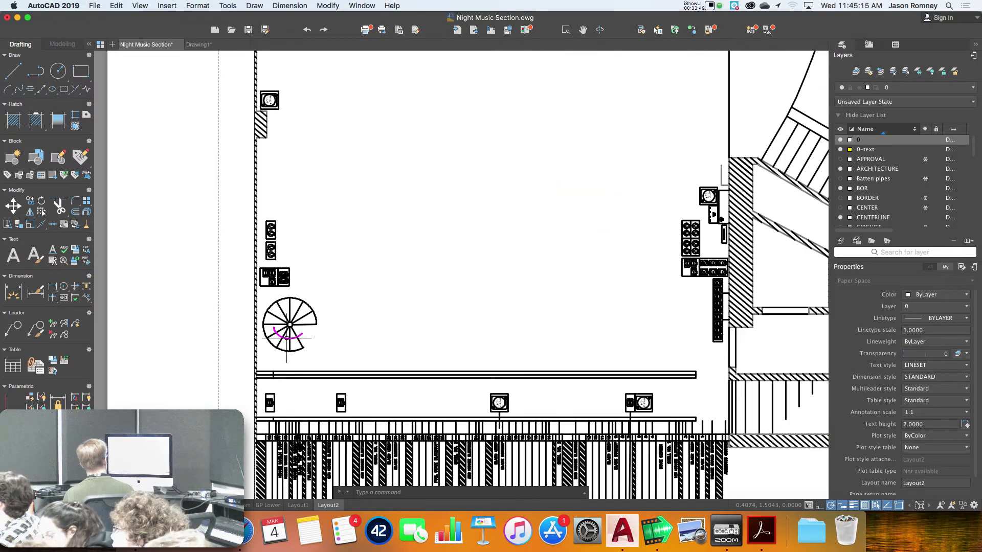
{"action": "scroll", "coordinate": [289, 412], "scroll_direction": "down", "scroll_amount": 4}
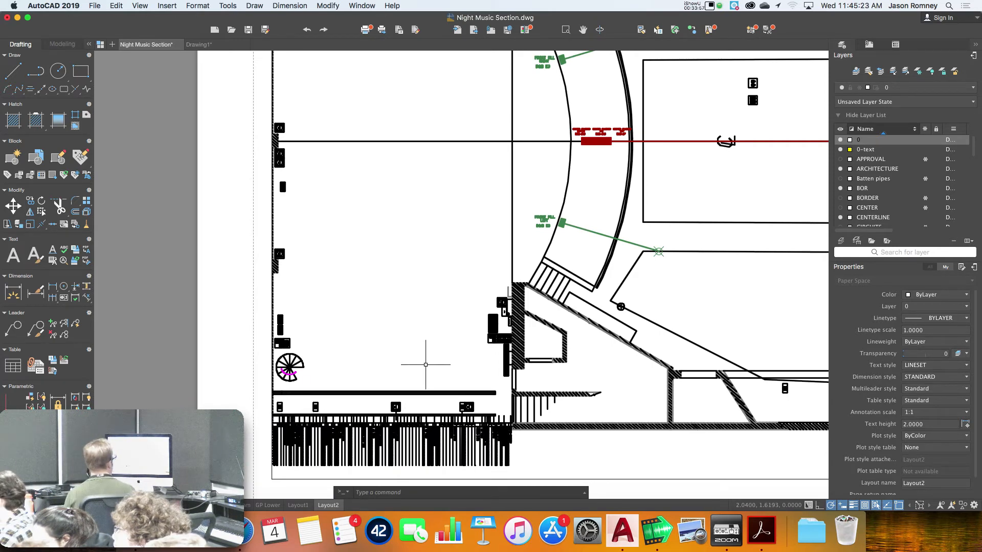
{"action": "scroll", "coordinate": [891, 186], "scroll_direction": "down", "scroll_amount": 2}
{"action": "scroll", "coordinate": [891, 187], "scroll_direction": "down", "scroll_amount": 10}
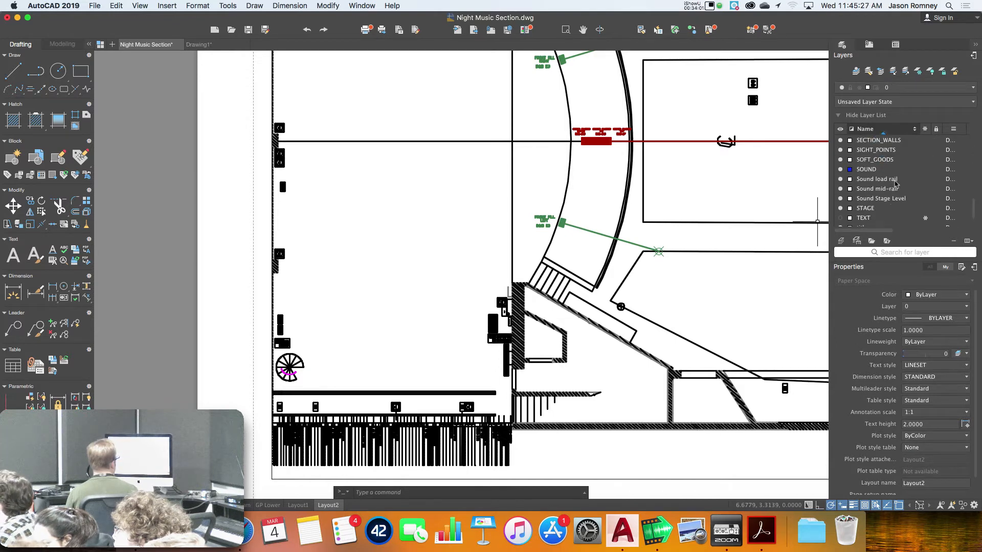
{"action": "left_click", "coordinate": [851, 170]}
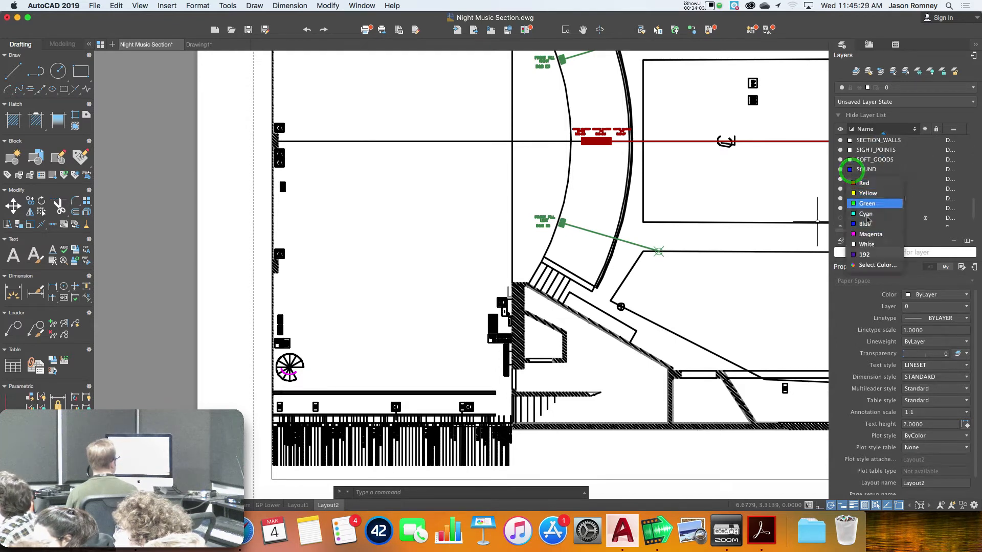
{"action": "left_click", "coordinate": [869, 245]}
{"action": "scroll", "coordinate": [857, 194], "scroll_direction": "up", "scroll_amount": 10}
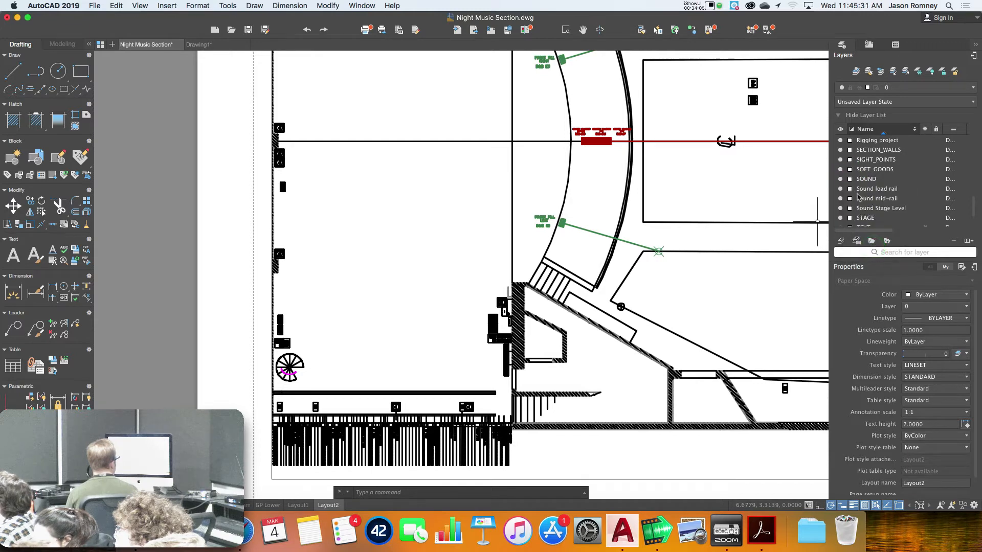
{"action": "left_click", "coordinate": [851, 150]}
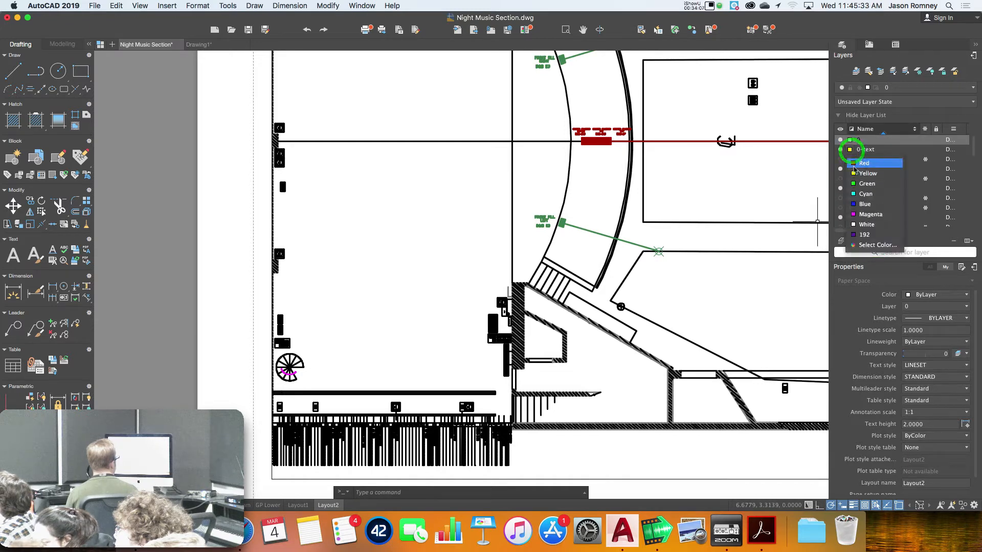
{"action": "left_click", "coordinate": [859, 223]}
{"action": "scroll", "coordinate": [859, 196], "scroll_direction": "down", "scroll_amount": 1}
{"action": "scroll", "coordinate": [859, 196], "scroll_direction": "down", "scroll_amount": 5}
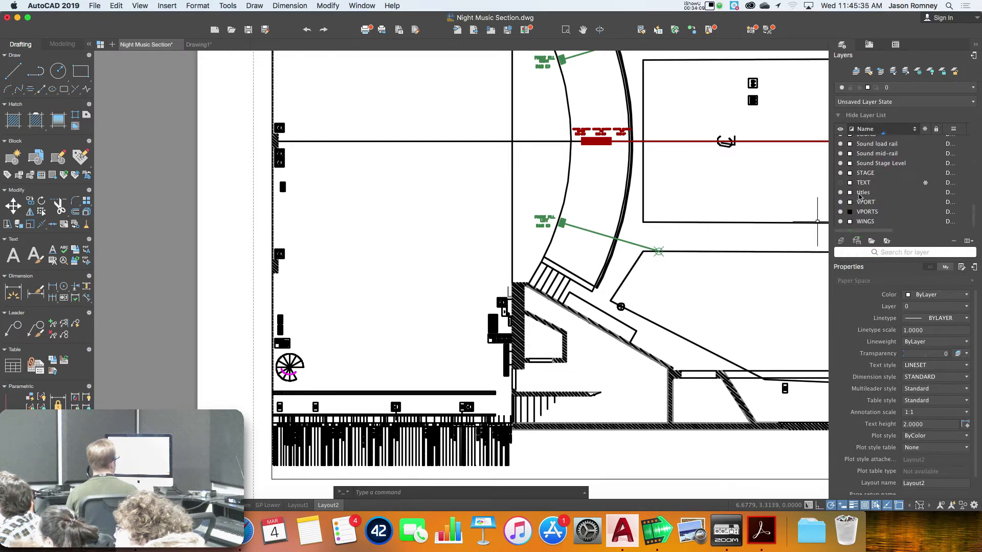
{"action": "scroll", "coordinate": [861, 195], "scroll_direction": "up", "scroll_amount": 10}
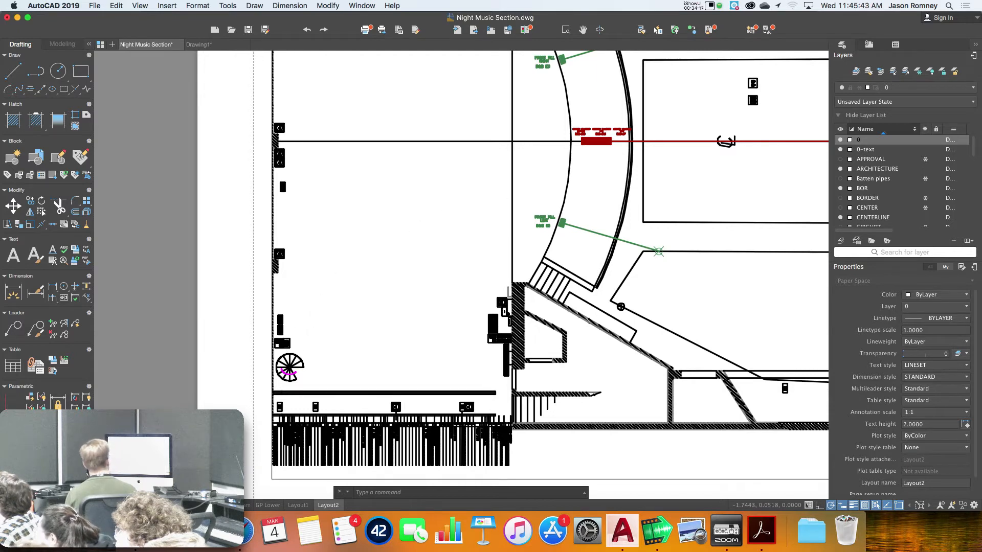
In model space, set the magenta polyline on the spiral stair to ByLayer colour
{"action": "left_click", "coordinate": [108, 505]}
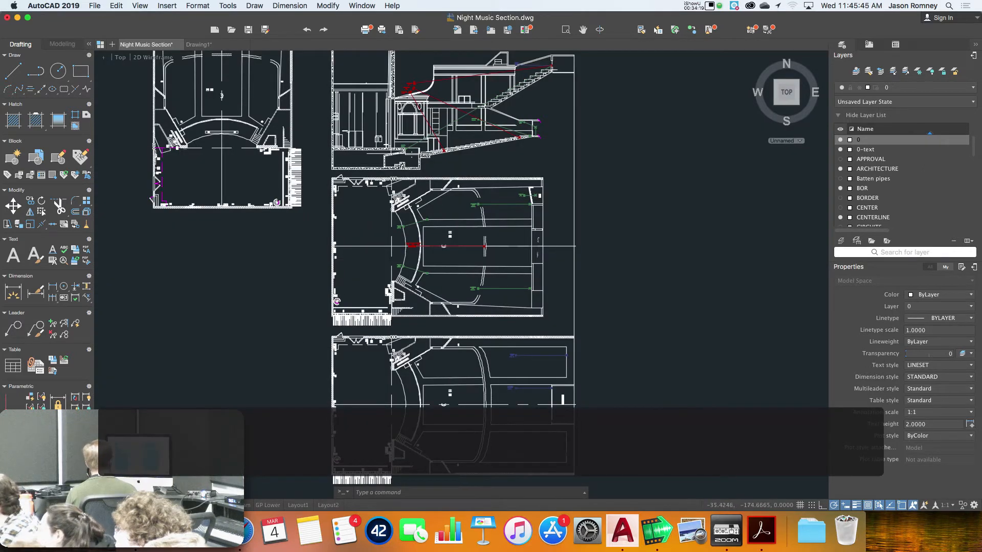
{"action": "scroll", "coordinate": [337, 302], "scroll_direction": "up", "scroll_amount": 10}
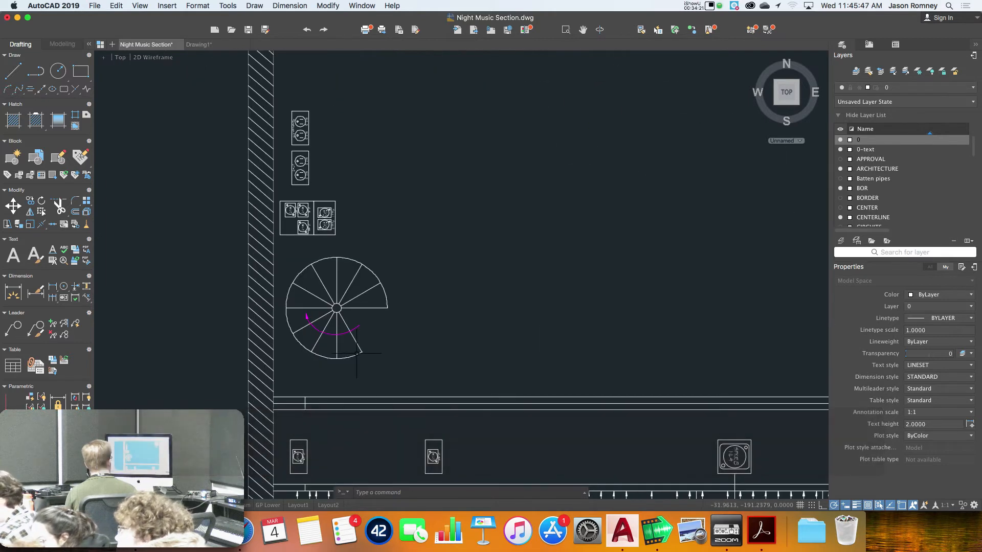
{"action": "left_click", "coordinate": [330, 333]}
{"action": "mouse_move", "coordinate": [328, 335]}
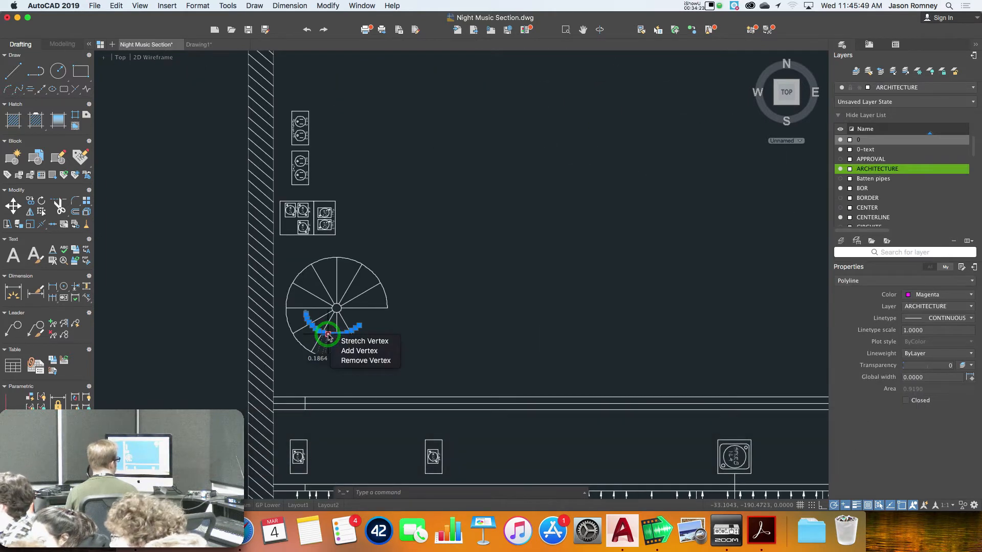
{"action": "left_click", "coordinate": [917, 300]}
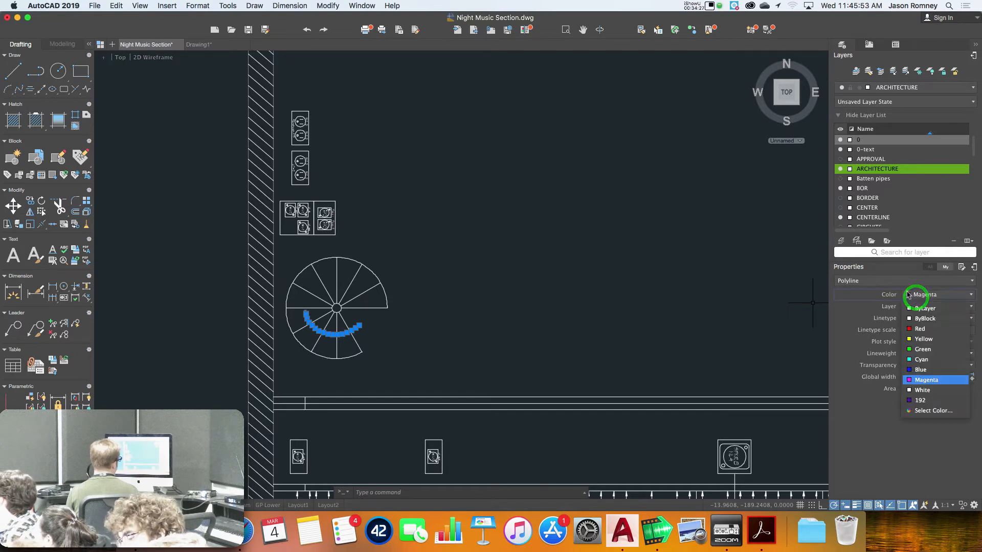
{"action": "left_click", "coordinate": [916, 307]}
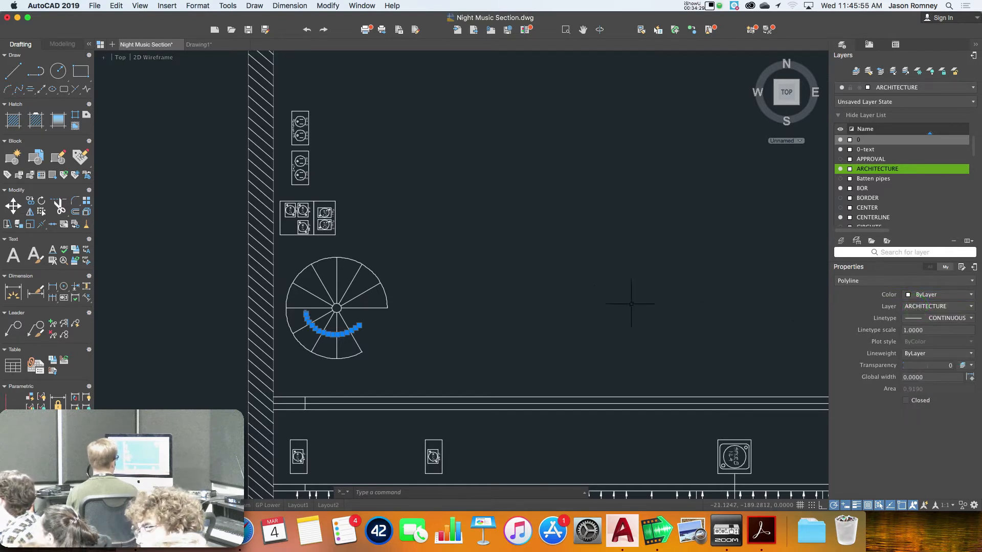
{"action": "key", "text": "Escape"}
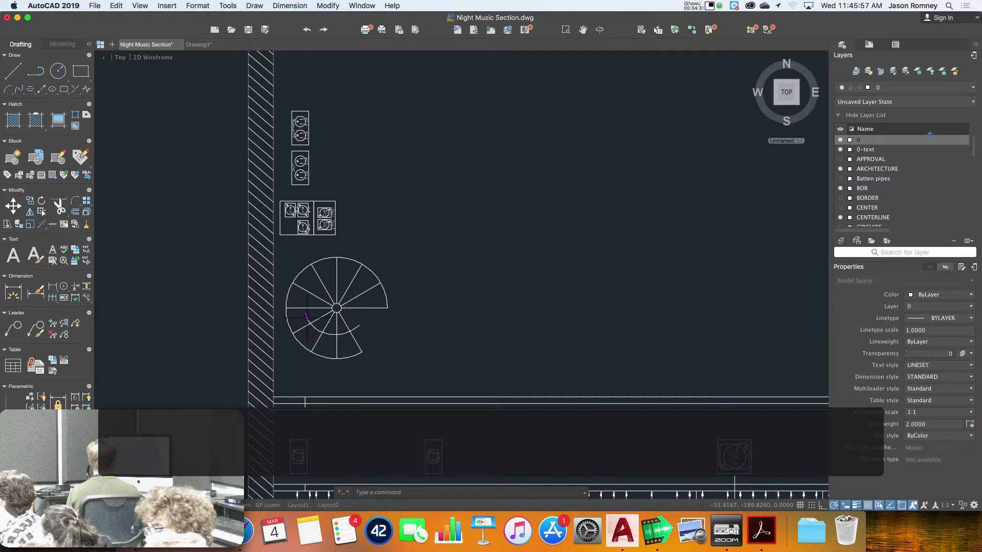
Set the magenta solid by the stair to ByLayer, then return to Layout2 showing the whole sheet
{"action": "left_click", "coordinate": [306, 317]}
{"action": "left_click", "coordinate": [926, 294]}
{"action": "left_click", "coordinate": [925, 308]}
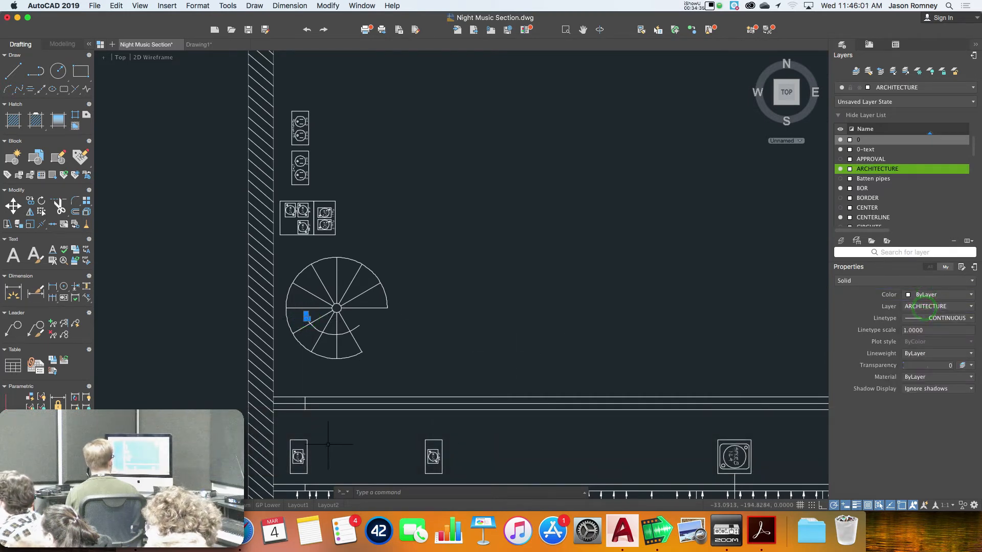
{"action": "key", "text": "Escape"}
{"action": "left_click", "coordinate": [328, 506]}
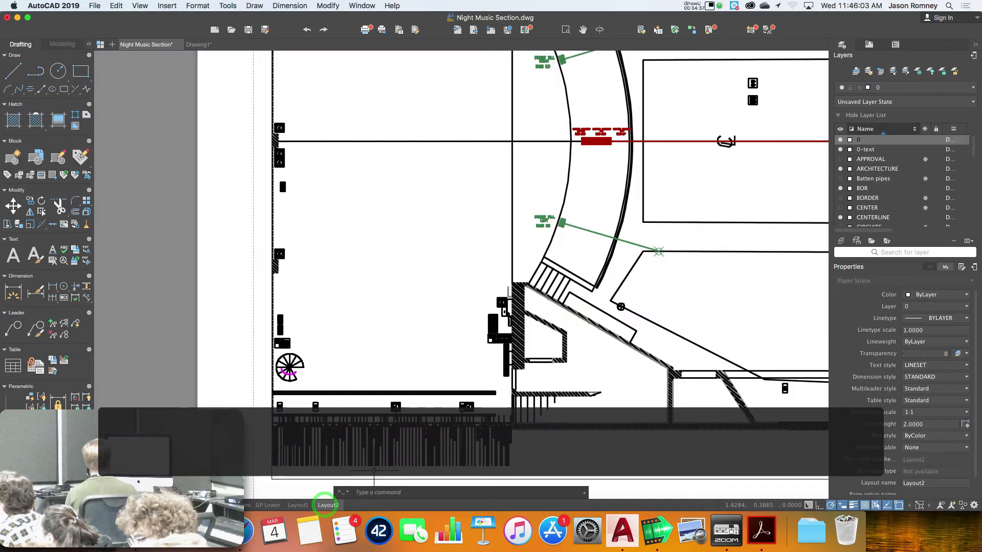
{"action": "scroll", "coordinate": [204, 385], "scroll_direction": "down", "scroll_amount": 5}
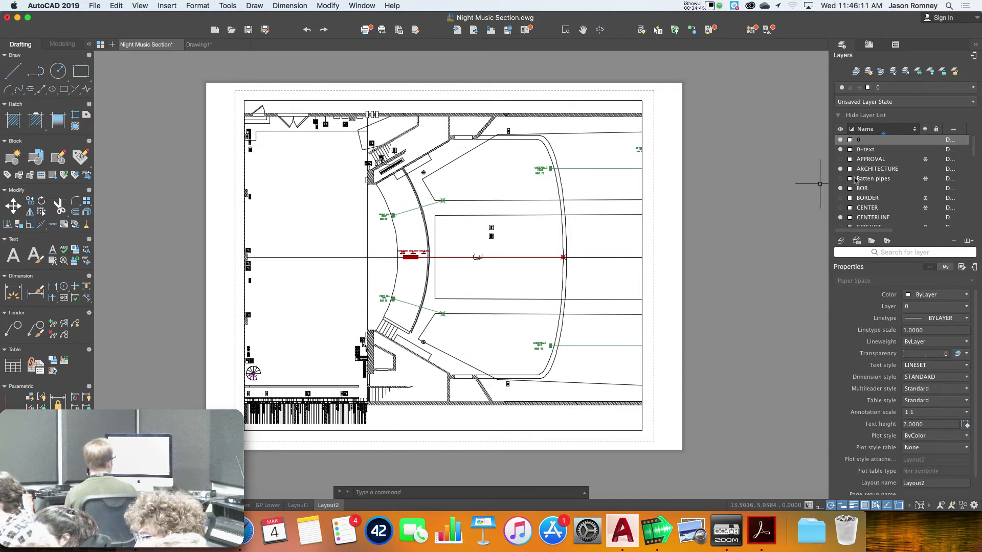
{"action": "scroll", "coordinate": [857, 217], "scroll_direction": "down", "scroll_amount": 5}
{"action": "scroll", "coordinate": [856, 219], "scroll_direction": "up", "scroll_amount": 5}
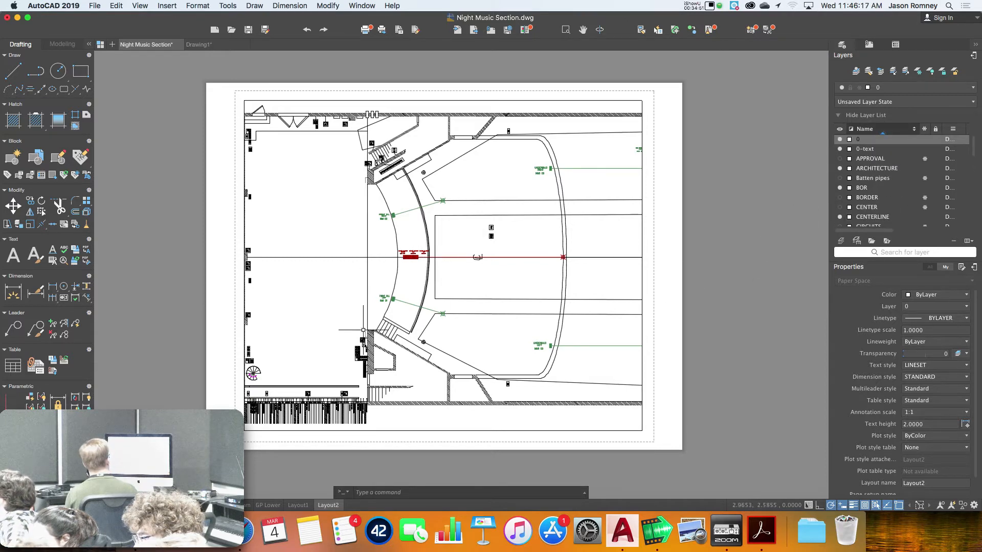
{"action": "left_click", "coordinate": [118, 505]}
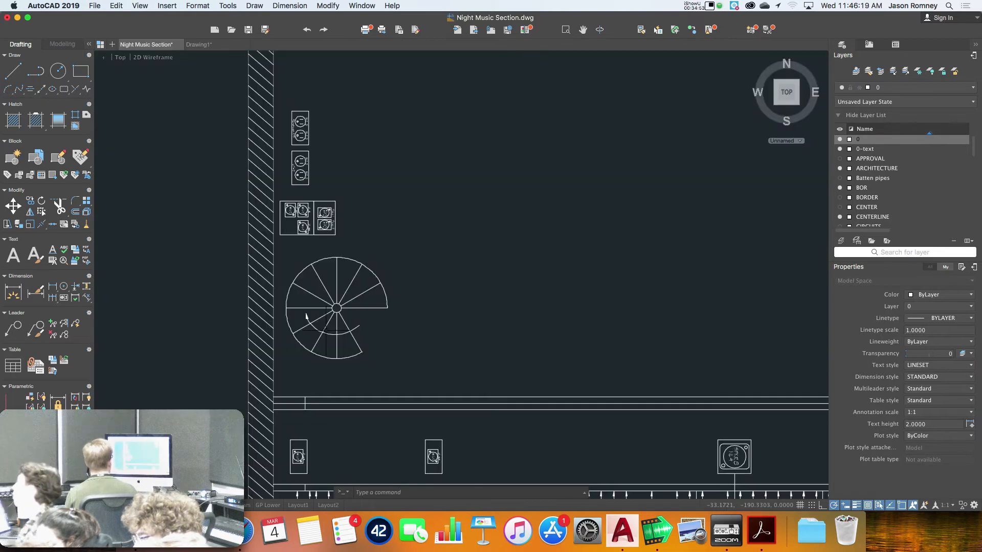
{"action": "scroll", "coordinate": [359, 353], "scroll_direction": "down", "scroll_amount": 8}
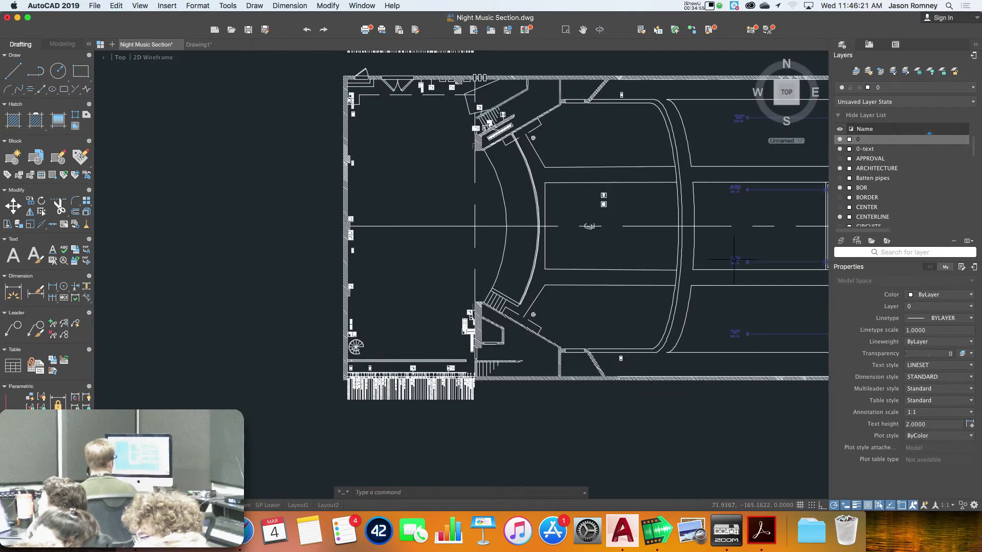
{"action": "left_click", "coordinate": [749, 262]}
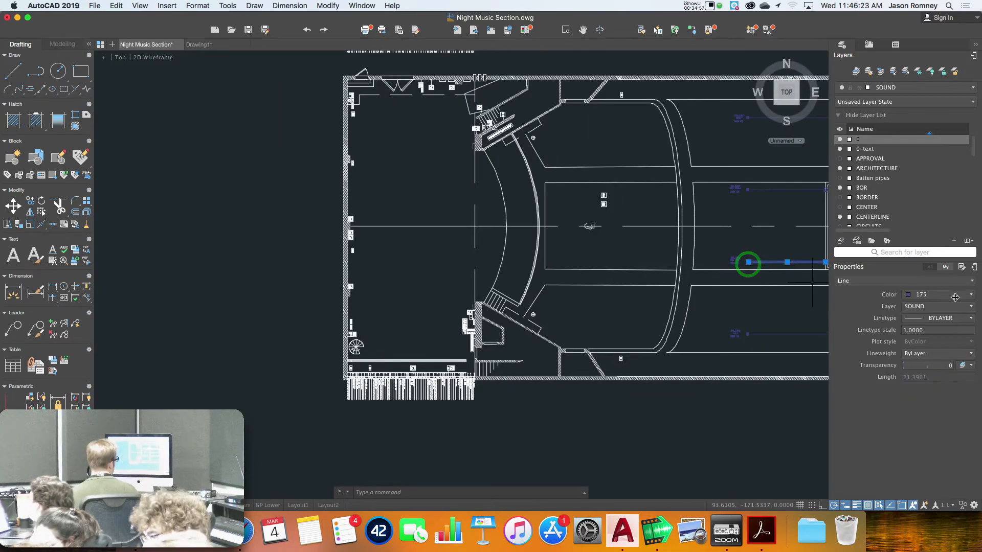
{"action": "key", "text": "Escape"}
{"action": "left_click", "coordinate": [329, 506]}
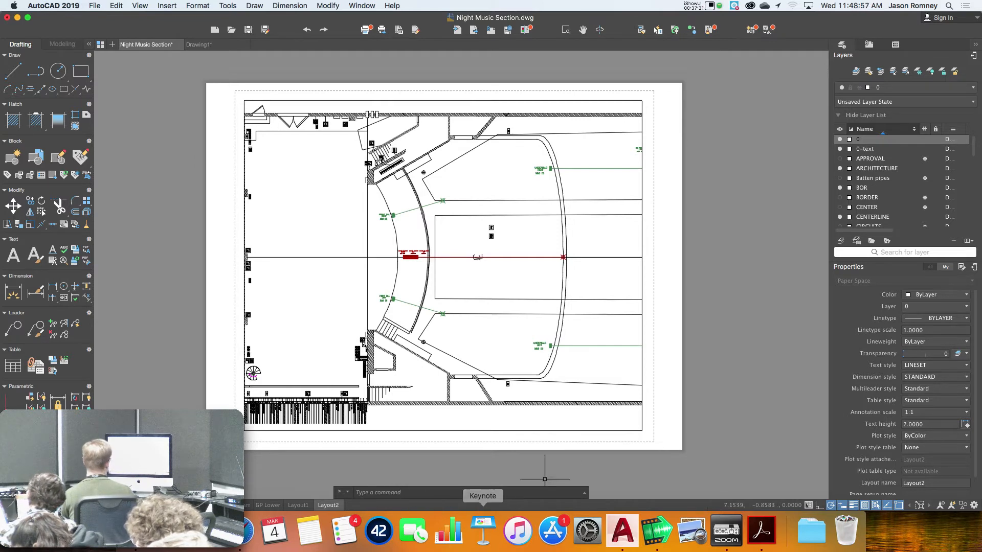
Erase the theatre-plan viewport from Layout2
{"action": "left_click", "coordinate": [547, 429]}
{"action": "key", "text": "e"}
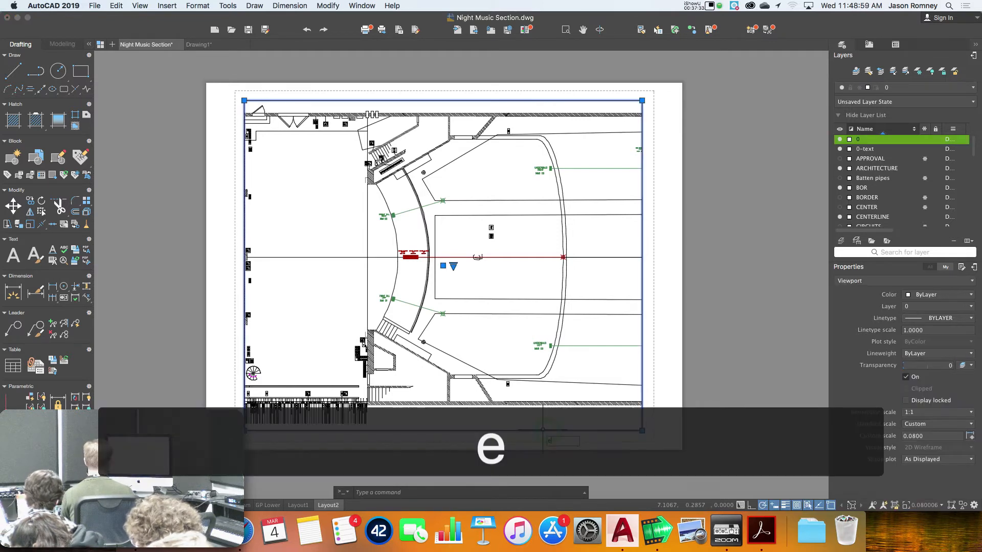
{"action": "key", "text": "Return"}
Draw a trial rectangle at the sheet's lower-right with a horizontal line across it
{"action": "left_click", "coordinate": [81, 71]}
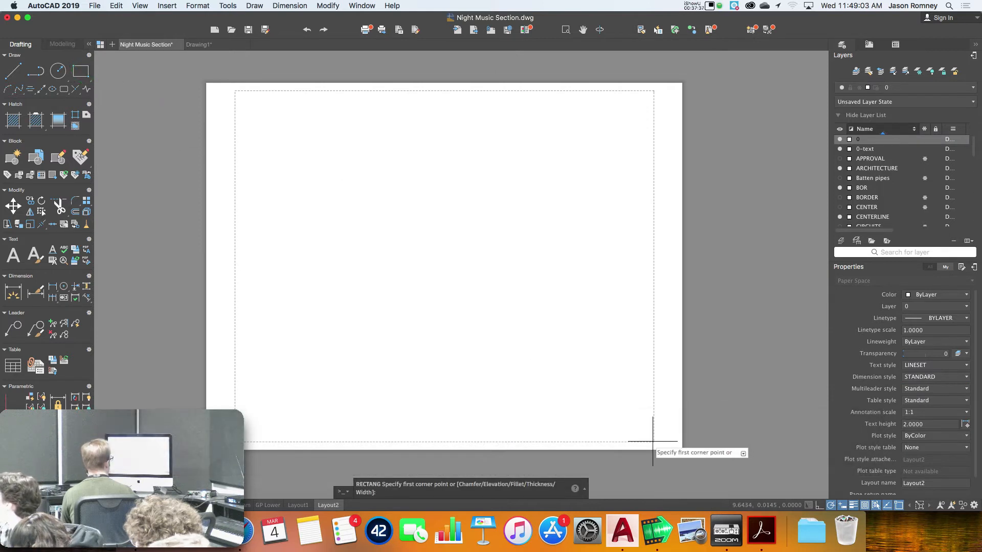
{"action": "left_click", "coordinate": [652, 442]}
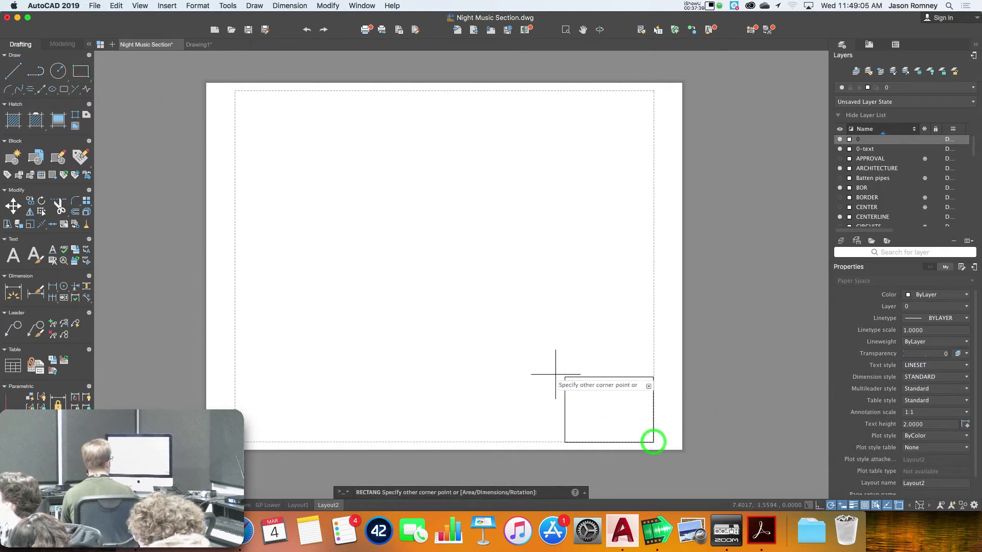
{"action": "left_click", "coordinate": [509, 362]}
{"action": "left_click", "coordinate": [13, 71]}
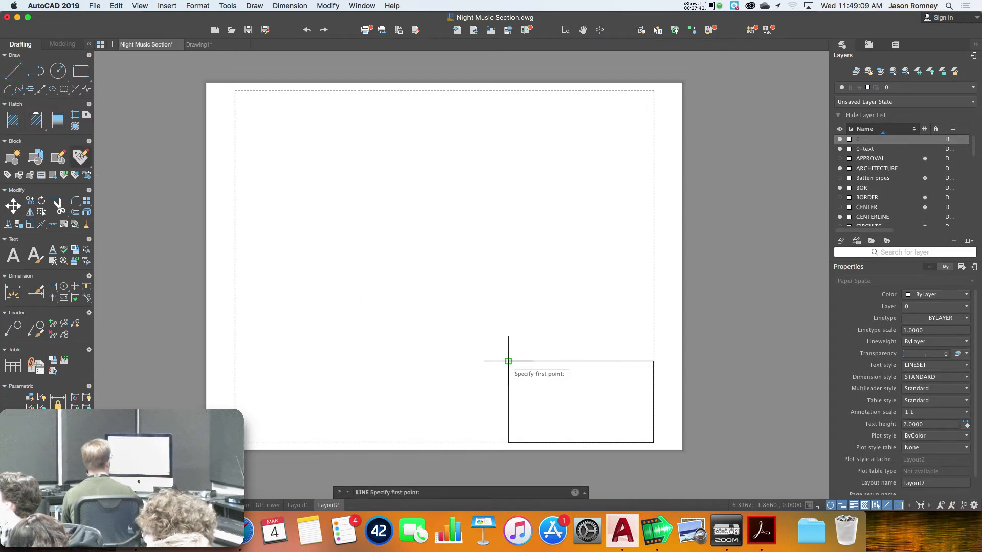
{"action": "left_click", "coordinate": [509, 379]}
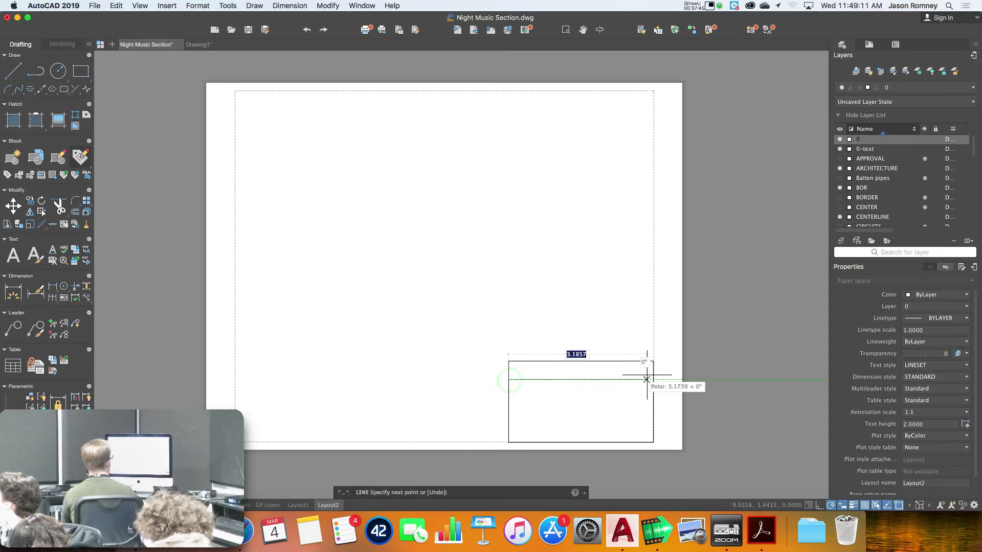
{"action": "left_click", "coordinate": [653, 379]}
Add single-line text 'Hello' near the line's left end
{"action": "left_click", "coordinate": [53, 250]}
{"action": "left_click", "coordinate": [508, 378]}
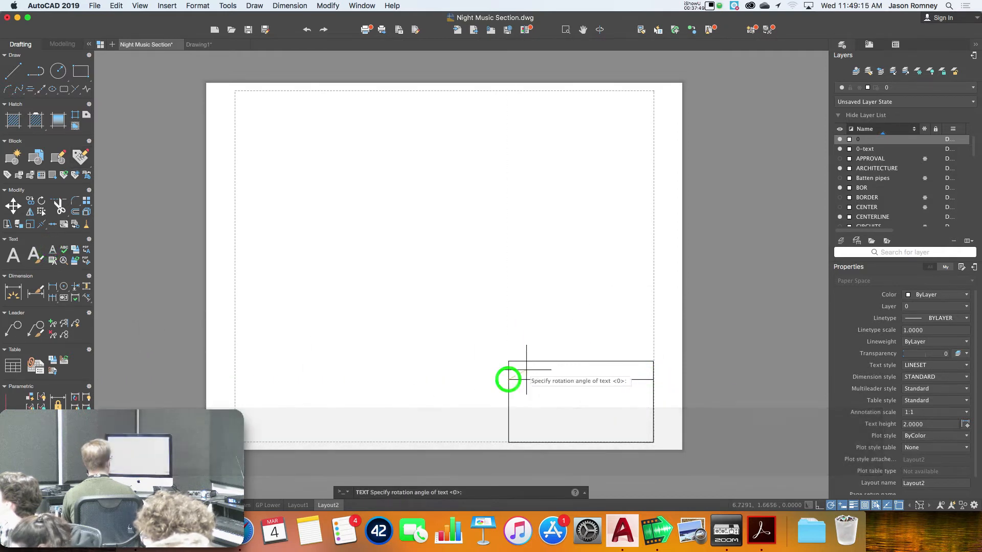
{"action": "left_click", "coordinate": [508, 363]}
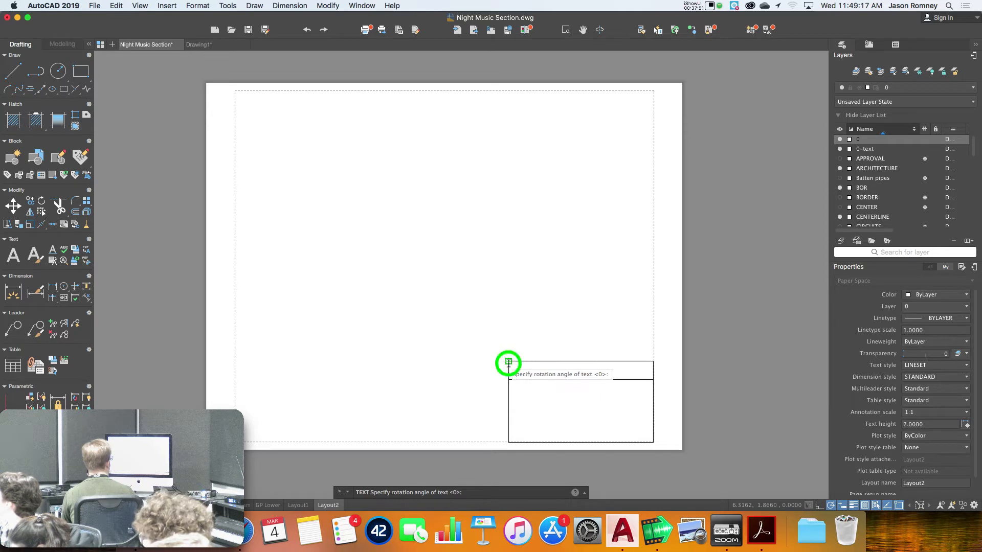
{"action": "type", "text": "Hello"}
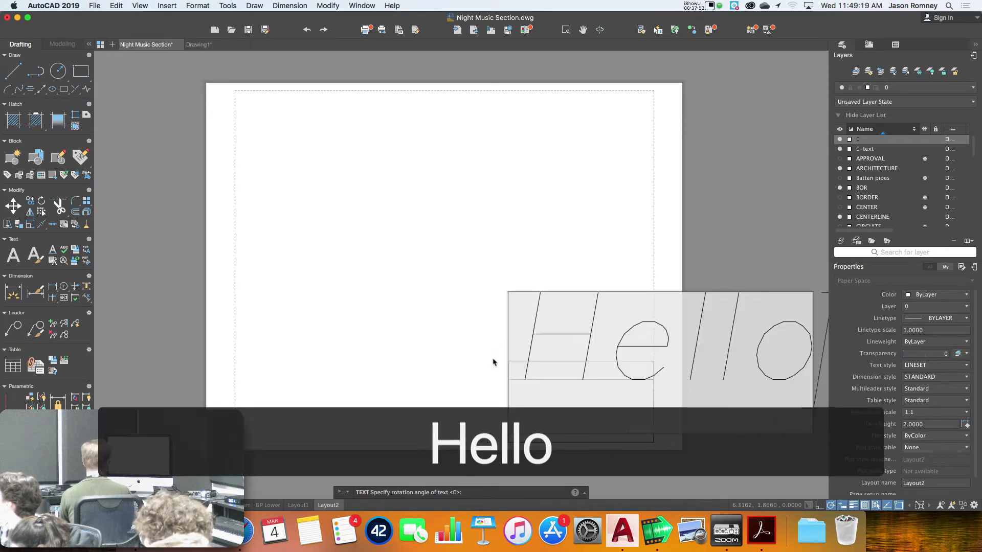
{"action": "key", "text": "Return"}
{"action": "key", "text": "Return"}
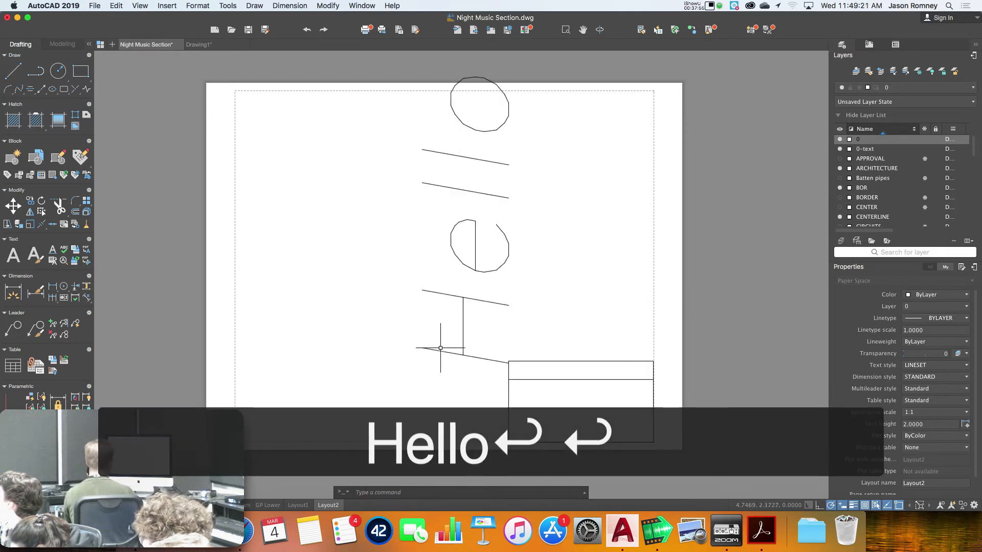
Erase the Hello text and the trial rectangles, leaving the sheet blank
{"action": "left_click", "coordinate": [451, 295]}
{"action": "key", "text": "e"}
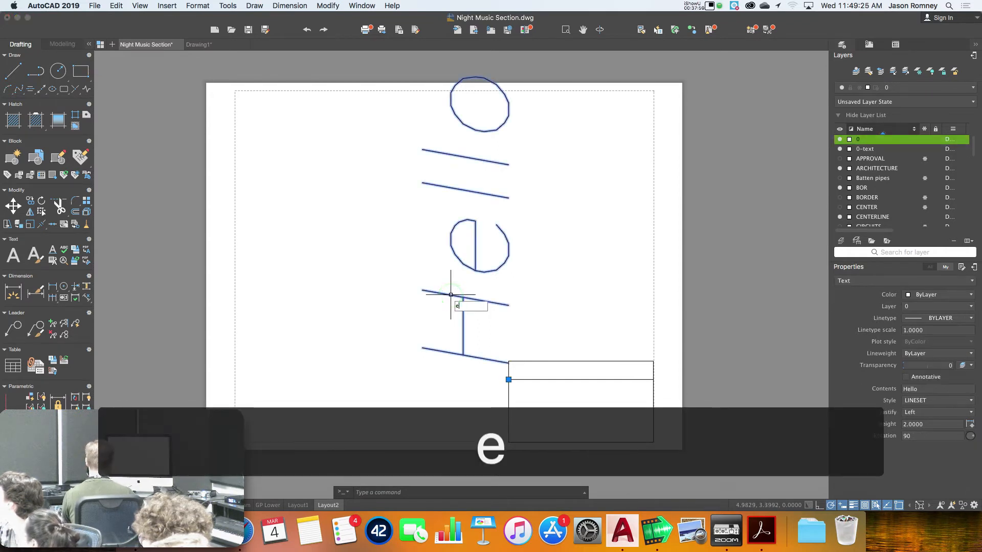
{"action": "key", "text": "Return"}
{"action": "left_click", "coordinate": [479, 330]}
{"action": "left_click", "coordinate": [617, 427]}
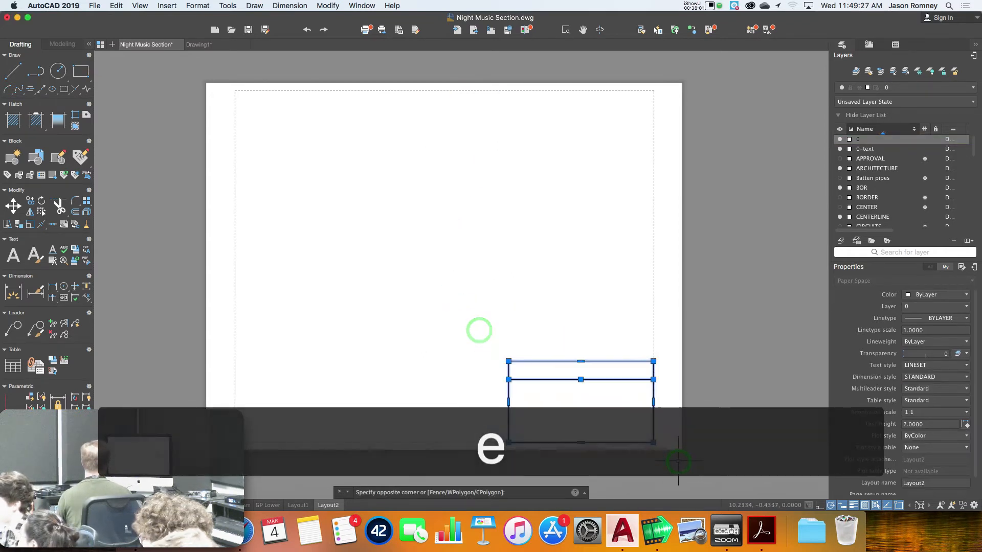
{"action": "key", "text": "e"}
{"action": "key", "text": "Return"}
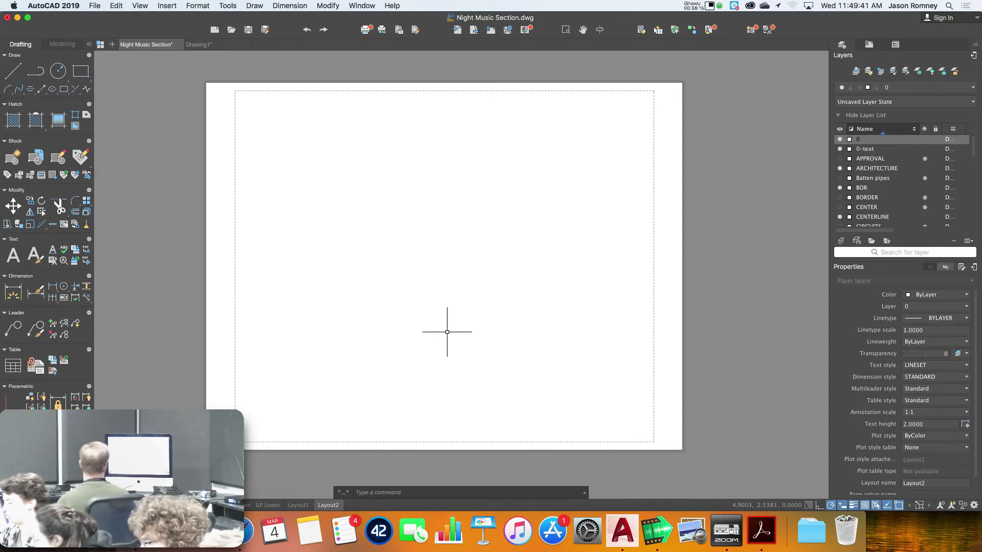
Set Layout2's page setup to the Clarence printer, printing the layout on Tabloid paper
{"action": "right_click", "coordinate": [325, 505]}
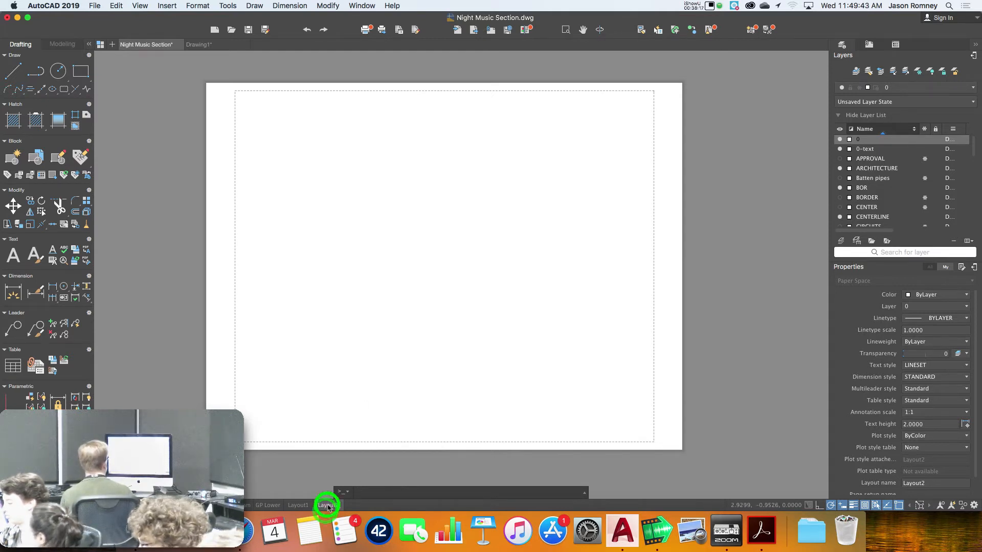
{"action": "left_click", "coordinate": [353, 463]}
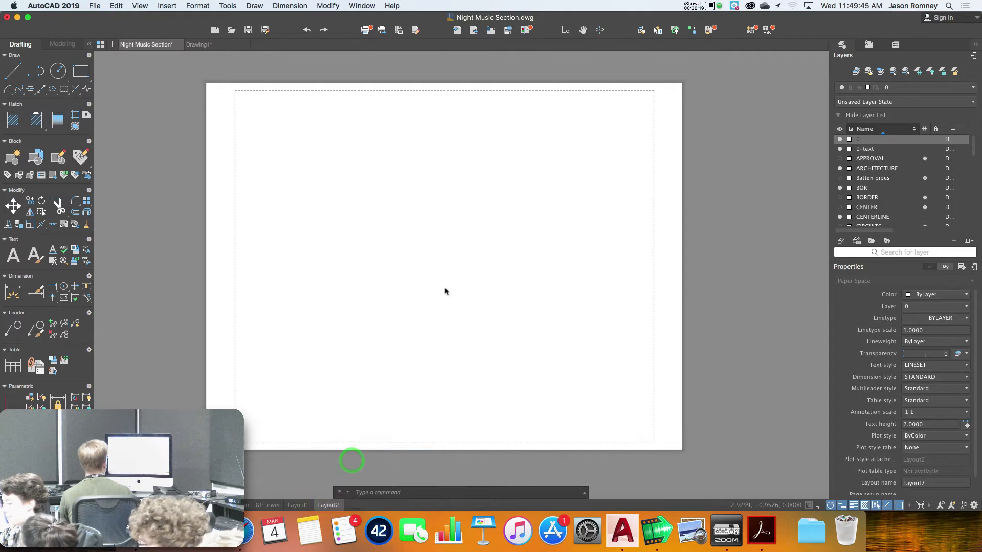
{"action": "left_click", "coordinate": [384, 134]}
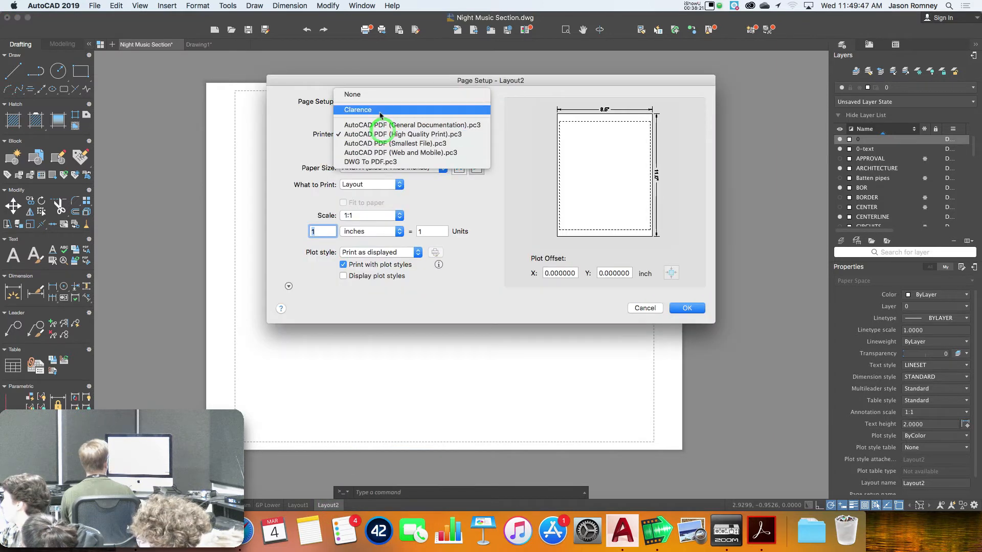
{"action": "left_click", "coordinate": [378, 111]}
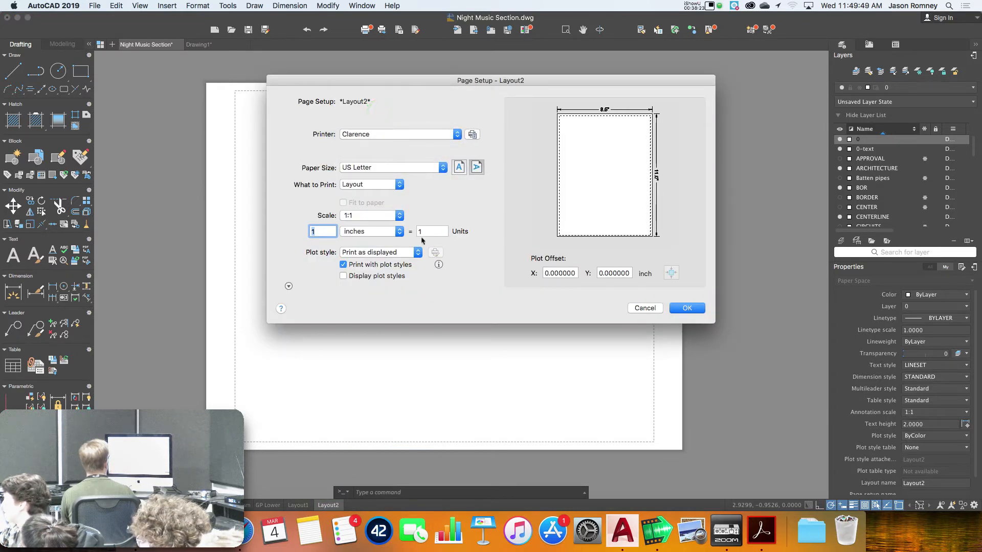
{"action": "left_click", "coordinate": [370, 184]}
{"action": "left_click", "coordinate": [422, 194]}
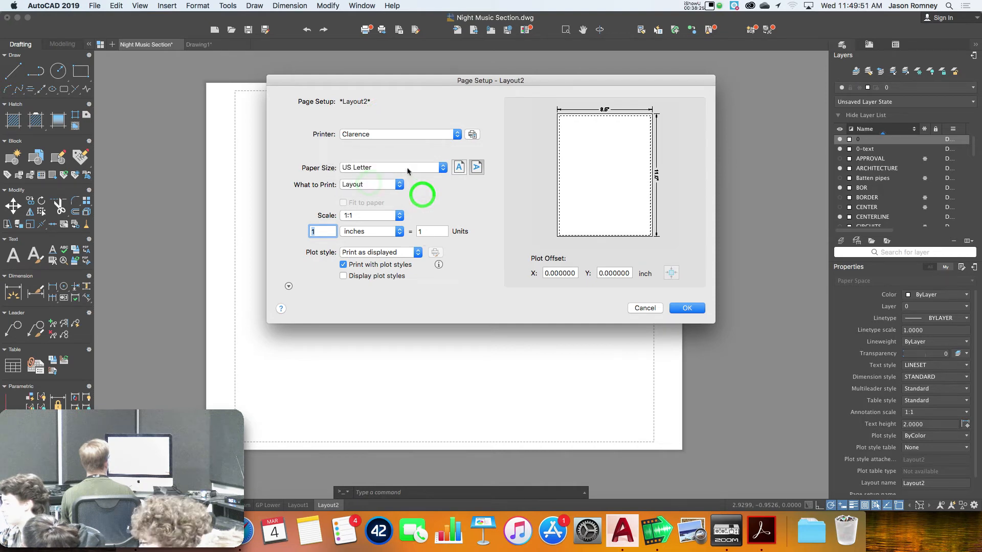
{"action": "left_click", "coordinate": [409, 168]}
{"action": "left_click", "coordinate": [395, 102]}
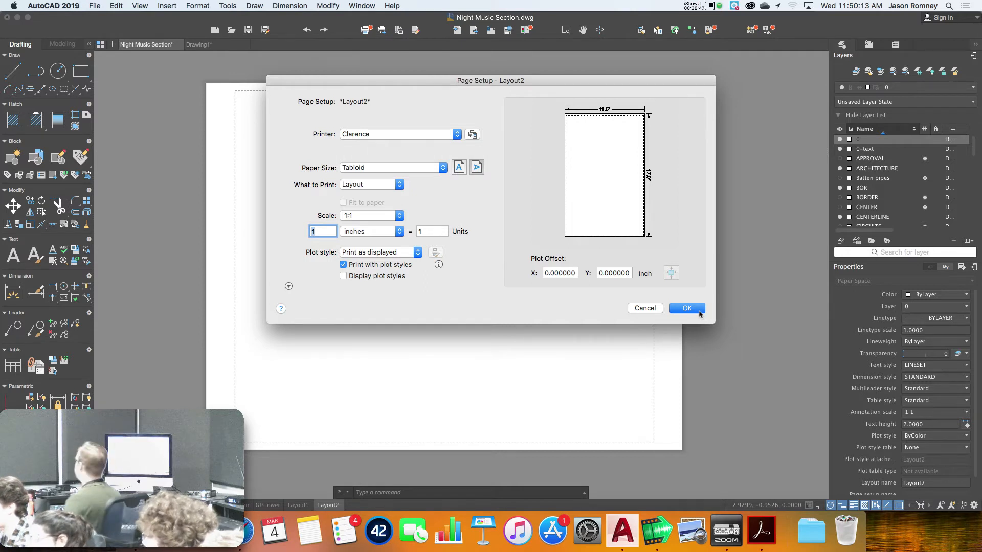
{"action": "left_click", "coordinate": [687, 309]}
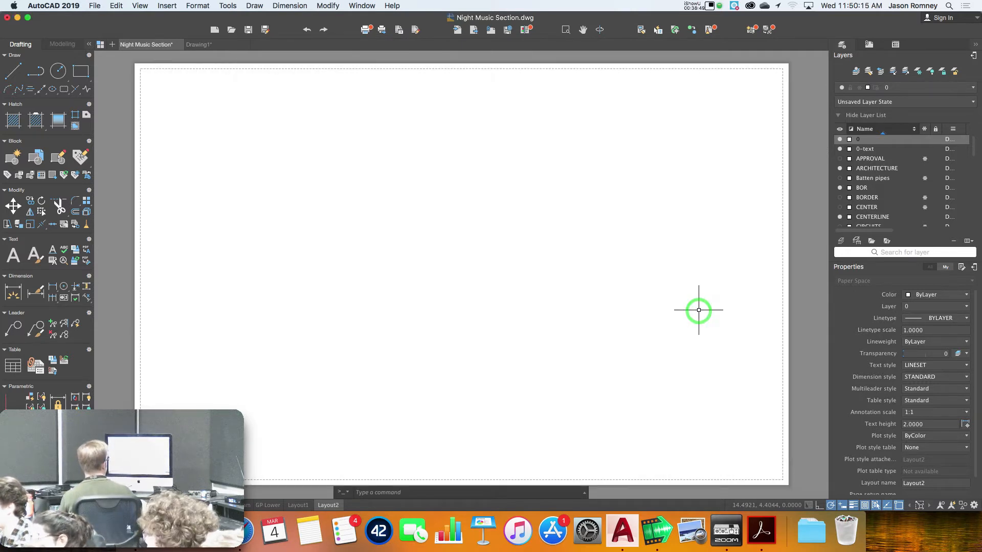
Start inserting a block from the Insert menu and browse for a drawing file
{"action": "left_click", "coordinate": [167, 5]}
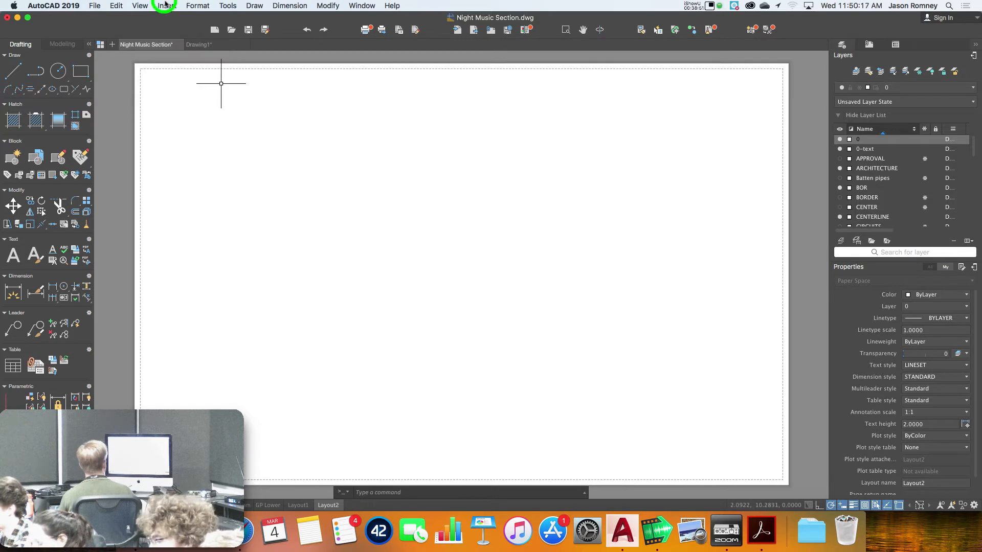
{"action": "left_click", "coordinate": [168, 3]}
{"action": "left_click", "coordinate": [168, 2]}
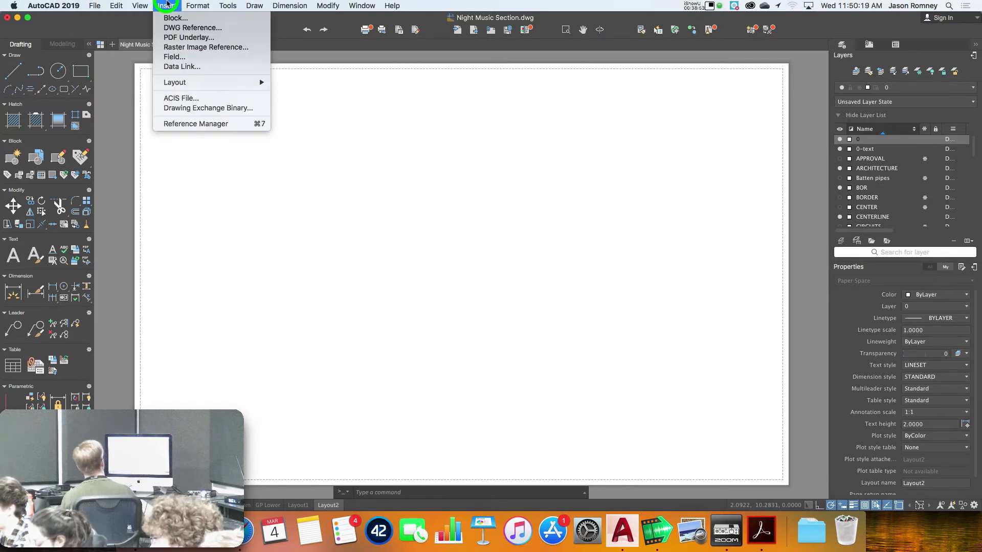
{"action": "left_click", "coordinate": [178, 19]}
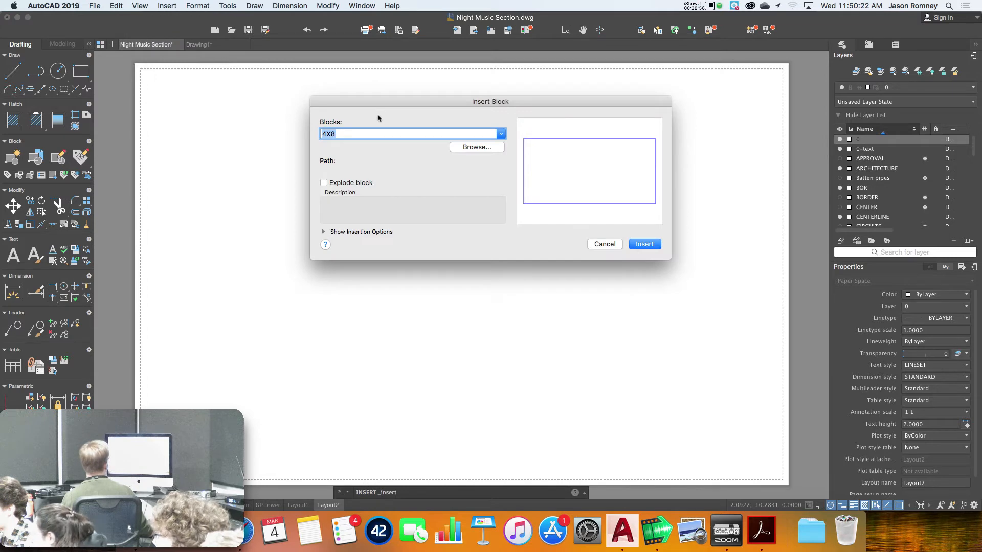
{"action": "left_click", "coordinate": [473, 148]}
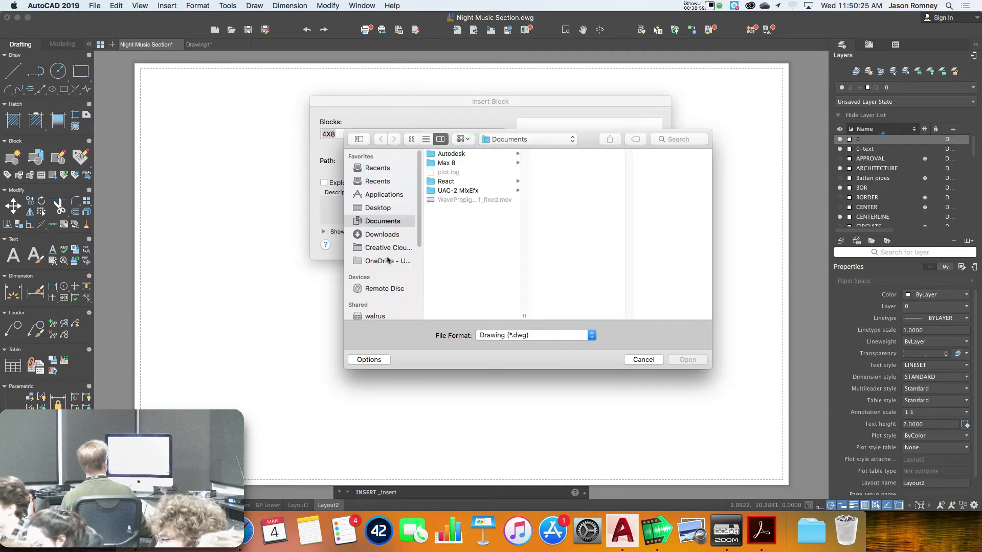
Open Bordertabloid_new.dwg from OneDrive's Class Material > Assignments > Assignment 5 folder
{"action": "left_click", "coordinate": [379, 261]}
{"action": "left_click", "coordinate": [471, 153]}
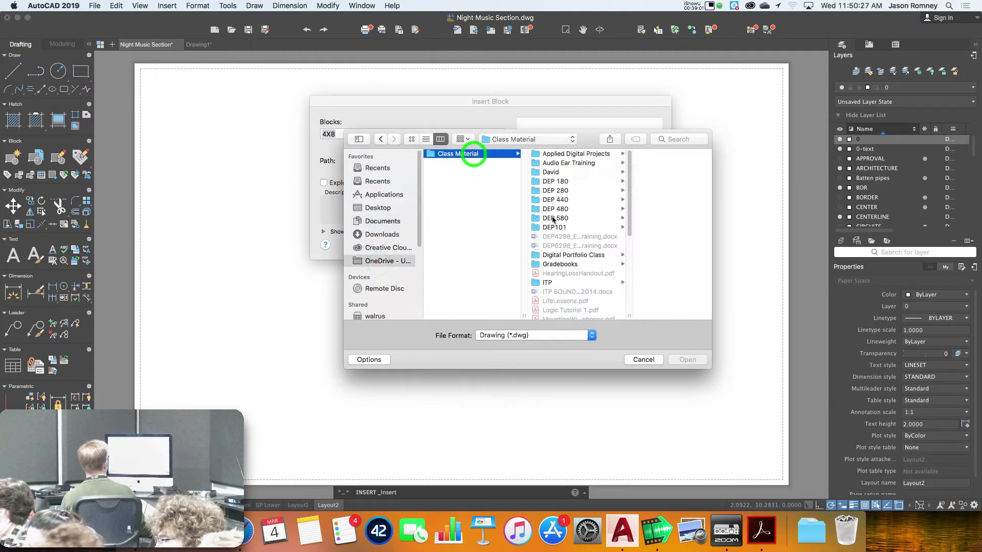
{"action": "scroll", "coordinate": [568, 225], "scroll_direction": "down", "scroll_amount": 5}
{"action": "left_click", "coordinate": [583, 270]}
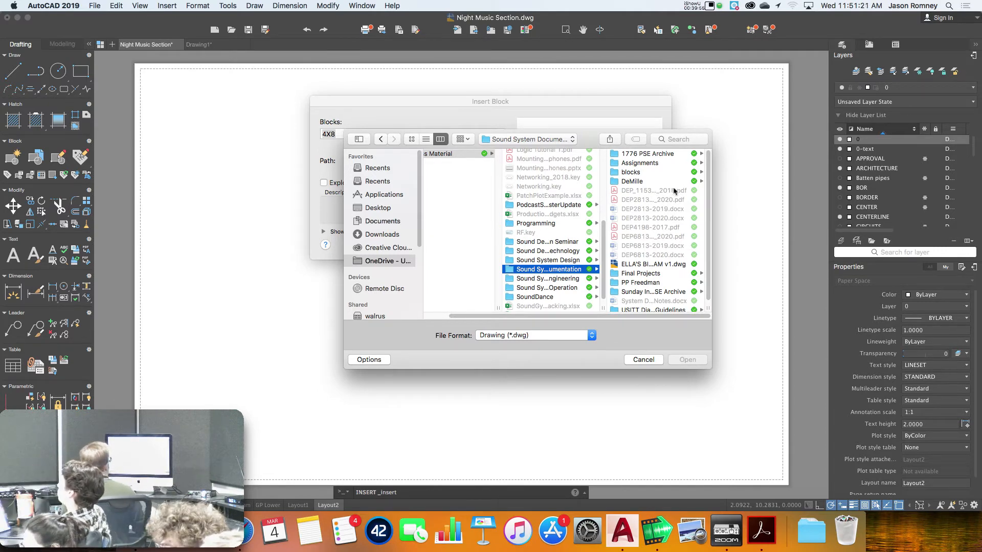
{"action": "left_click", "coordinate": [657, 164]}
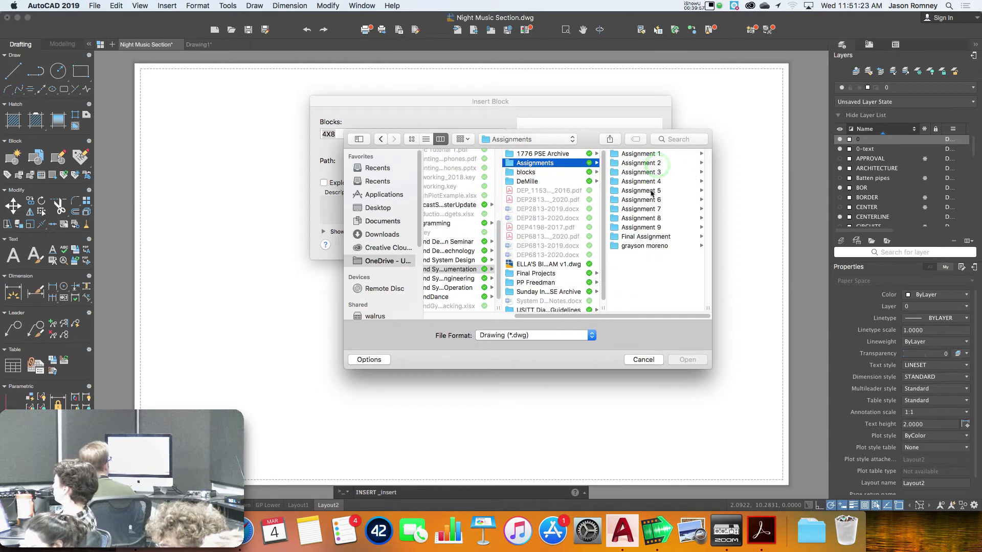
{"action": "left_click", "coordinate": [652, 192]}
{"action": "left_click", "coordinate": [655, 219]}
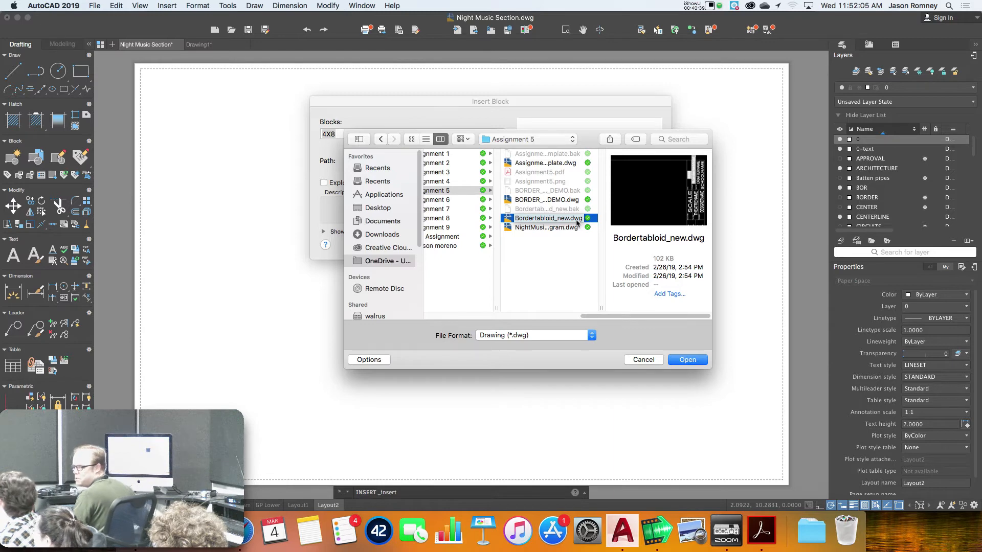
{"action": "left_click", "coordinate": [688, 359]}
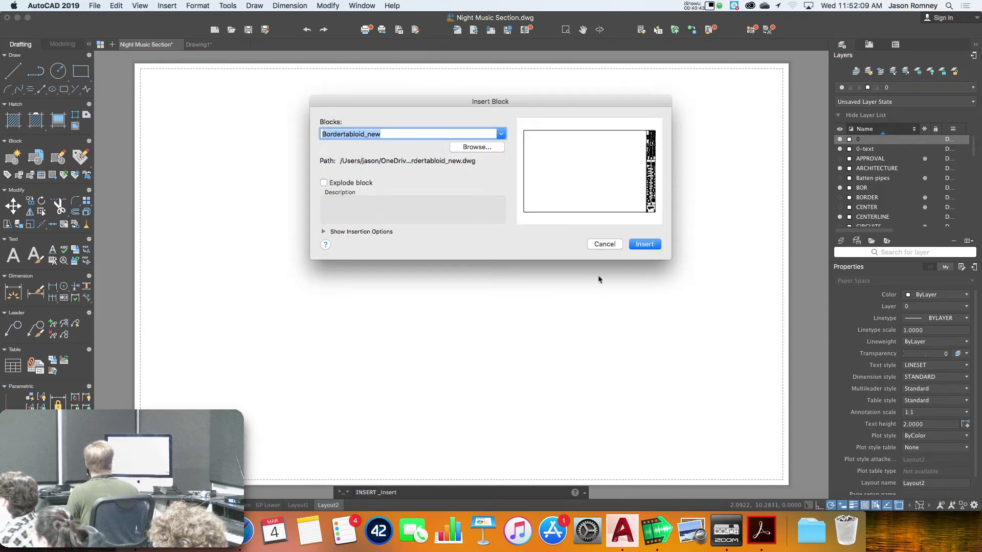
{"action": "left_click", "coordinate": [644, 243]}
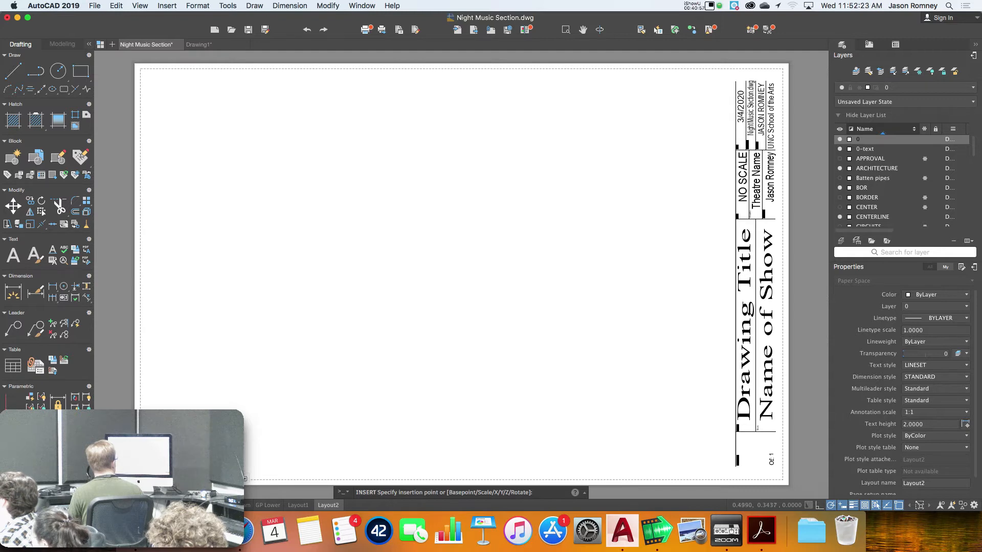
Place the title block and fill in sheet 1 of 10, titled 'Loudspeaker Ground Plan'
{"action": "left_click", "coordinate": [160, 466]}
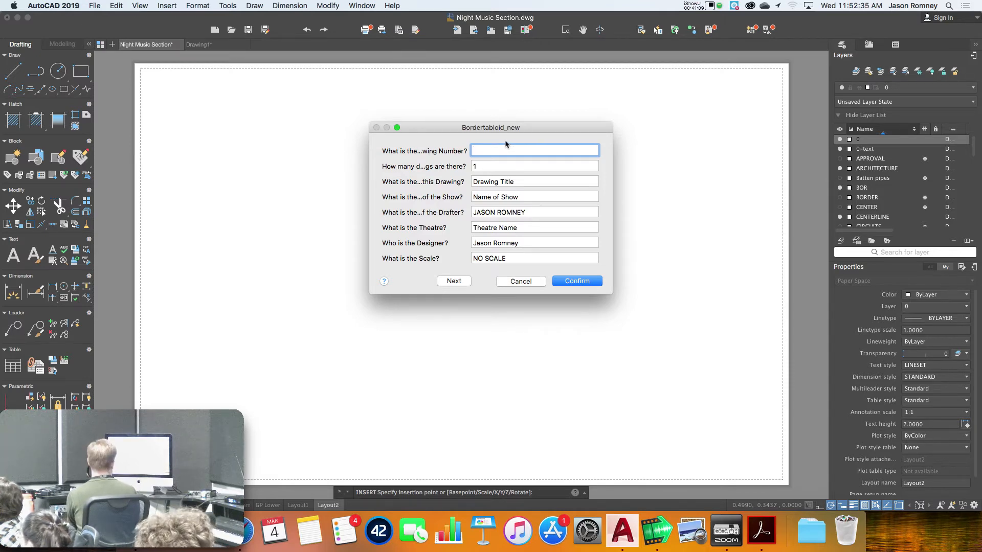
{"action": "type", "text": "1"}
{"action": "key", "text": "Tab"}
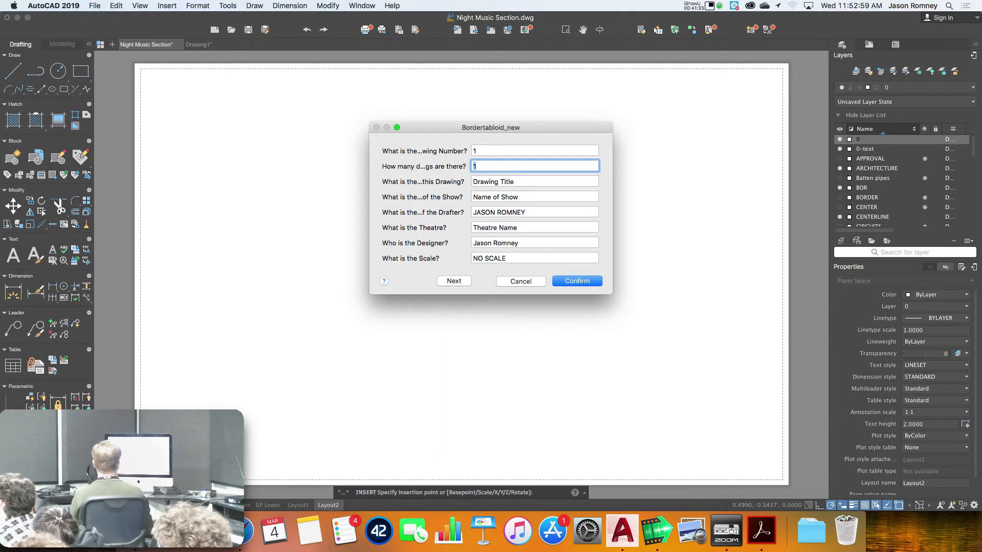
{"action": "type", "text": "10"}
{"action": "key", "text": "Tab"}
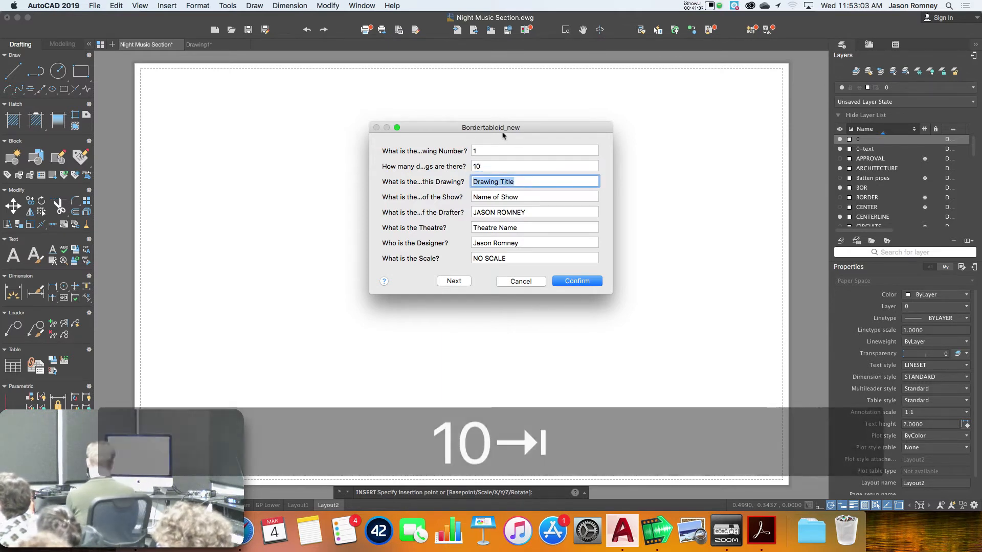
{"action": "type", "text": "Lou"}
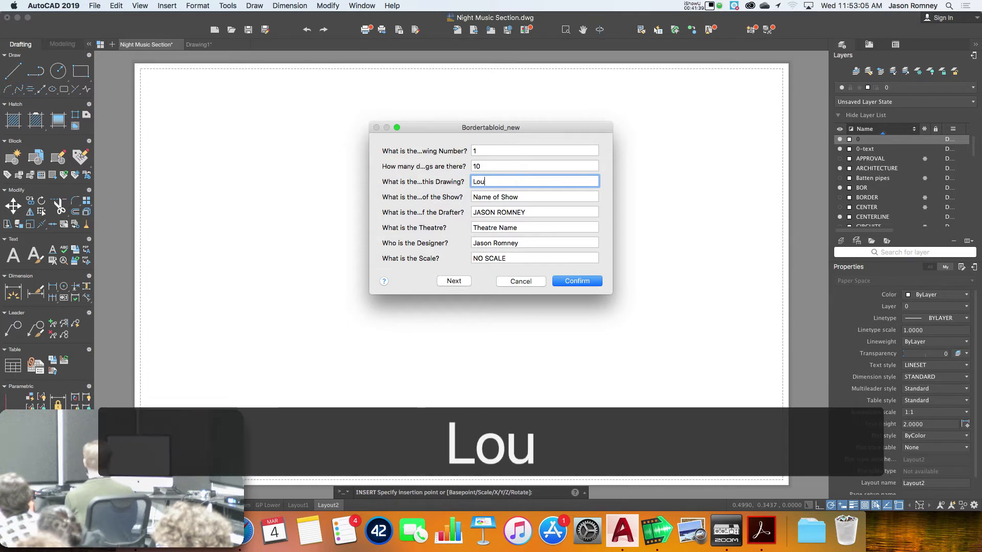
{"action": "type", "text": "dspeaker Ground Plan"}
{"action": "key", "text": "Tab"}
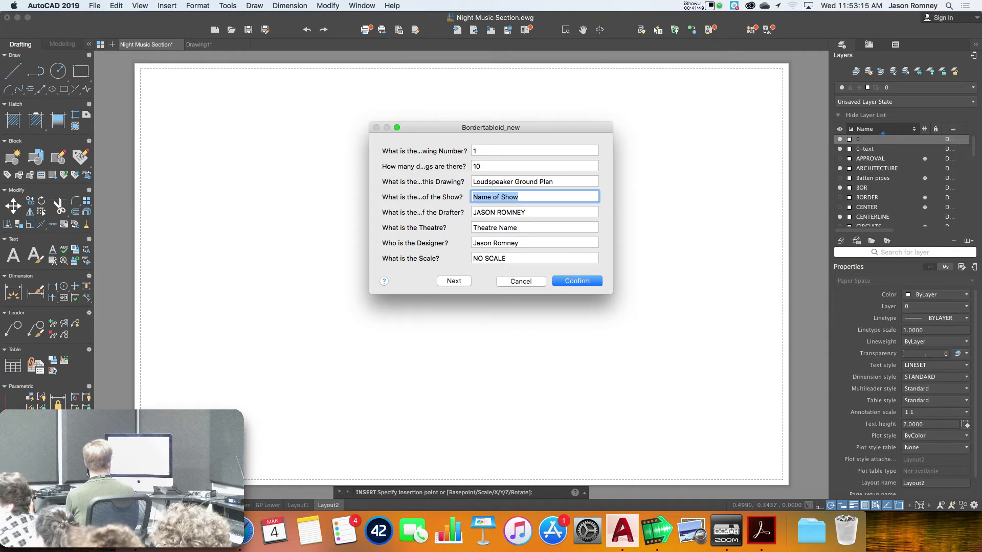
Enter show name 'A Little Night Music' and theatre 'Stevens Center', then confirm the insertion
{"action": "type", "text": "A Little"}
{"action": "key", "text": "BackSpace"}
{"action": "key", "text": "BackSpace"}
{"action": "key", "text": "BackSpace"}
{"action": "key", "text": "BackSpace"}
{"action": "key", "text": "BackSpace"}
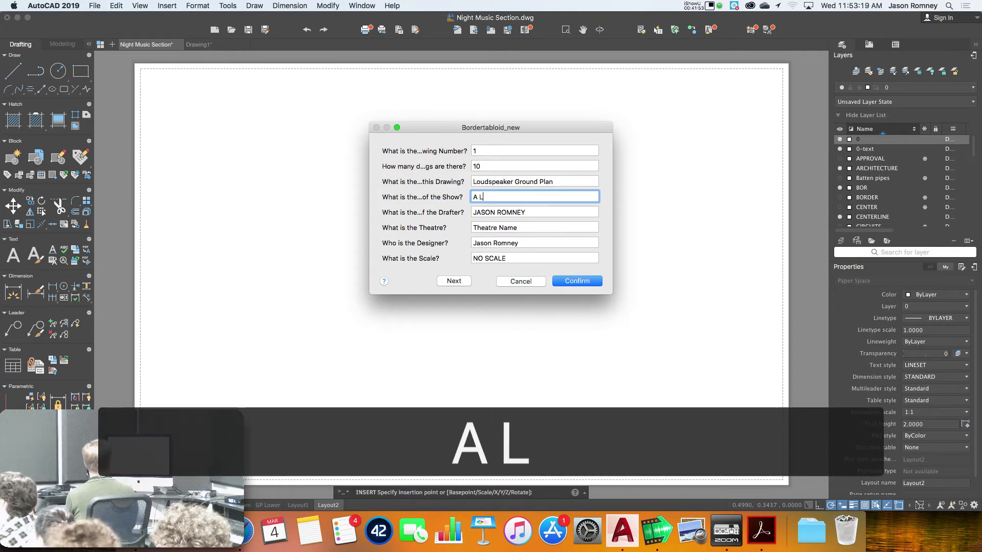
{"action": "type", "text": "ittle night music"}
{"action": "key", "text": "Tab"}
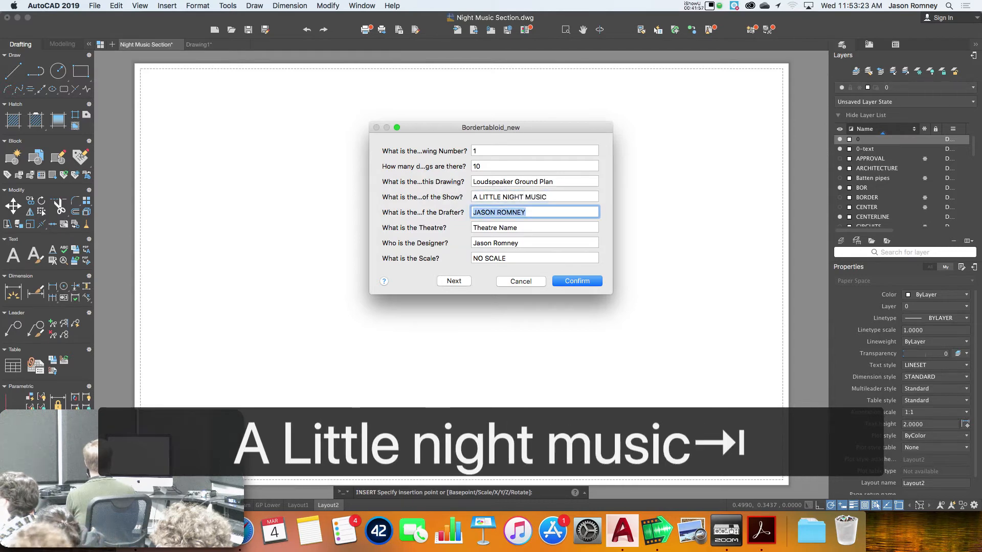
{"action": "key", "text": "Tab"}
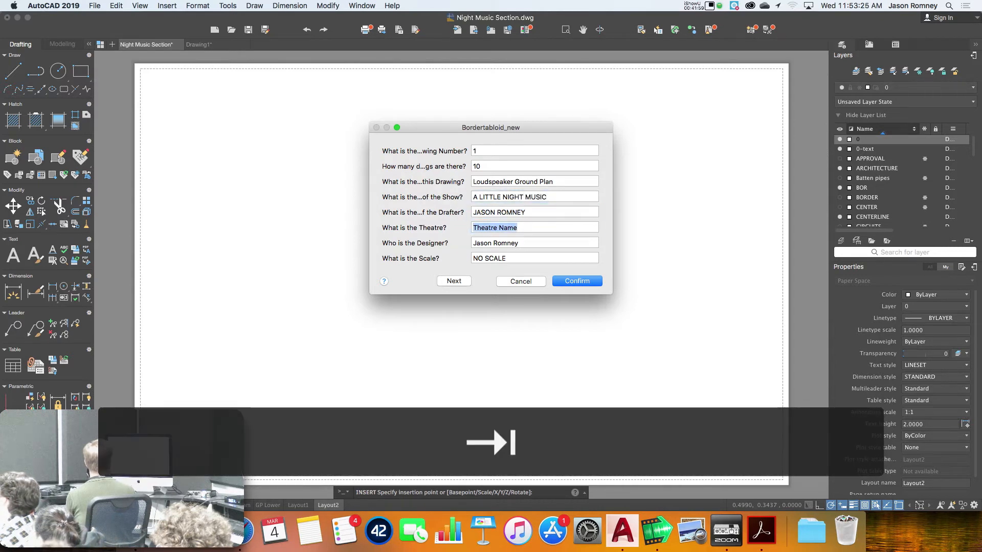
{"action": "type", "text": "Stevens center"}
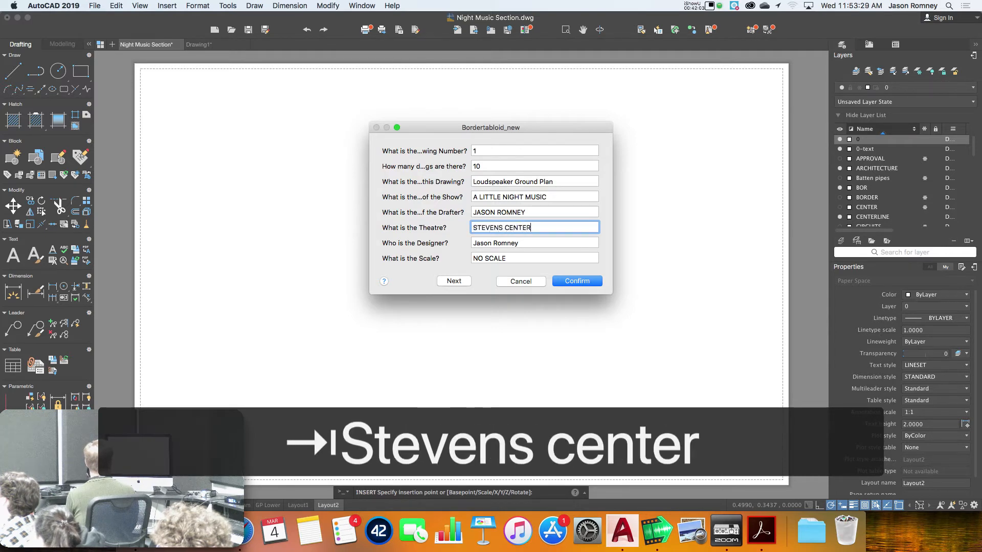
{"action": "key", "text": "Tab"}
{"action": "key", "text": "Tab"}
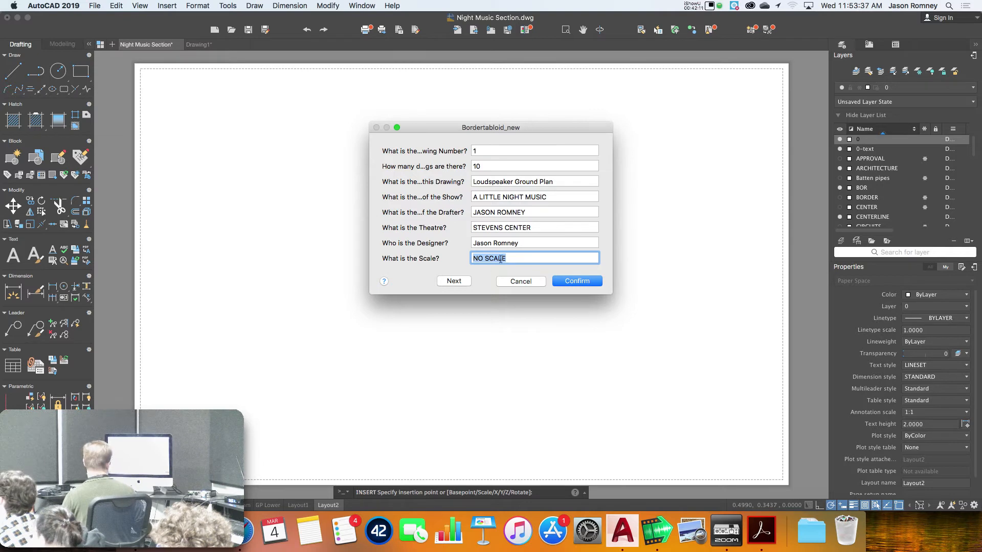
{"action": "left_click", "coordinate": [454, 282]}
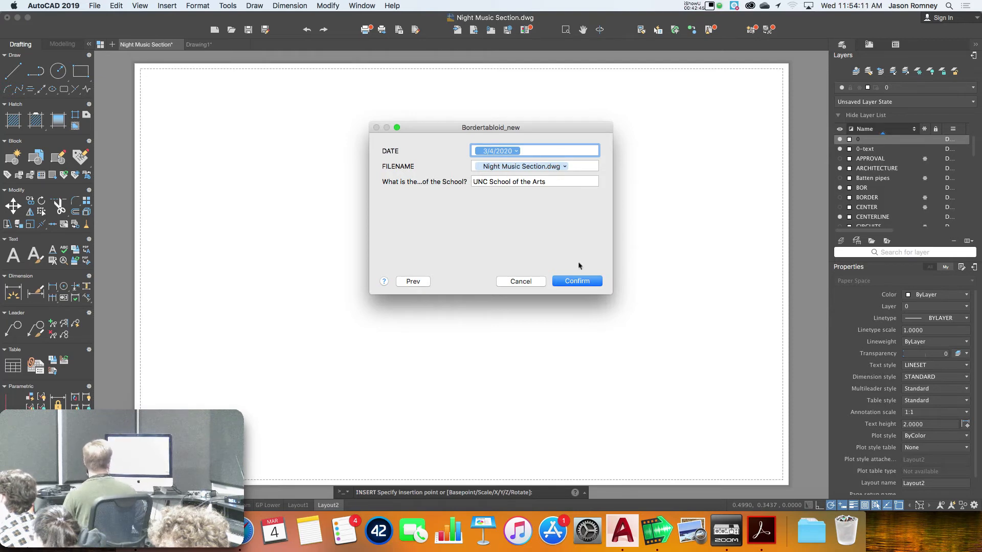
{"action": "left_click", "coordinate": [584, 282]}
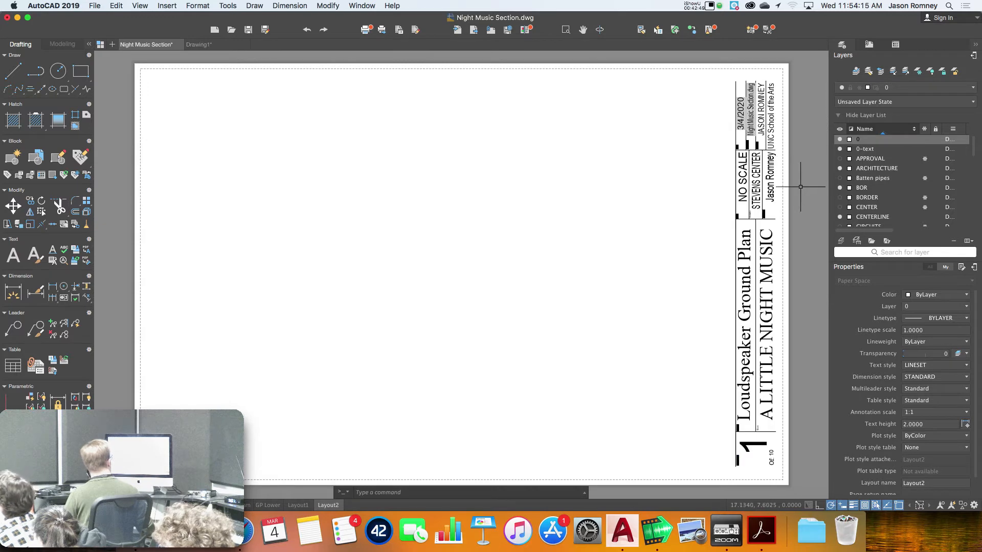
{"action": "left_click", "coordinate": [766, 189]}
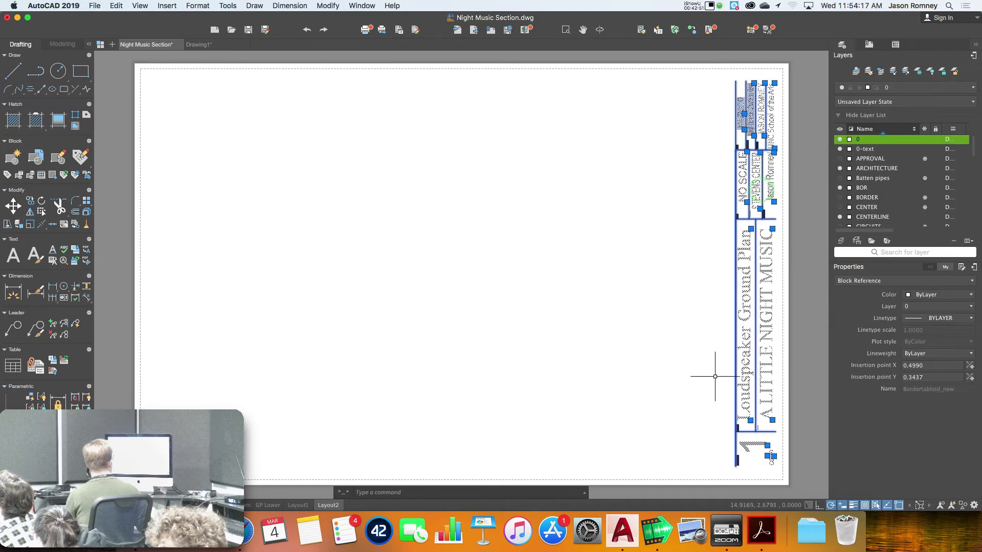
Draw a frame rectangle from the title block's lower corner to the border's top-left corner
{"action": "key", "text": "Escape"}
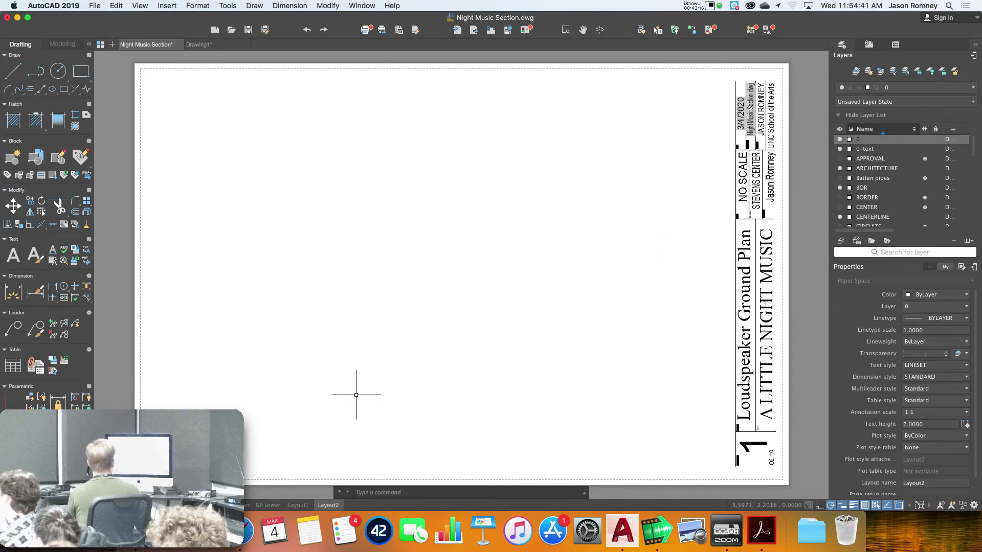
{"action": "left_click", "coordinate": [79, 72]}
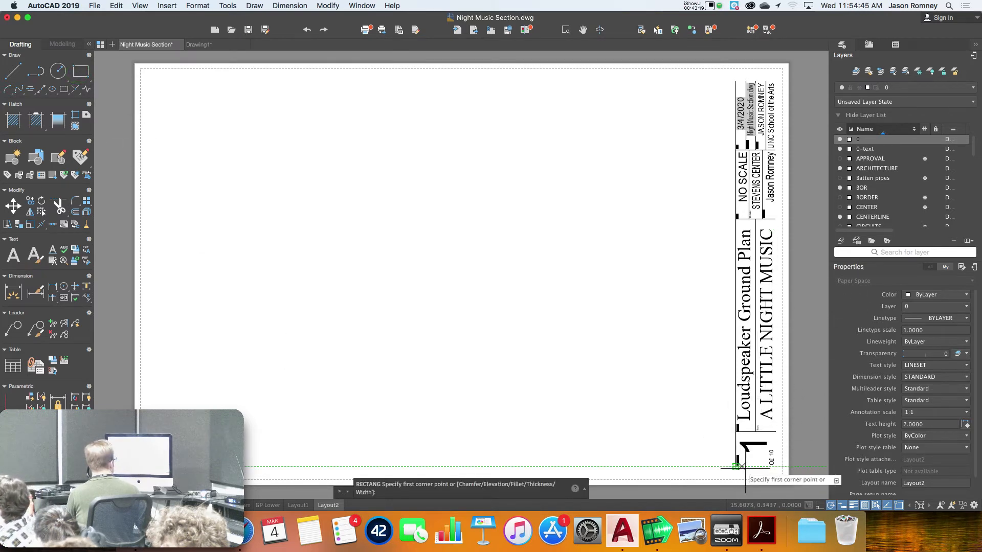
{"action": "left_click", "coordinate": [775, 466]}
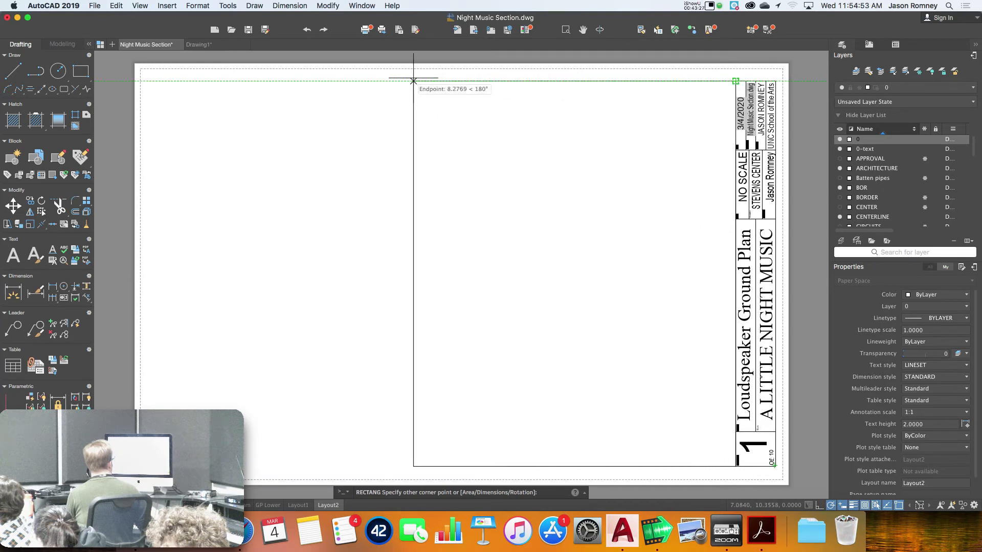
{"action": "left_click", "coordinate": [147, 81]}
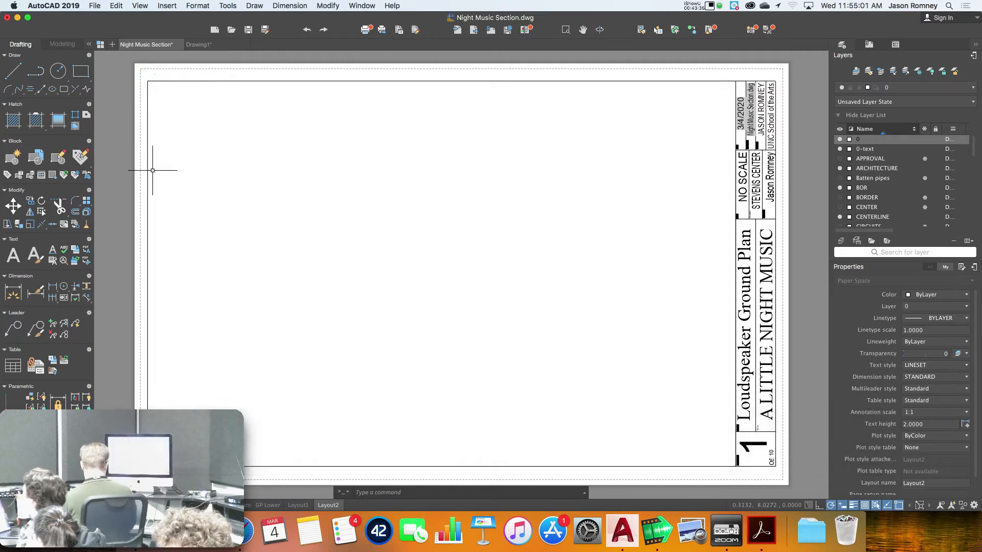
Create a single viewport with VPORT spanning the frame's corners
{"action": "type", "text": "vport"}
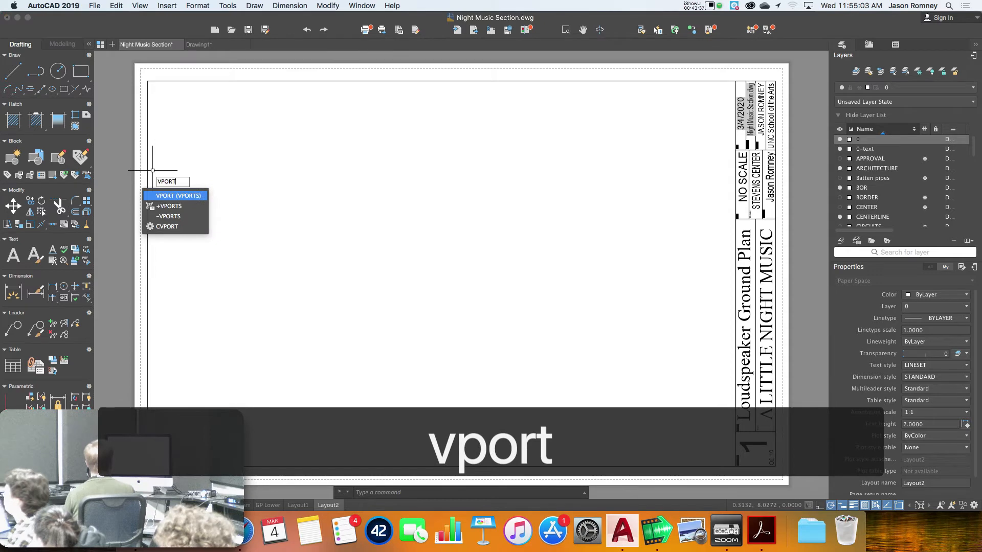
{"action": "key", "text": "Return"}
{"action": "left_click", "coordinate": [323, 176]}
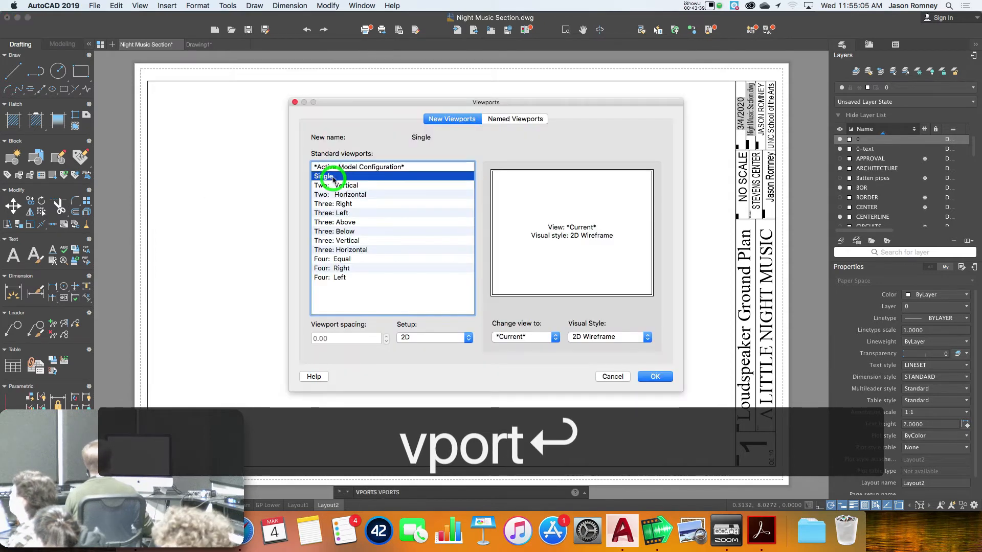
{"action": "left_click", "coordinate": [656, 376]}
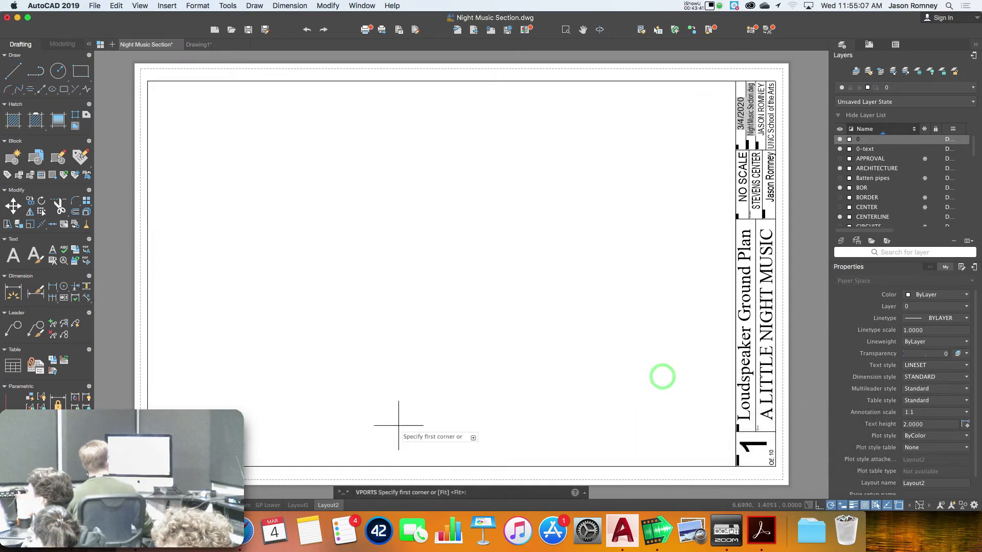
{"action": "left_click", "coordinate": [147, 466]}
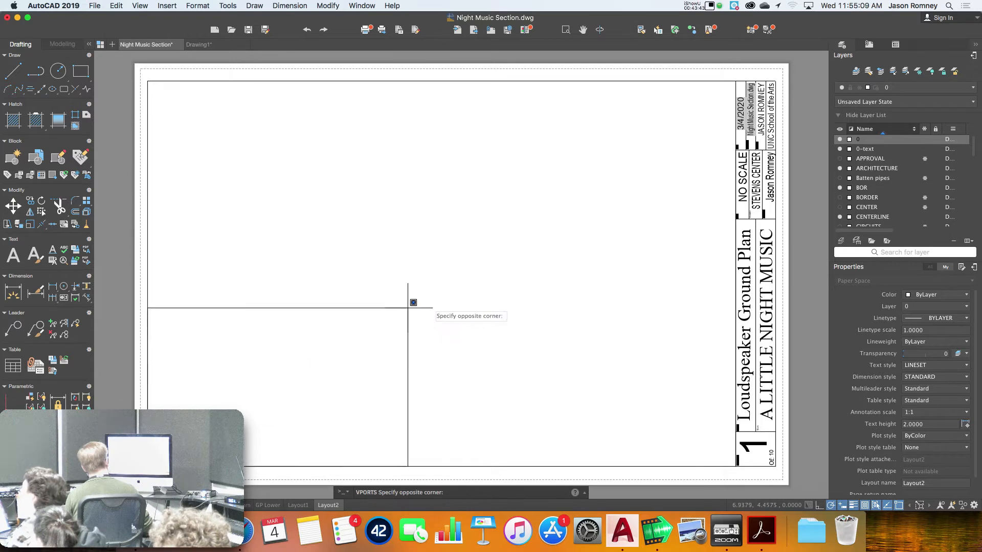
{"action": "left_click", "coordinate": [735, 81]}
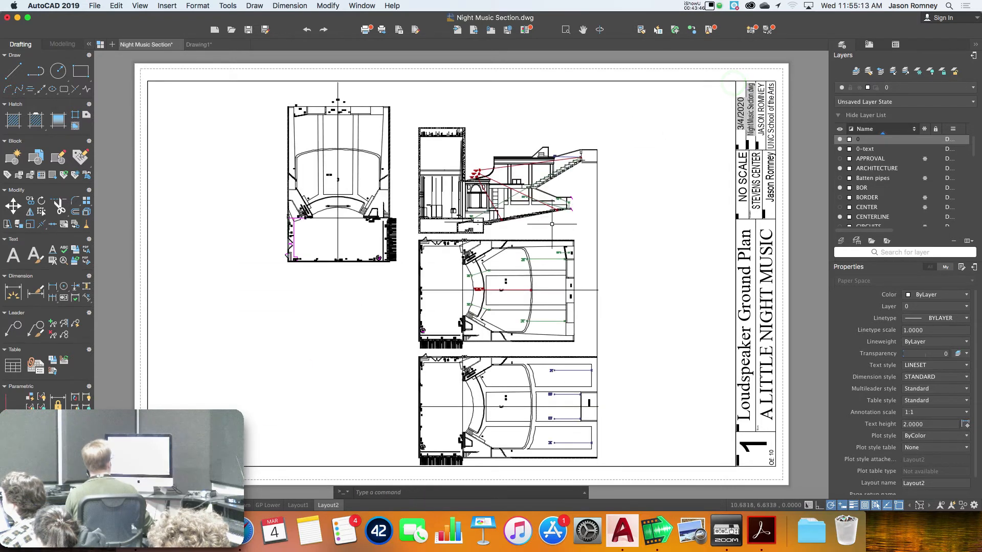
Zoom and pan the plan inside the viewport, then open the title block's attribute editor
{"action": "double_click", "coordinate": [522, 291]}
{"action": "scroll", "coordinate": [524, 294], "scroll_direction": "up", "scroll_amount": 3}
{"action": "scroll", "coordinate": [523, 294], "scroll_direction": "up", "scroll_amount": 3}
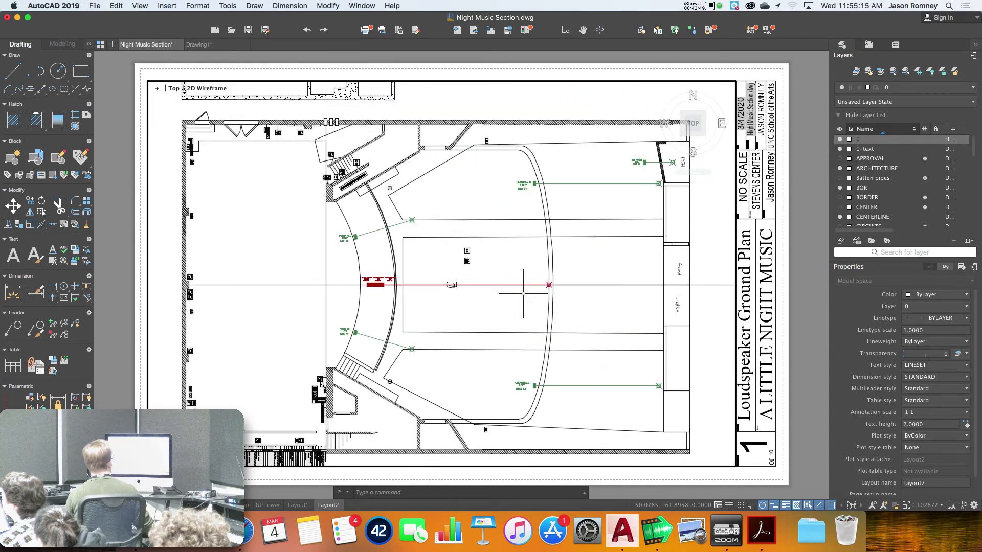
{"action": "middle_click_drag", "start_coordinate": [523, 293], "coordinate": [525, 276]}
{"action": "double_click", "coordinate": [794, 299]}
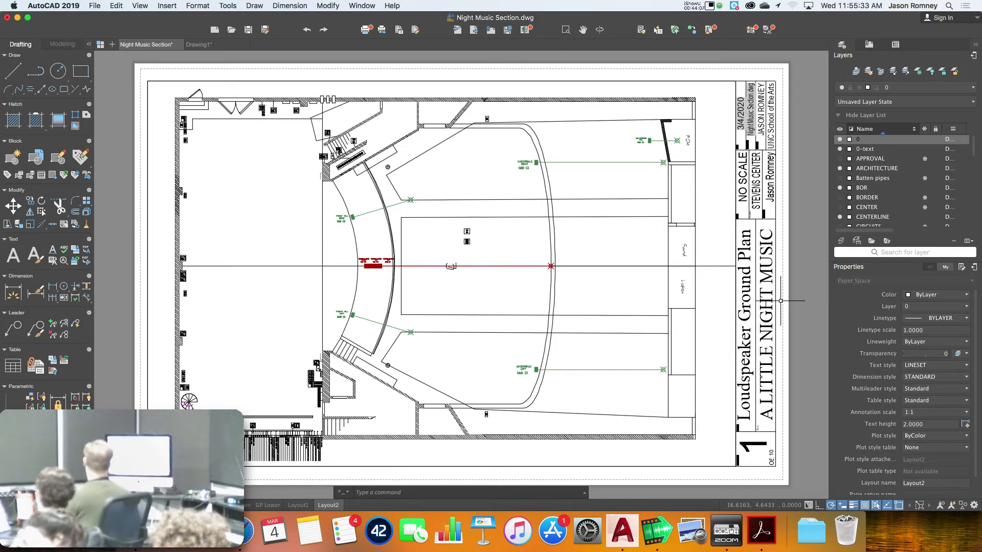
{"action": "left_click", "coordinate": [747, 308]}
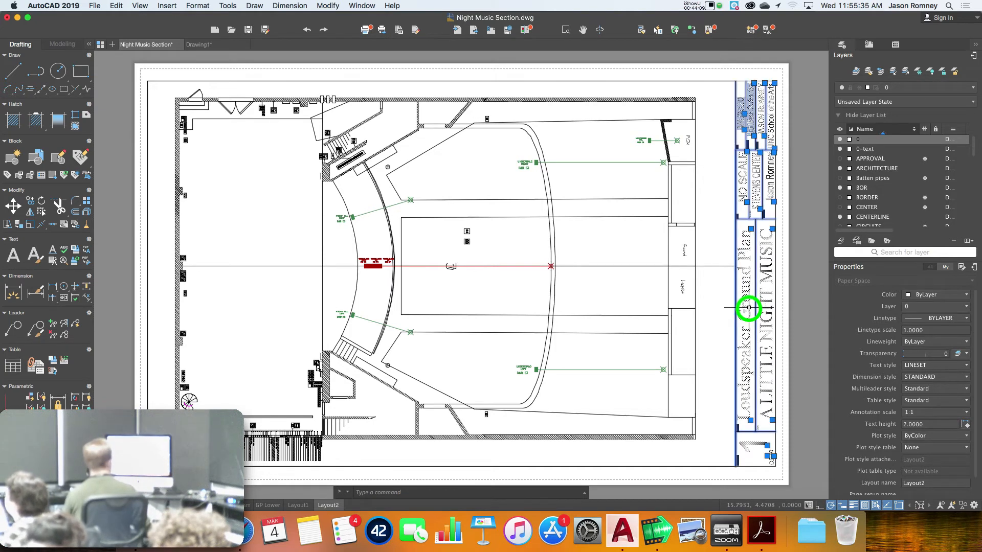
{"action": "double_click", "coordinate": [748, 307]}
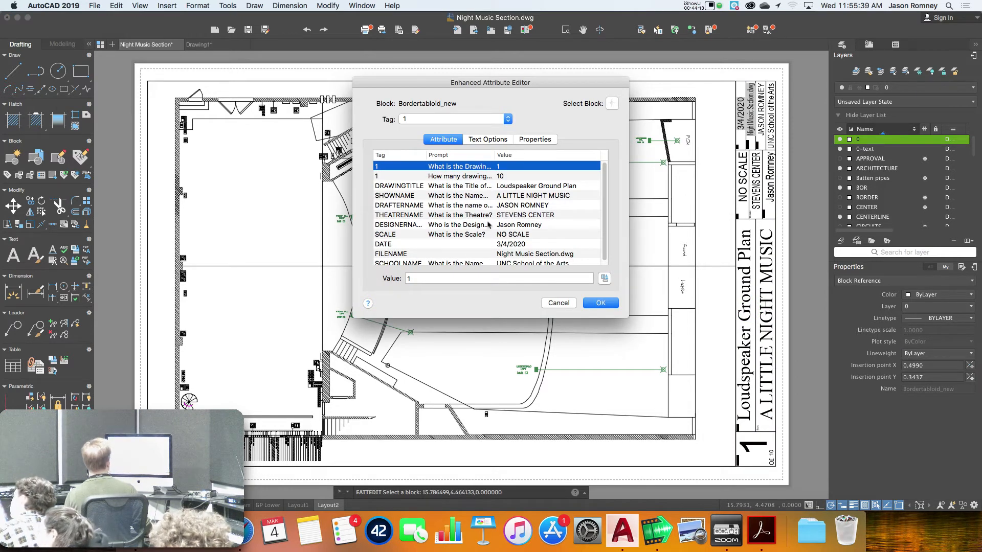
Replace the DRAFTERNAME attribute value with the new drafter's name, then switch to Drawing1
{"action": "left_click", "coordinate": [505, 177]}
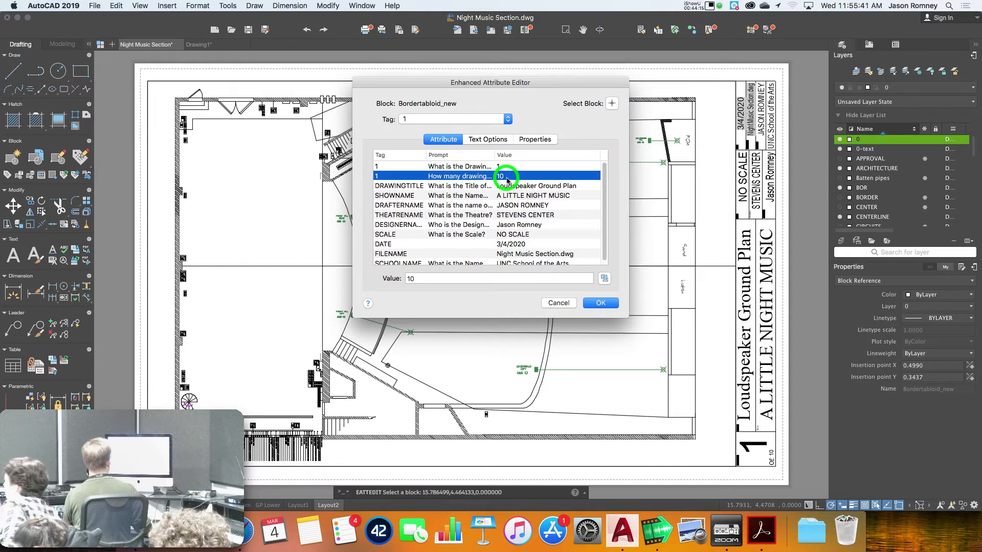
{"action": "left_click", "coordinate": [533, 205]}
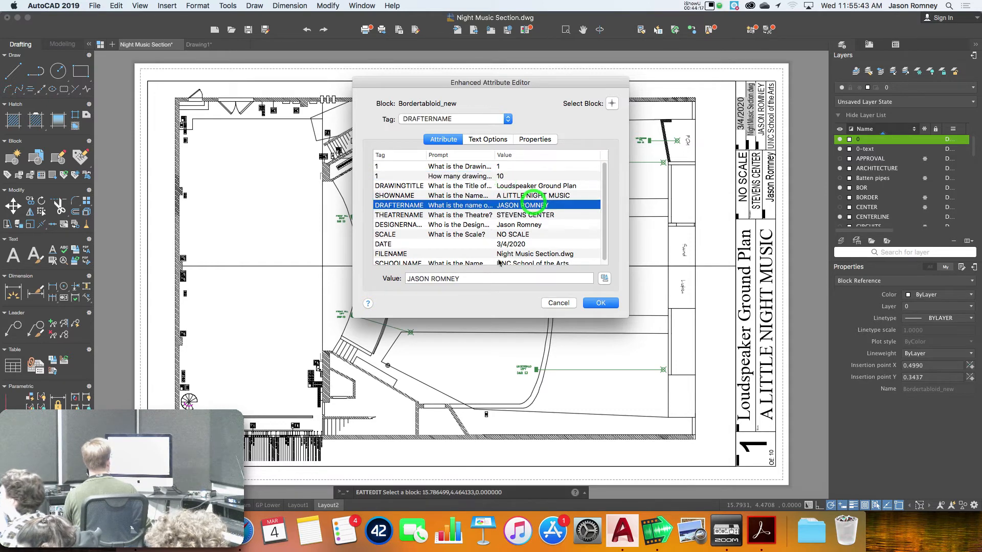
{"action": "left_click", "coordinate": [375, 270]}
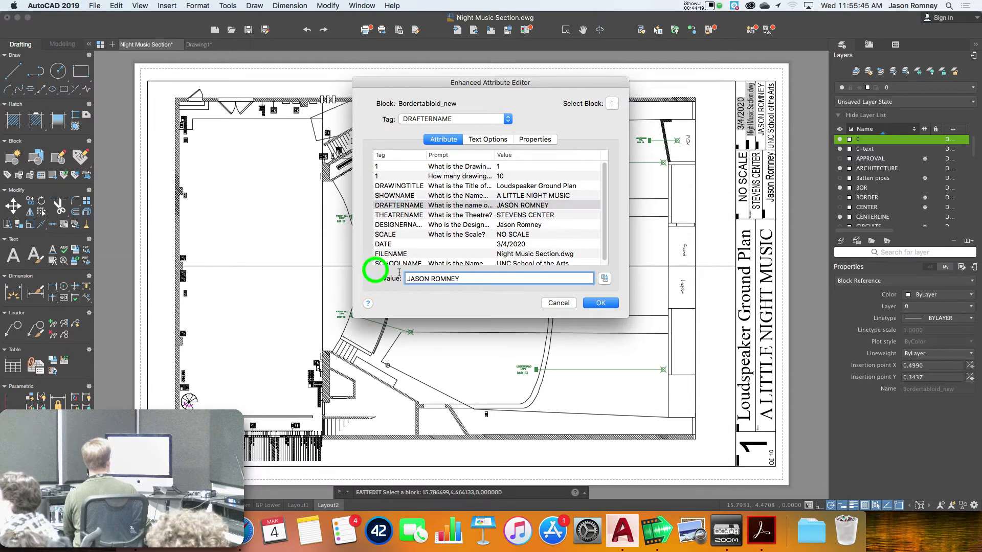
{"action": "left_click", "coordinate": [325, 264]}
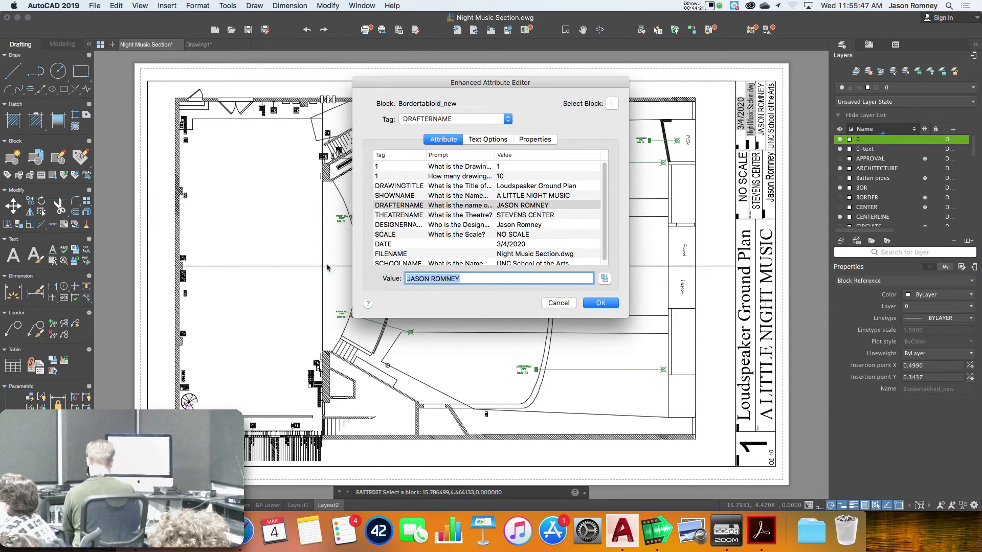
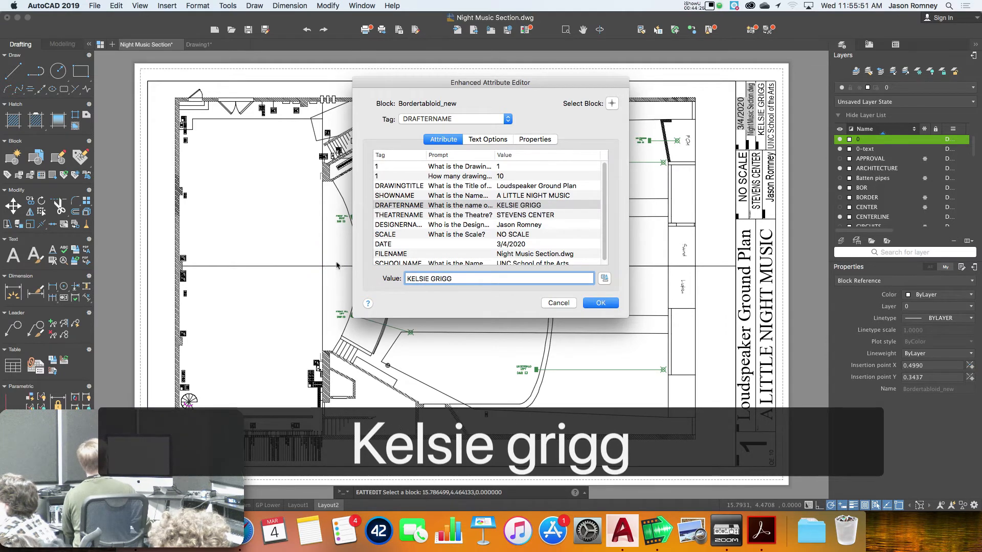
{"action": "left_click", "coordinate": [592, 303]}
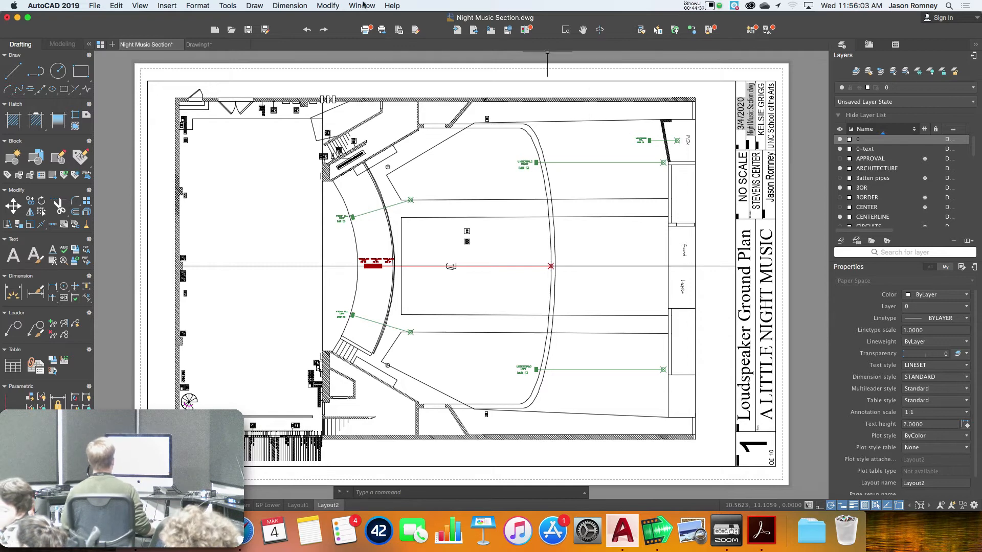
{"action": "left_click", "coordinate": [217, 46]}
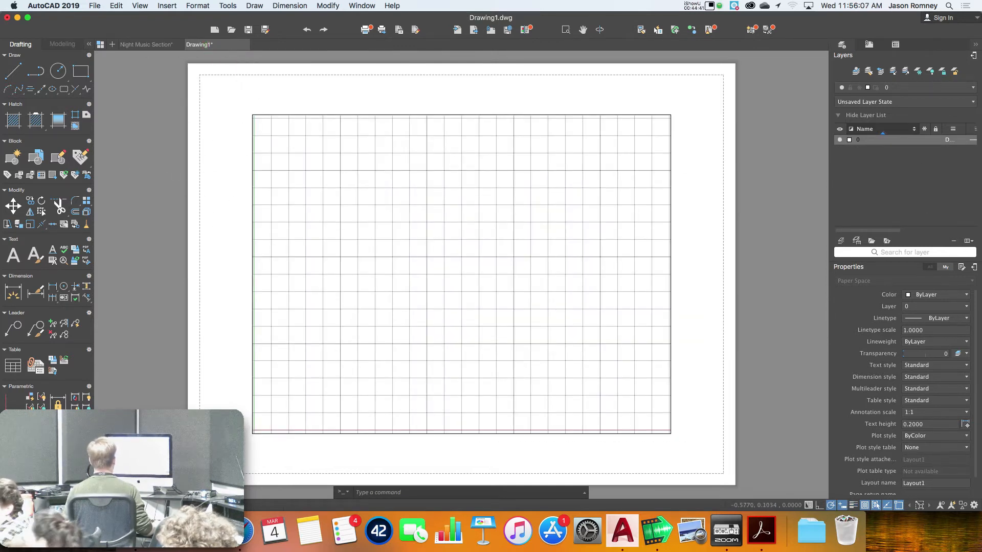
Switch Drawing1 from Layout1 to Model space, zoom out, and start the Rectangle tool
{"action": "left_click", "coordinate": [111, 506]}
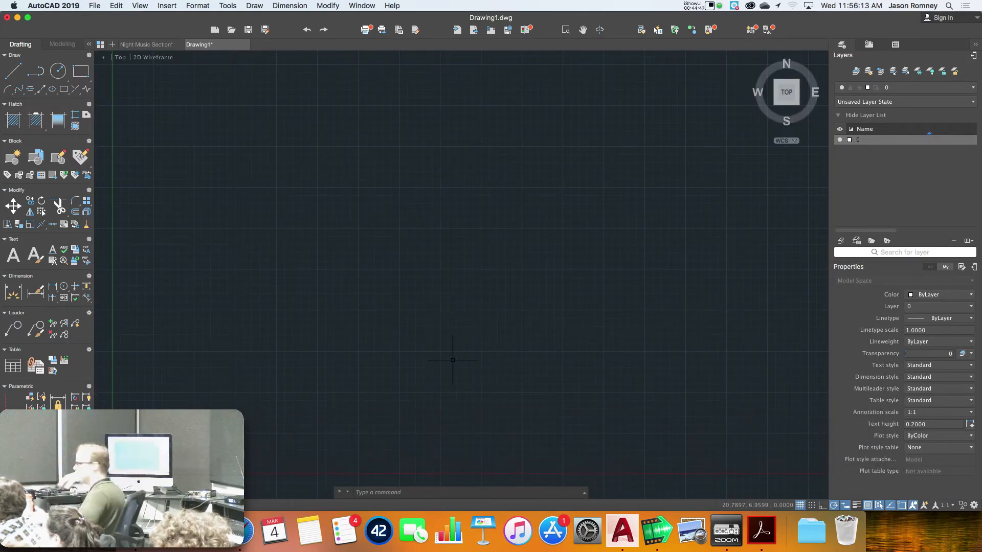
{"action": "scroll", "coordinate": [278, 386], "scroll_direction": "down", "scroll_amount": 3}
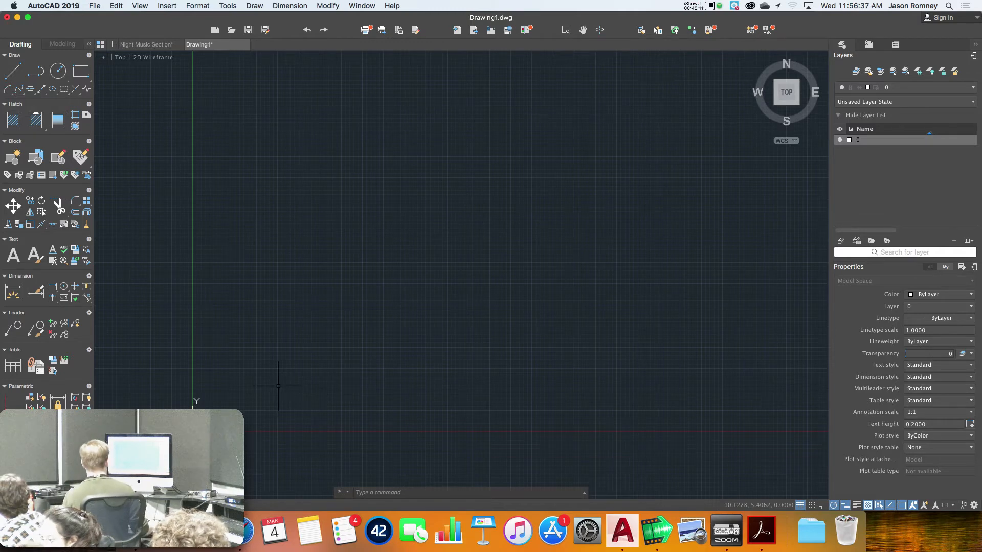
{"action": "left_click", "coordinate": [80, 78]}
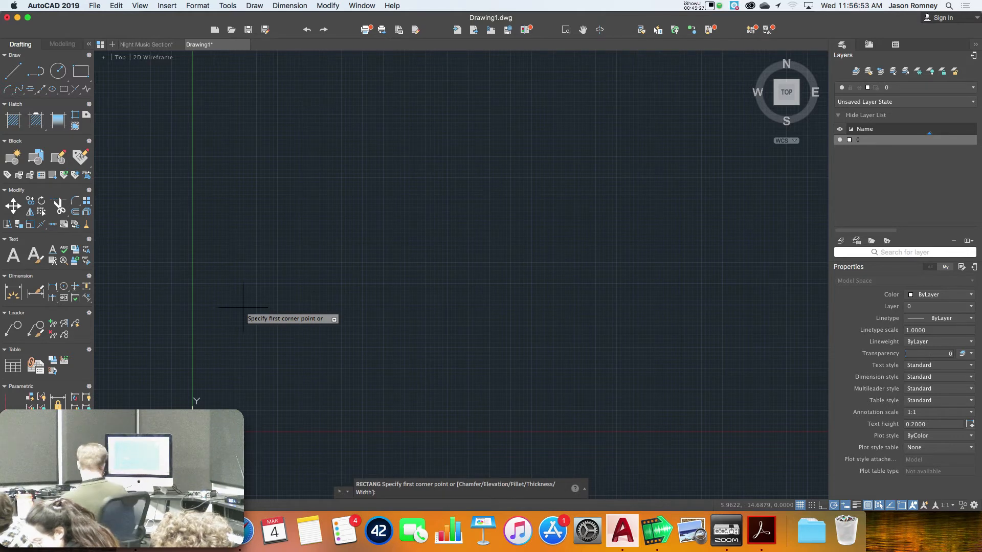
Draw the rectangle from corner 0,0 to 16,10, correcting an initial 16.5,10.5 entry
{"action": "type", "text": "0,0"}
{"action": "key", "text": "Return"}
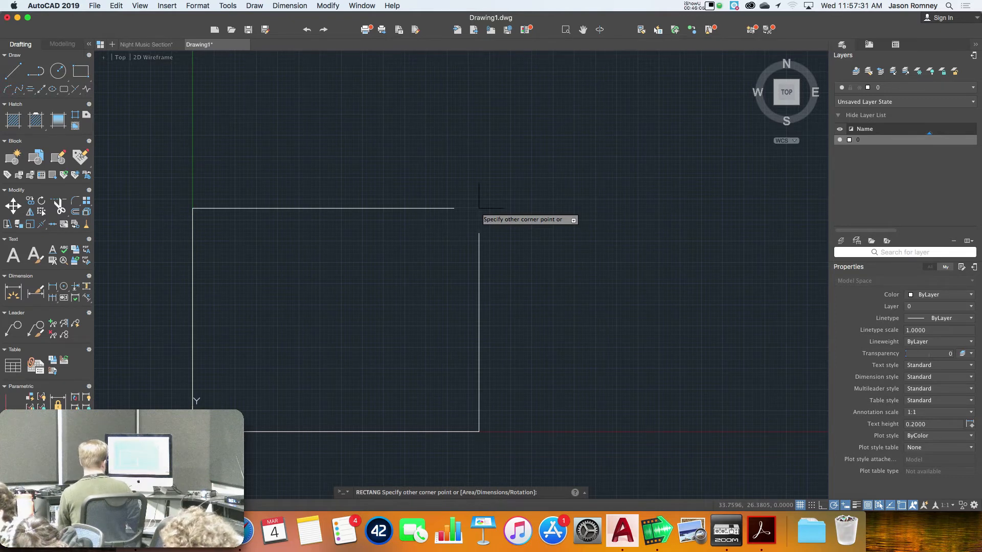
{"action": "type", "text": "16.5"}
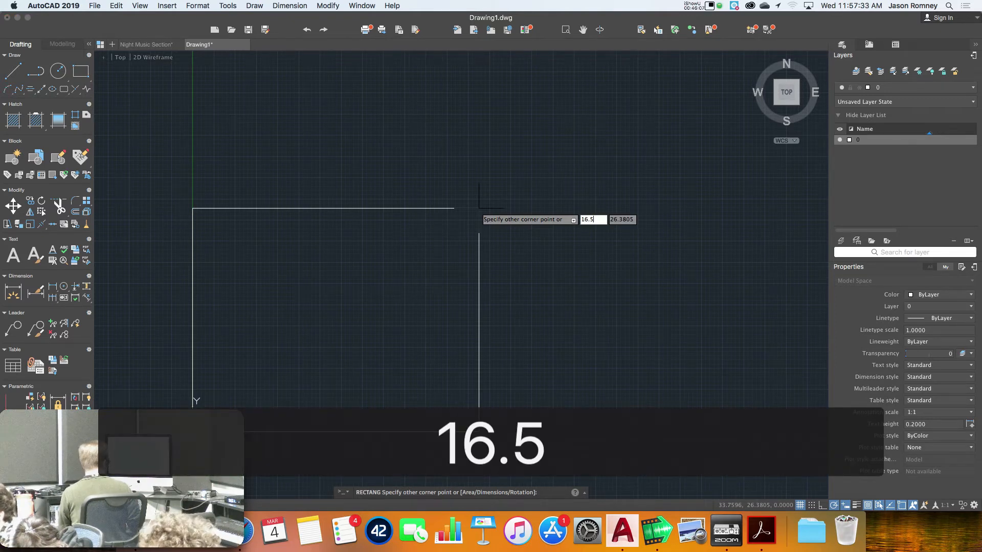
{"action": "type", "text": ",10.5"}
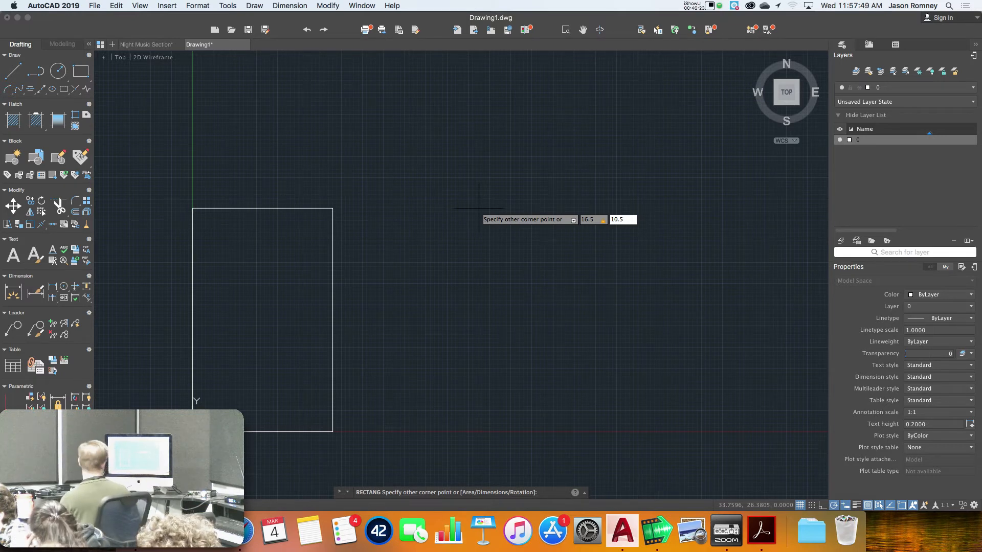
{"action": "key", "text": "Tab"}
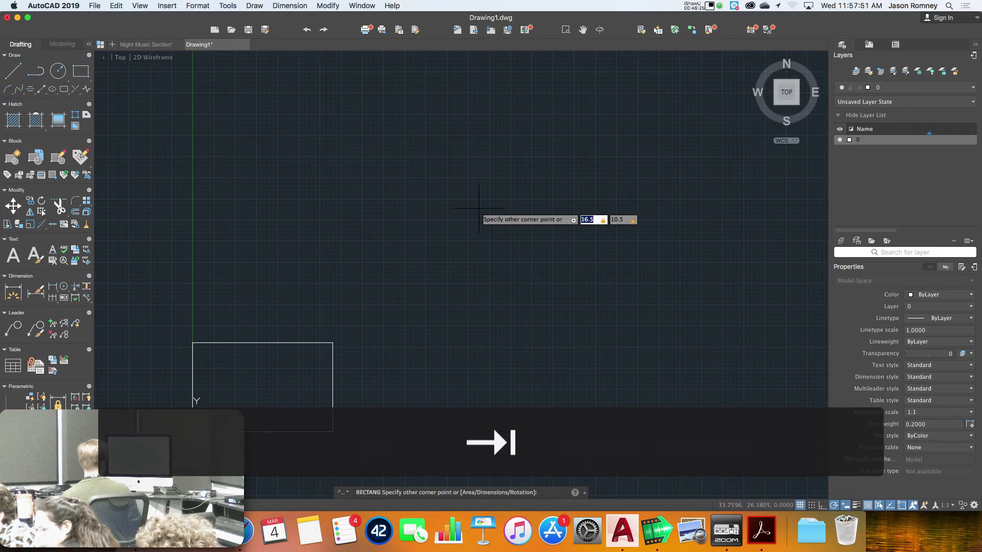
{"action": "type", "text": "16,10"}
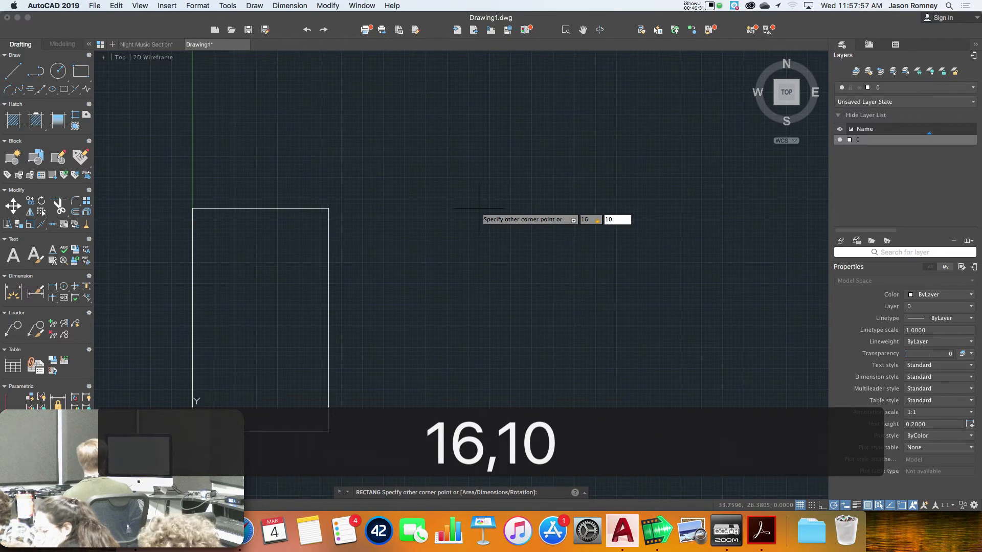
{"action": "key", "text": "Return"}
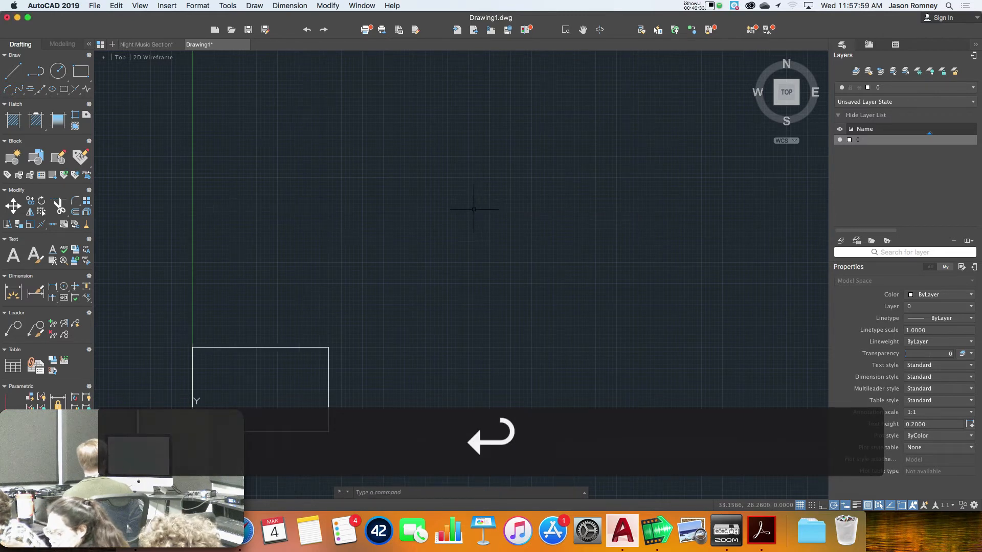
{"action": "scroll", "coordinate": [195, 454], "scroll_direction": "up", "scroll_amount": 5}
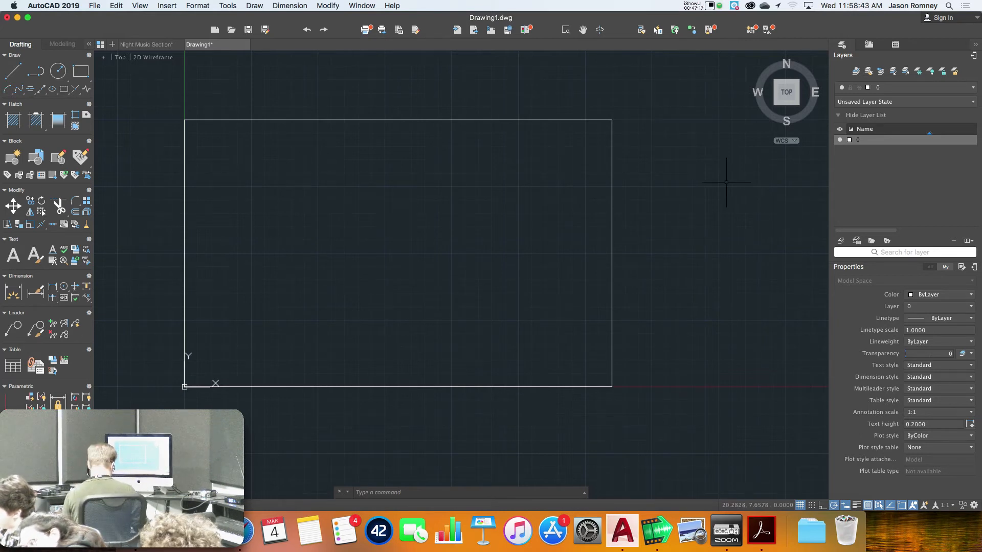
Start the LINE command with the L alias beside the 16 by 10 rectangle
{"action": "type", "text": "l"}
{"action": "key", "text": "Return"}
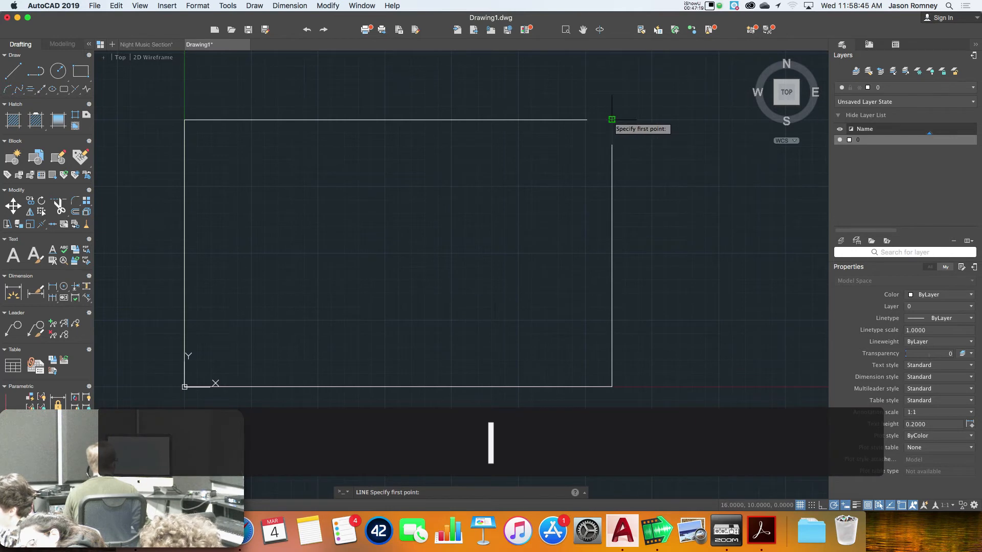
Draw a vertical line near the rectangle's right edge, then a horizontal divider across the strip's lower part
{"action": "left_click", "coordinate": [563, 121]}
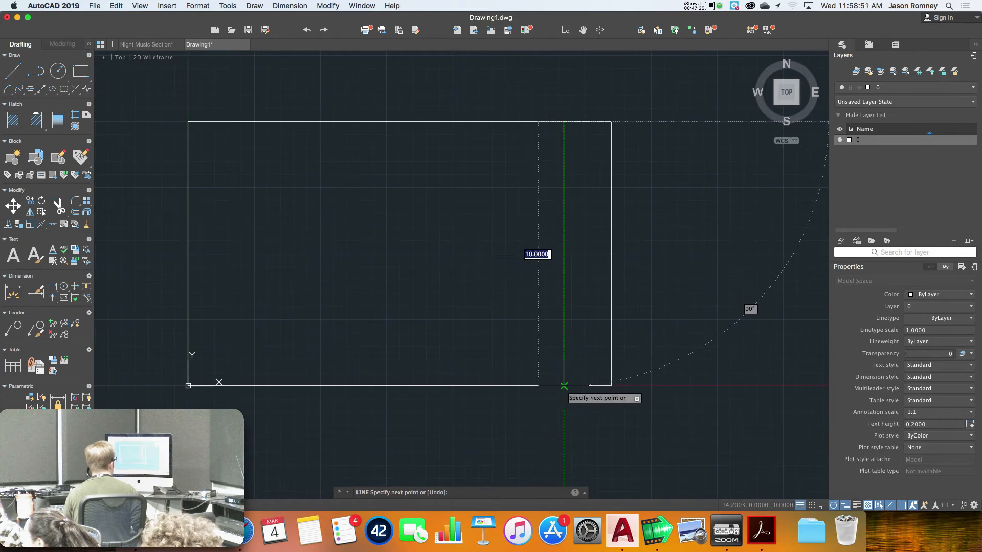
{"action": "left_click", "coordinate": [563, 386]}
{"action": "key", "text": "Return"}
{"action": "type", "text": "l"}
{"action": "key", "text": "space"}
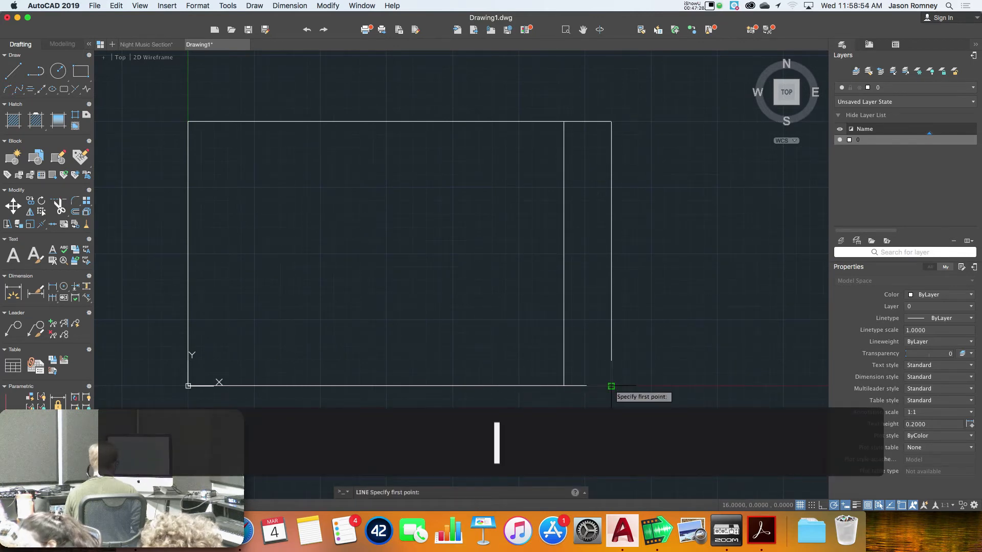
{"action": "left_click", "coordinate": [609, 344]}
{"action": "left_click", "coordinate": [564, 344]}
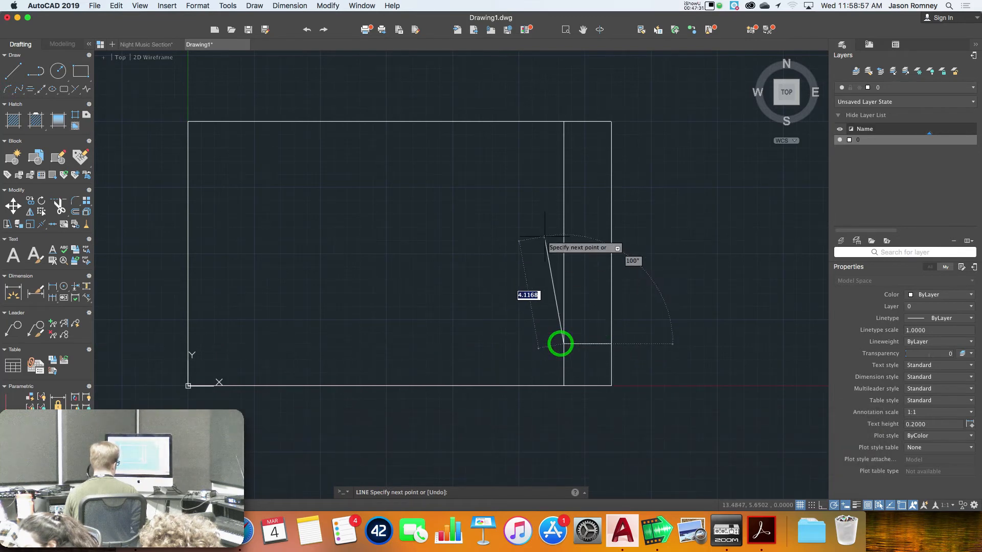
{"action": "key", "text": "Return"}
Add a short vertical divider up from that divider's midpoint and another horizontal line across the strip
{"action": "type", "text": "l"}
{"action": "key", "text": "space"}
{"action": "left_click", "coordinate": [586, 344]}
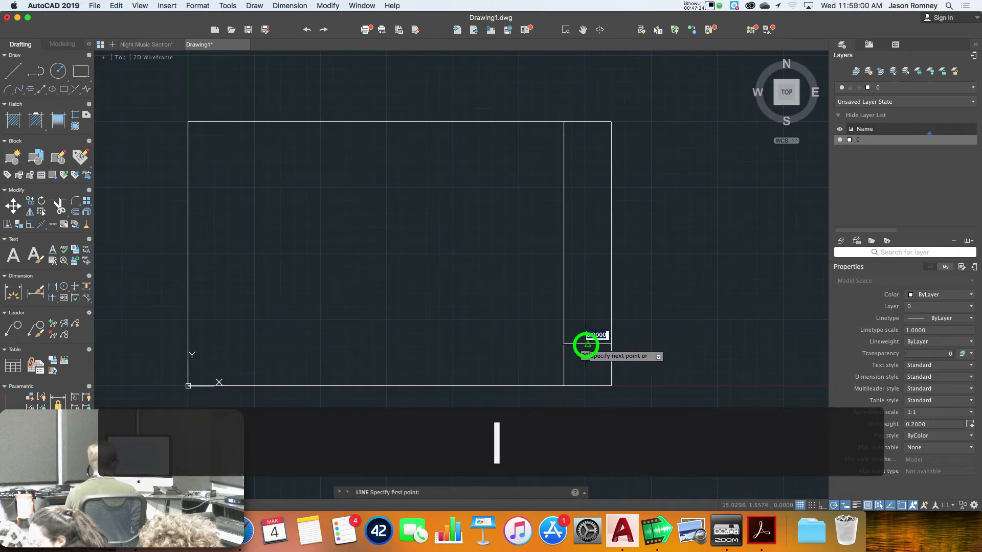
{"action": "left_click", "coordinate": [587, 251]}
{"action": "key", "text": "Return"}
{"action": "type", "text": "l"}
{"action": "key", "text": "space"}
{"action": "left_click", "coordinate": [611, 250]}
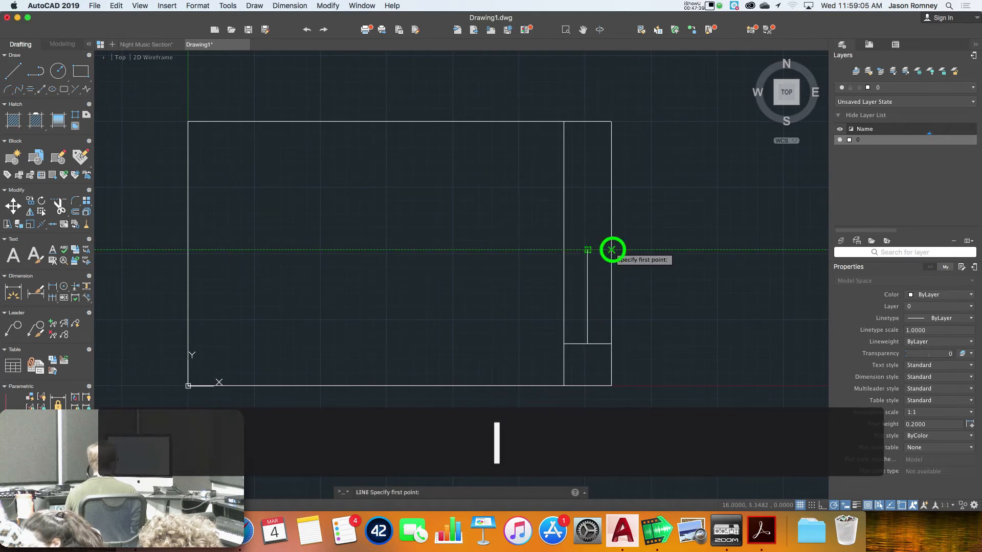
{"action": "left_click", "coordinate": [564, 251]}
{"action": "key", "text": "Return"}
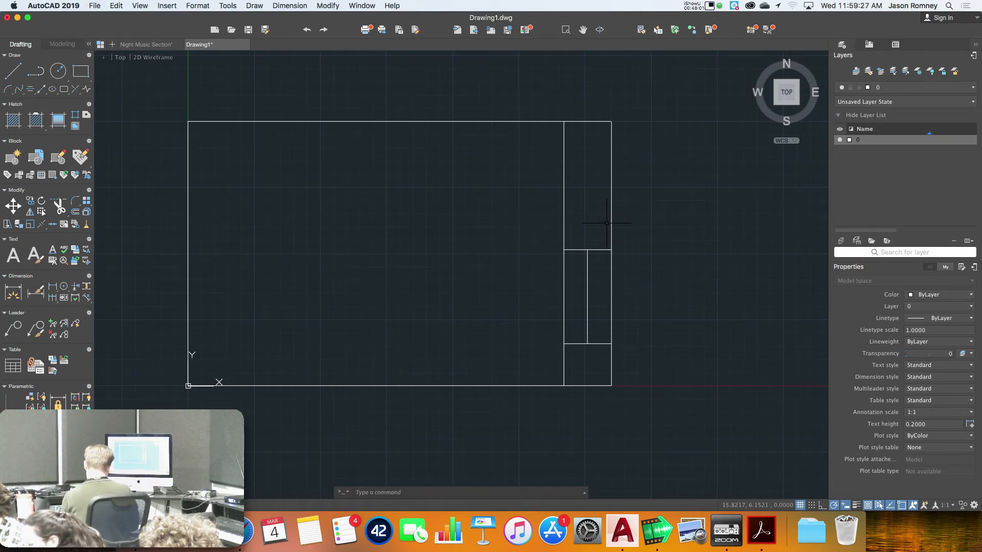
{"action": "type", "text": "att"}
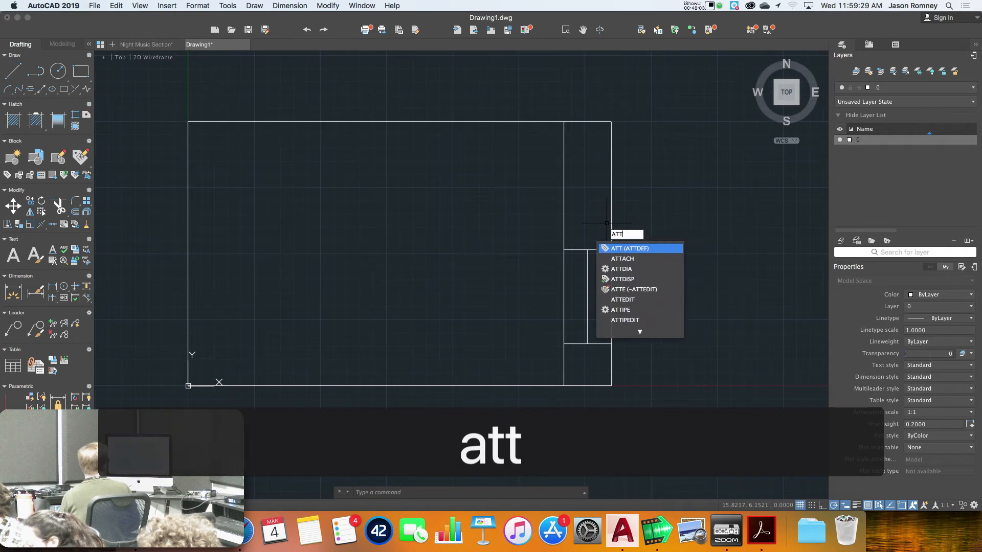
{"action": "type", "text": "r"}
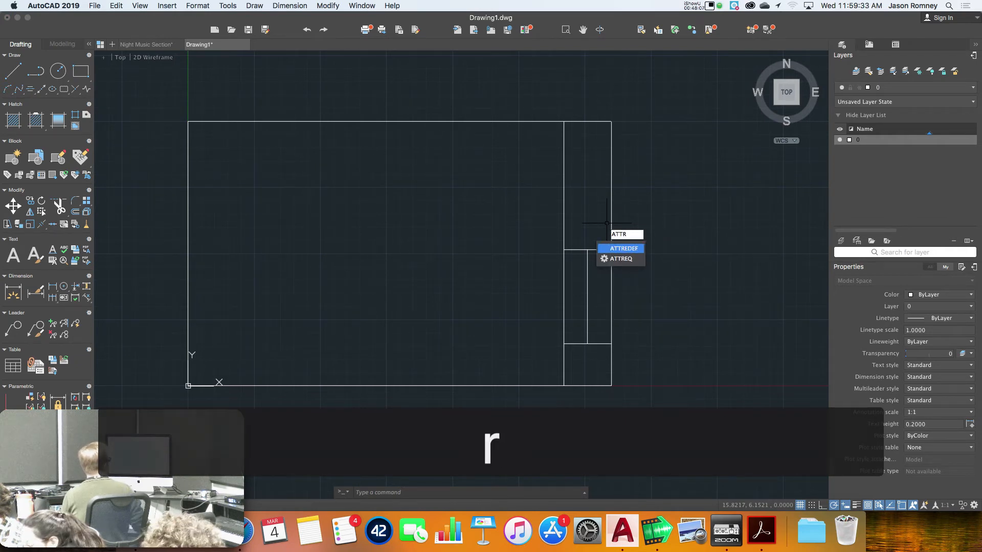
{"action": "left_click", "coordinate": [629, 251]}
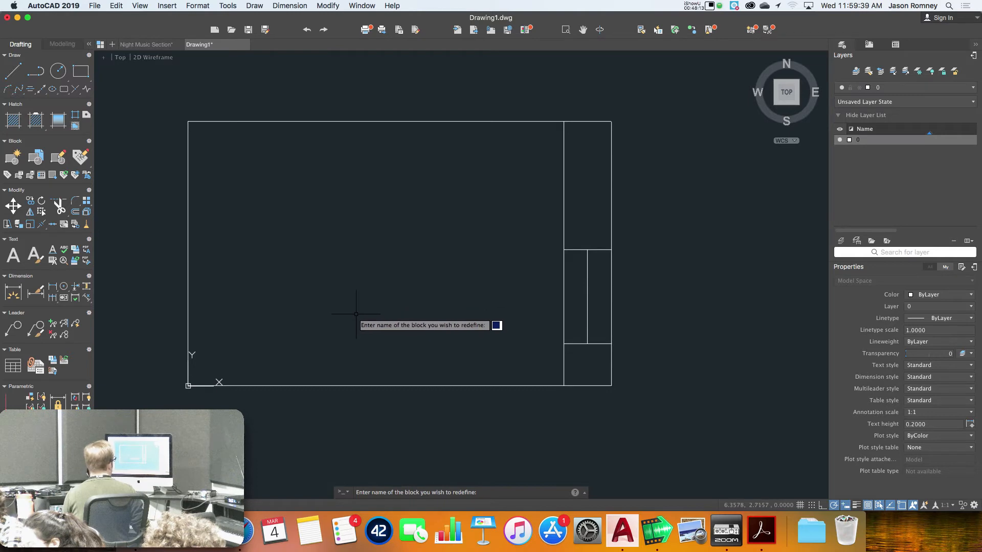
{"action": "key", "text": "Escape"}
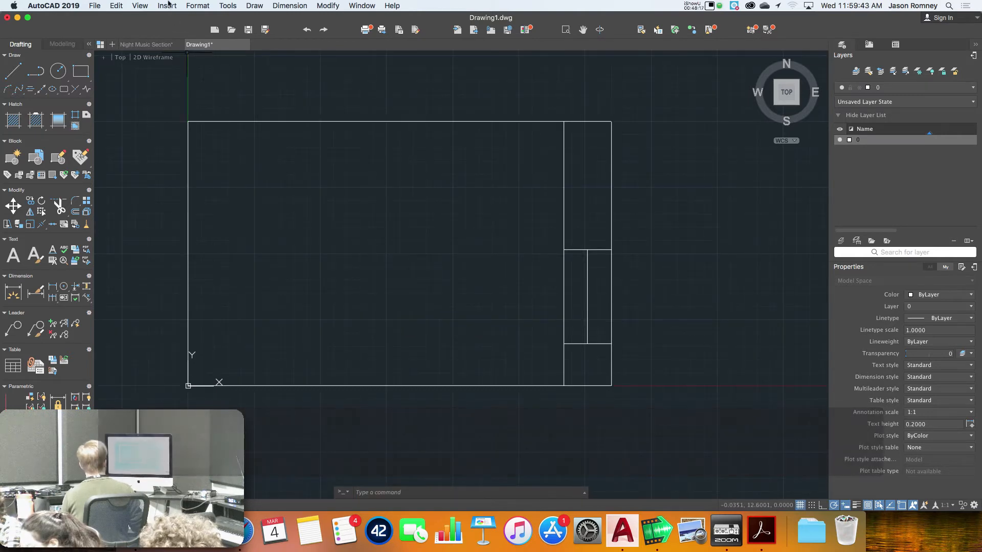
{"action": "type", "text": "AT"}
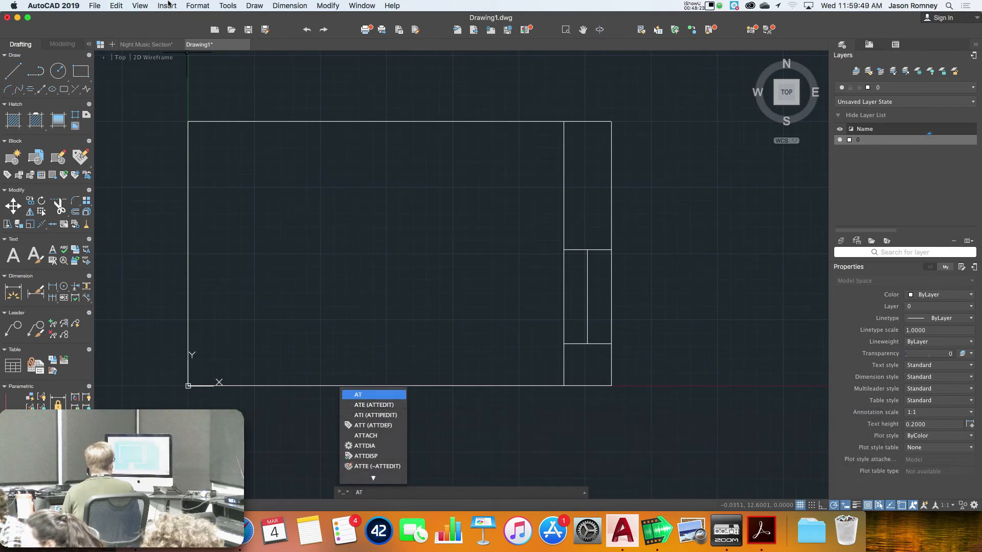
{"action": "type", "text": "R"}
{"action": "key", "text": "BackSpace"}
{"action": "type", "text": "T"}
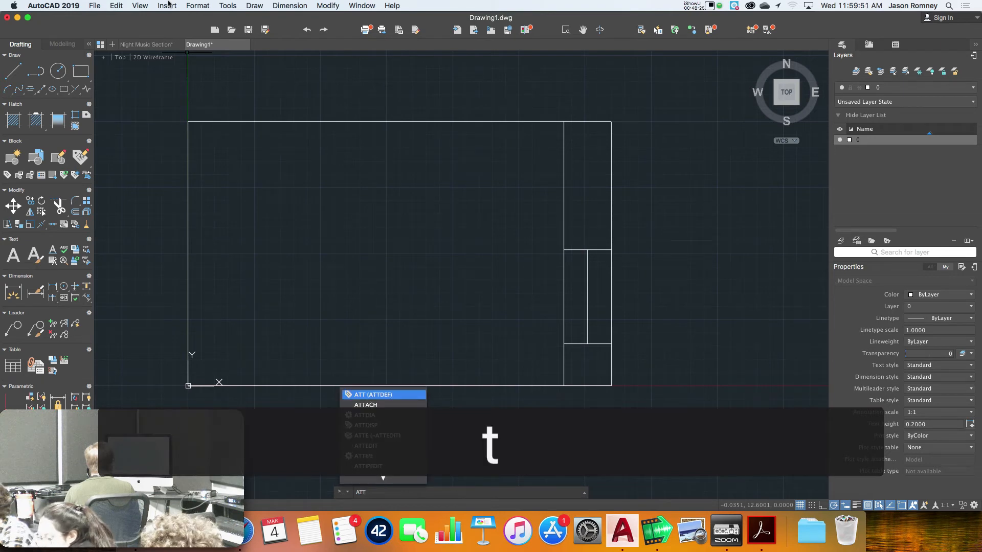
{"action": "type", "text": "R"}
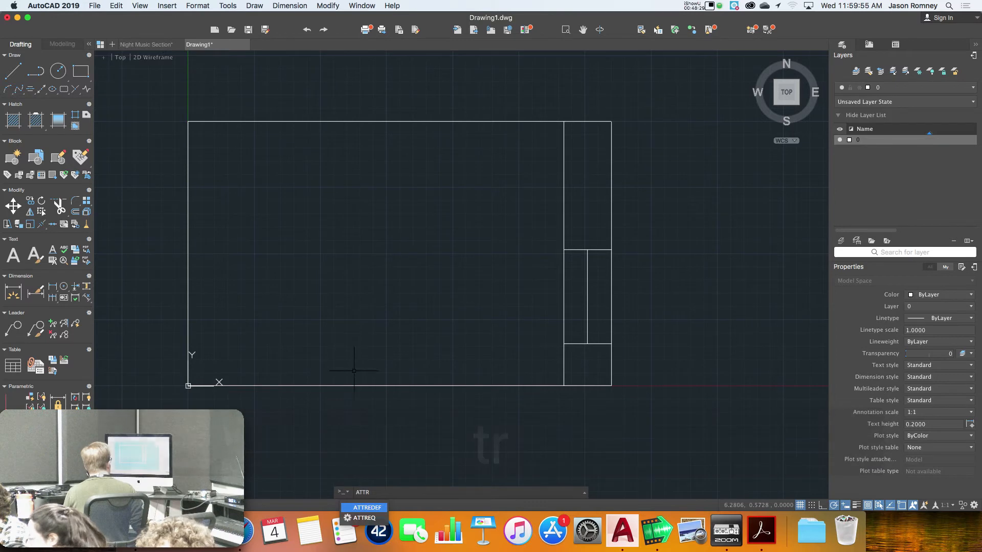
{"action": "left_click", "coordinate": [372, 509]}
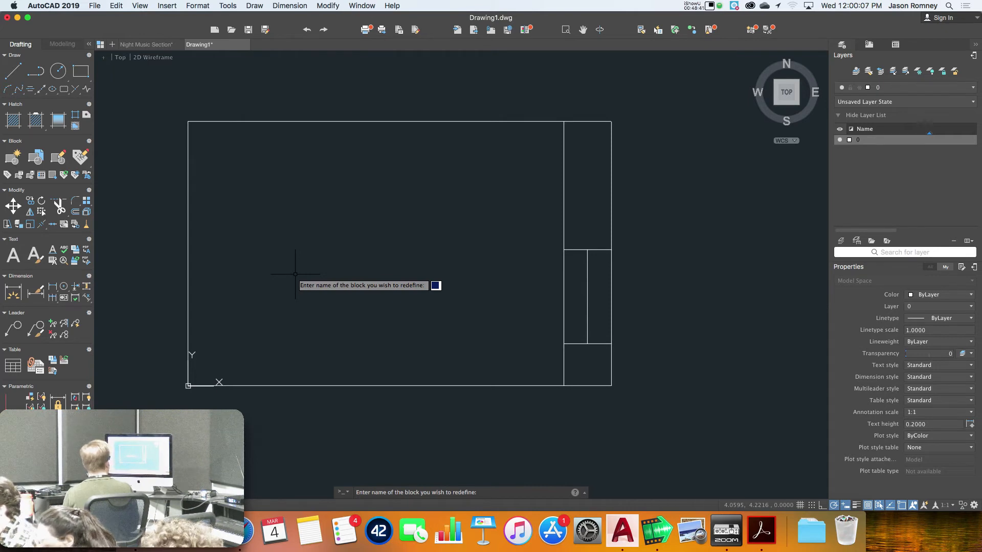
{"action": "type", "text": "hello"}
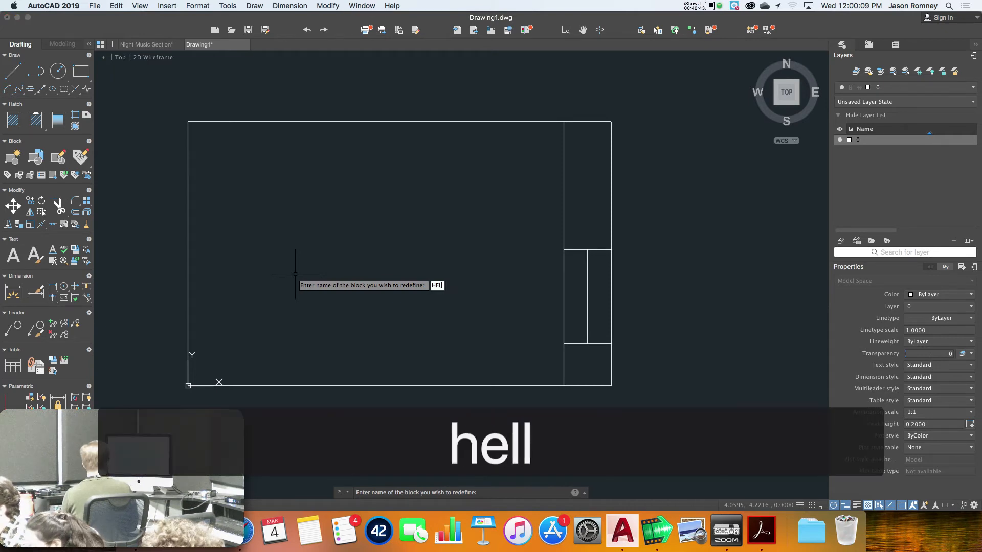
{"action": "key", "text": "Return"}
{"action": "key", "text": "Return"}
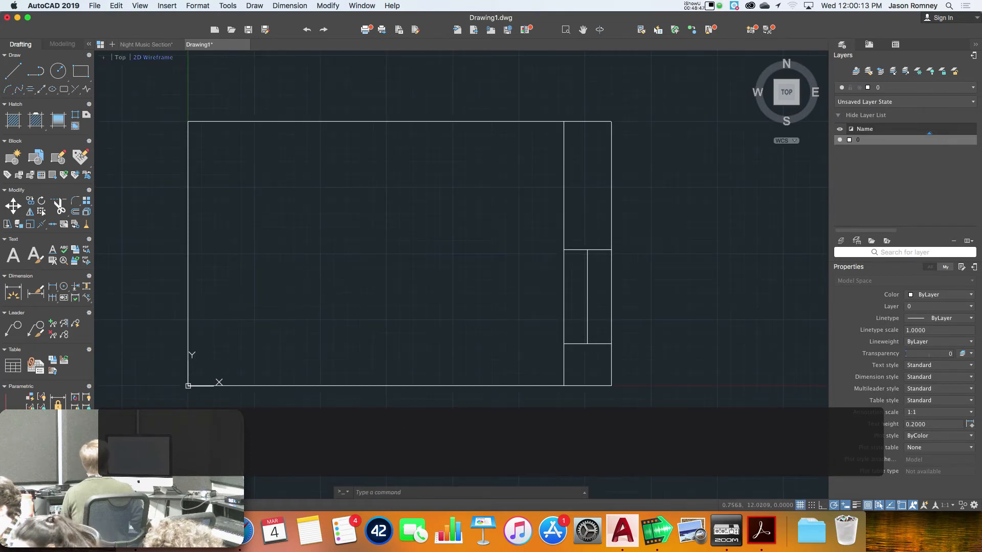
{"action": "left_click", "coordinate": [163, 5]}
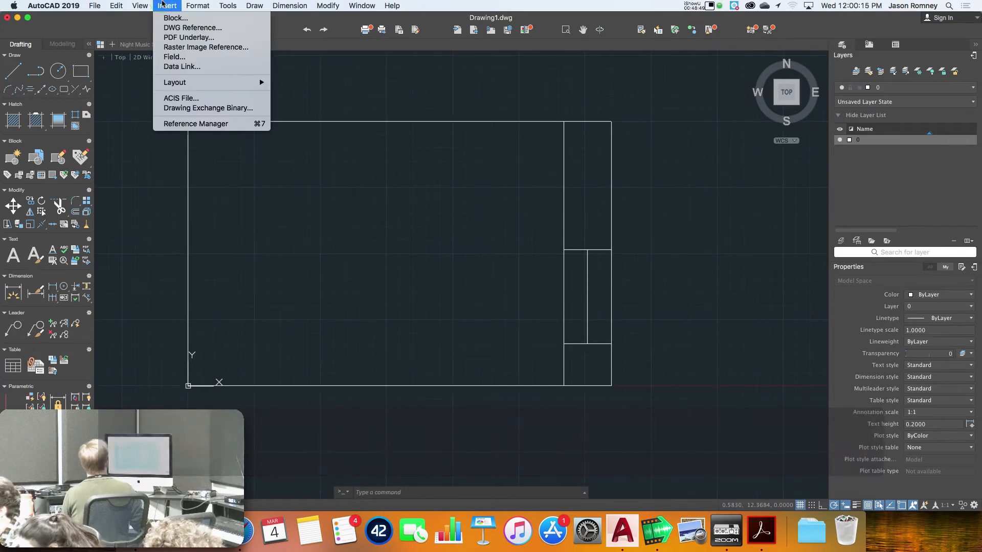
{"action": "left_click", "coordinate": [163, 5]}
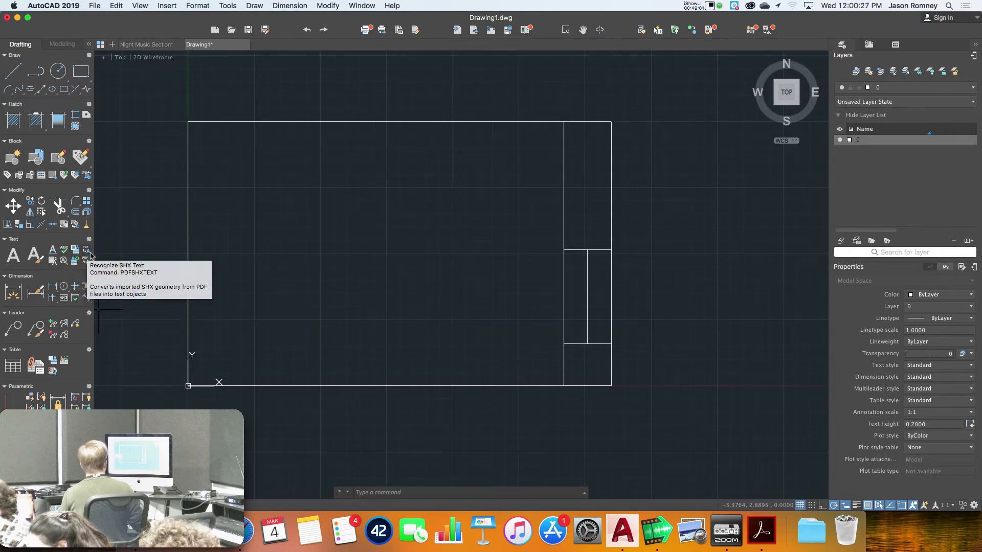
{"action": "key", "text": "Escape"}
{"action": "key", "text": "Escape"}
{"action": "type", "text": "at"}
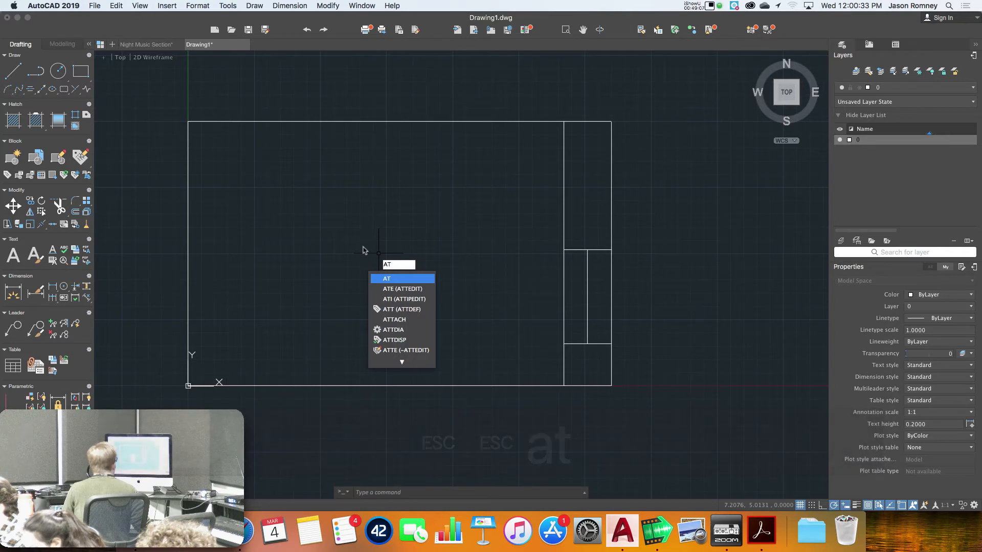
{"action": "mouse_move", "coordinate": [401, 362]}
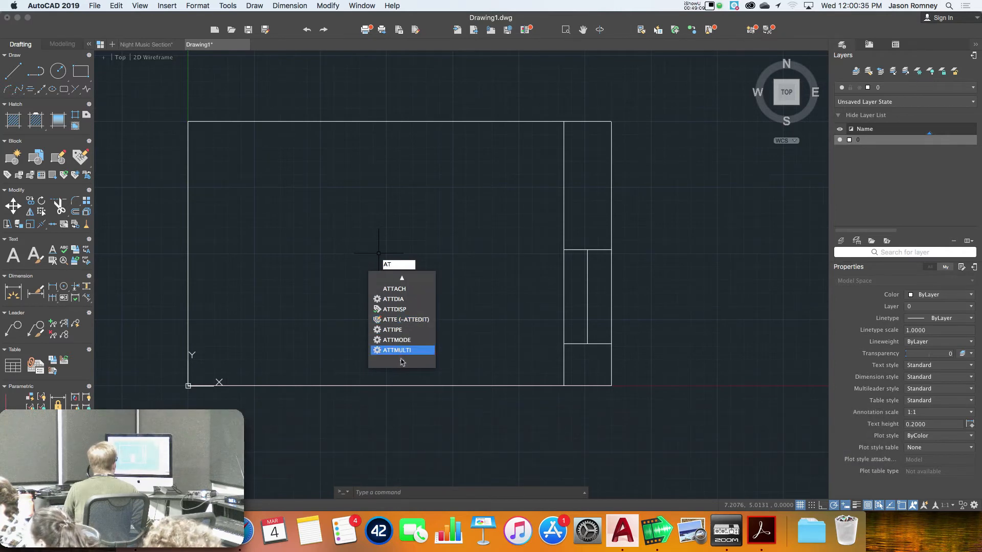
{"action": "mouse_move", "coordinate": [404, 278]}
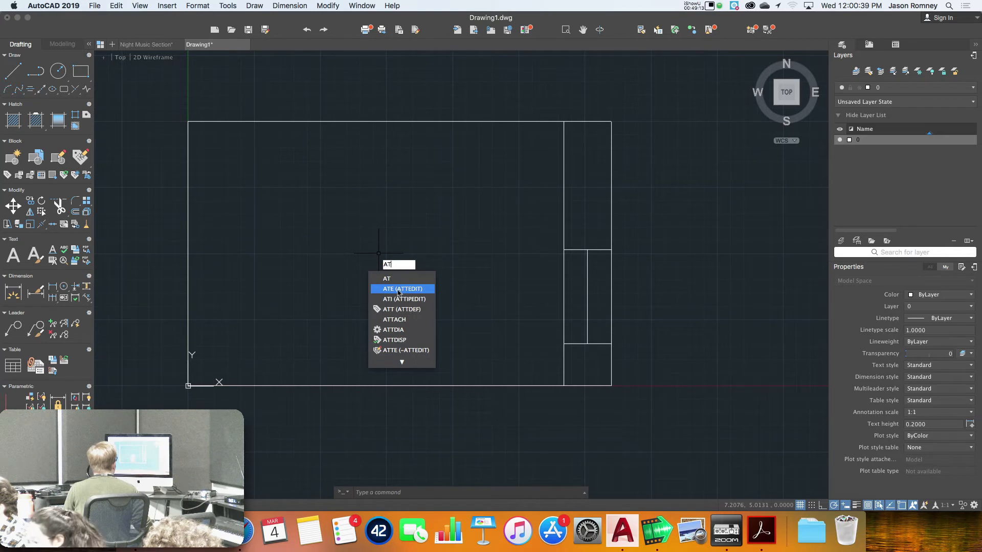
{"action": "left_click", "coordinate": [398, 290]}
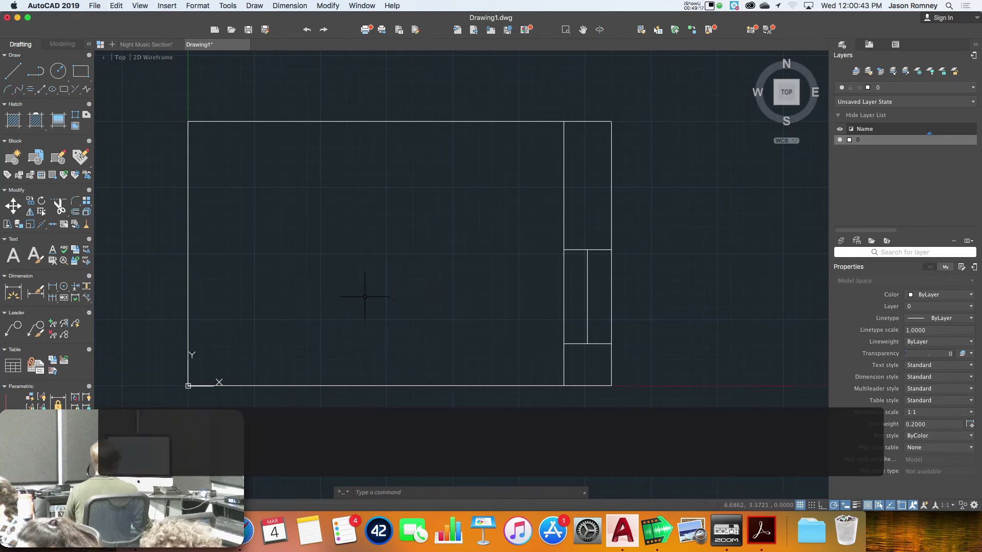
{"action": "left_click", "coordinate": [174, 5]}
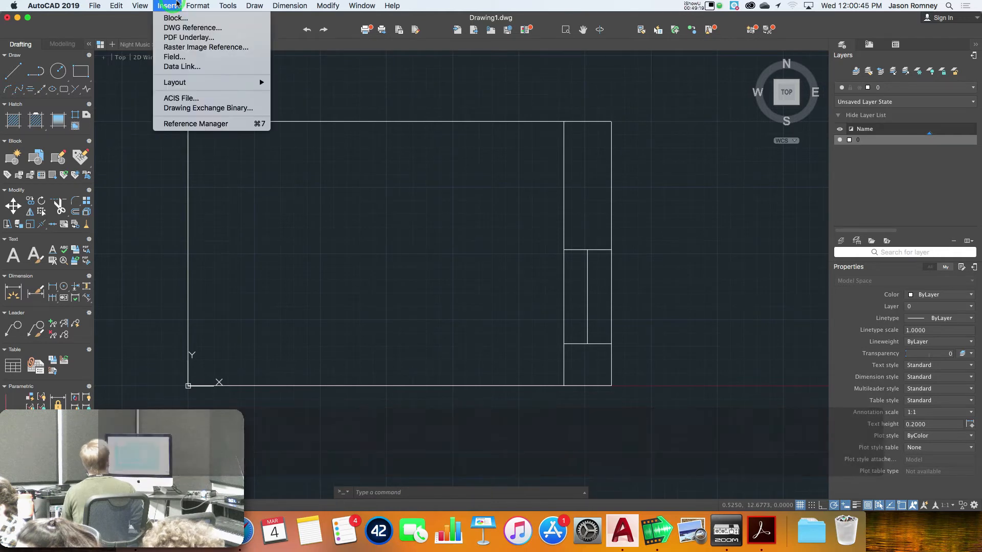
{"action": "mouse_move", "coordinate": [195, 4]}
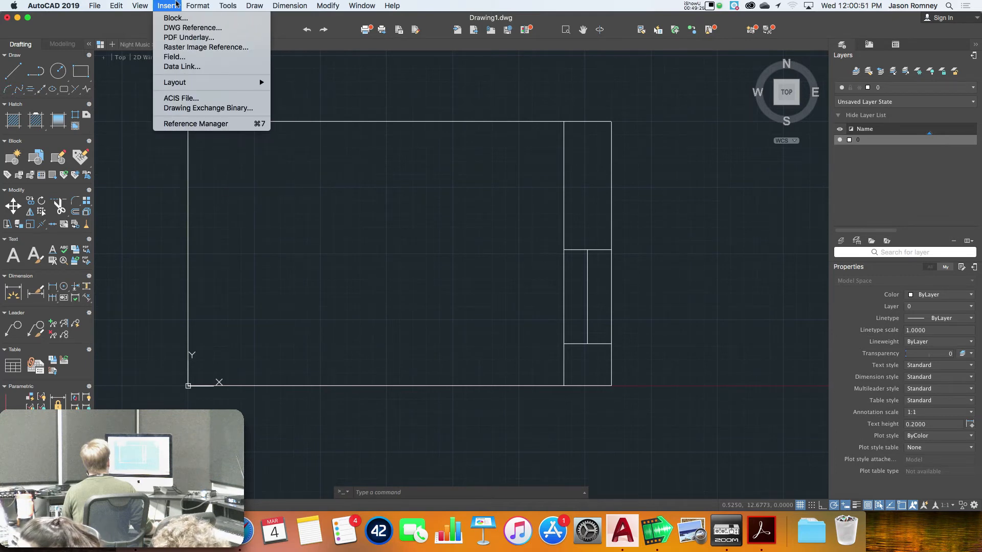
{"action": "key", "text": "Escape"}
{"action": "key", "text": "Escape"}
{"action": "type", "text": "att"}
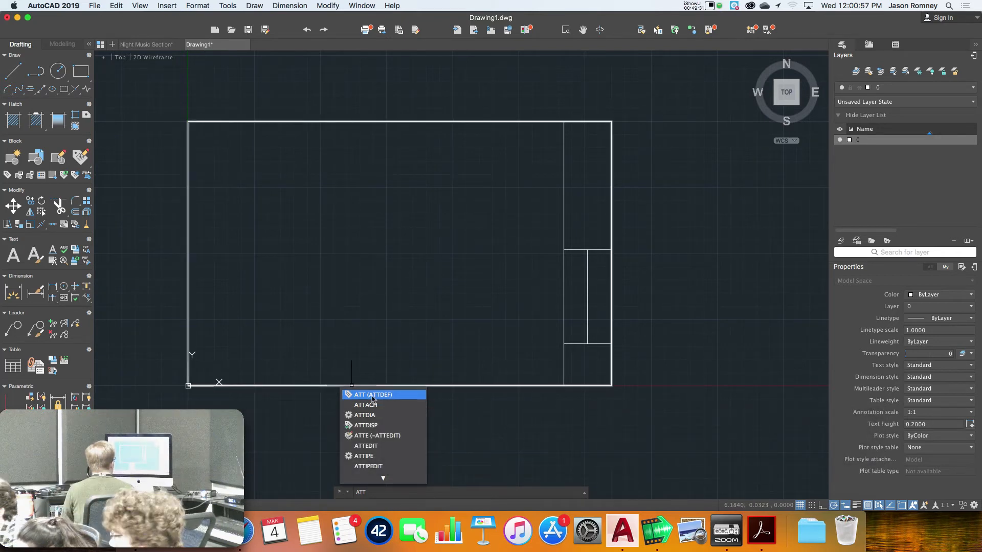
Keep ATTDIA at 1 and open the Attribute Definition dialog with ATT
{"action": "left_click", "coordinate": [359, 416]}
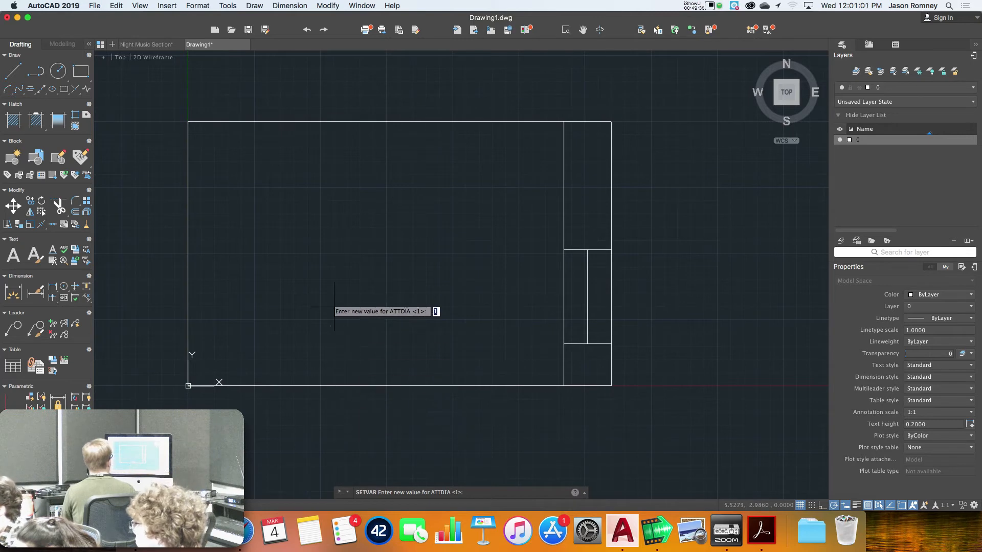
{"action": "key", "text": "Return"}
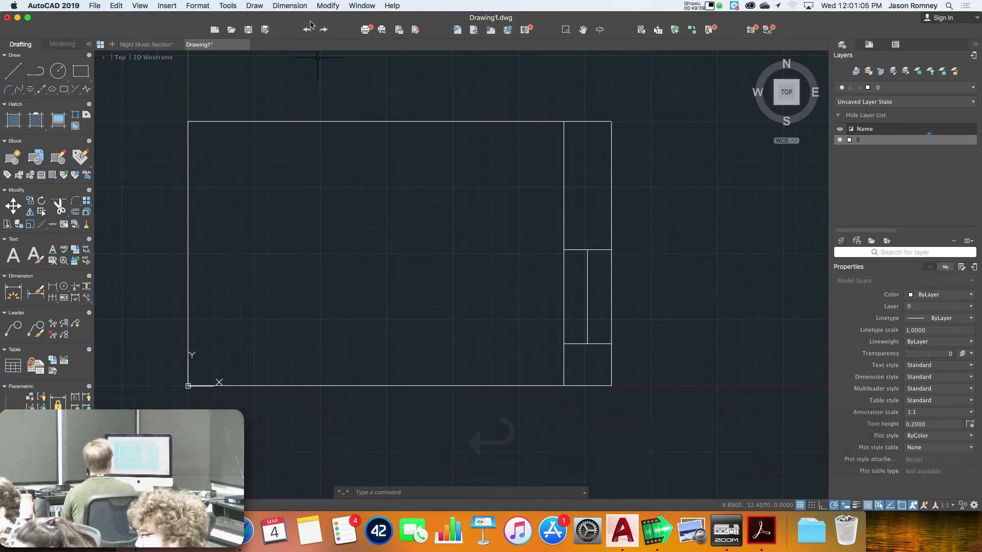
{"action": "left_click", "coordinate": [358, 5]}
{"action": "left_click", "coordinate": [358, 5]}
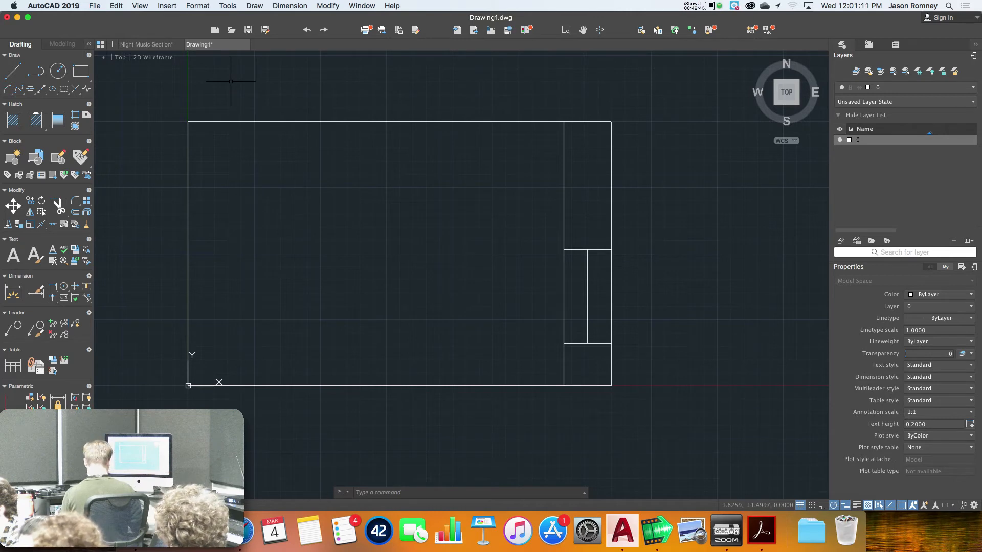
{"action": "type", "text": "att"}
{"action": "key", "text": "Return"}
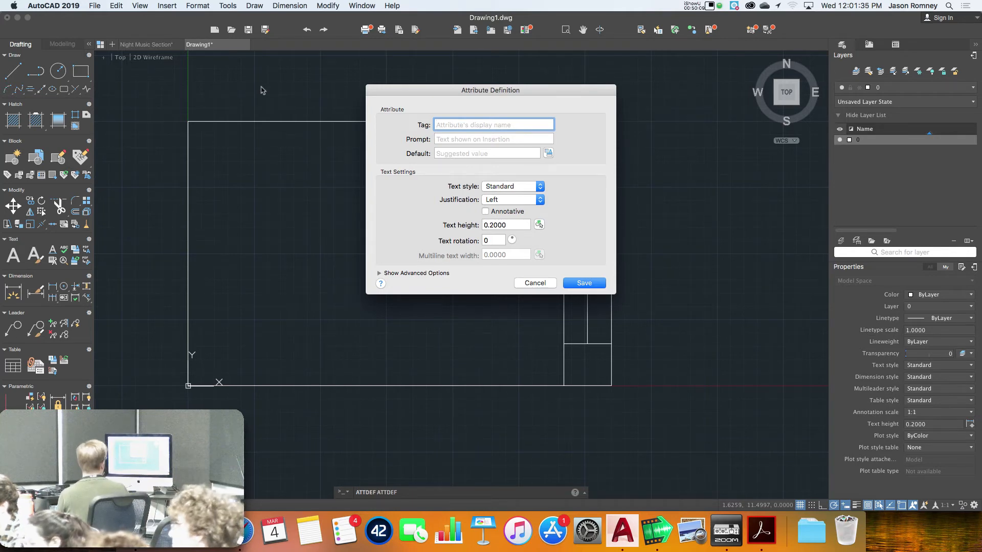
Enter tag DrawingTitle, prompt 'Title?' and default value ****TITLE**** for the attribute
{"action": "type", "text": "Dra"}
{"action": "key", "text": "BackSpace"}
{"action": "key", "text": "BackSpace"}
{"action": "type", "text": "r"}
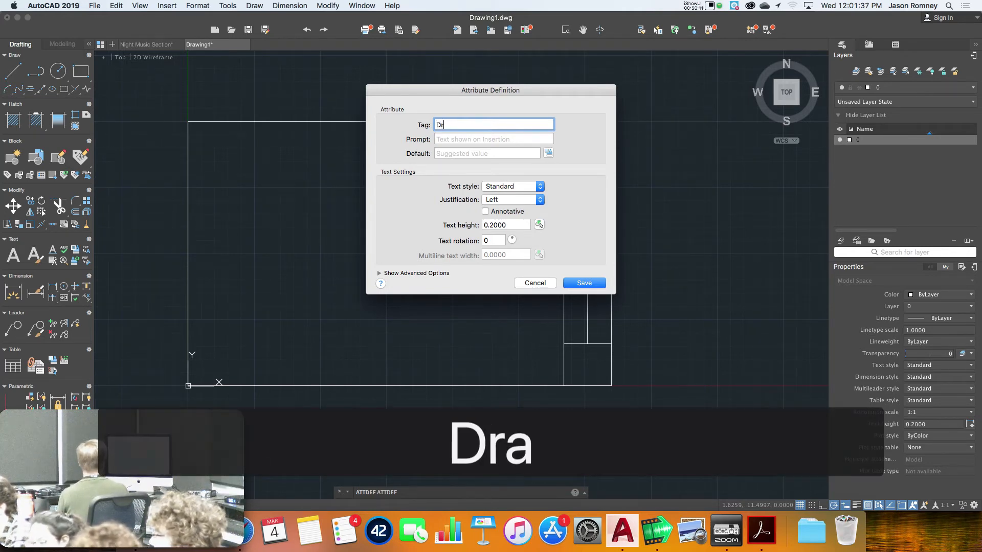
{"action": "type", "text": "awingTitle"}
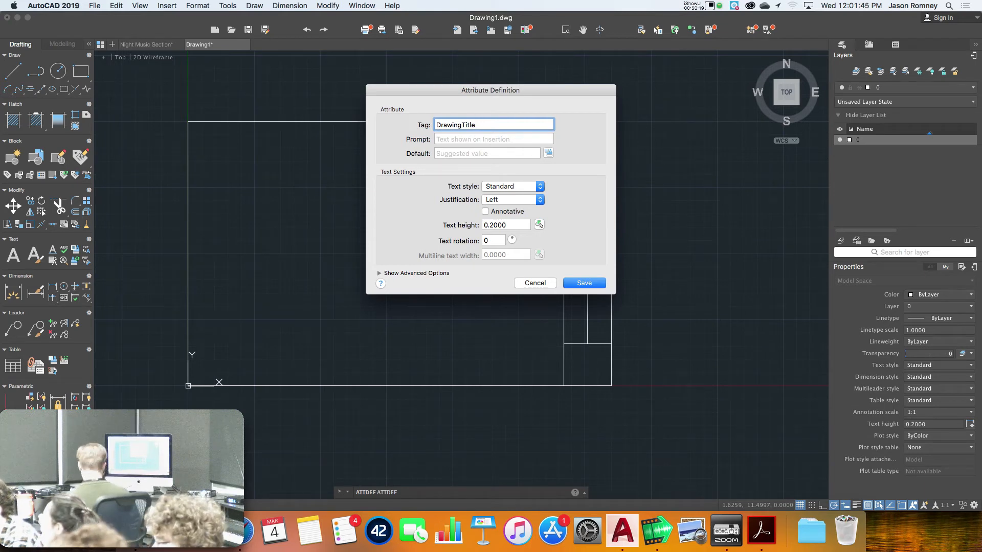
{"action": "key", "text": "Tab"}
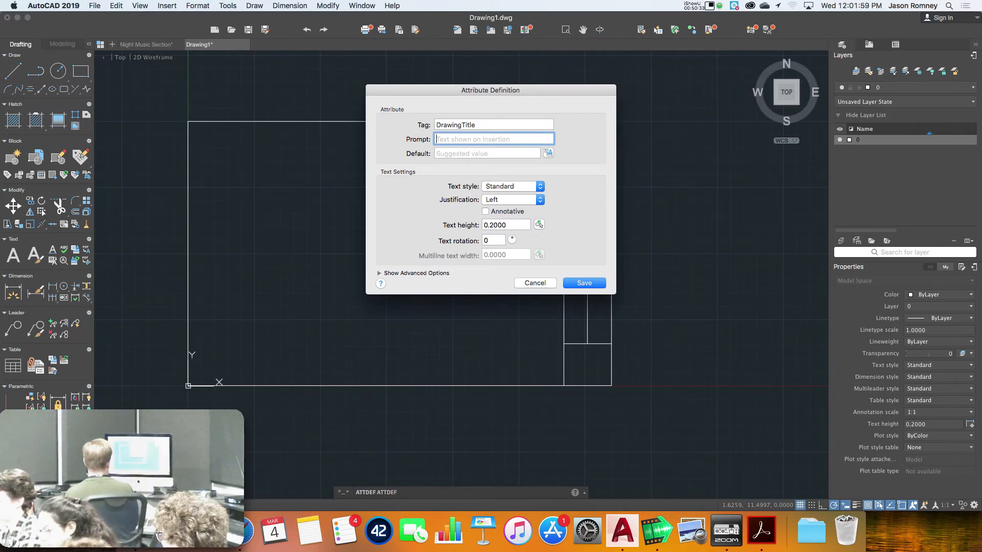
{"action": "type", "text": "Title?"}
{"action": "key", "text": "Tab"}
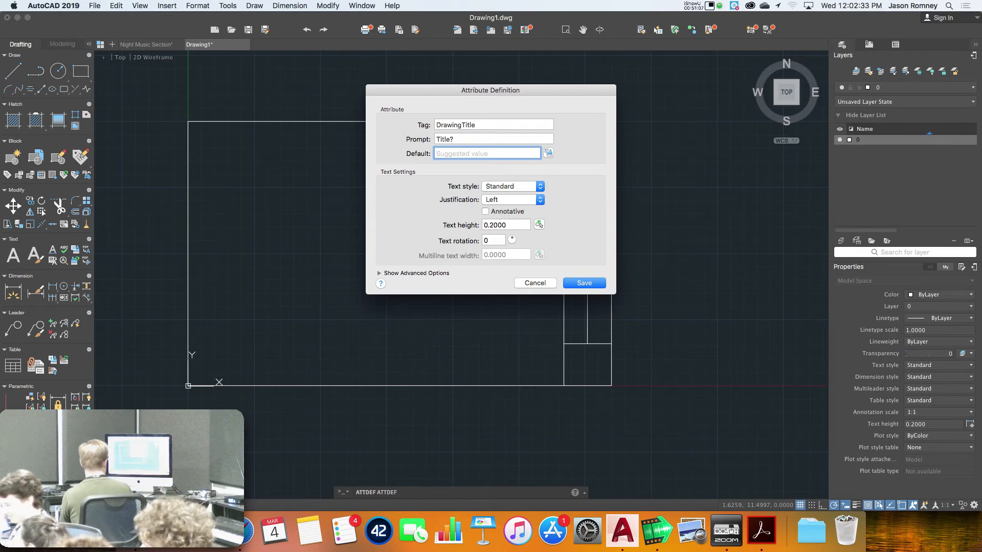
{"action": "type", "text": "****"}
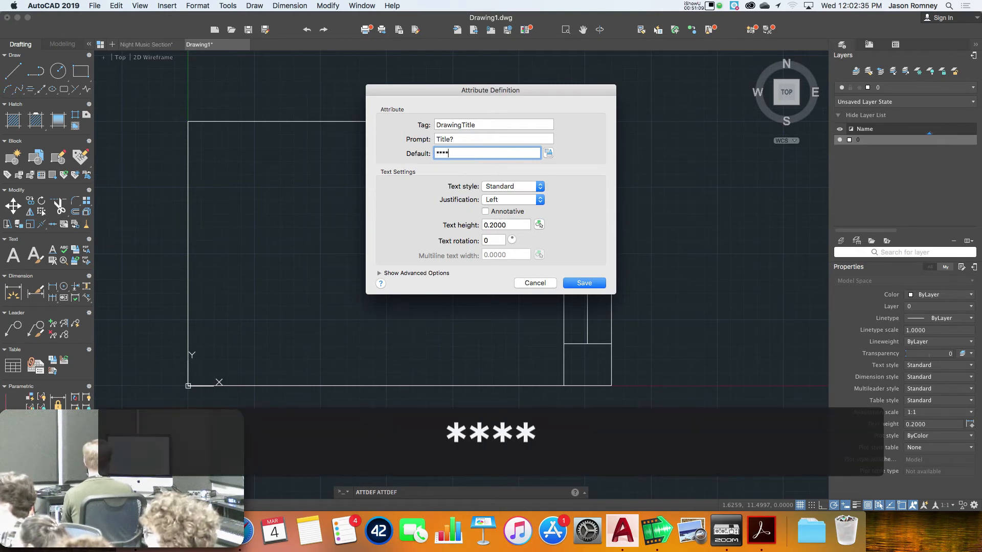
{"action": "type", "text": "T"}
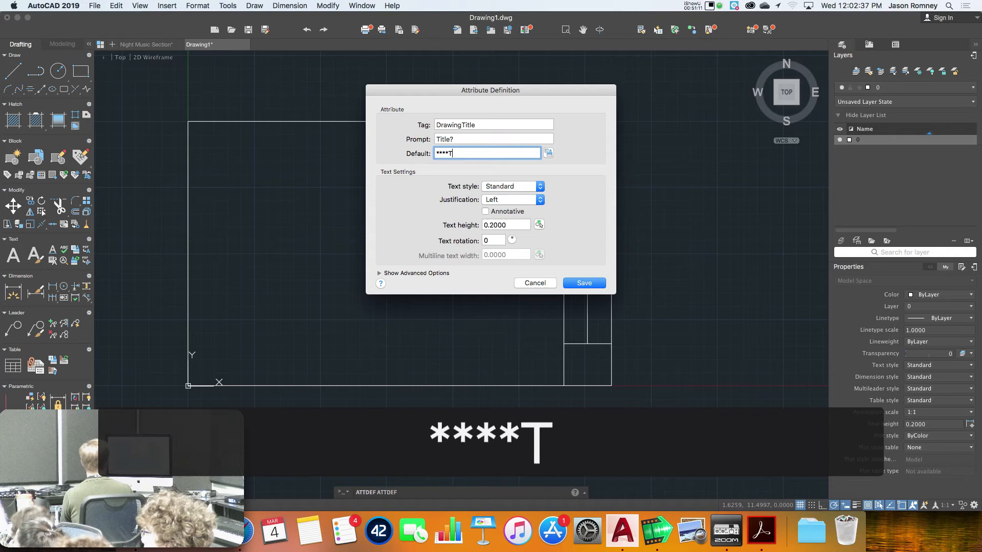
{"action": "type", "text": "IT"}
{"action": "key", "text": "BackSpace"}
{"action": "type", "text": "I"}
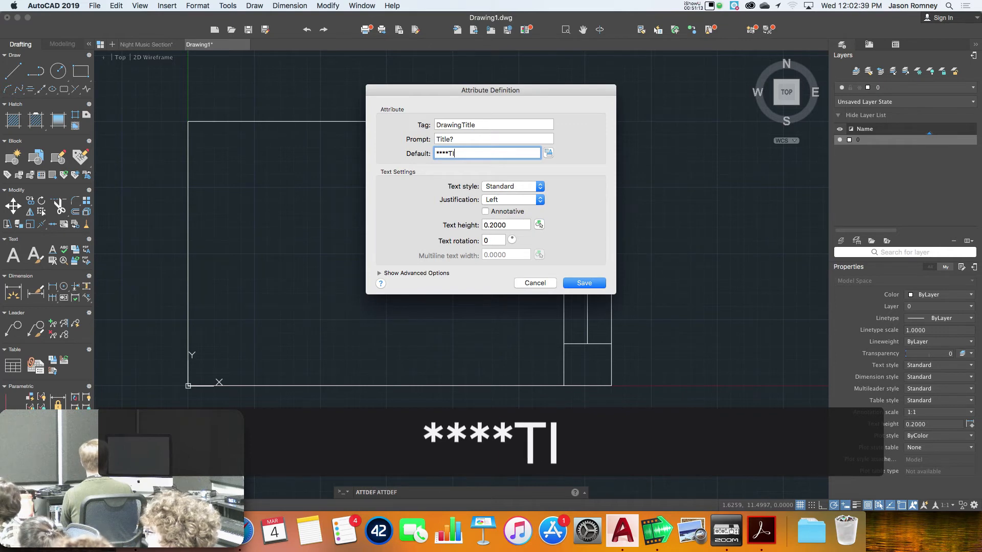
{"action": "type", "text": "TKE"}
{"action": "key", "text": "BackSpace"}
{"action": "key", "text": "BackSpace"}
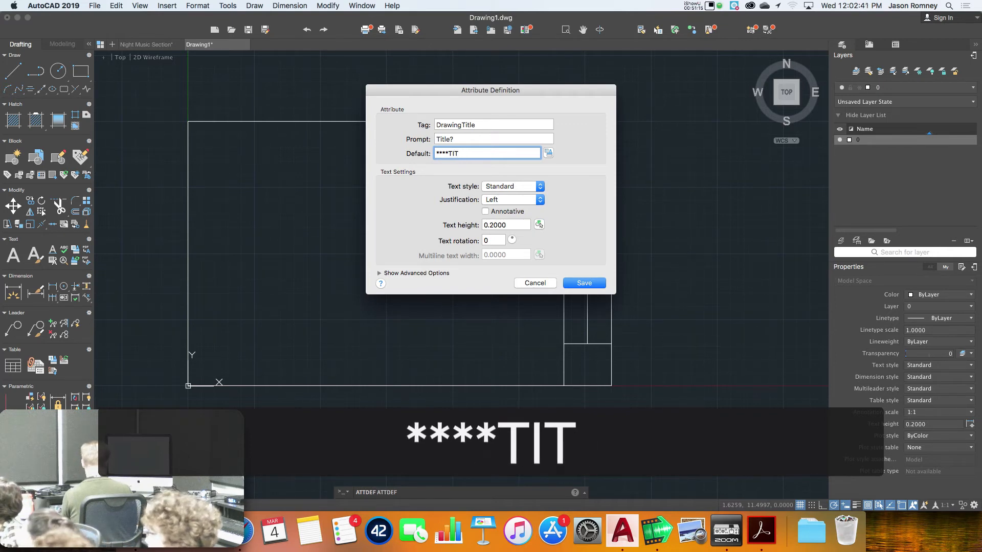
{"action": "type", "text": "LE****"}
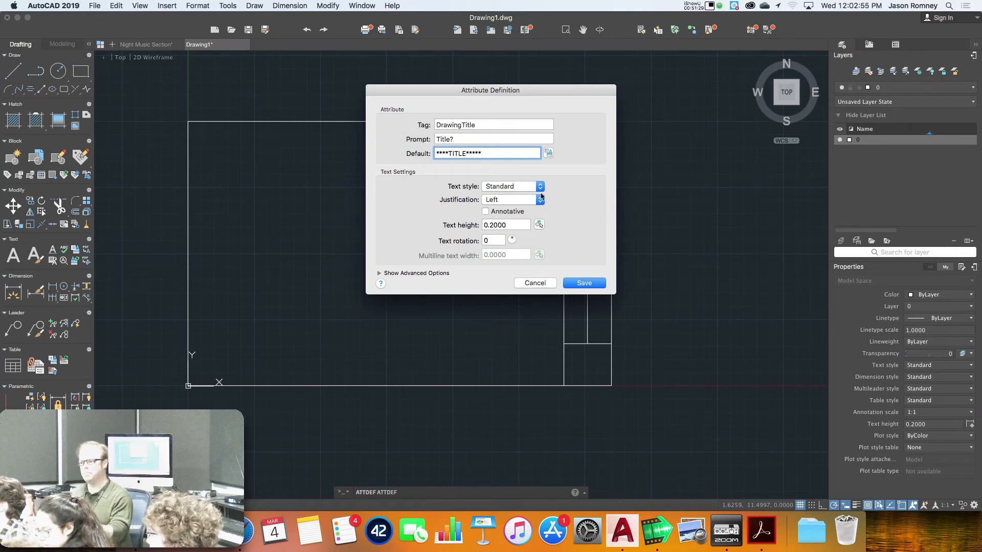
Place the DRAWINGTITLE attribute and rotate it 90° so it reads vertically
{"action": "left_click", "coordinate": [584, 283]}
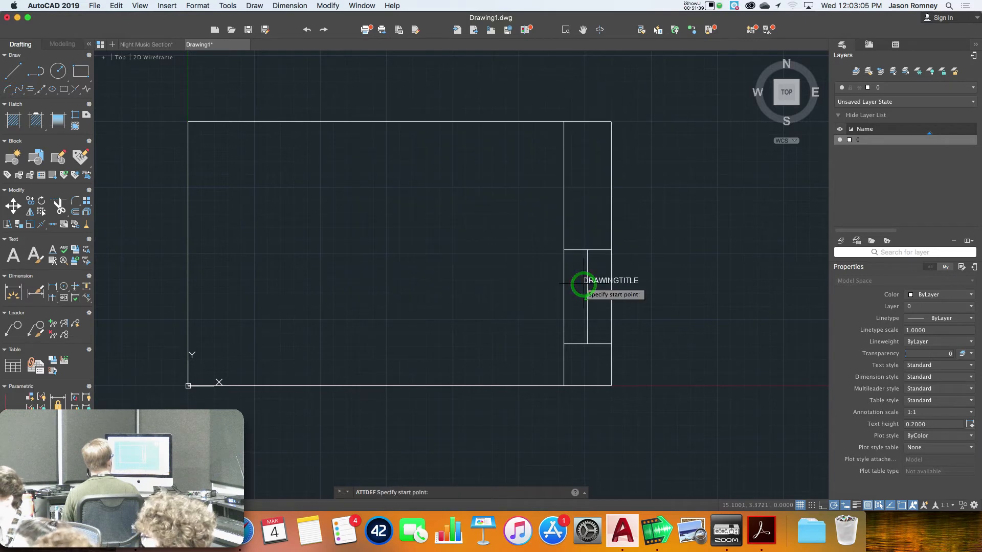
{"action": "left_click", "coordinate": [383, 303]}
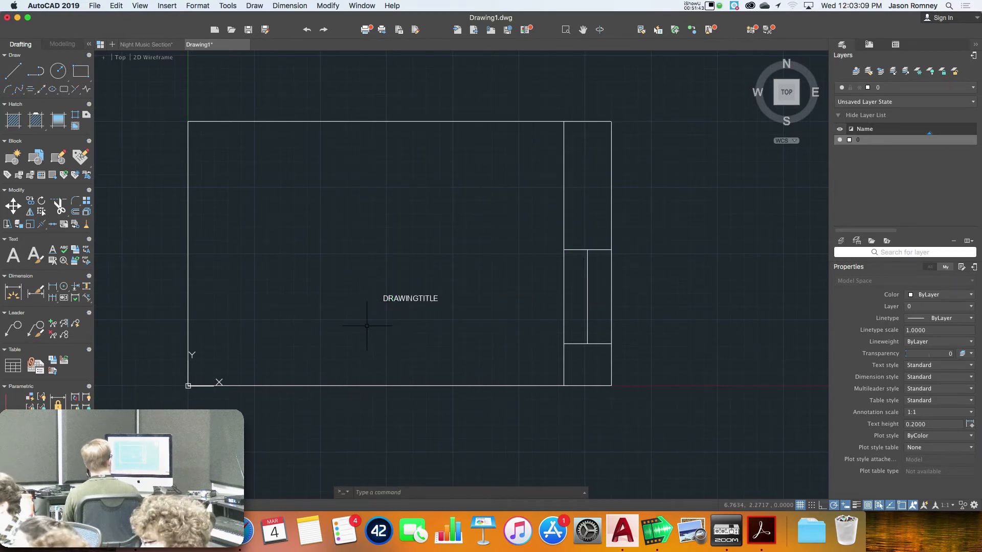
{"action": "type", "text": "ro"}
{"action": "key", "text": "Return"}
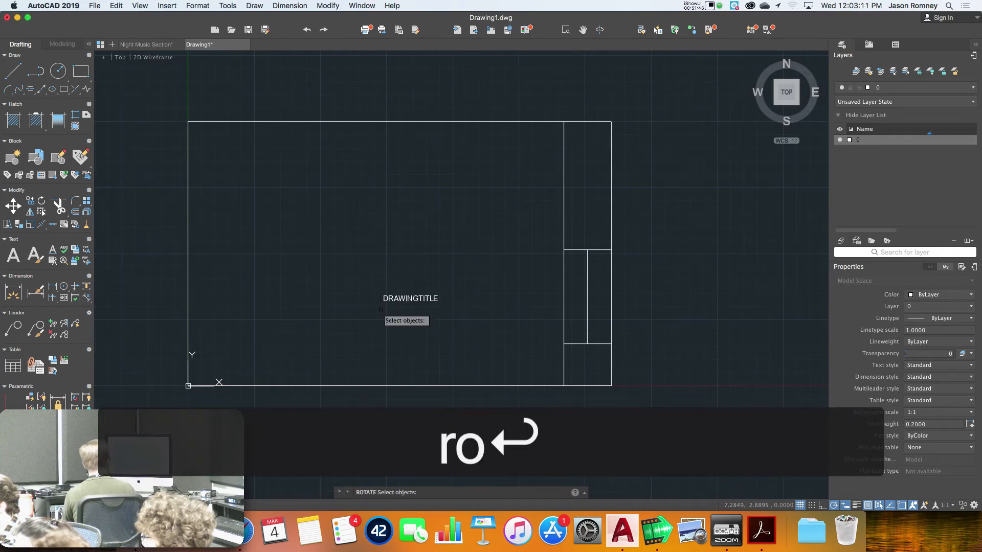
{"action": "left_click", "coordinate": [389, 298]}
{"action": "key", "text": "Return"}
{"action": "left_click", "coordinate": [382, 302]}
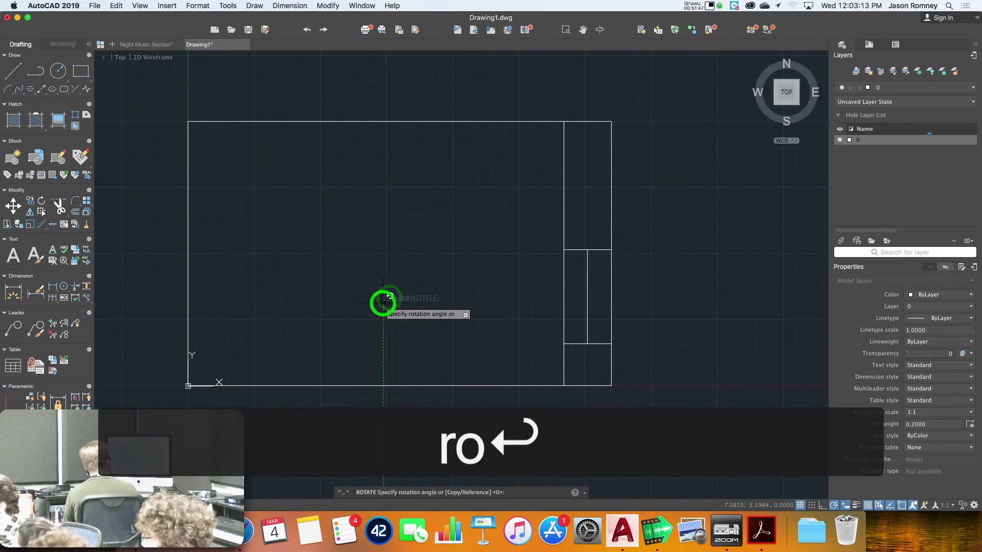
{"action": "left_click", "coordinate": [382, 228]}
Move the upright DRAWINGTITLE attribute into the right strip's narrow box and select it
{"action": "type", "text": "m"}
{"action": "key", "text": "Return"}
{"action": "left_click", "coordinate": [380, 280]}
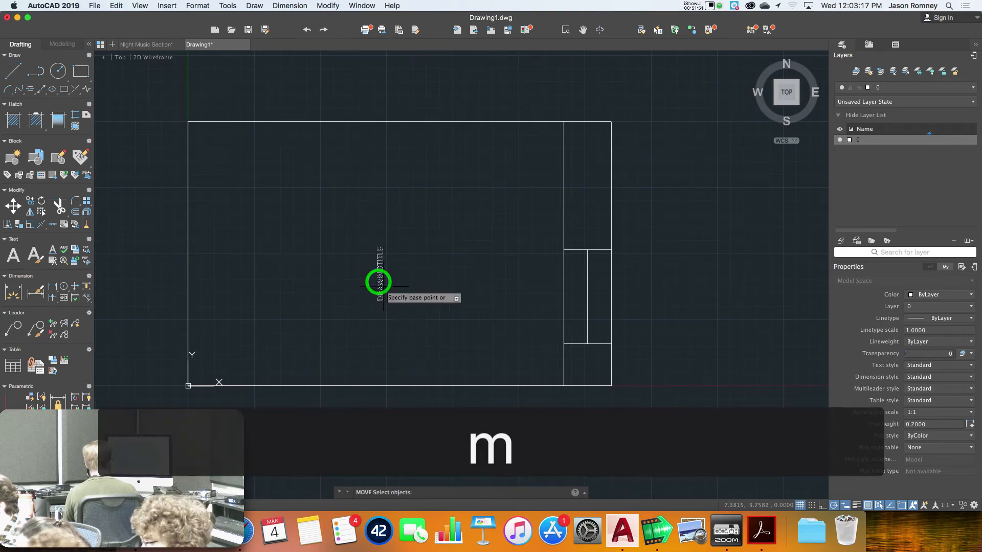
{"action": "key", "text": "Return"}
{"action": "left_click", "coordinate": [384, 303]}
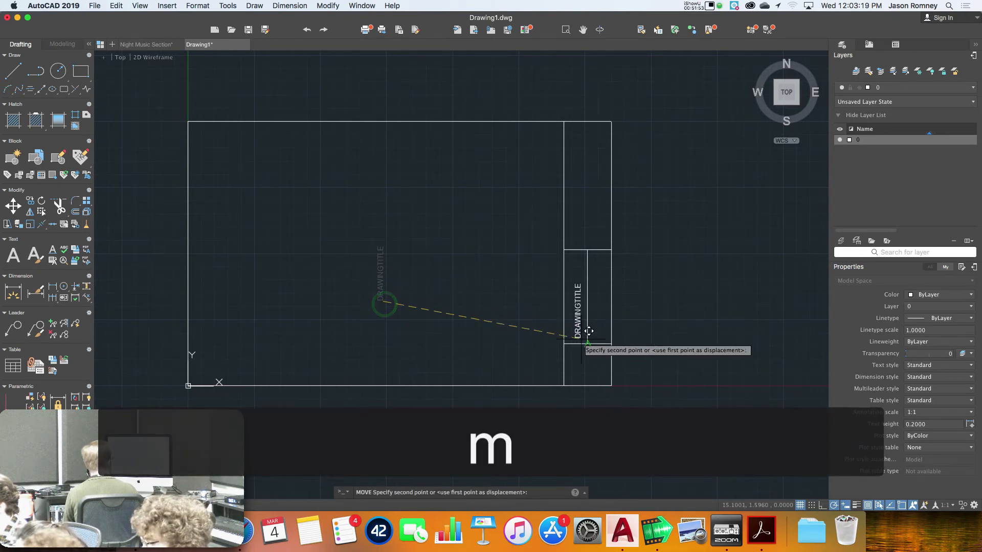
{"action": "scroll", "coordinate": [589, 328], "scroll_direction": "up", "scroll_amount": 4}
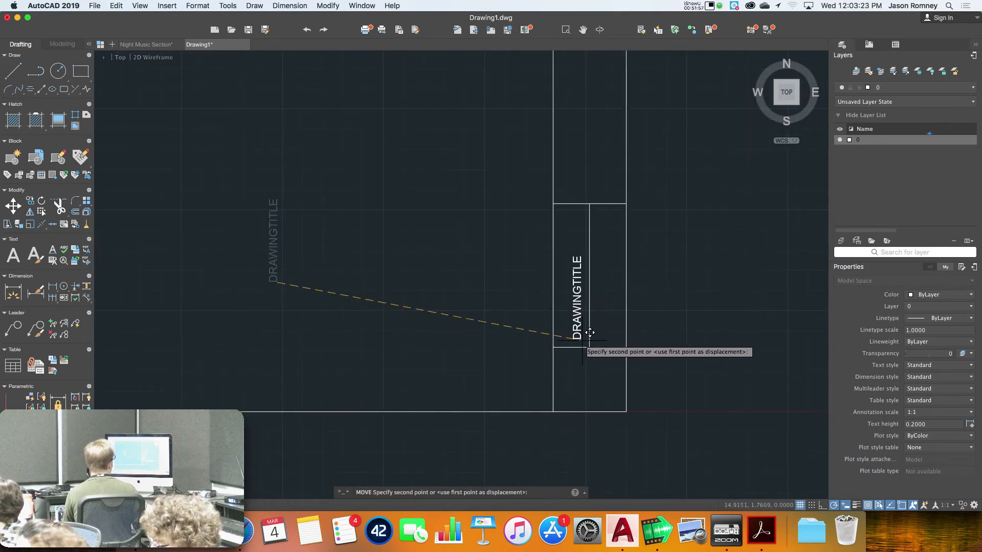
{"action": "left_click", "coordinate": [577, 341]}
{"action": "left_click", "coordinate": [575, 313]}
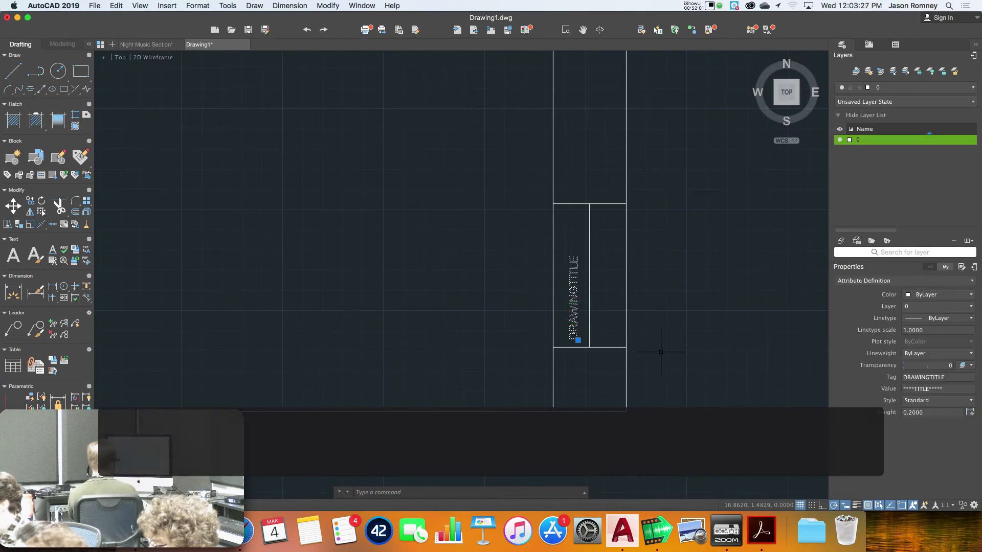
Change the DRAWINGTITLE Height value in Properties from 0.2000 to 0.3000
{"action": "left_click", "coordinate": [923, 413]}
{"action": "key", "text": "Left"}
{"action": "key", "text": "Left"}
{"action": "key", "text": "Left"}
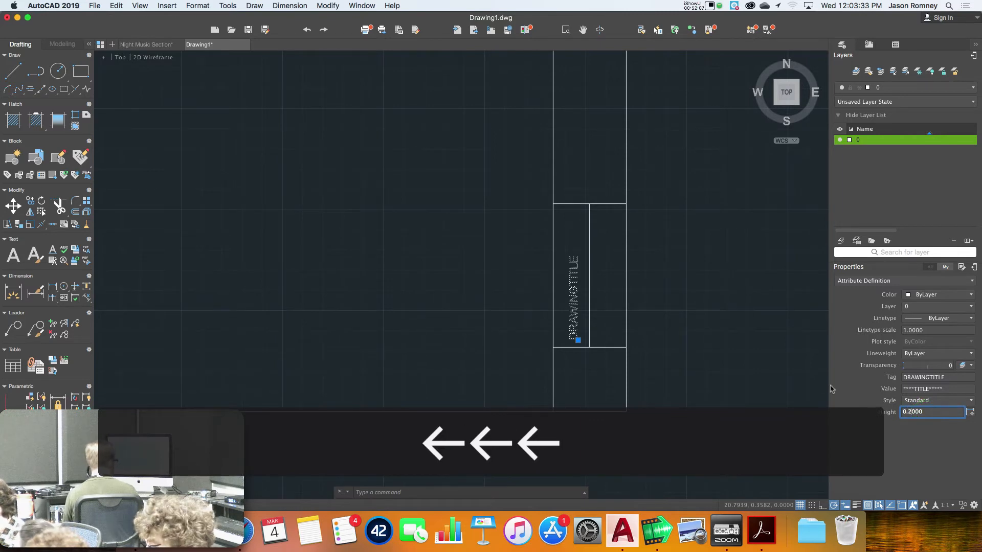
{"action": "type", "text": "3"}
{"action": "key", "text": "Return"}
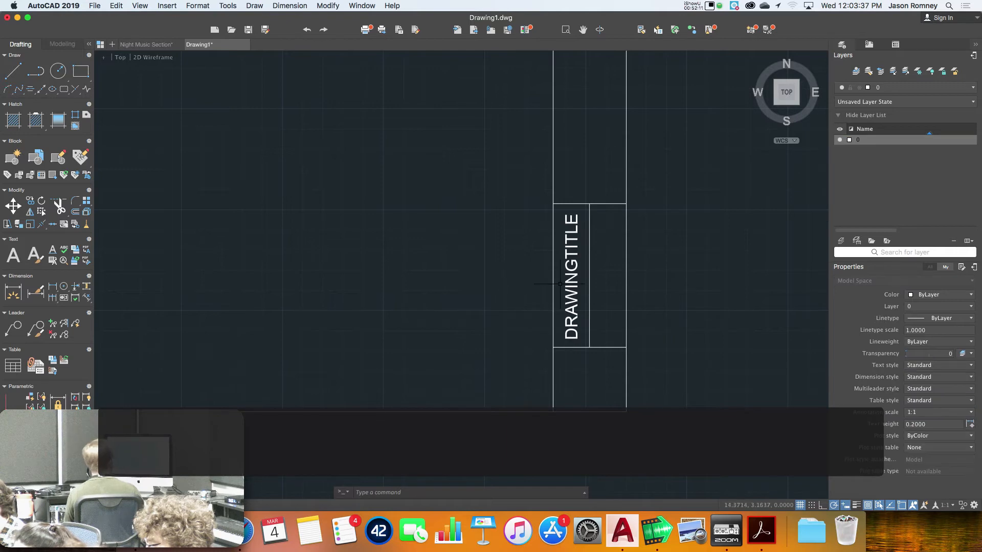
{"action": "left_click", "coordinate": [572, 281]}
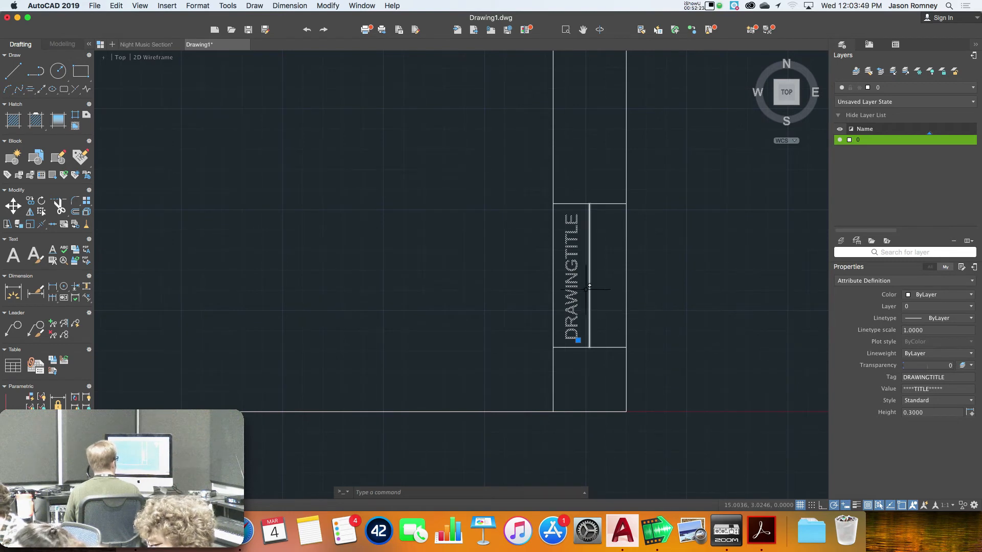
{"action": "double_click", "coordinate": [570, 286]}
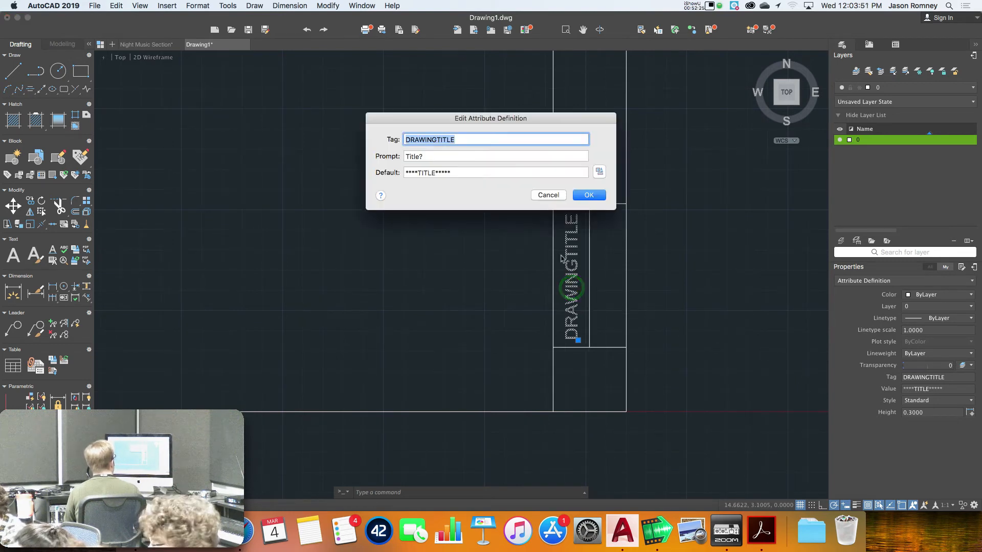
{"action": "left_click", "coordinate": [597, 173]}
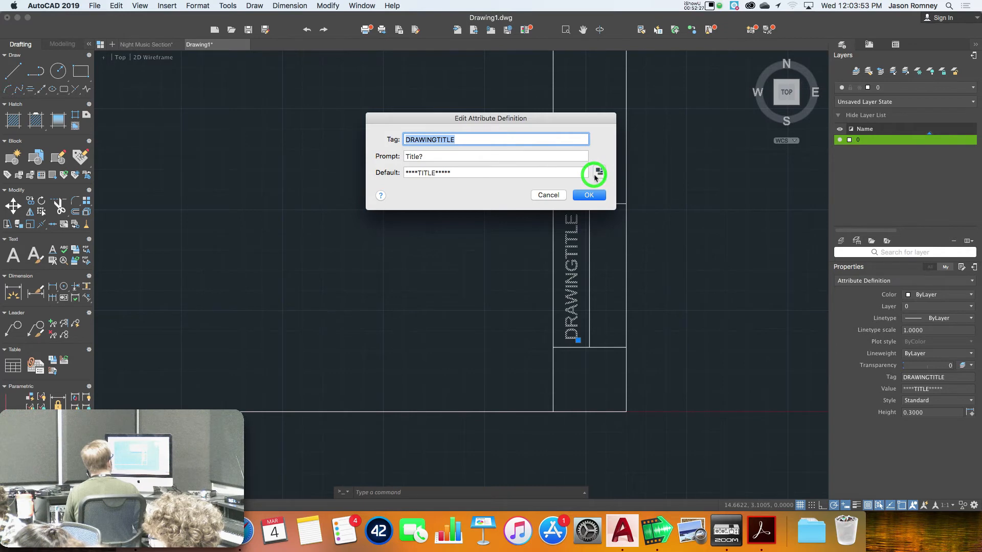
{"action": "left_click", "coordinate": [651, 282]}
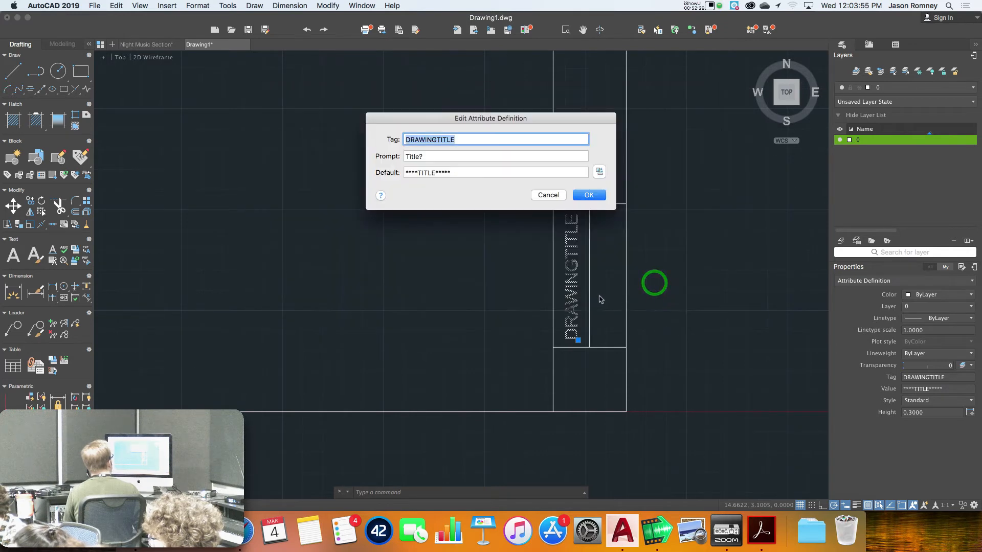
{"action": "key", "text": "Return"}
{"action": "key", "text": "Escape"}
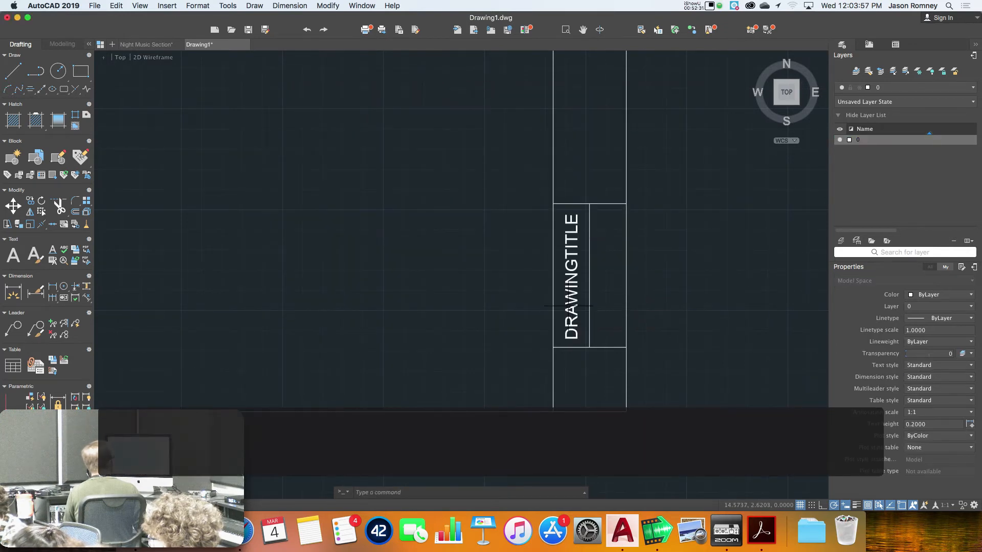
{"action": "left_click", "coordinate": [572, 302]}
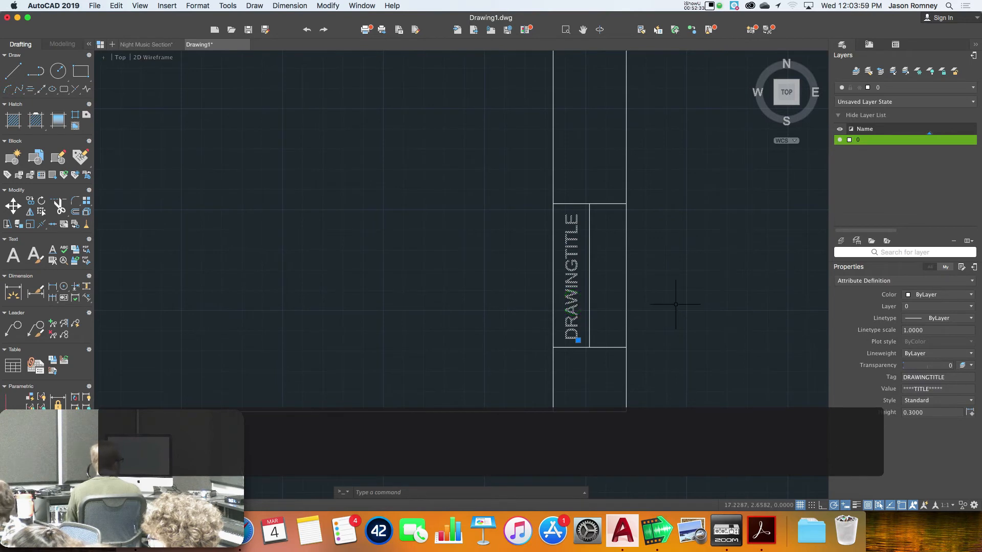
{"action": "left_click", "coordinate": [867, 286]}
{"action": "left_click", "coordinate": [870, 283]}
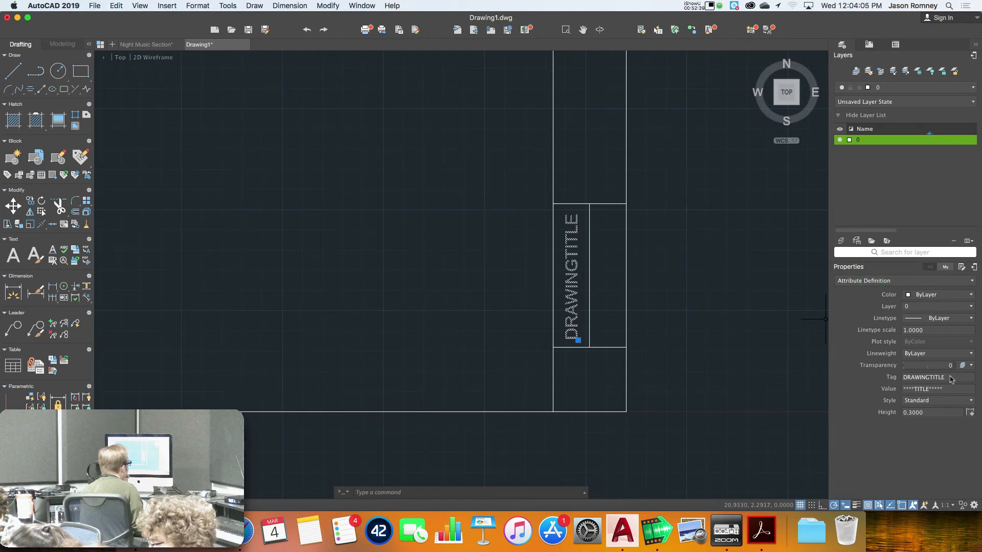
{"action": "left_click", "coordinate": [972, 402]}
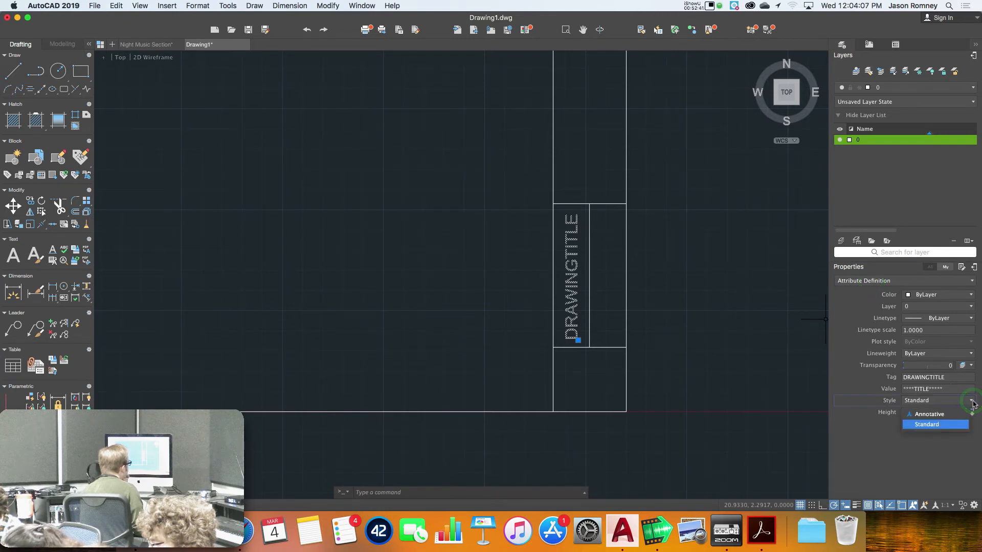
{"action": "left_click", "coordinate": [971, 401]}
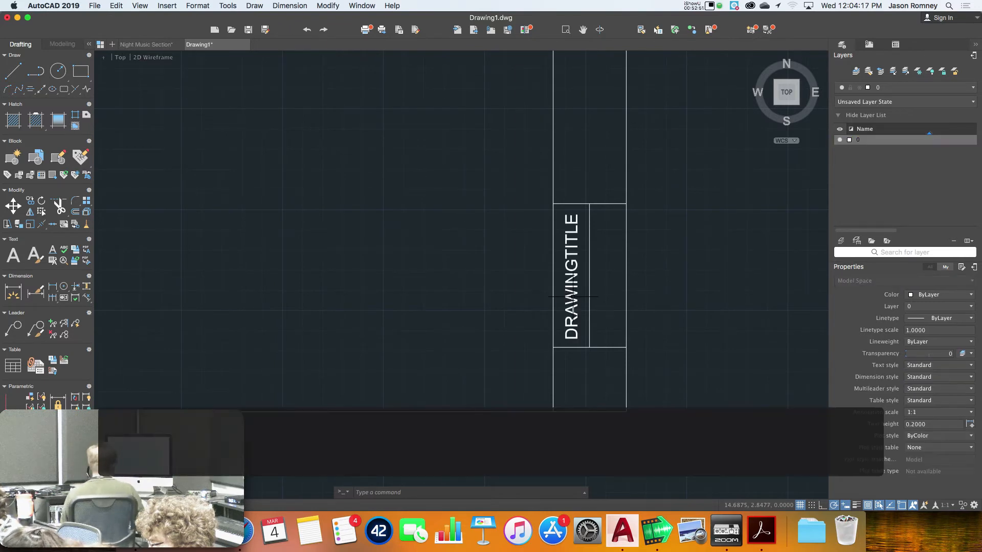
{"action": "left_click", "coordinate": [572, 297]}
{"action": "right_click", "coordinate": [573, 298]}
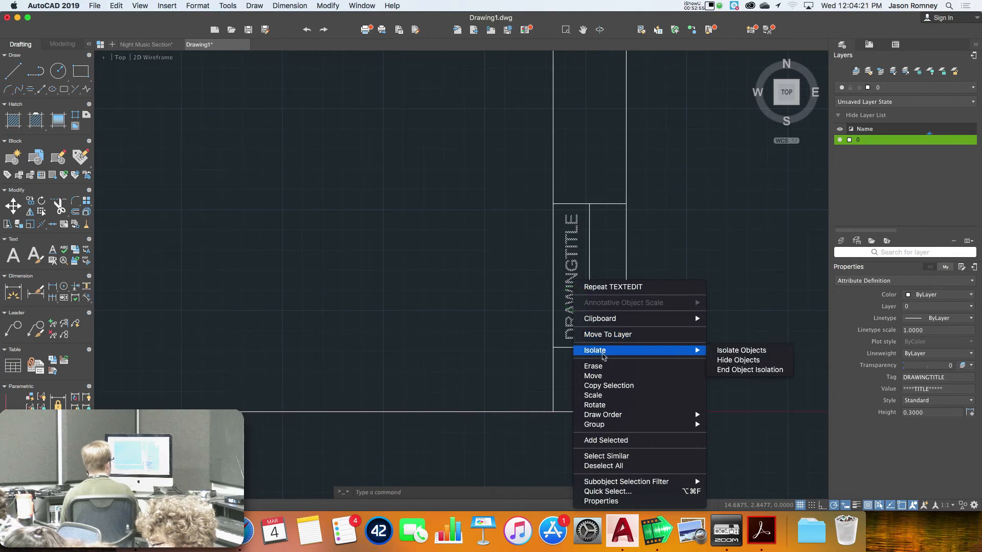
{"action": "left_click", "coordinate": [609, 286]}
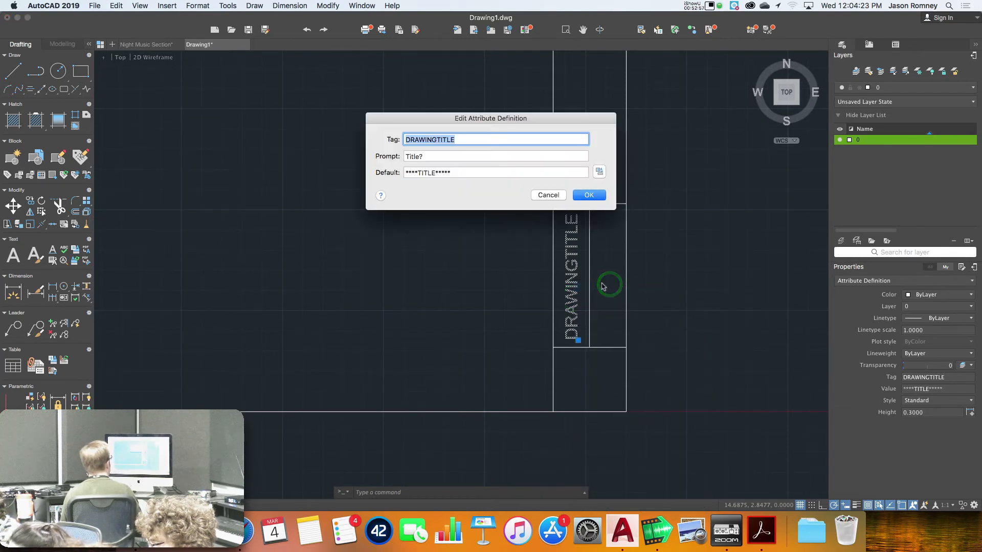
{"action": "left_click", "coordinate": [571, 173]}
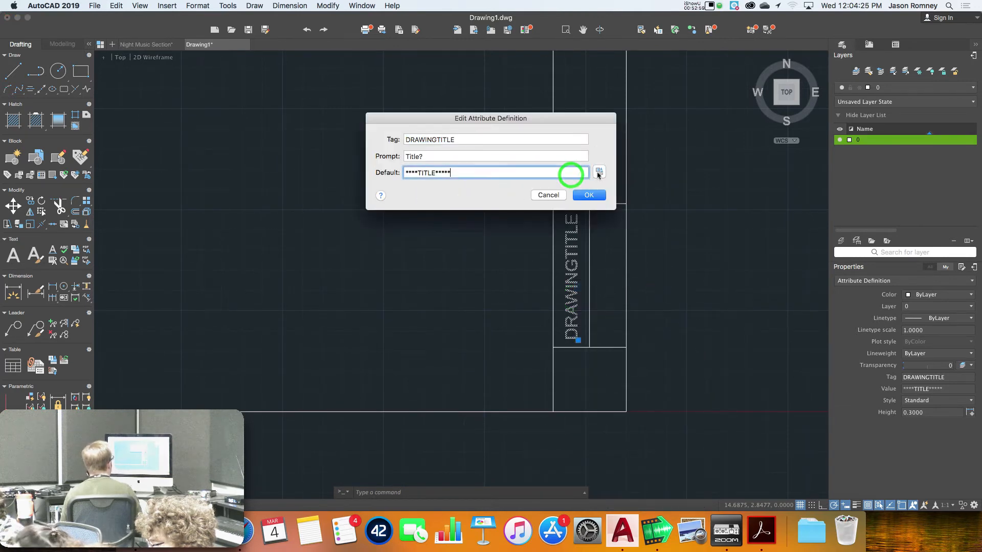
{"action": "left_click", "coordinate": [598, 173]}
{"action": "left_click", "coordinate": [651, 280]}
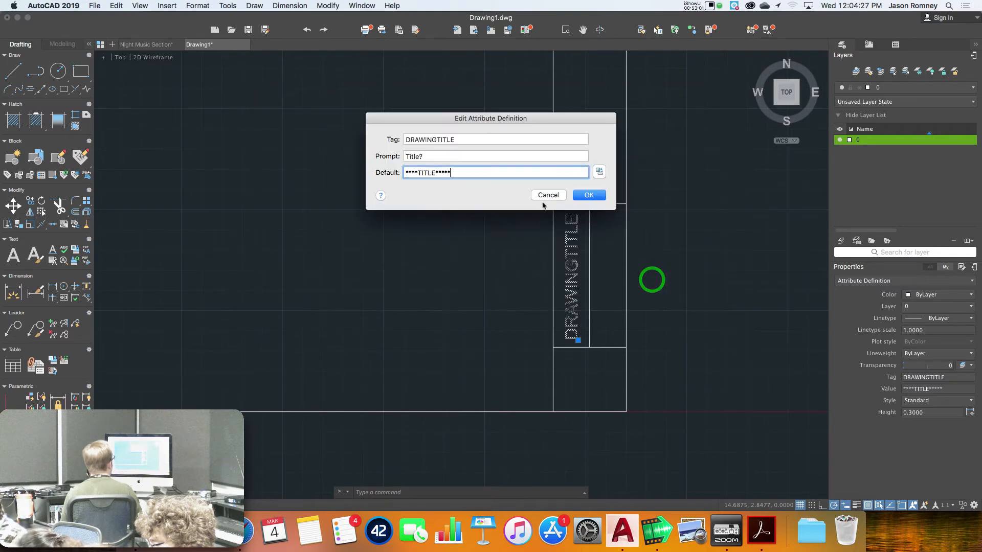
{"action": "left_click", "coordinate": [547, 196]}
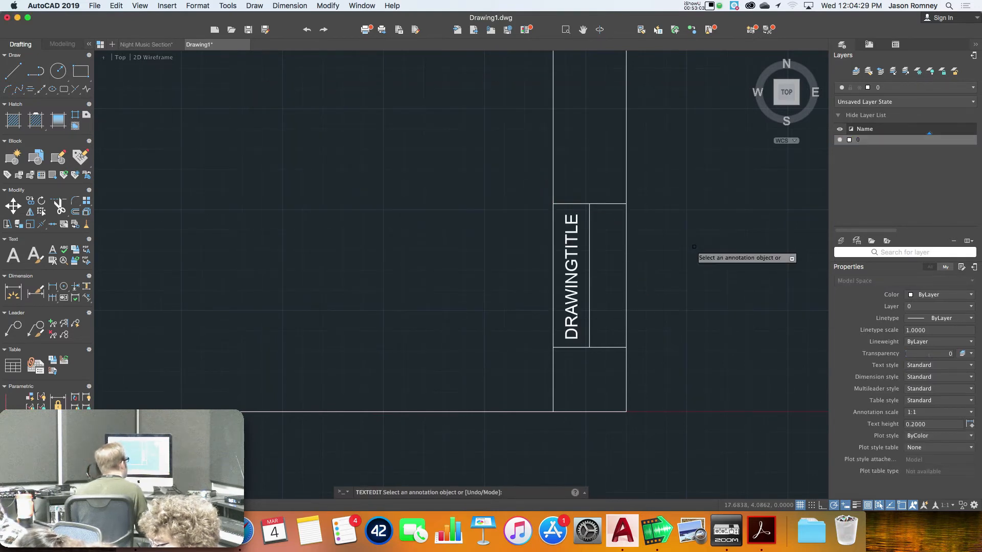
{"action": "key", "text": "Escape"}
{"action": "left_click", "coordinate": [573, 274]}
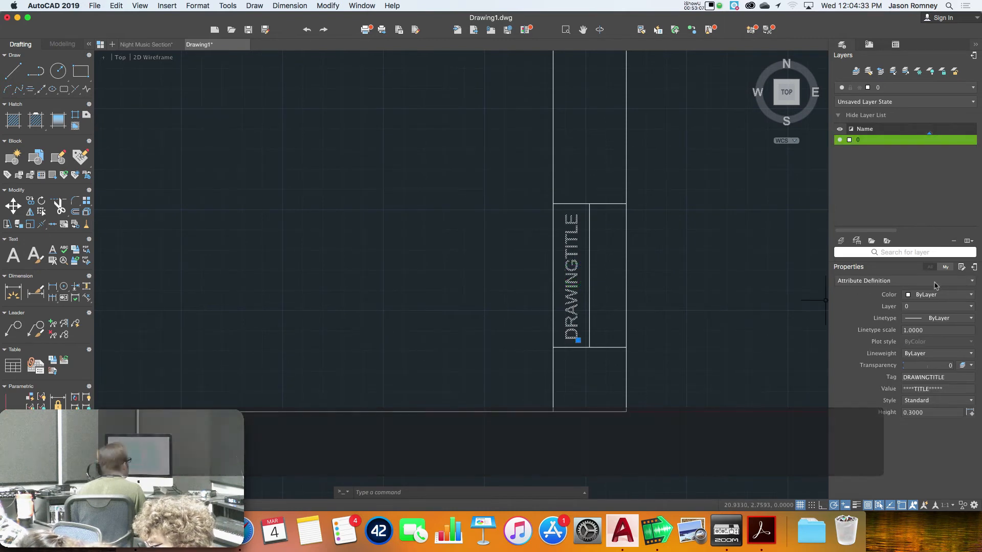
{"action": "left_click", "coordinate": [870, 283]}
{"action": "left_click", "coordinate": [871, 289]}
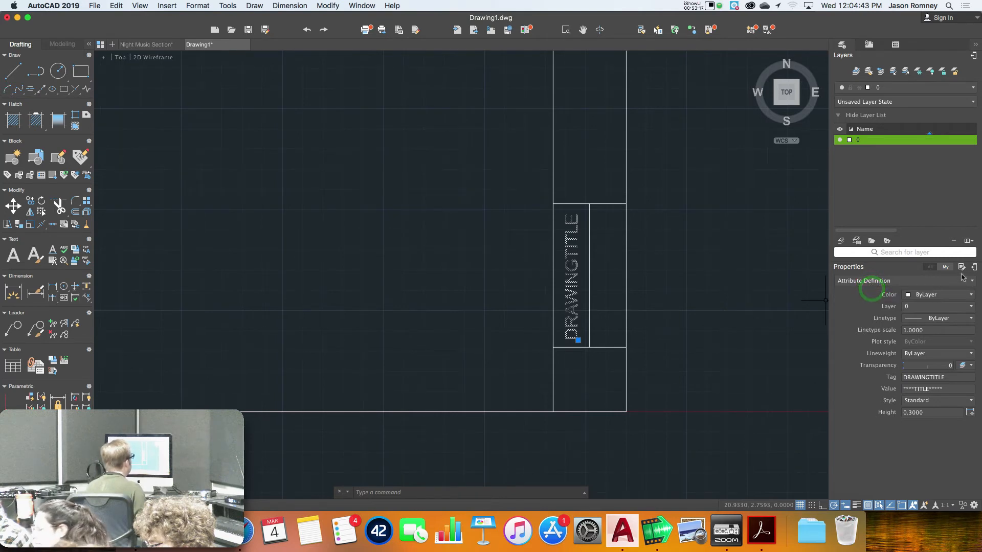
{"action": "left_click", "coordinate": [924, 402]}
{"action": "left_click", "coordinate": [841, 368]}
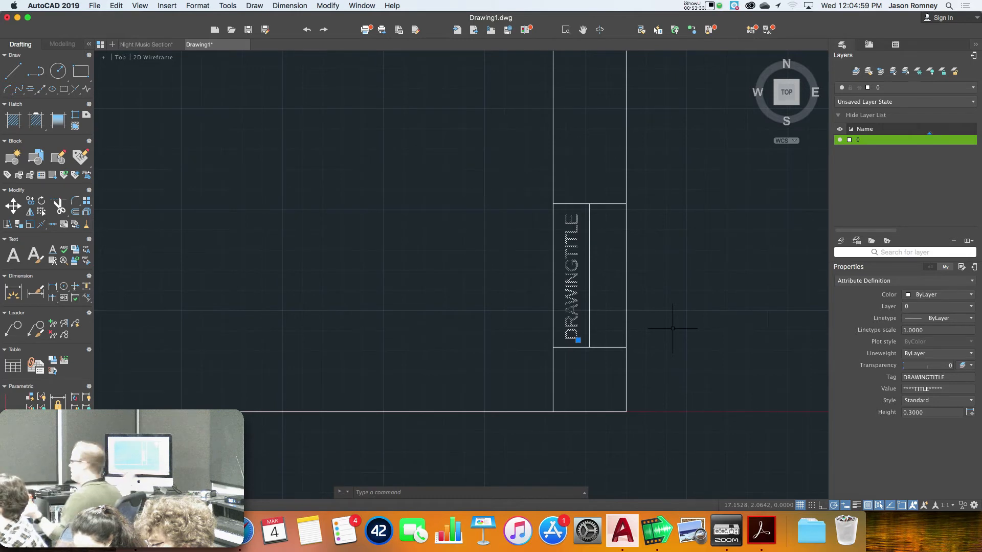
{"action": "key", "text": "Escape"}
{"action": "left_click", "coordinate": [574, 289]}
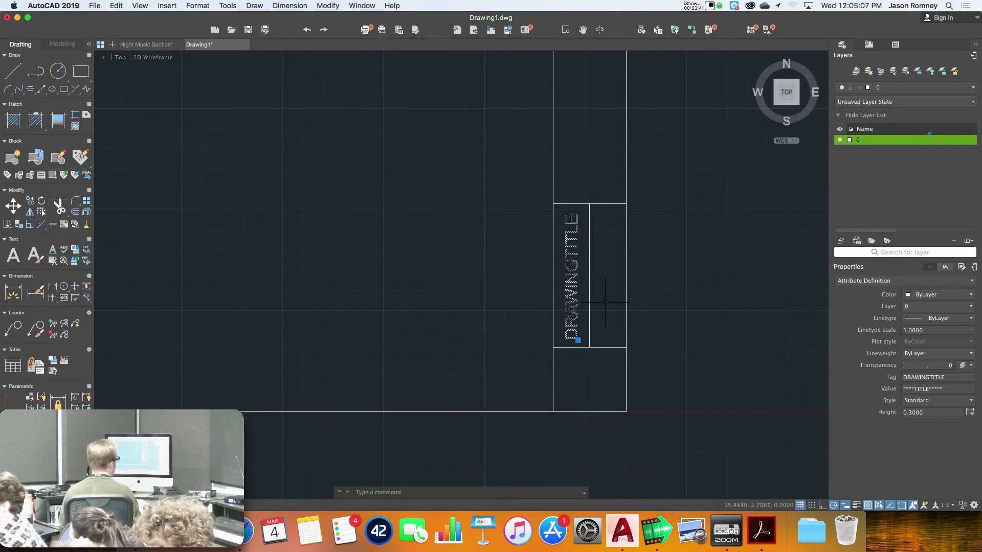
{"action": "key", "text": "Escape"}
Open a new Attribute Definition with ATT and pick Fit from the Justification list
{"action": "type", "text": "att"}
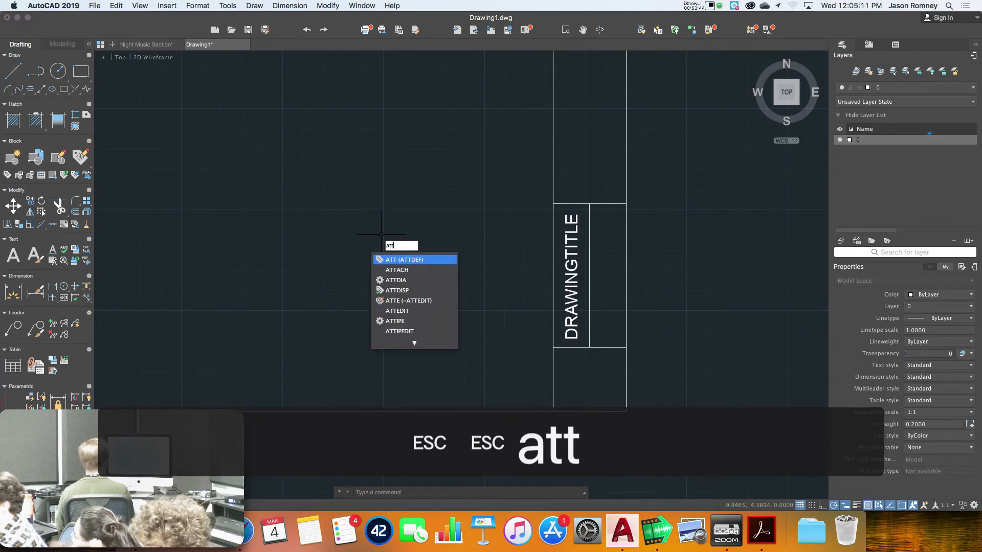
{"action": "key", "text": "Return"}
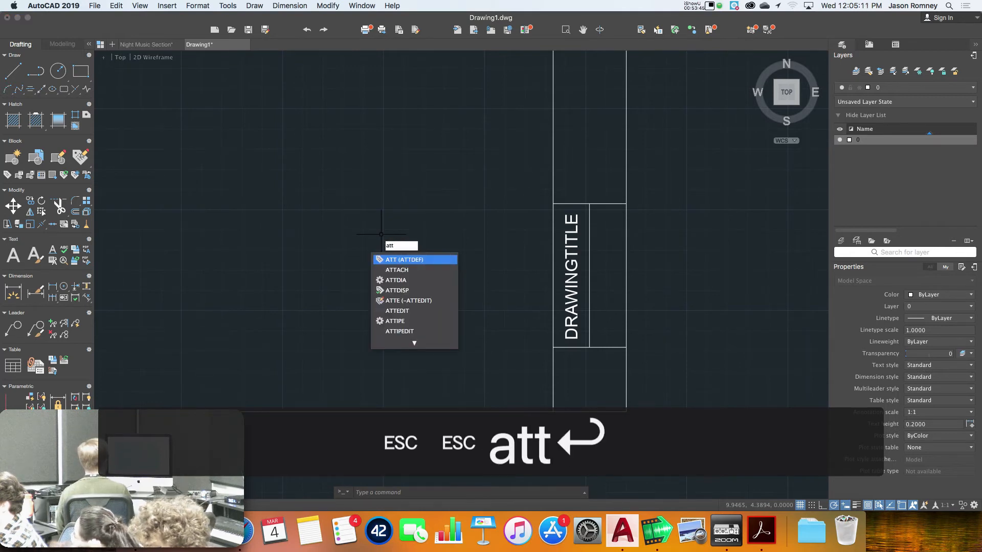
{"action": "left_click", "coordinate": [513, 199]}
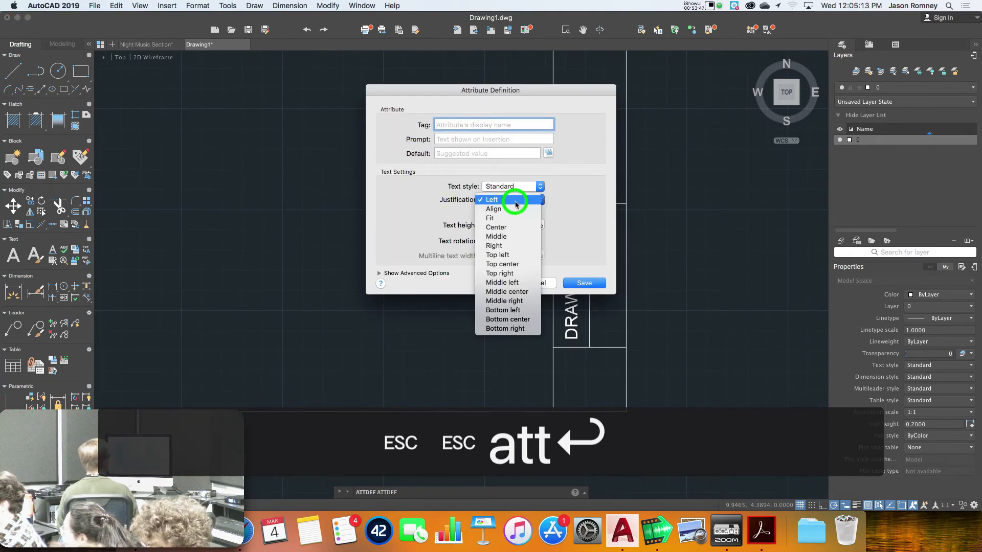
{"action": "left_click", "coordinate": [500, 220]}
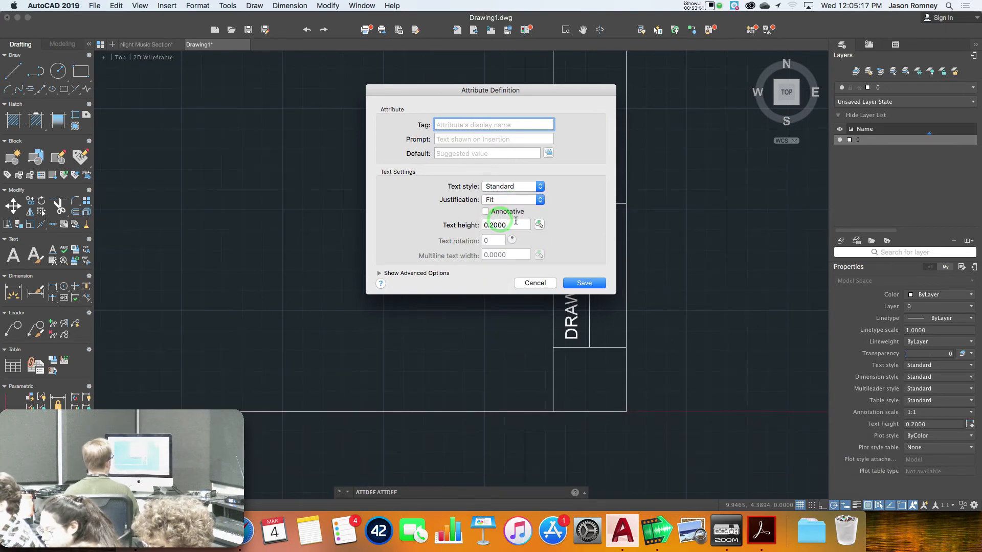
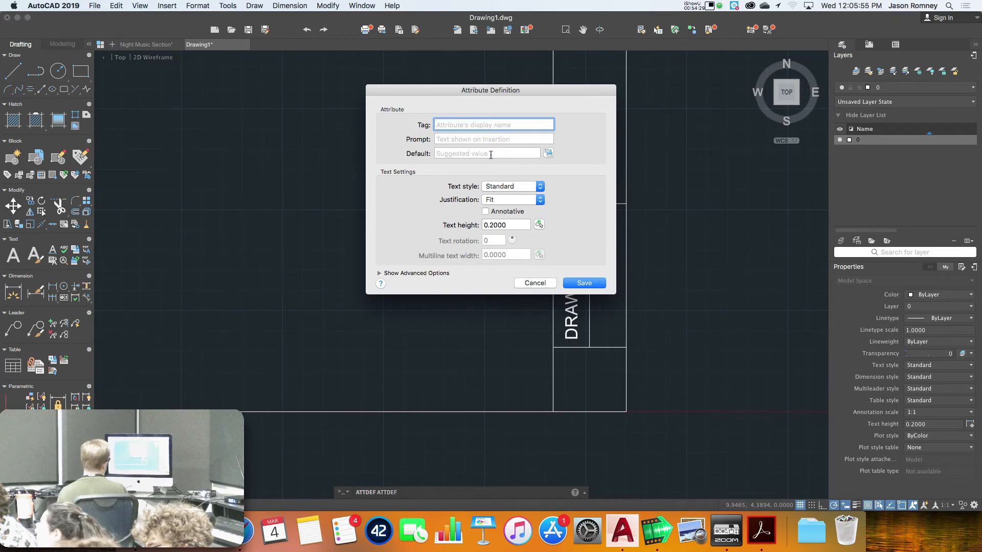
Define the SHOW attribute with prompt 'Show Title?' and default '***Show Title***', picking its baseline start
{"action": "type", "text": "sca"}
{"action": "key", "text": "BackSpace"}
{"action": "key", "text": "BackSpace"}
{"action": "key", "text": "BackSpace"}
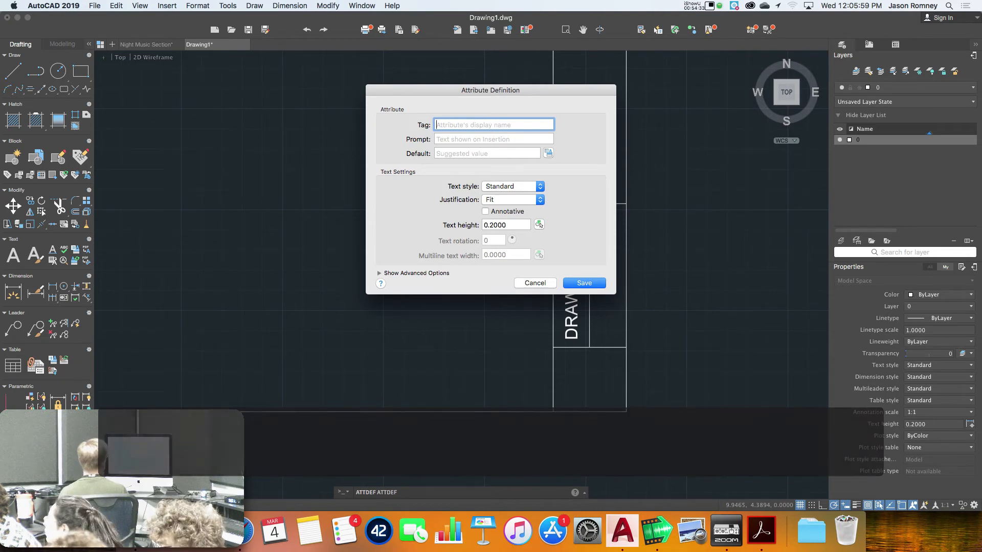
{"action": "type", "text": "Show"}
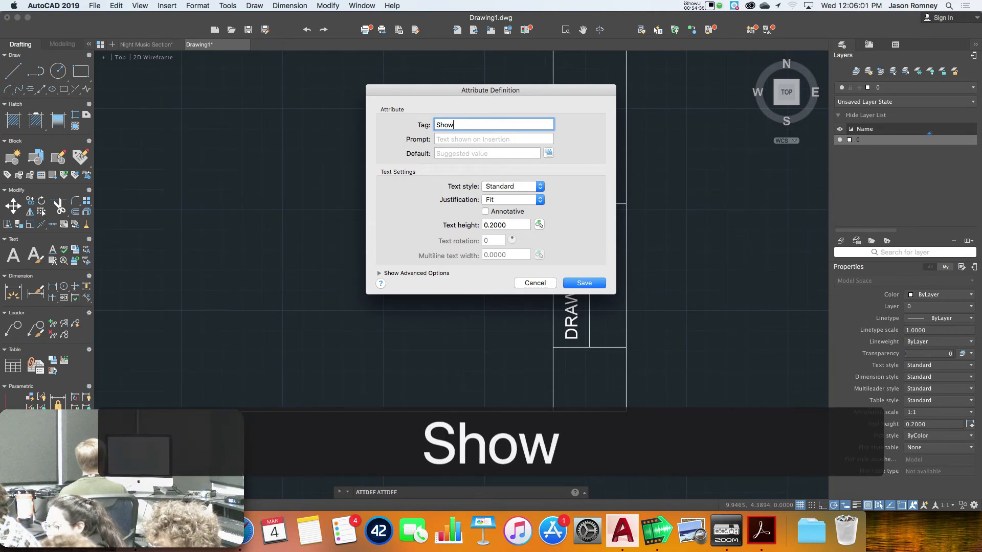
{"action": "key", "text": "Tab"}
{"action": "type", "text": "Show Title?"}
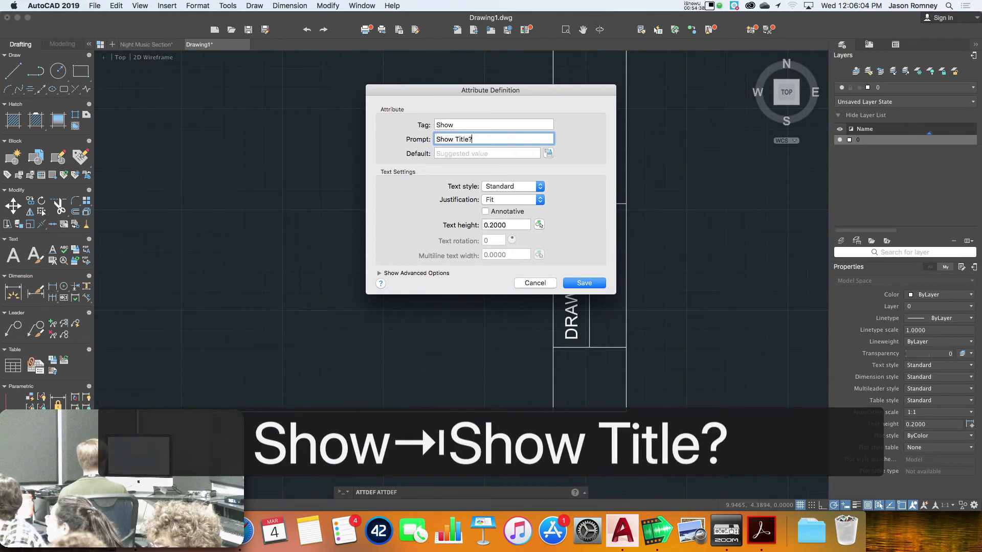
{"action": "key", "text": "Tab"}
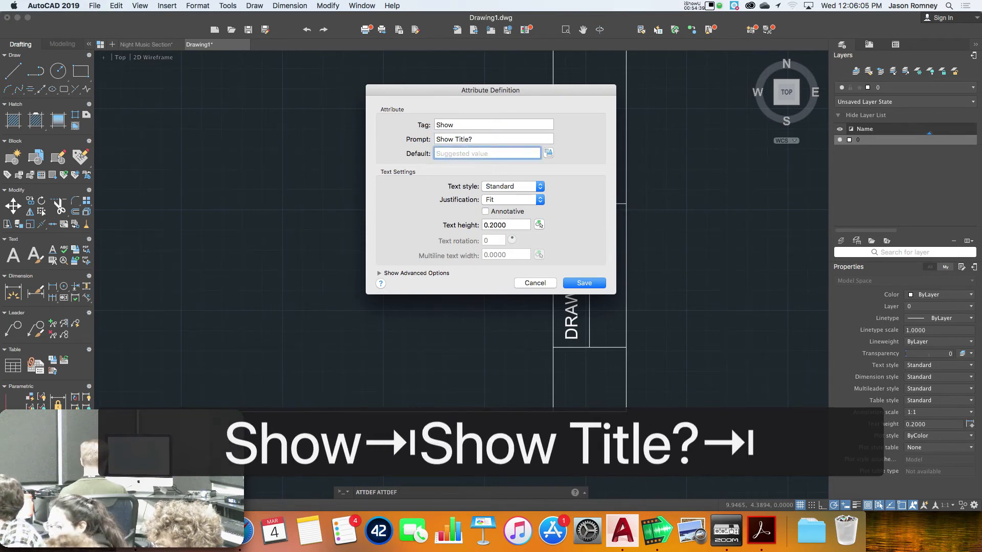
{"action": "type", "text": "***"}
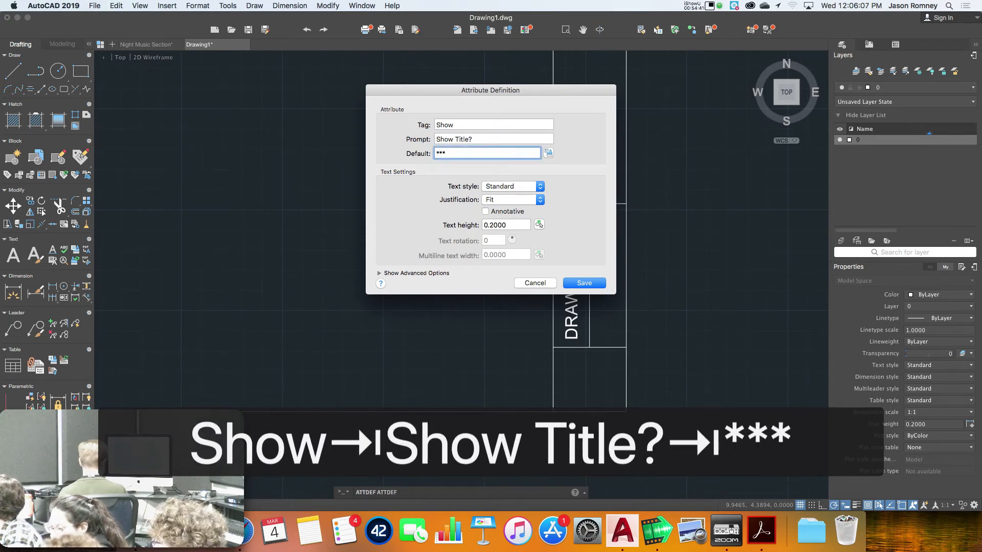
{"action": "type", "text": "Show "}
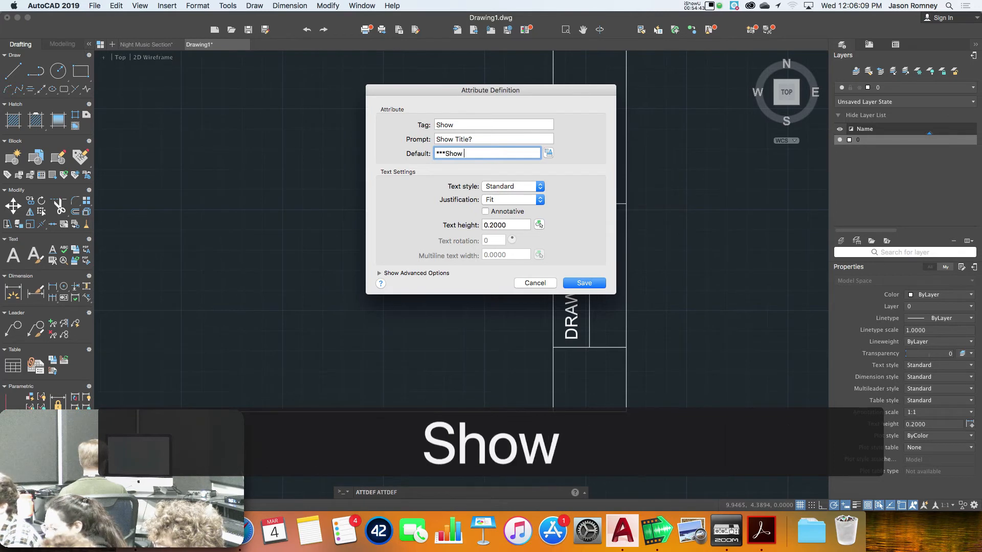
{"action": "type", "text": "Title***"}
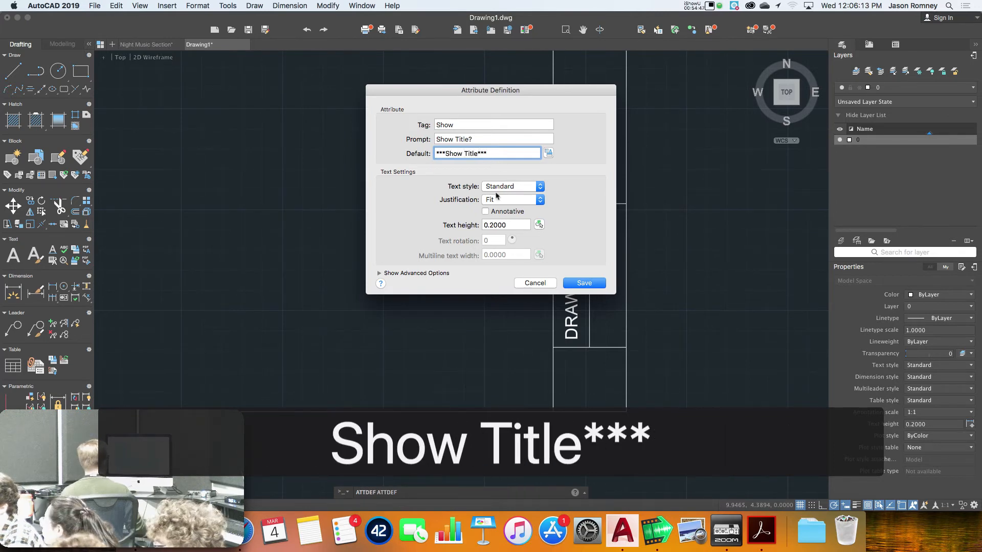
{"action": "left_click", "coordinate": [584, 283]}
{"action": "left_click", "coordinate": [329, 277]}
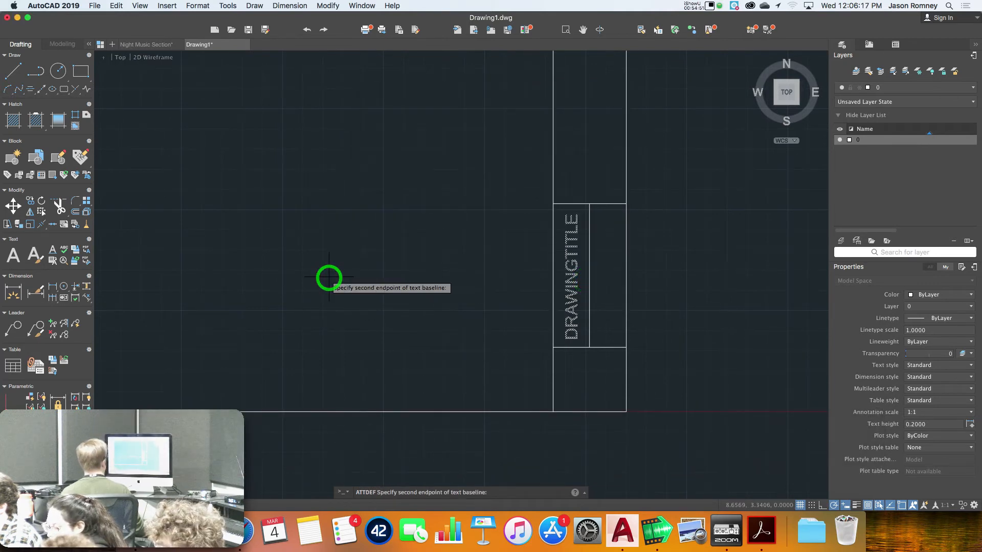
Finish placing SHOW, then try a reference-angle rotation that leaves it horizontal
{"action": "left_click", "coordinate": [369, 272]}
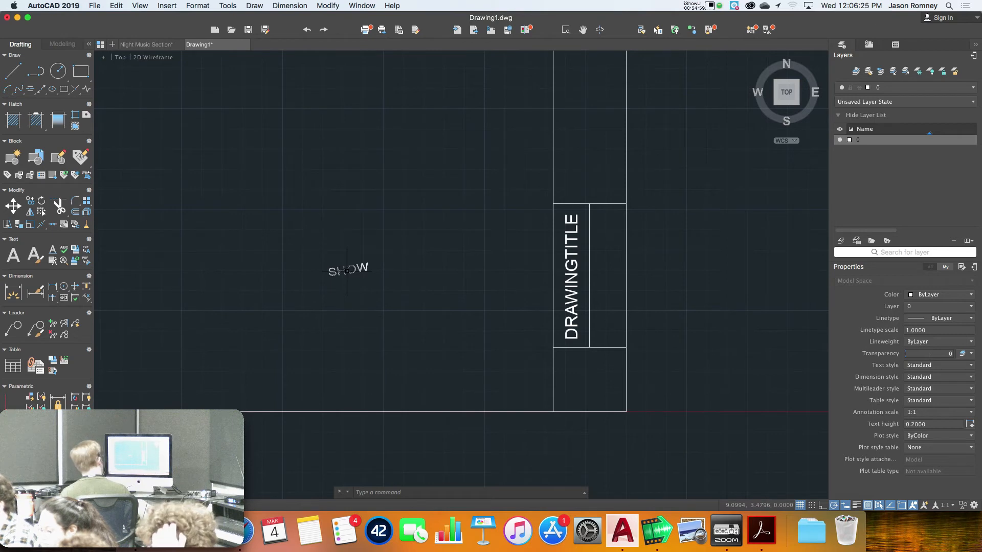
{"action": "type", "text": "ro"}
{"action": "key", "text": "Return"}
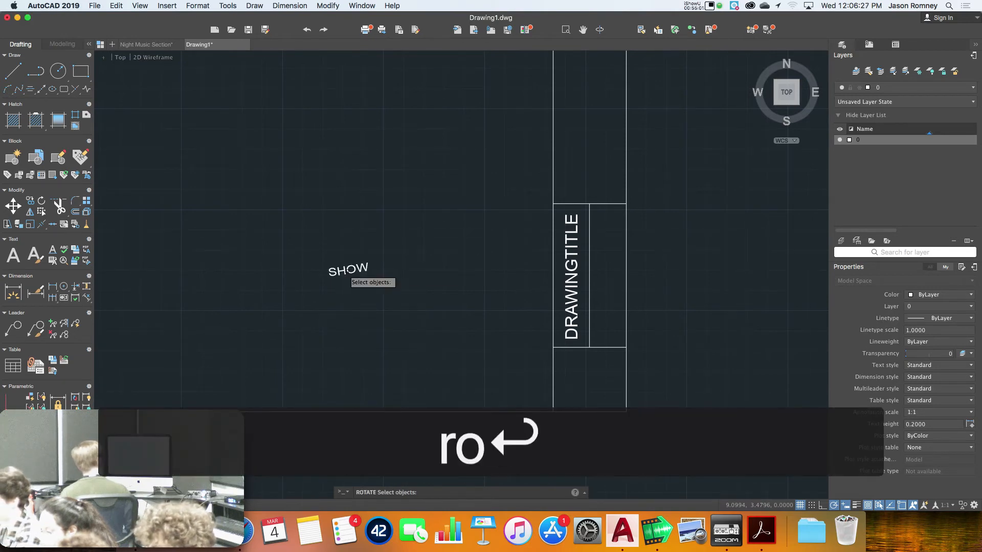
{"action": "left_click", "coordinate": [336, 272]}
{"action": "right_click", "coordinate": [336, 272]}
{"action": "left_click", "coordinate": [329, 278]}
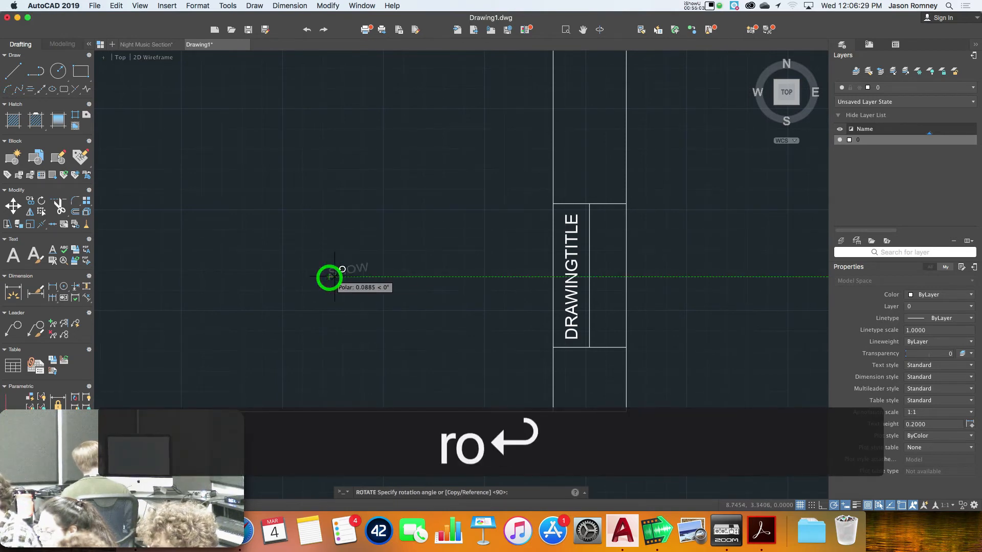
{"action": "type", "text": "r"}
{"action": "key", "text": "space"}
{"action": "left_click", "coordinate": [330, 277]}
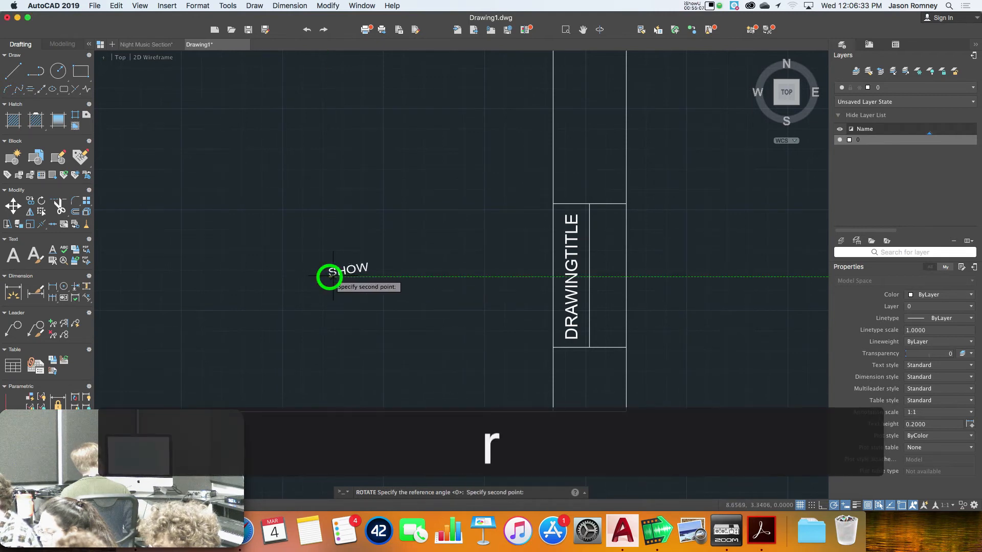
{"action": "left_click", "coordinate": [369, 272]}
{"action": "left_click", "coordinate": [375, 276]}
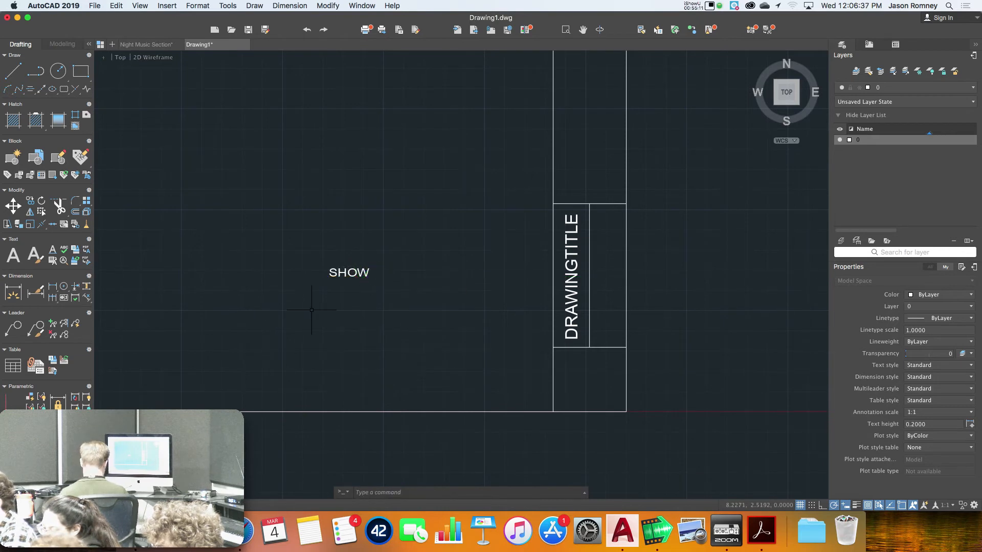
Rotate SHOW 90° about its lower-left corner so it stands vertical
{"action": "type", "text": "ro"}
{"action": "key", "text": "Return"}
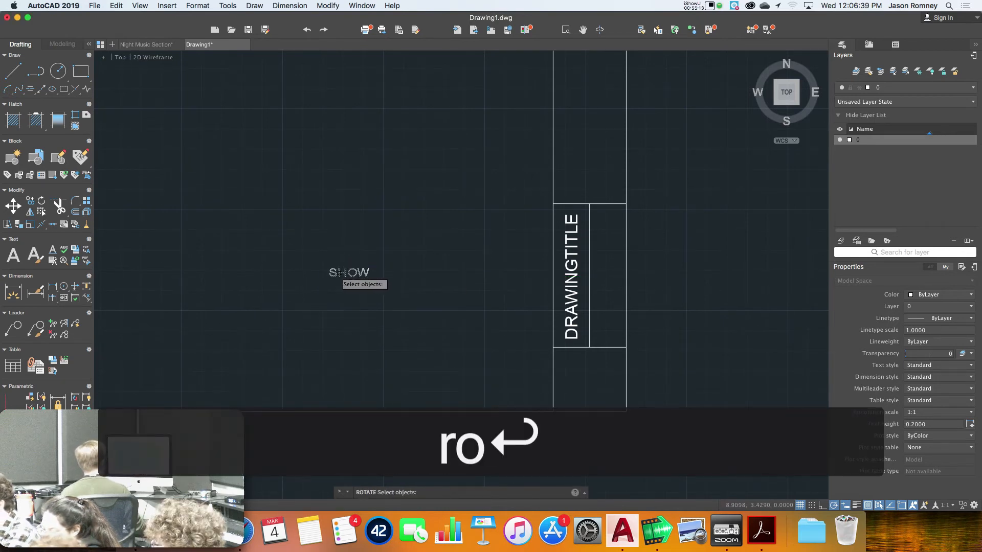
{"action": "left_click", "coordinate": [335, 271]}
{"action": "right_click", "coordinate": [329, 276]}
{"action": "left_click", "coordinate": [329, 279]}
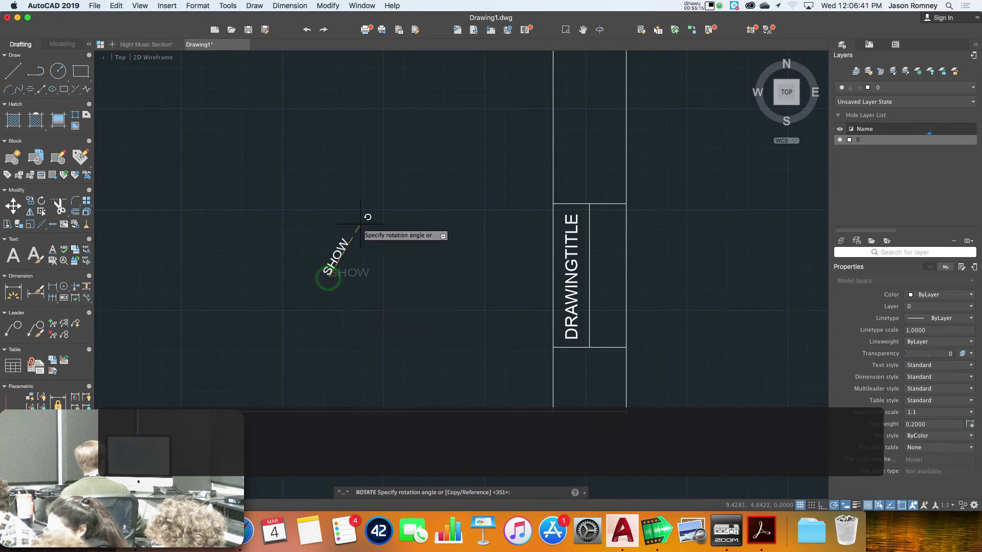
{"action": "left_click", "coordinate": [329, 167]}
Move SHOW into the box beside DRAWINGTITLE
{"action": "type", "text": "m"}
{"action": "key", "text": "Return"}
{"action": "left_click", "coordinate": [325, 266]}
{"action": "right_click", "coordinate": [324, 254]}
{"action": "left_click", "coordinate": [329, 277]}
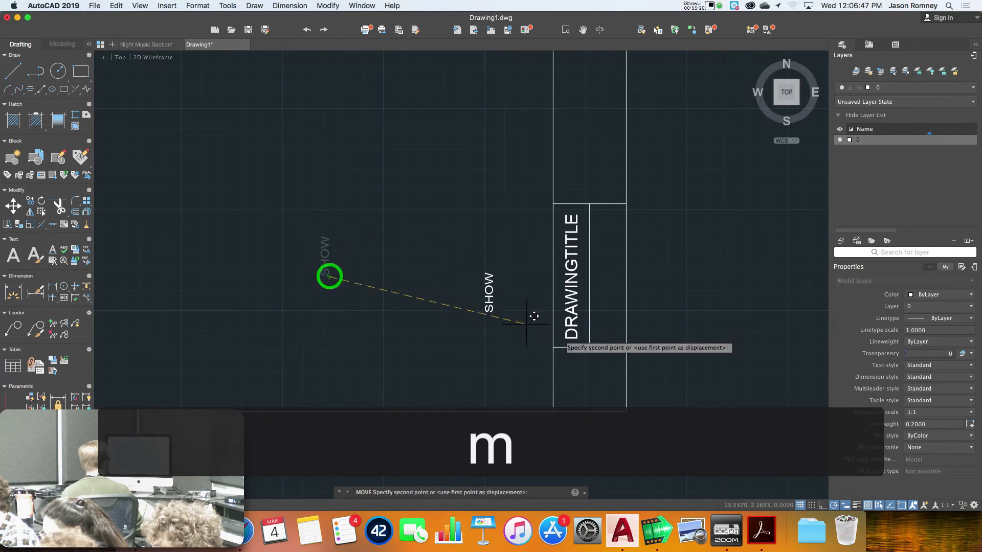
{"action": "left_click", "coordinate": [617, 341]}
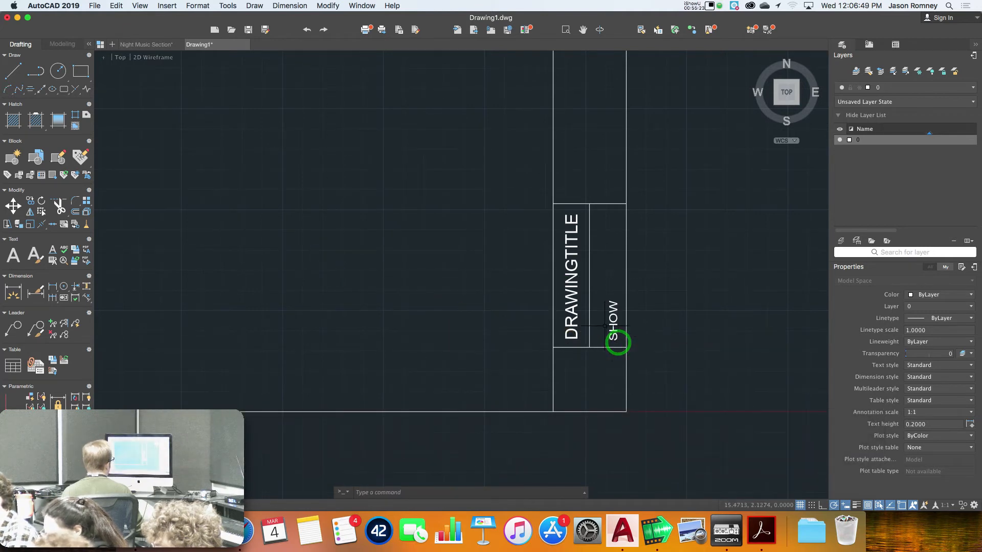
Grip-stretch SHOW up to the top of its box and deselect it
{"action": "left_click", "coordinate": [612, 322]}
{"action": "left_click", "coordinate": [618, 341]}
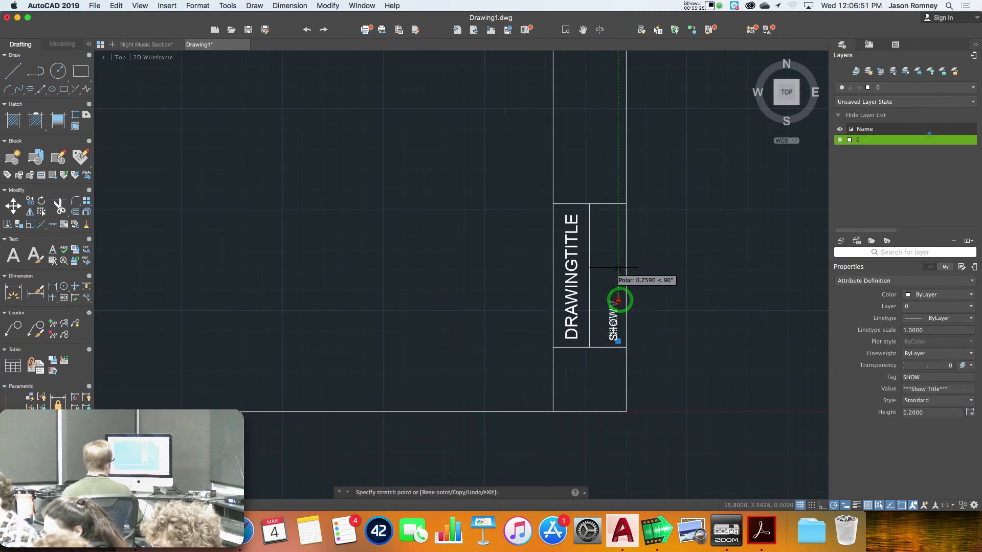
{"action": "left_click", "coordinate": [617, 210]}
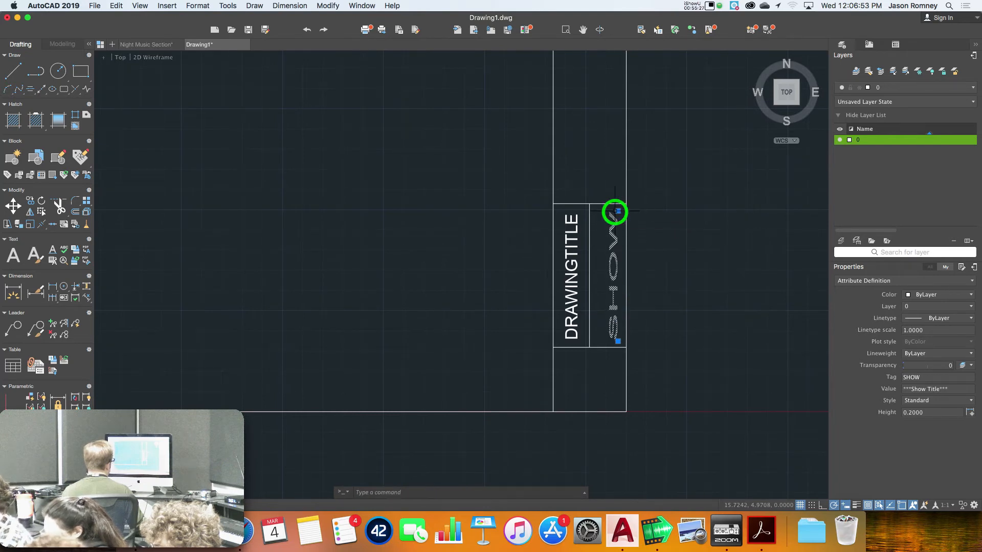
{"action": "key", "text": "Escape"}
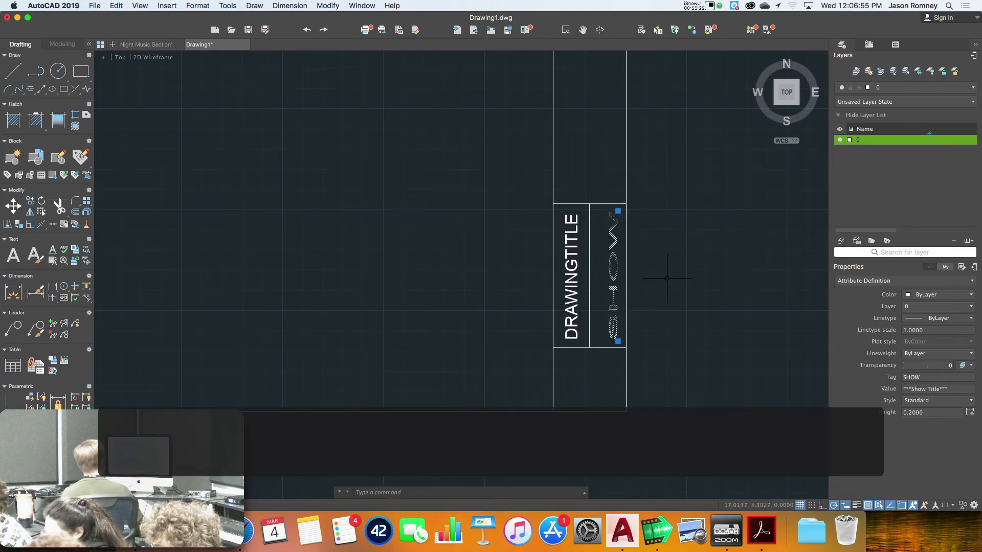
{"action": "key", "text": "Escape"}
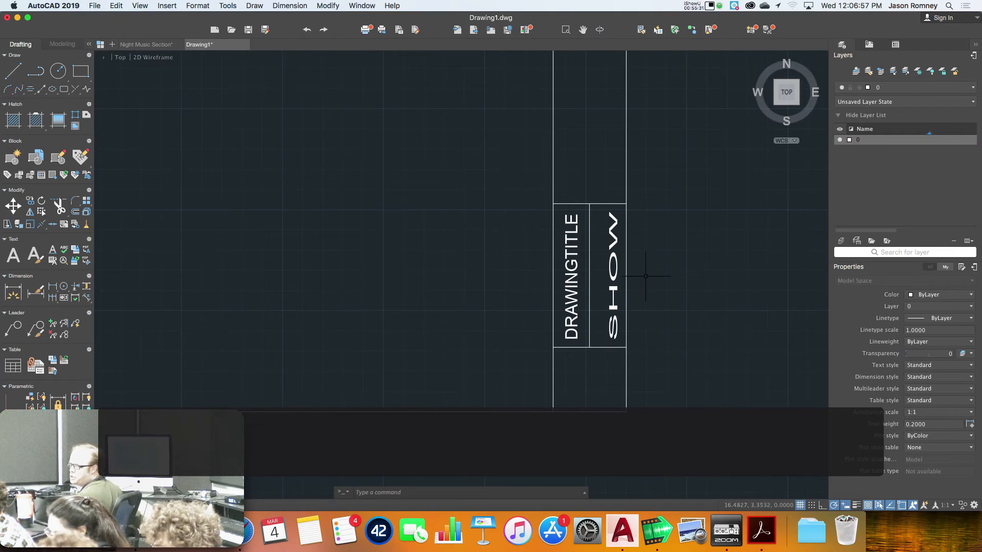
{"action": "double_click", "coordinate": [616, 277]}
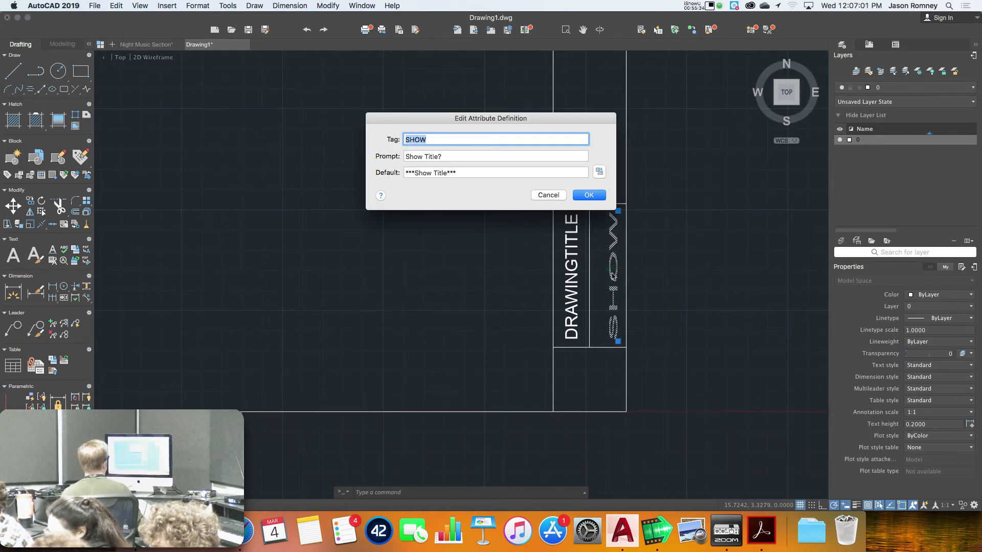
{"action": "left_click", "coordinate": [547, 195]}
{"action": "left_click", "coordinate": [612, 272]}
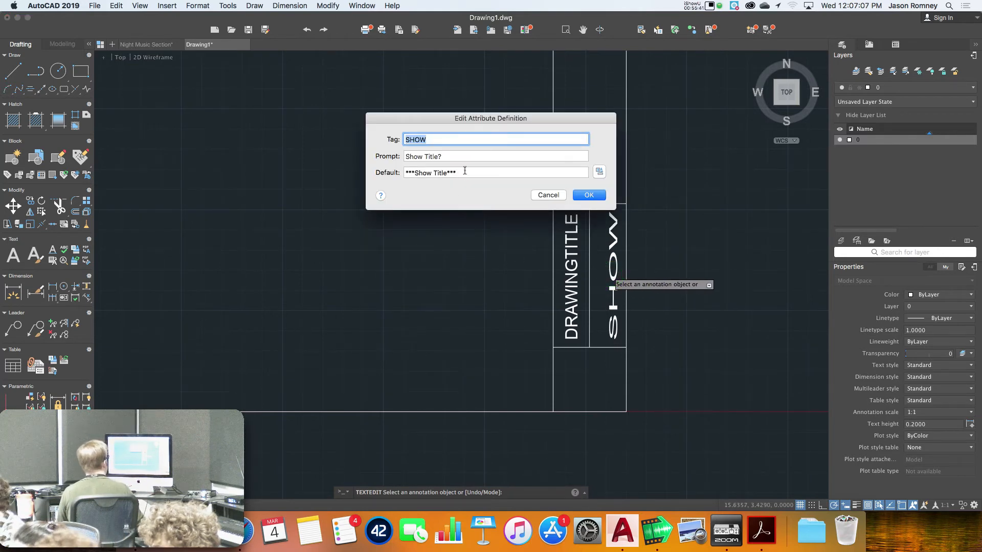
{"action": "left_click", "coordinate": [538, 194]}
{"action": "key", "text": "Escape"}
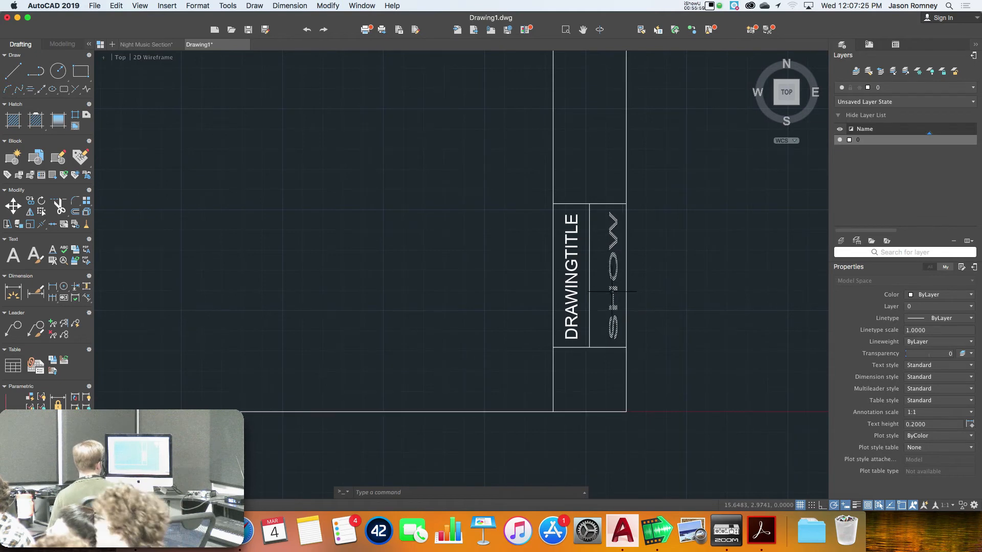
{"action": "scroll", "coordinate": [598, 367], "scroll_direction": "down", "scroll_amount": 2}
{"action": "middle_click_drag", "start_coordinate": [598, 369], "coordinate": [555, 408]}
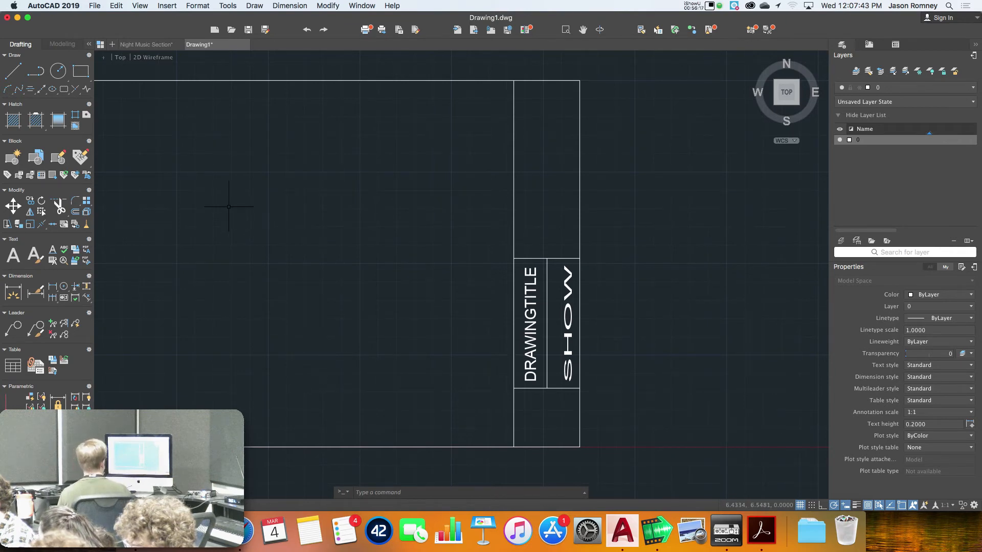
Start an Insert Field and choose the Date field under Date & Time
{"action": "left_click", "coordinate": [167, 7]}
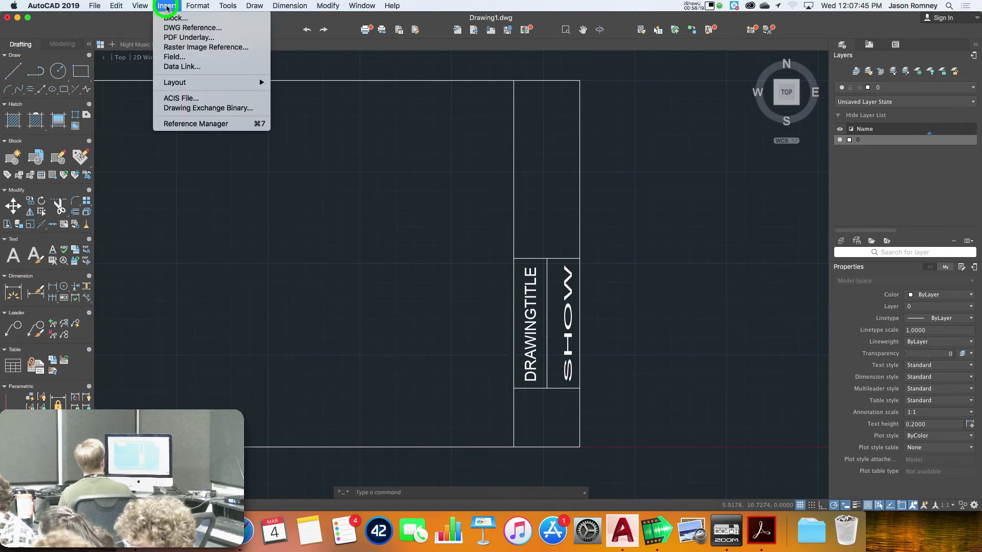
{"action": "left_click", "coordinate": [174, 59]}
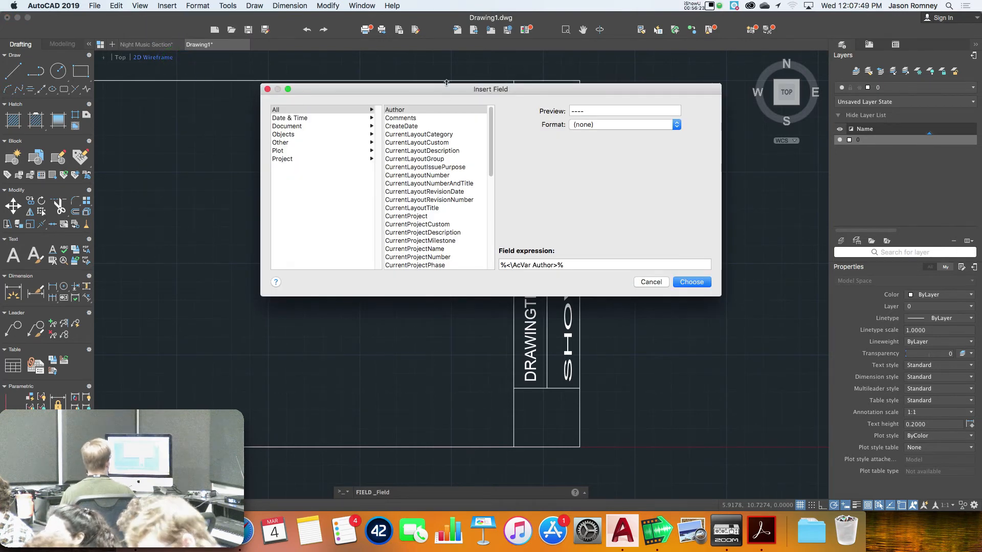
{"action": "left_click_drag", "start_coordinate": [448, 91], "coordinate": [379, 111]}
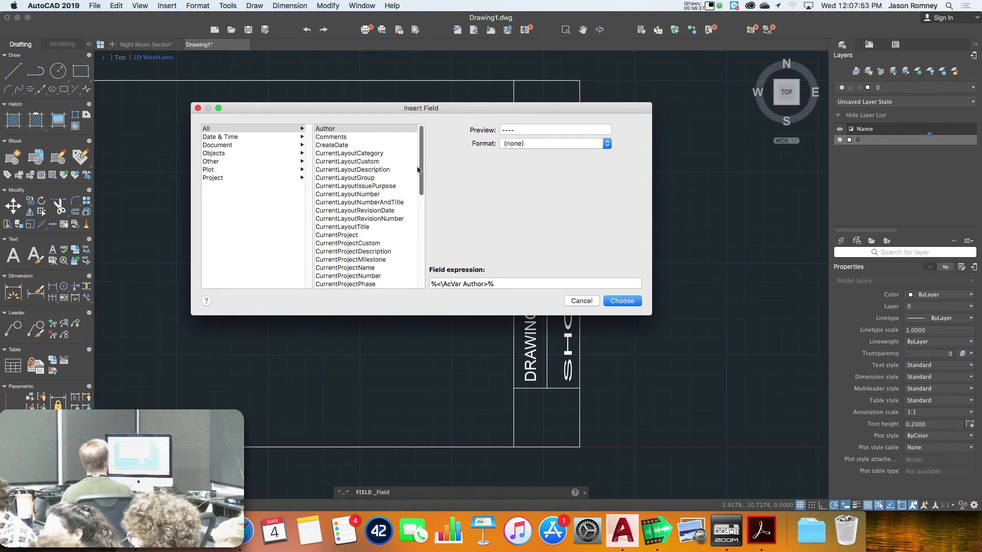
{"action": "left_click", "coordinate": [260, 138]}
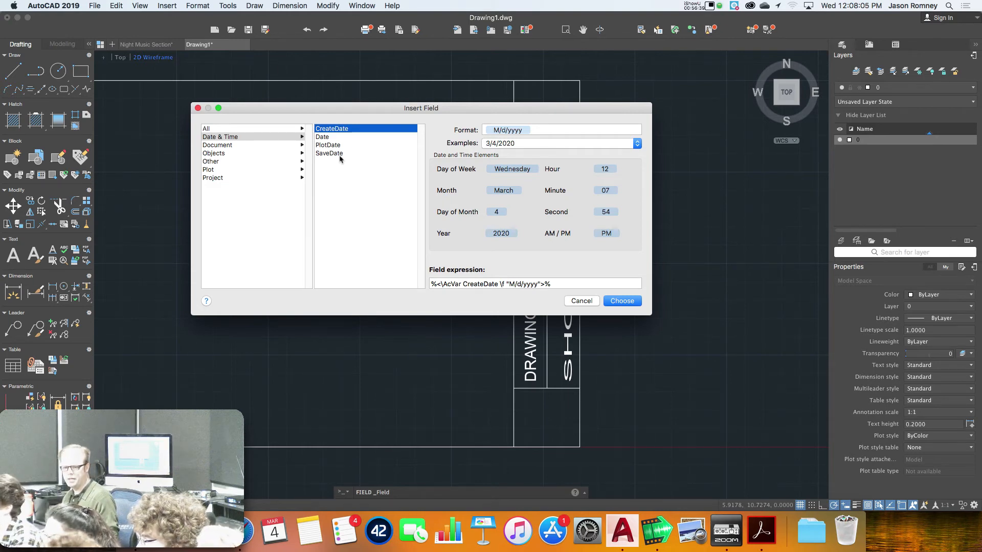
{"action": "left_click", "coordinate": [326, 137]}
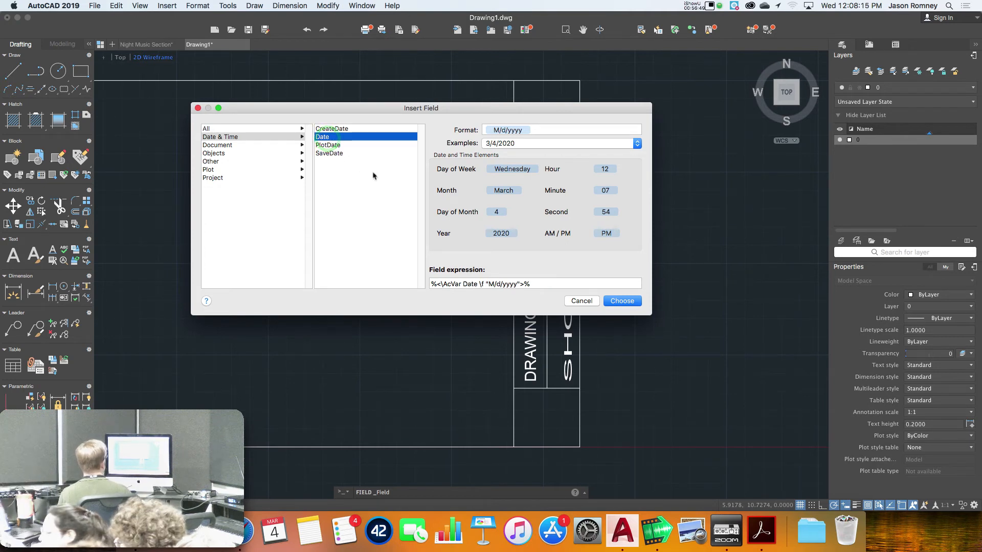
{"action": "left_click", "coordinate": [170, 7]}
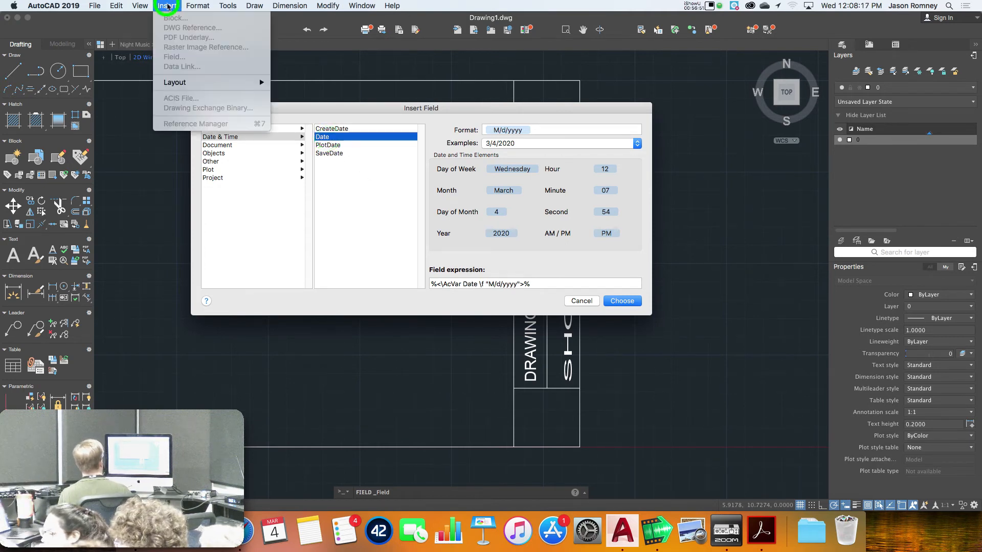
{"action": "left_click", "coordinate": [174, 7]}
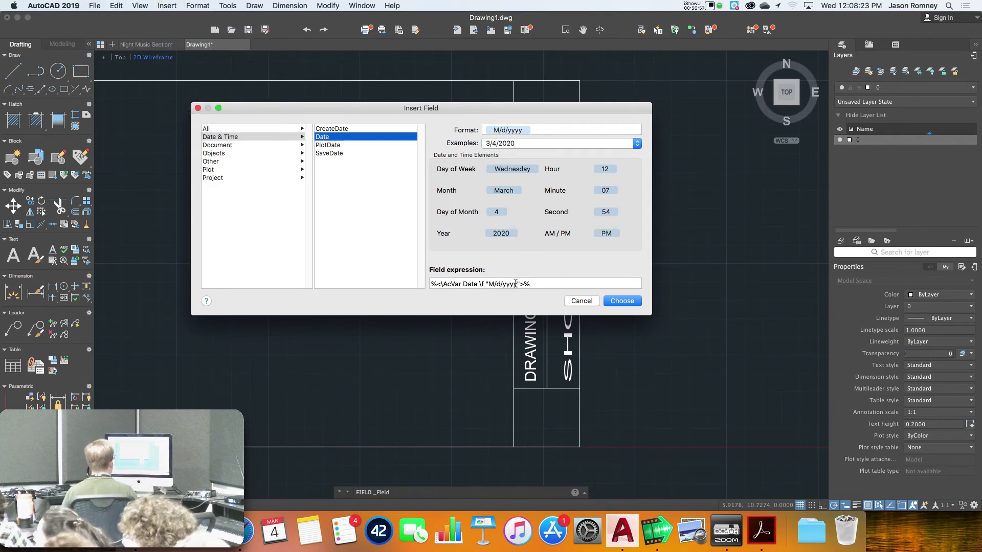
Try several example date formats, settling on the short 3/4/2020 format
{"action": "left_click", "coordinate": [514, 144]}
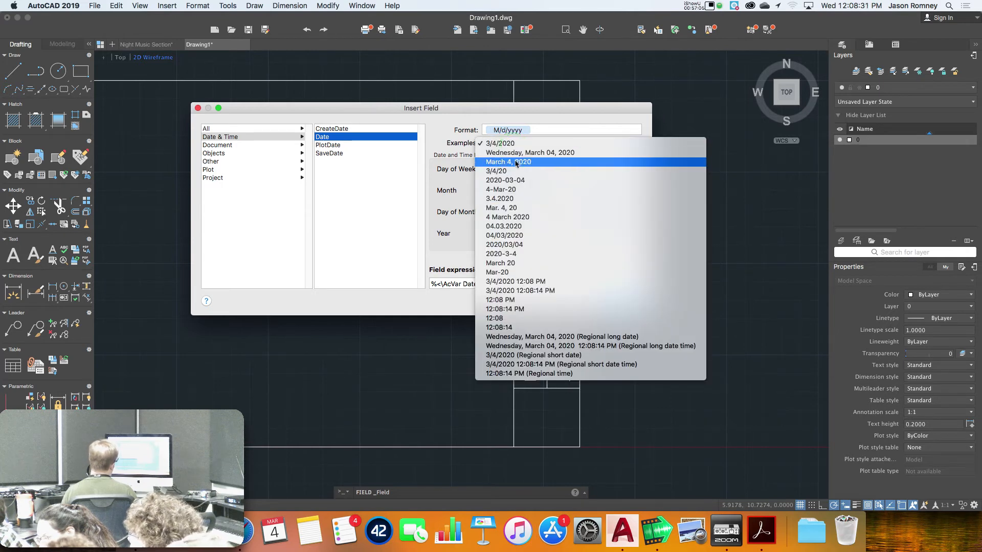
{"action": "left_click", "coordinate": [516, 161]}
{"action": "left_click", "coordinate": [514, 144]}
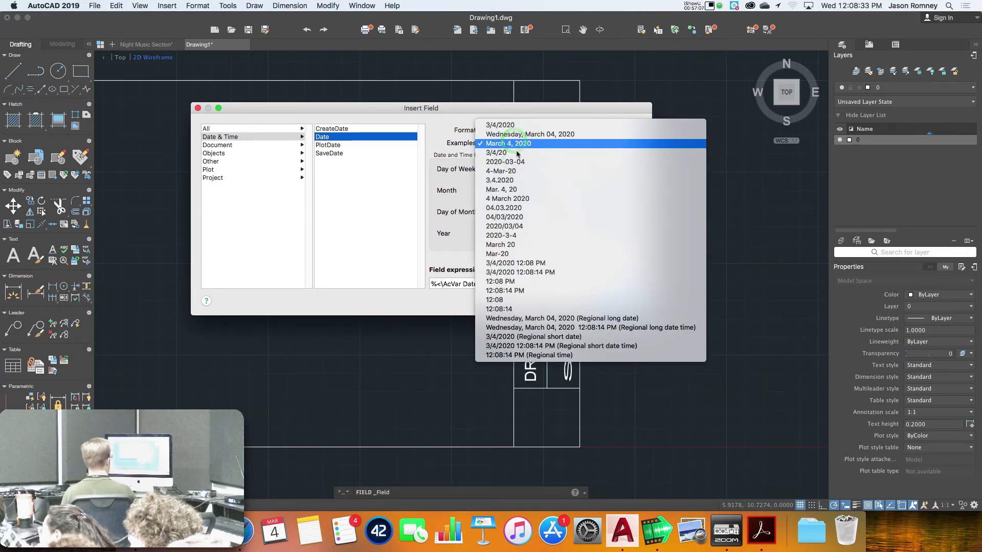
{"action": "left_click", "coordinate": [520, 263]}
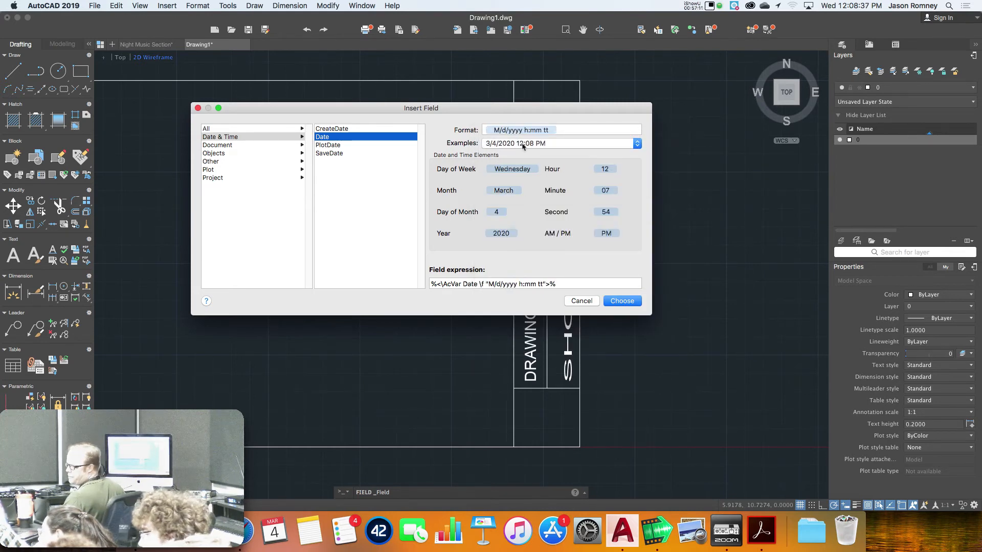
{"action": "left_click", "coordinate": [523, 144]}
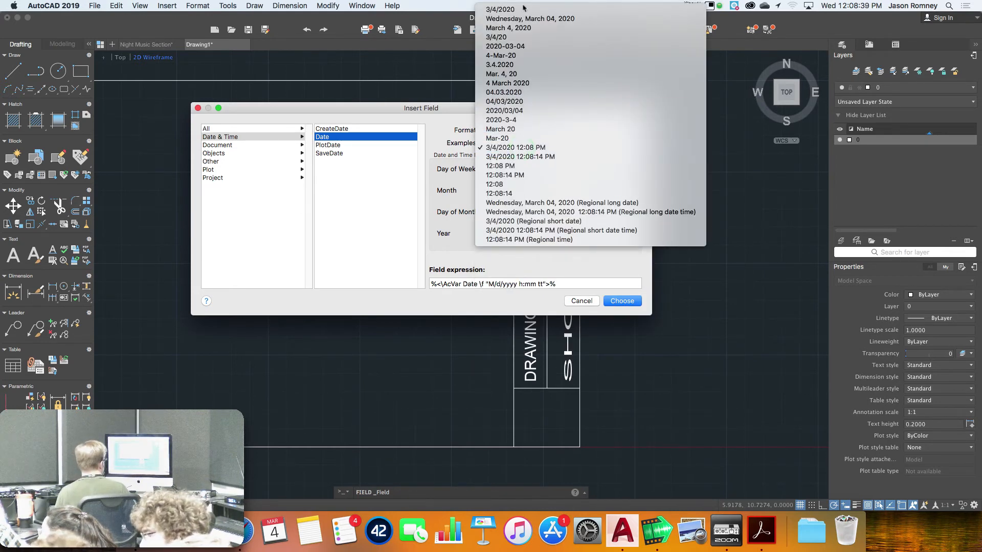
{"action": "left_click", "coordinate": [521, 8]}
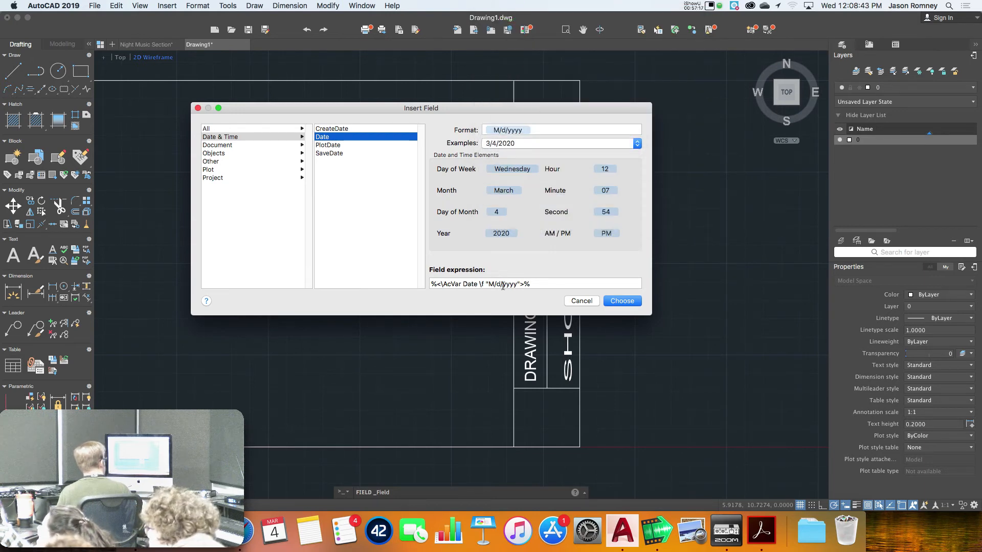
Select the whole Date field expression and copy it
{"action": "left_click_drag", "start_coordinate": [540, 285], "coordinate": [416, 276]}
{"action": "left_click", "coordinate": [541, 280]}
{"action": "left_click_drag", "start_coordinate": [541, 281], "coordinate": [410, 279]}
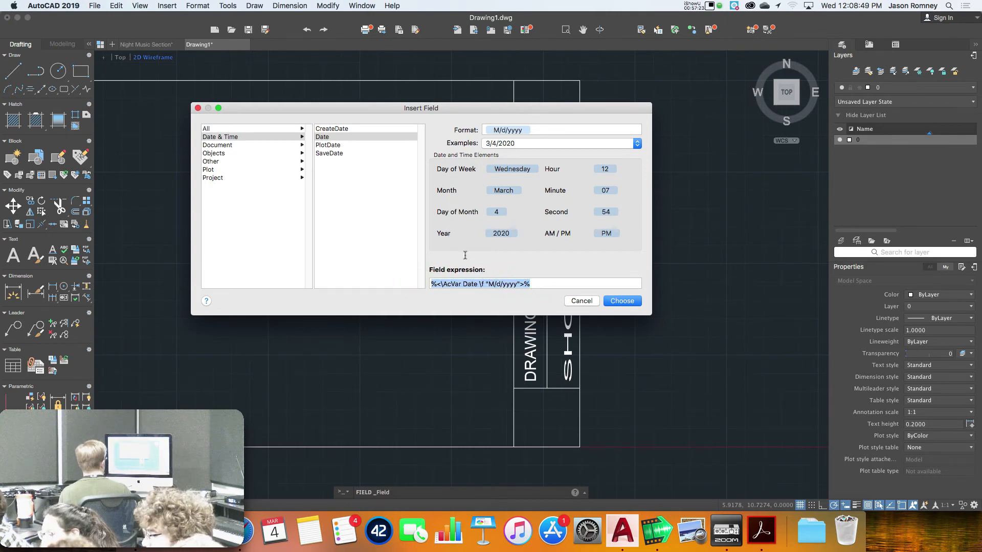
{"action": "key", "text": "super+c"}
{"action": "right_click", "coordinate": [490, 285]}
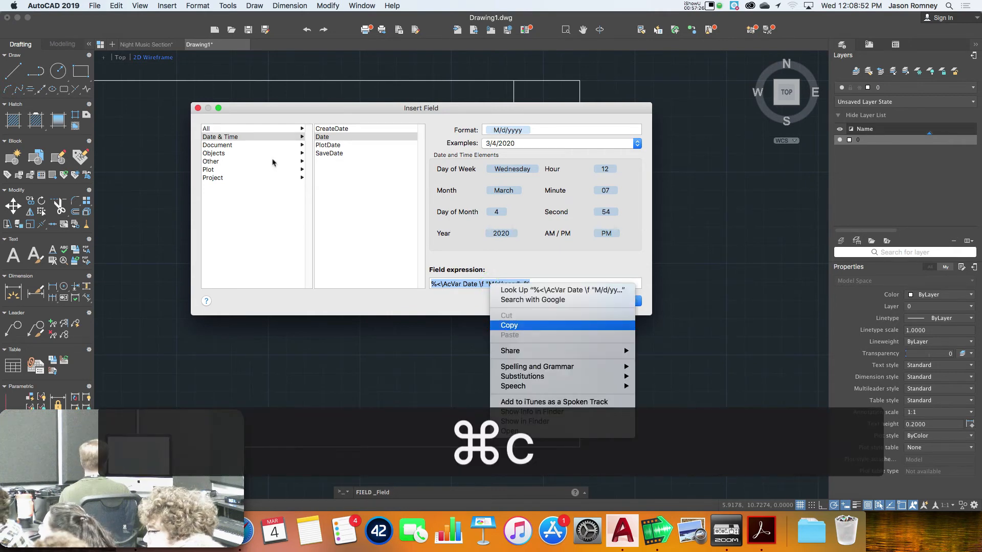
{"action": "left_click", "coordinate": [511, 325]}
Define a DATE attribute prompting 'Plot date?' with the pasted date field default, and place it
{"action": "left_click", "coordinate": [579, 303]}
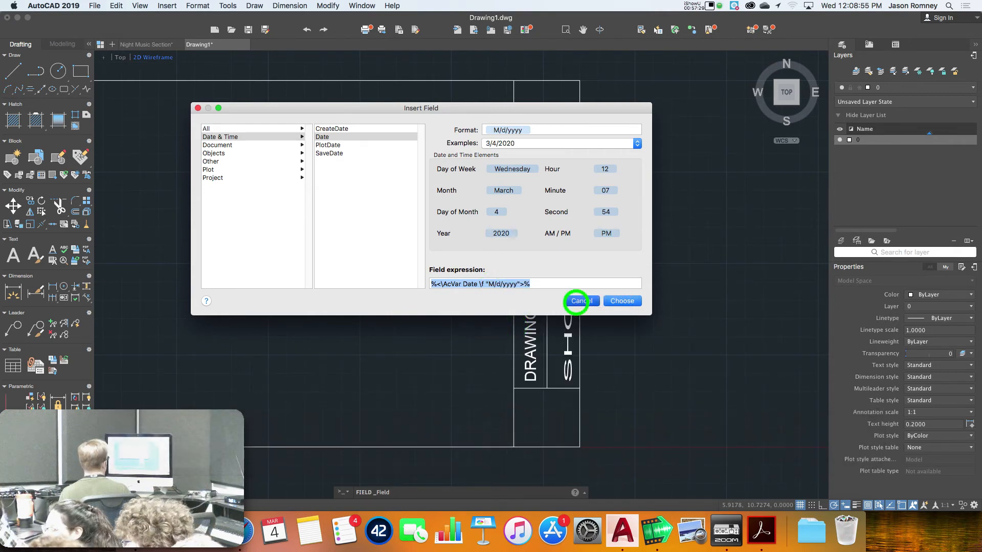
{"action": "type", "text": "att"}
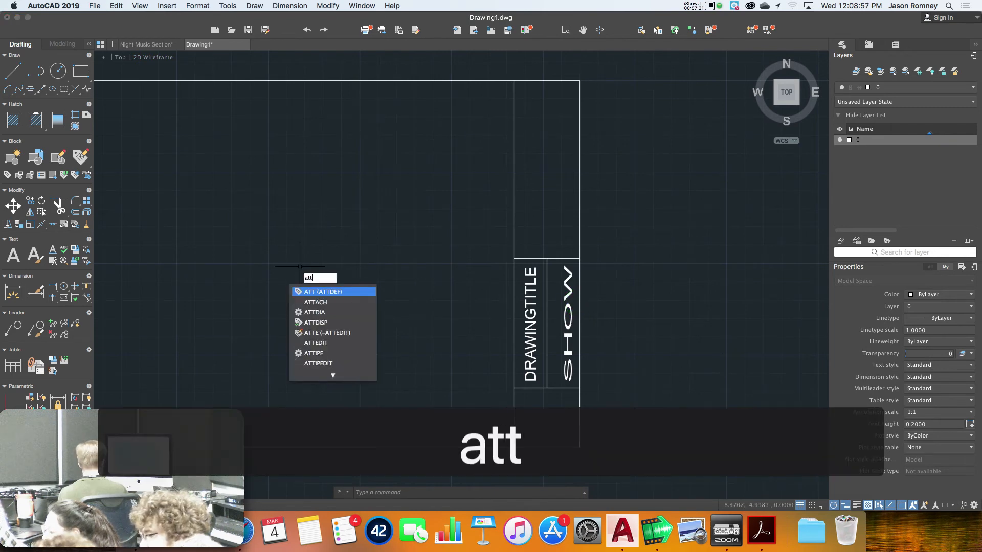
{"action": "key", "text": "Return"}
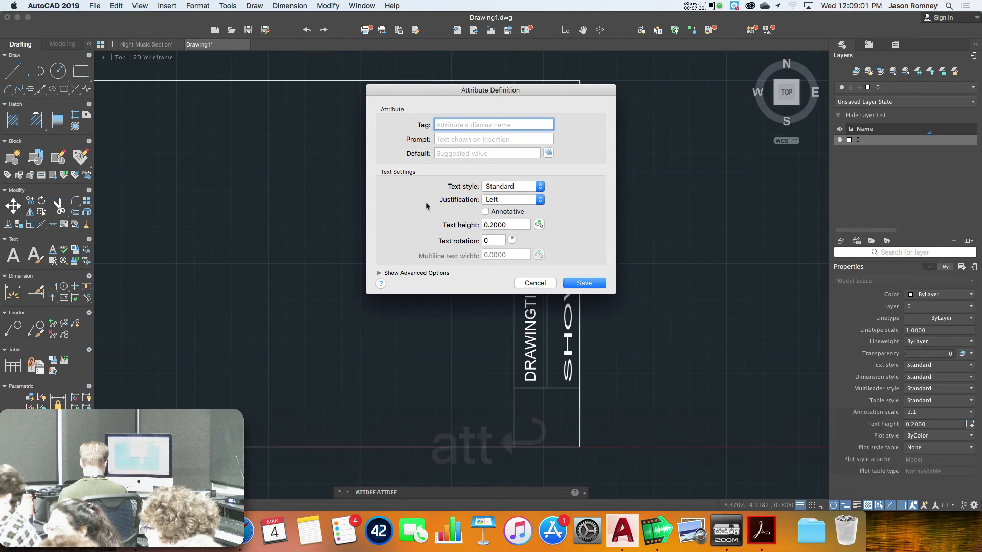
{"action": "type", "text": "date"}
{"action": "key", "text": "Tab"}
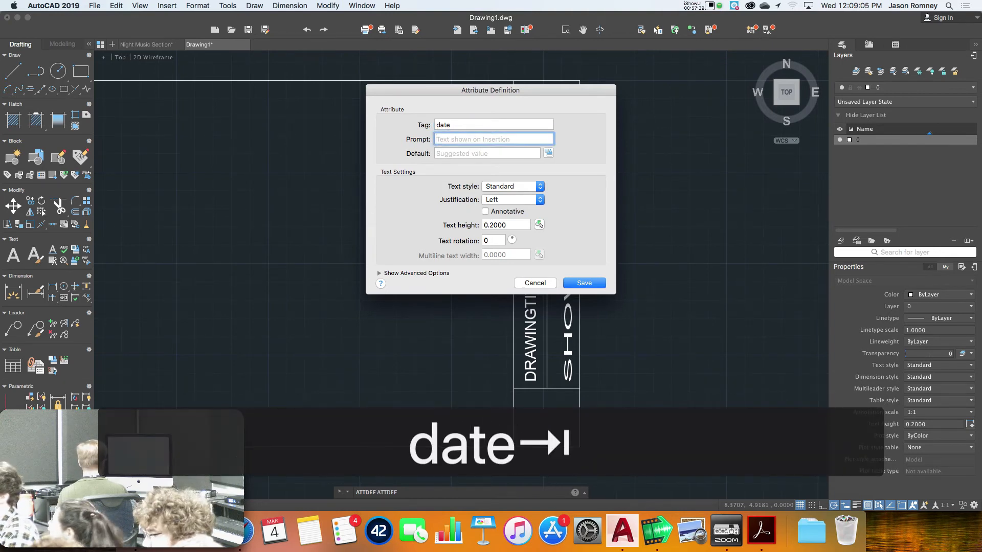
{"action": "type", "text": "Plot date?"}
{"action": "key", "text": "Tab"}
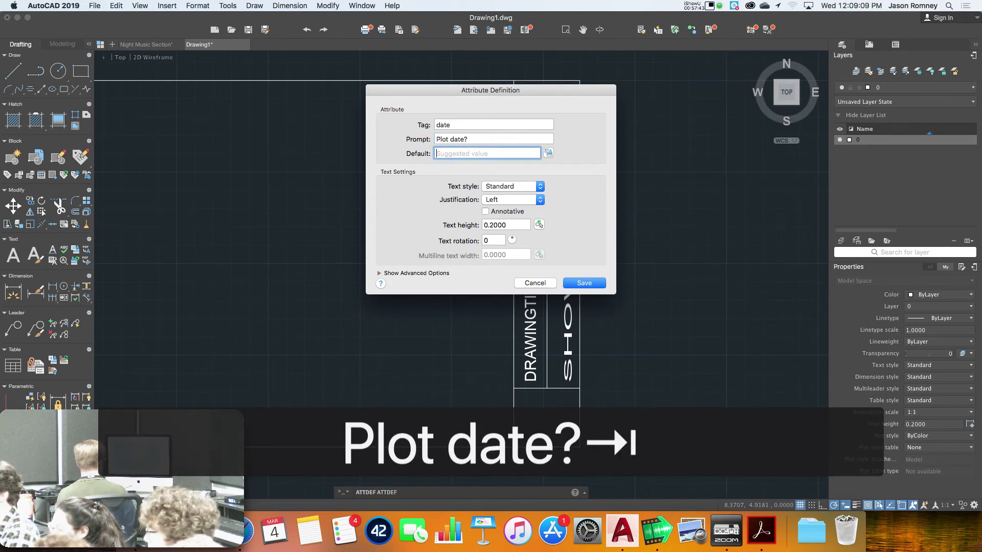
{"action": "key", "text": "super+v"}
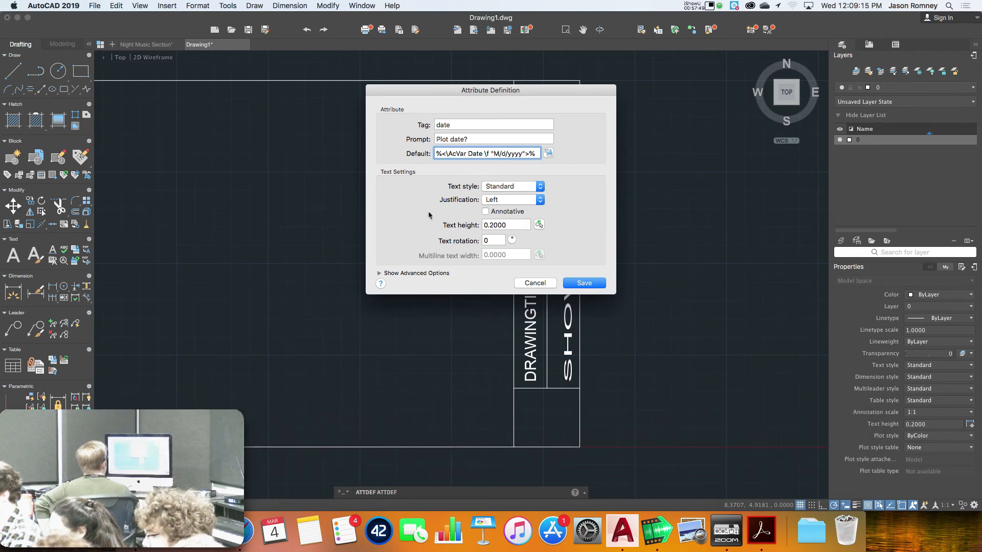
{"action": "left_click", "coordinate": [584, 283]}
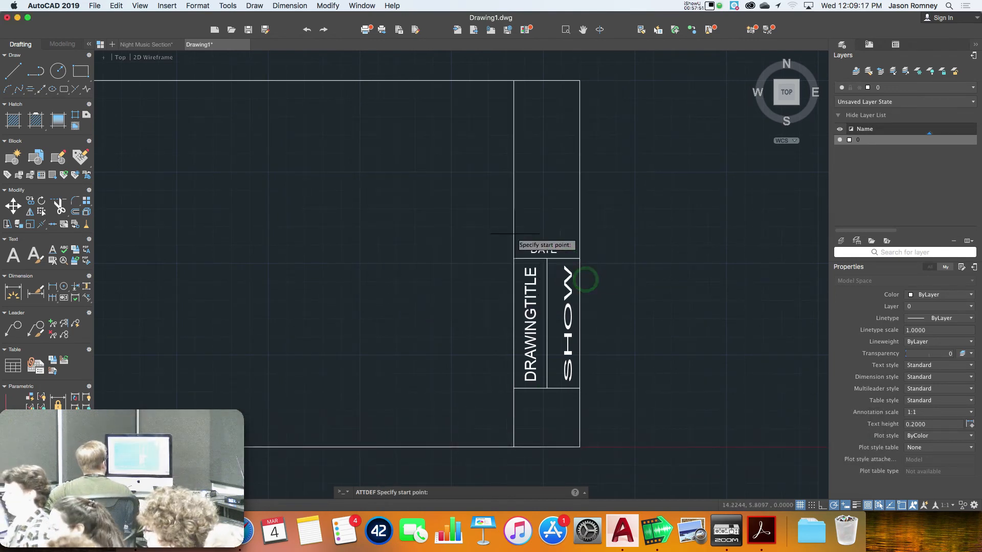
{"action": "left_click", "coordinate": [336, 223]}
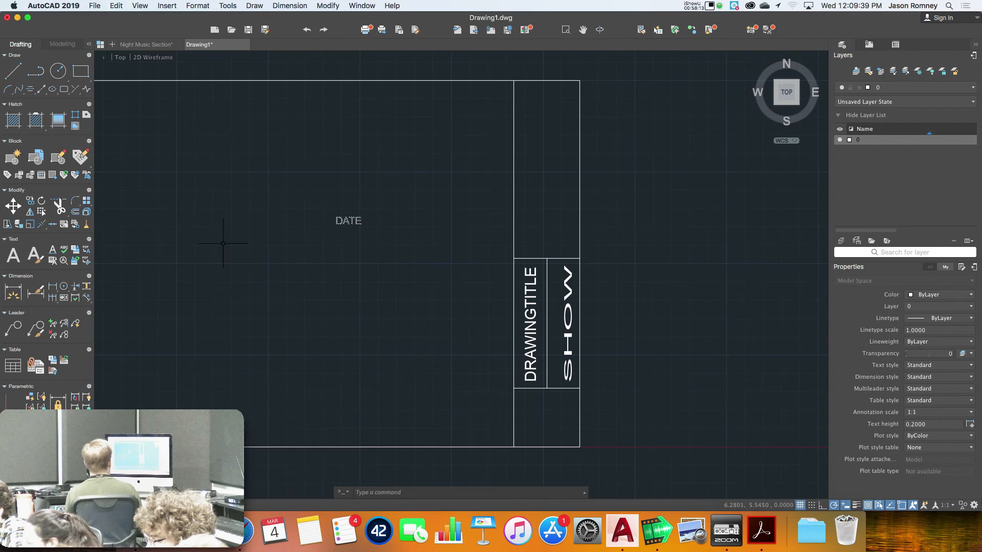
{"action": "left_click", "coordinate": [169, 6]}
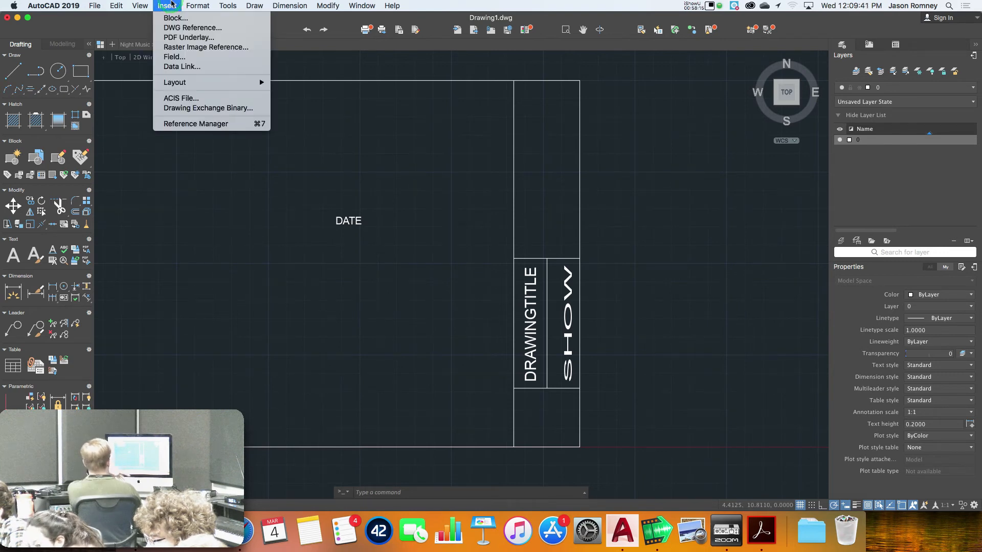
{"action": "left_click", "coordinate": [170, 58]}
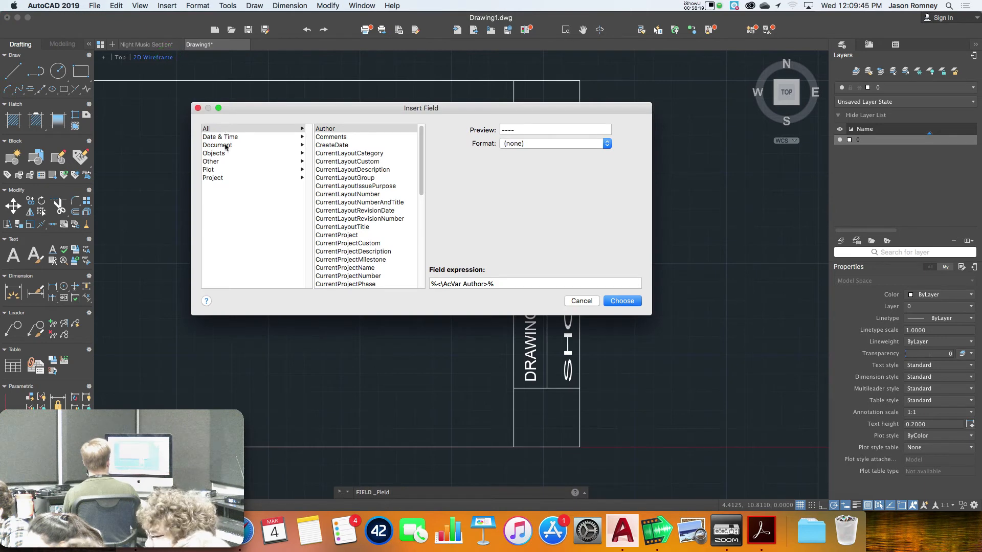
{"action": "left_click", "coordinate": [233, 145]}
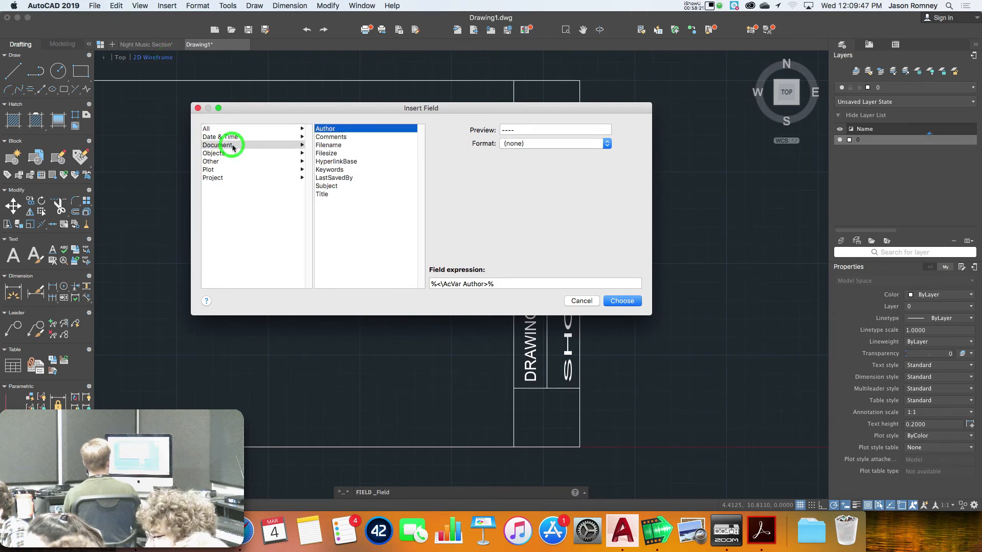
{"action": "left_click", "coordinate": [317, 145]}
{"action": "left_click_drag", "start_coordinate": [545, 283], "coordinate": [400, 280]}
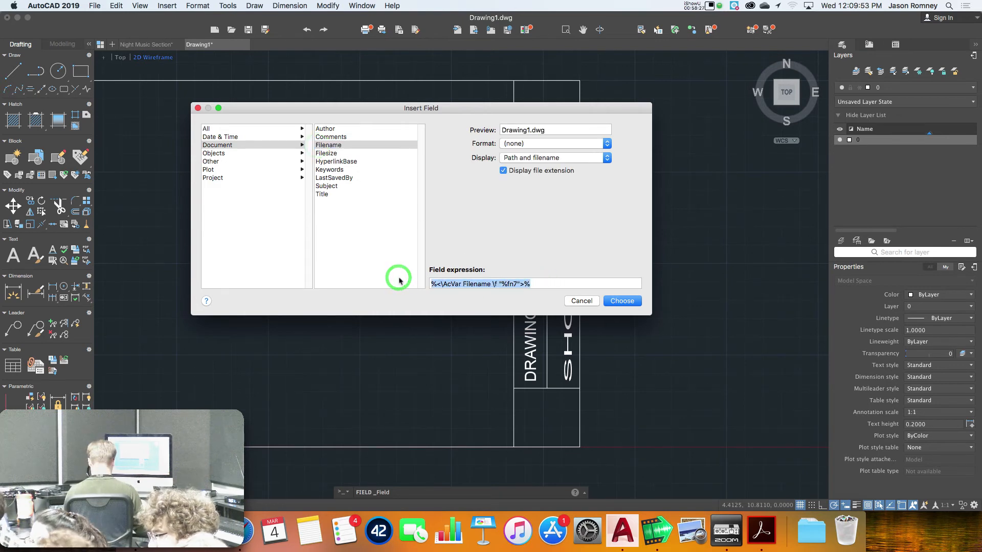
{"action": "key", "text": "super+c"}
{"action": "left_click", "coordinate": [581, 302]}
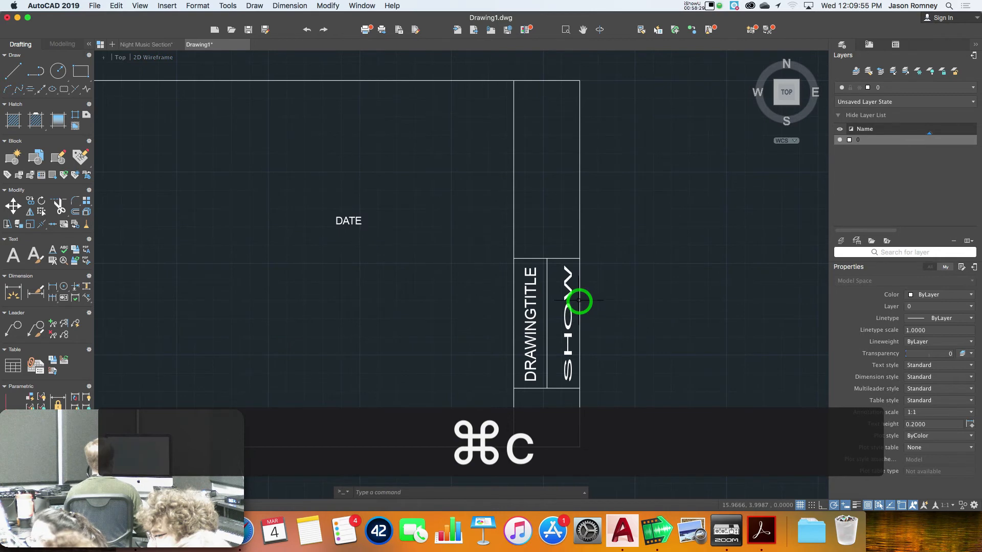
Define a FILENAME attribute prompting 'file name?' with the pasted Filename field as default
{"action": "type", "text": "att"}
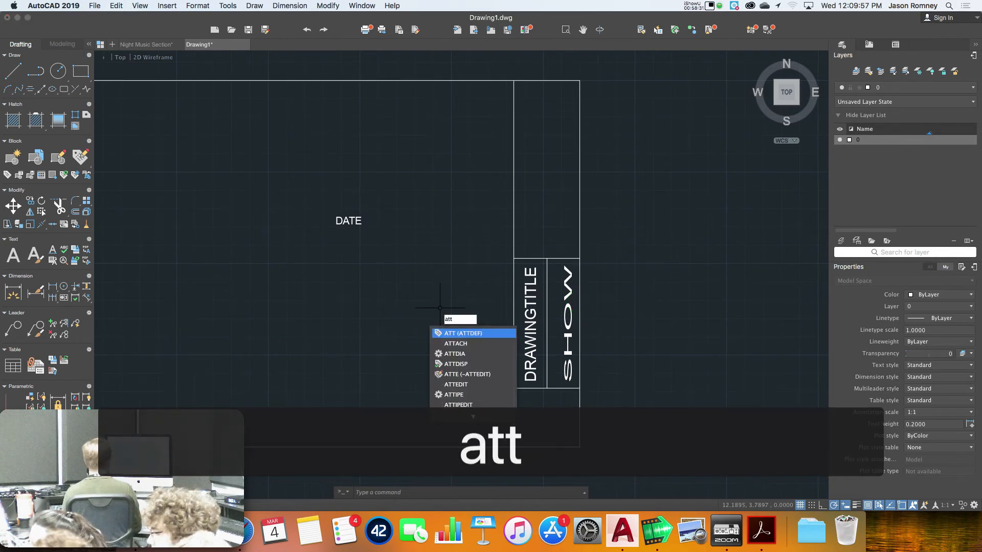
{"action": "key", "text": "Return"}
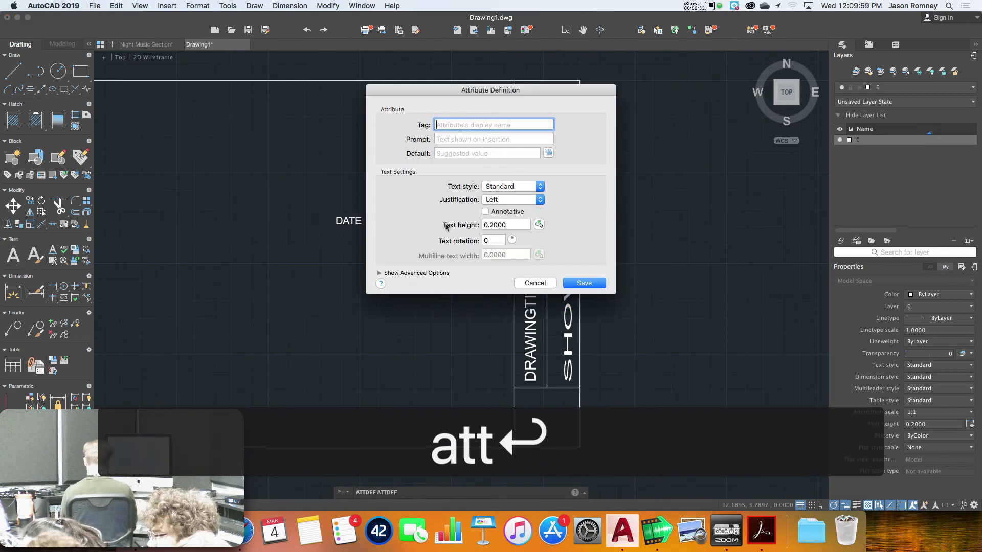
{"action": "type", "text": "filename"}
{"action": "key", "text": "Tab"}
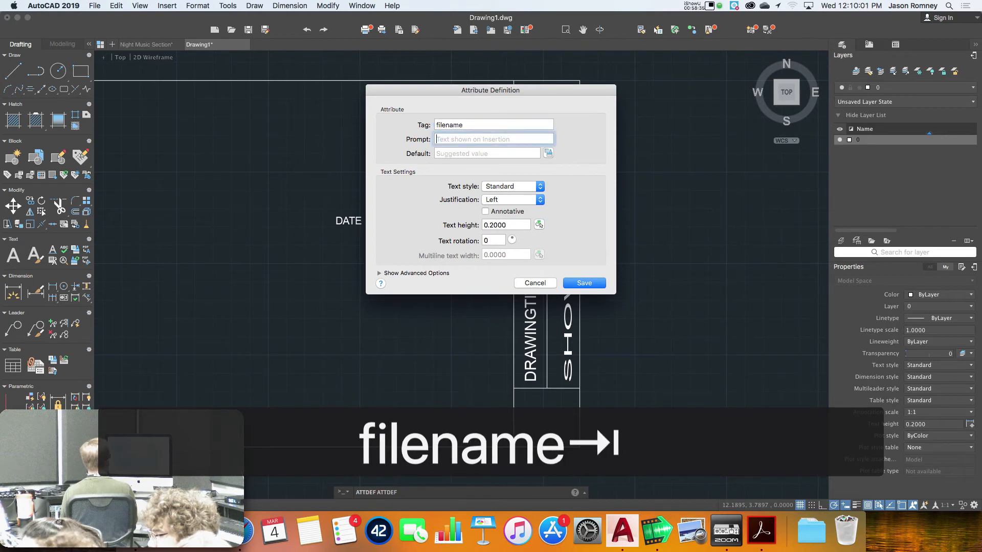
{"action": "type", "text": "file name"}
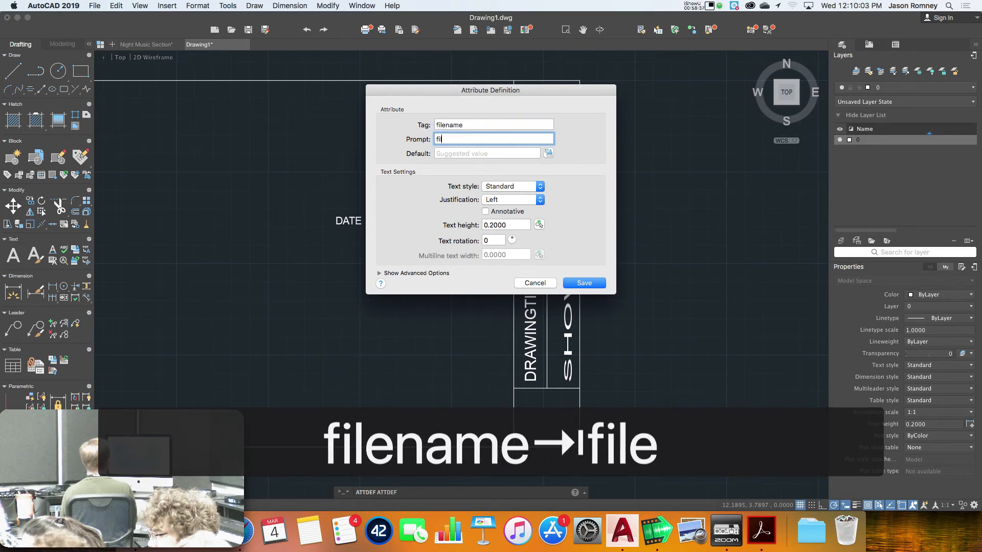
{"action": "type", "text": "?"}
{"action": "key", "text": "Tab"}
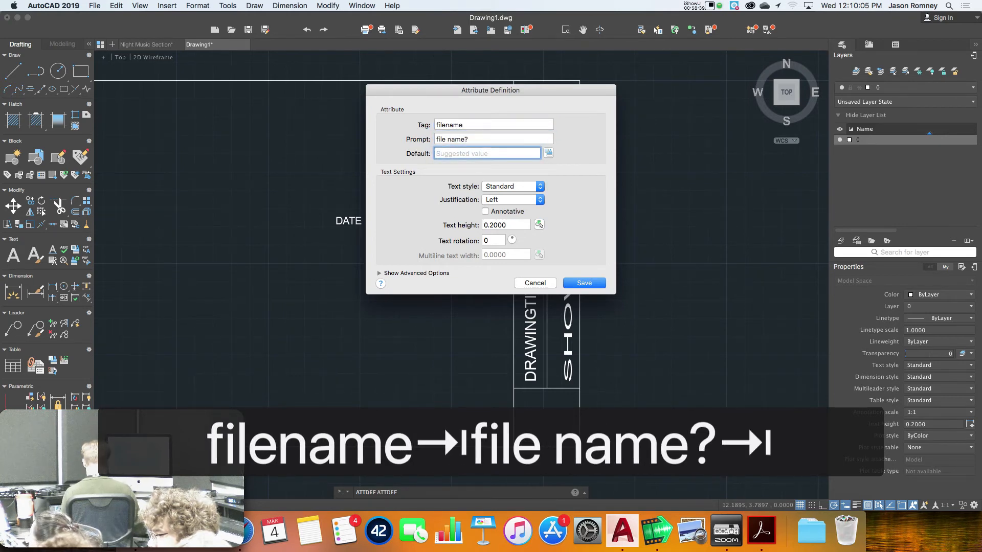
{"action": "key", "text": "super+v"}
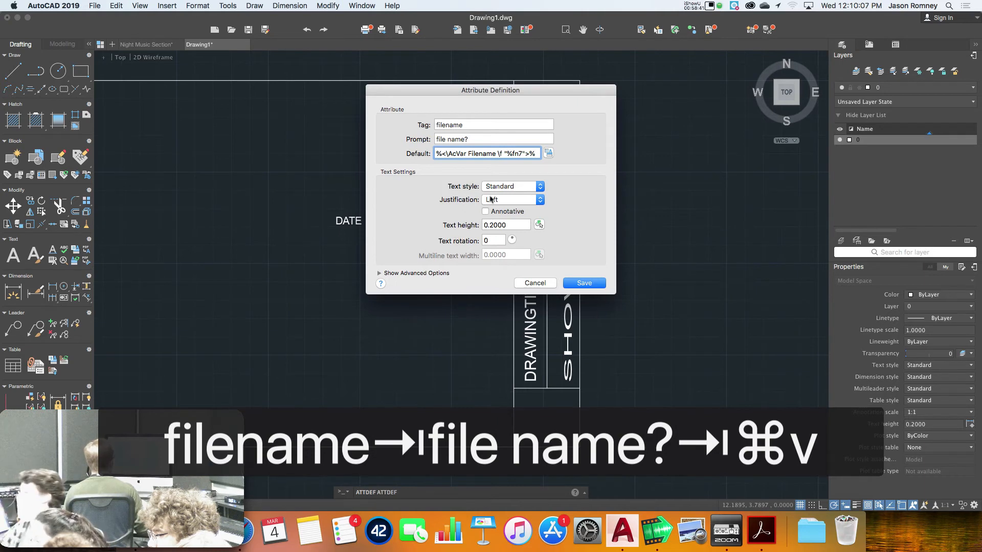
Set Fit justification and place FILENAME between two baseline points below DATE
{"action": "left_click", "coordinate": [490, 199]}
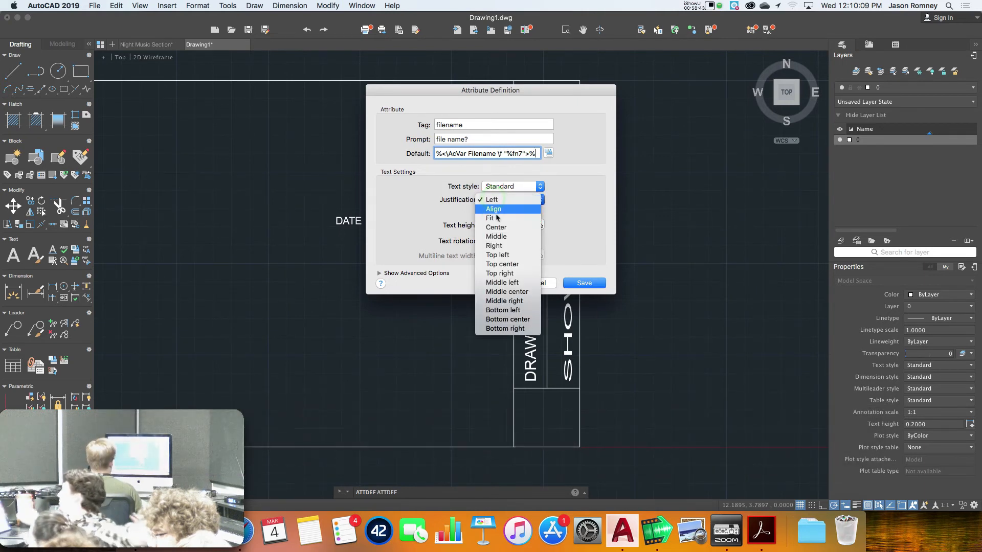
{"action": "left_click", "coordinate": [492, 218]}
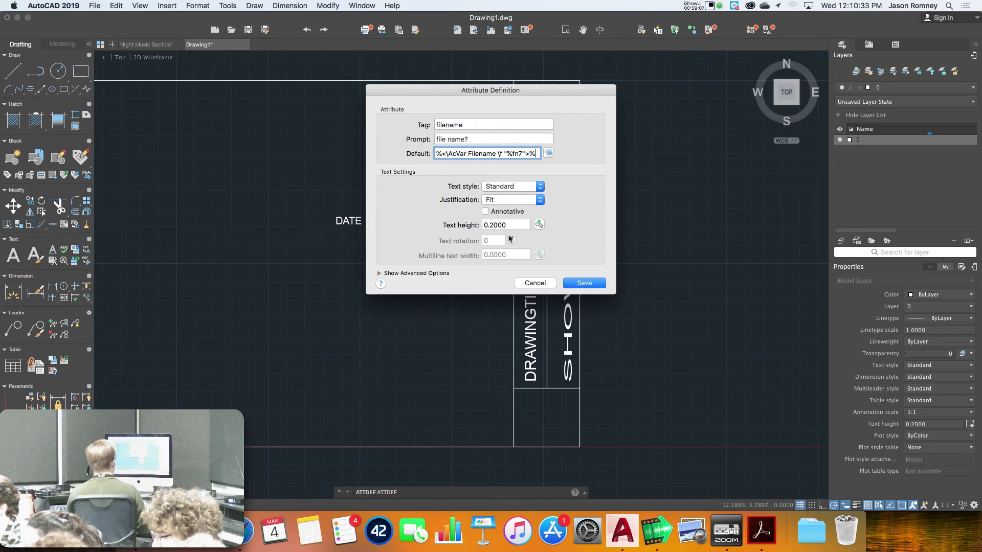
{"action": "left_click", "coordinate": [584, 284]}
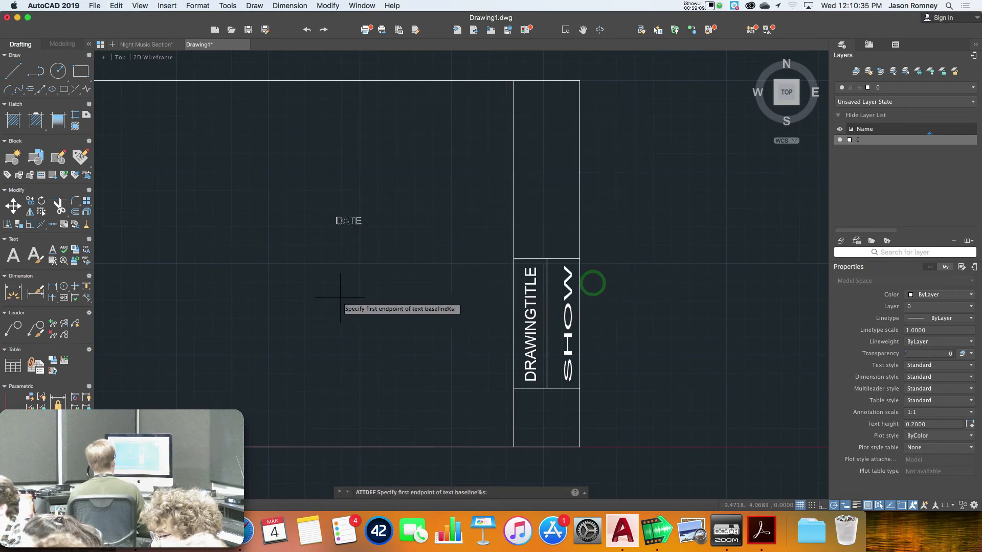
{"action": "left_click", "coordinate": [353, 306]}
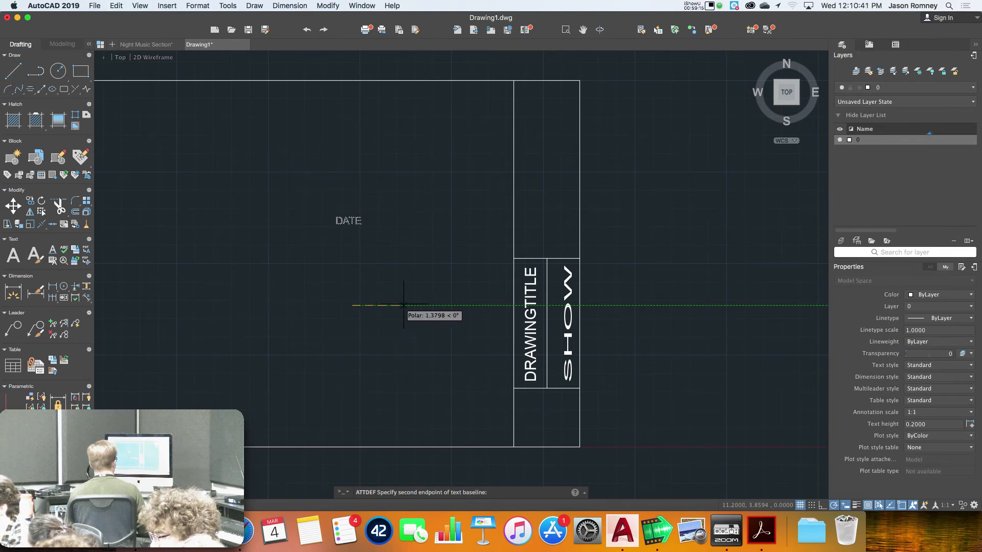
{"action": "left_click", "coordinate": [438, 305]}
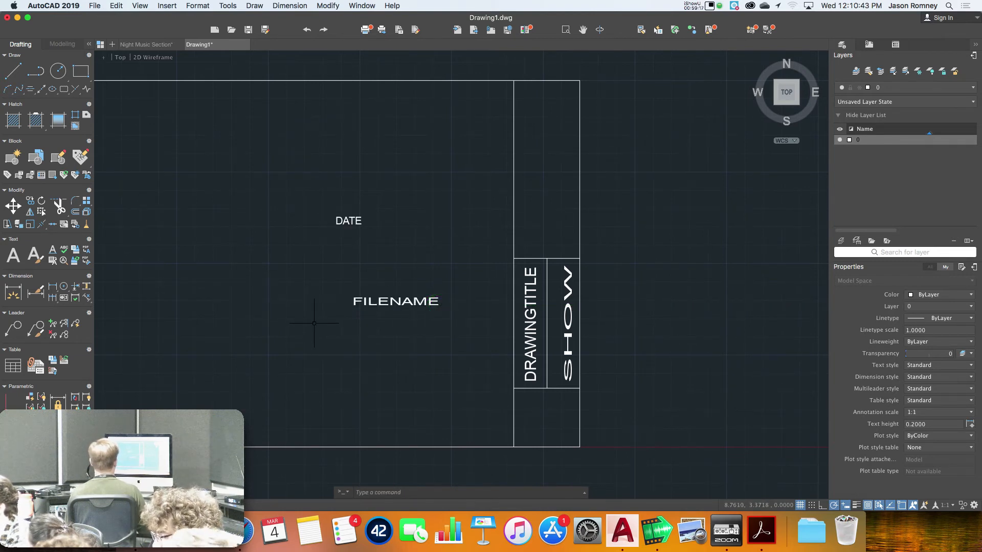
{"action": "left_click", "coordinate": [100, 4]}
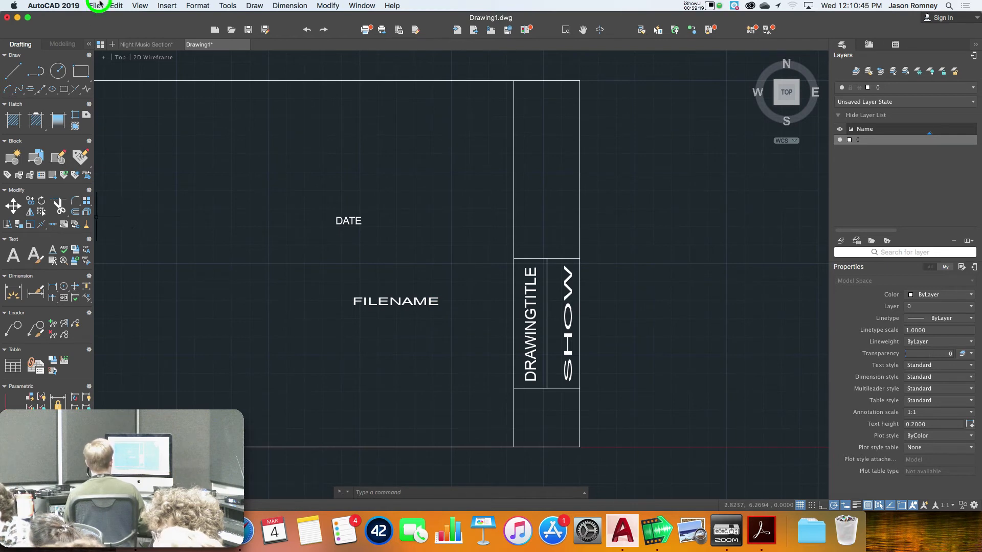
Save the drawing on the Desktop as Border_demo and switch to Night Music Section
{"action": "left_click", "coordinate": [121, 119]}
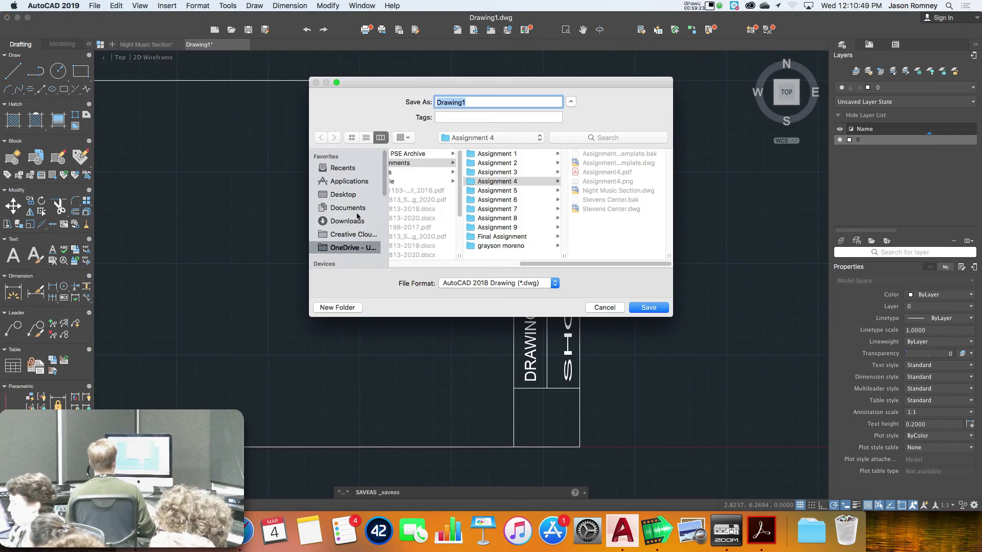
{"action": "left_click", "coordinate": [340, 195]}
{"action": "left_click", "coordinate": [429, 95]}
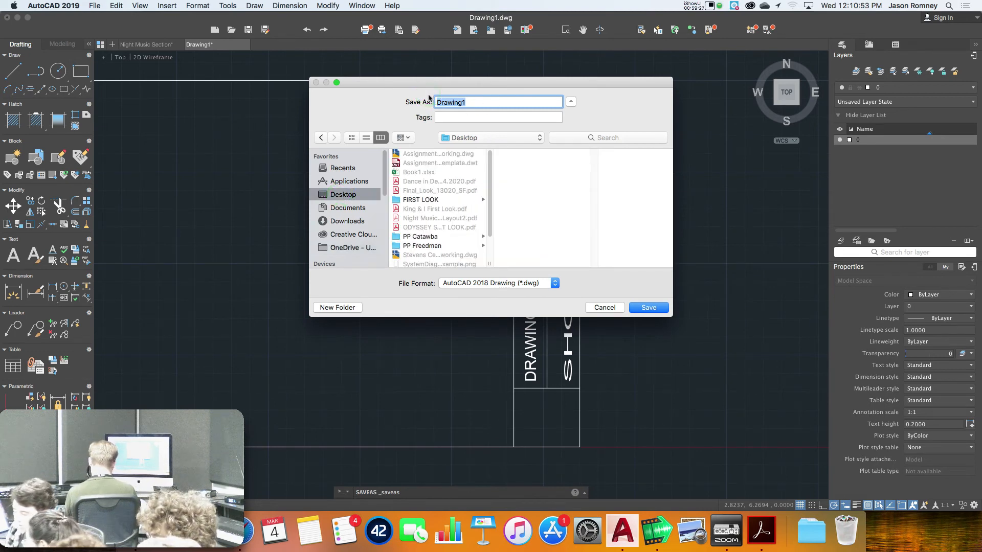
{"action": "type", "text": "Border"}
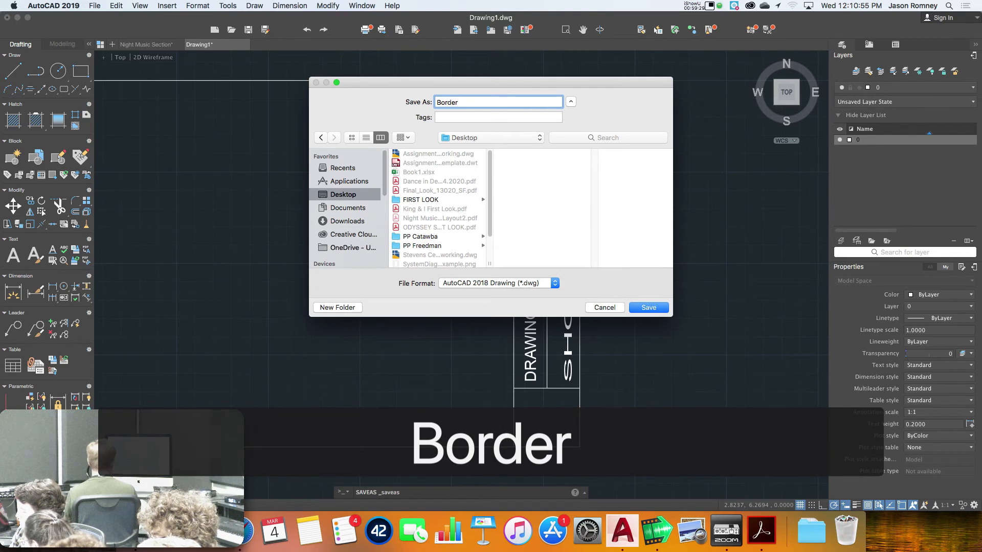
{"action": "type", "text": "_demo"}
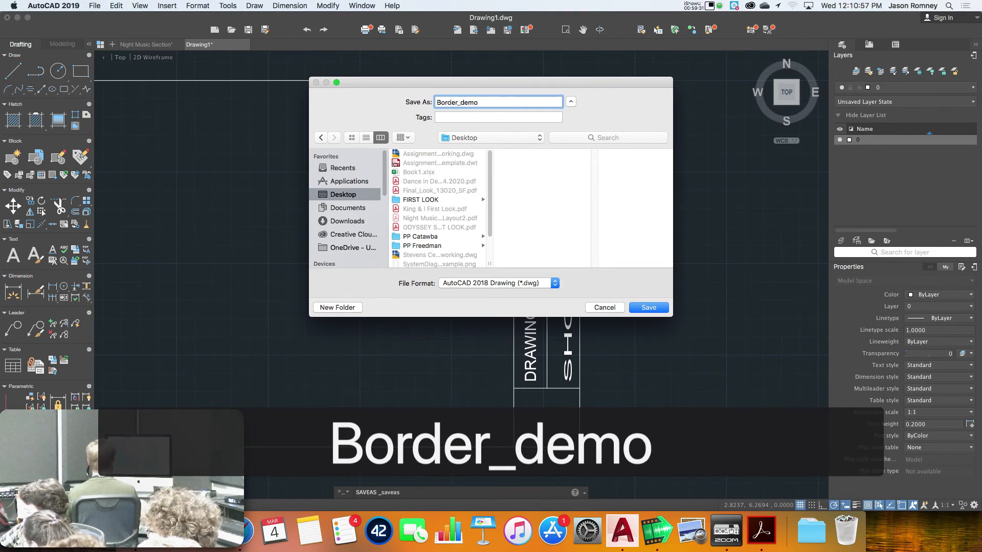
{"action": "key", "text": "Return"}
{"action": "left_click", "coordinate": [145, 45]}
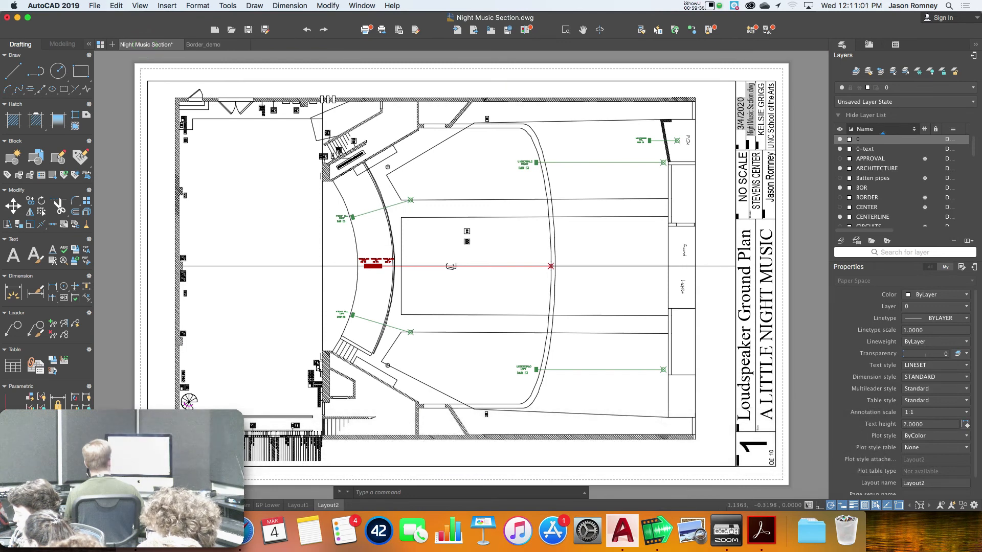
Erase the existing viewport on Layout3
{"action": "left_click", "coordinate": [358, 506]}
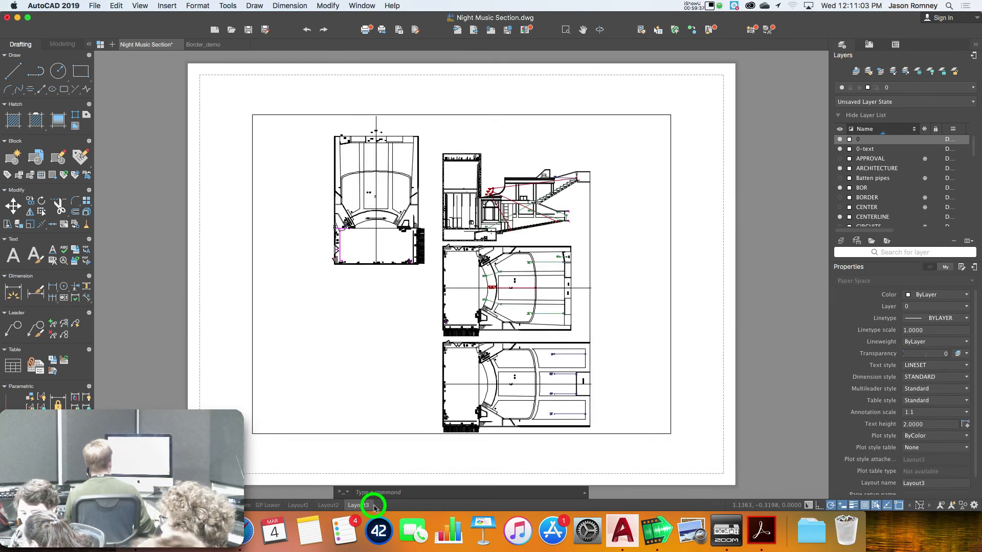
{"action": "left_click", "coordinate": [330, 434]}
{"action": "type", "text": "e"}
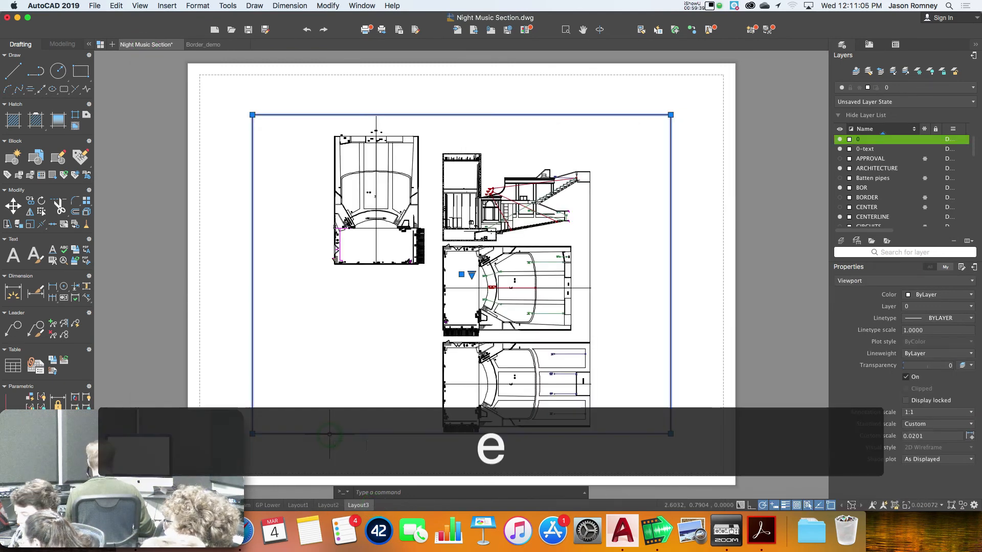
{"action": "key", "text": "Return"}
Insert Border_demo.dwg from the Desktop as a block
{"action": "left_click", "coordinate": [159, 3]}
{"action": "left_click", "coordinate": [168, 18]}
{"action": "left_click", "coordinate": [479, 146]}
{"action": "left_click", "coordinate": [376, 208]}
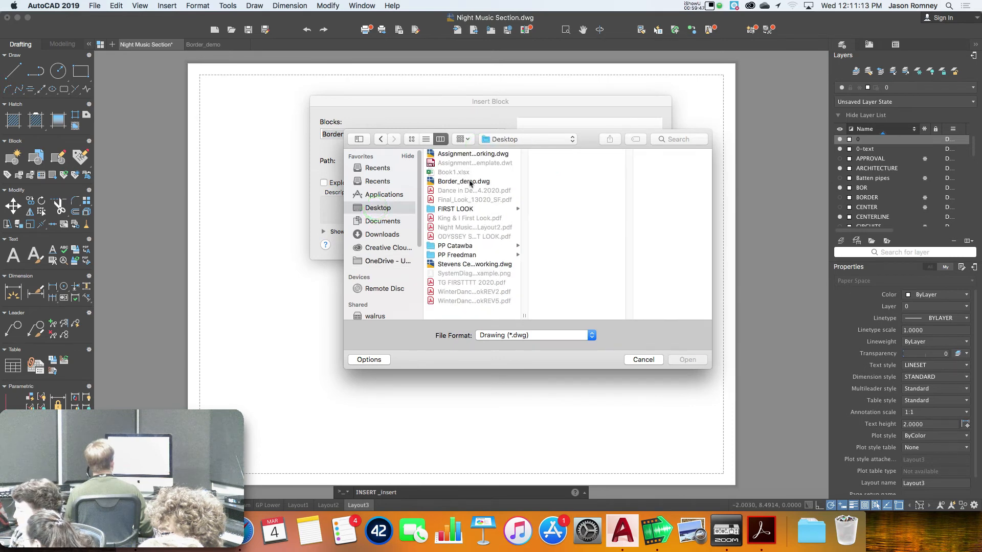
{"action": "left_click", "coordinate": [470, 182]}
{"action": "left_click", "coordinate": [687, 361]}
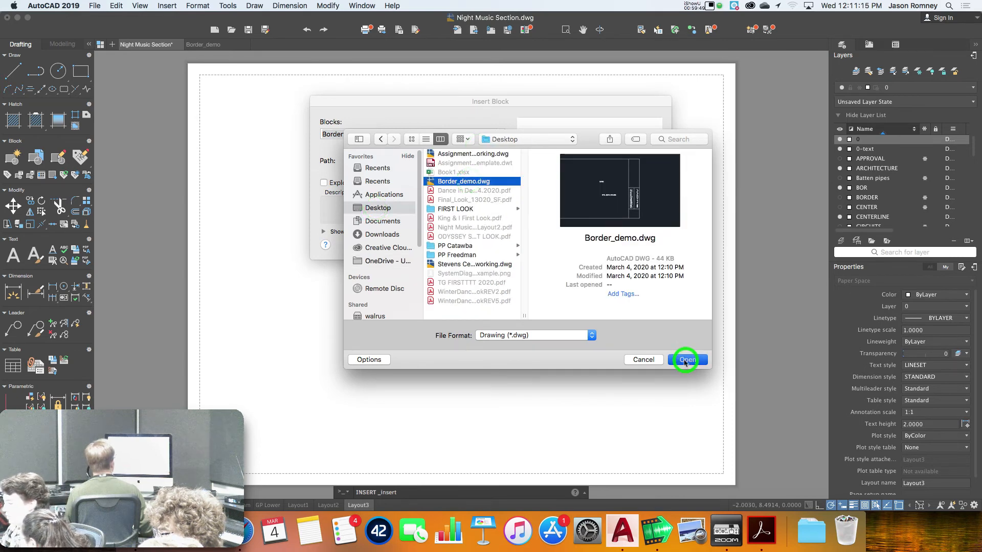
{"action": "left_click", "coordinate": [645, 242]}
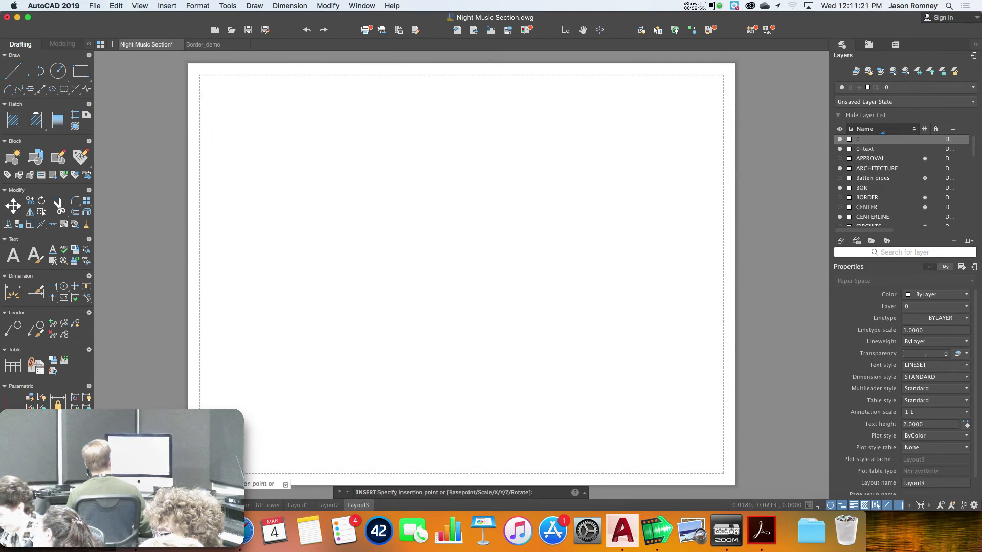
Place the Border_demo block and enter GRIMMZ FAIRY TALES as the show title
{"action": "left_click", "coordinate": [240, 473]}
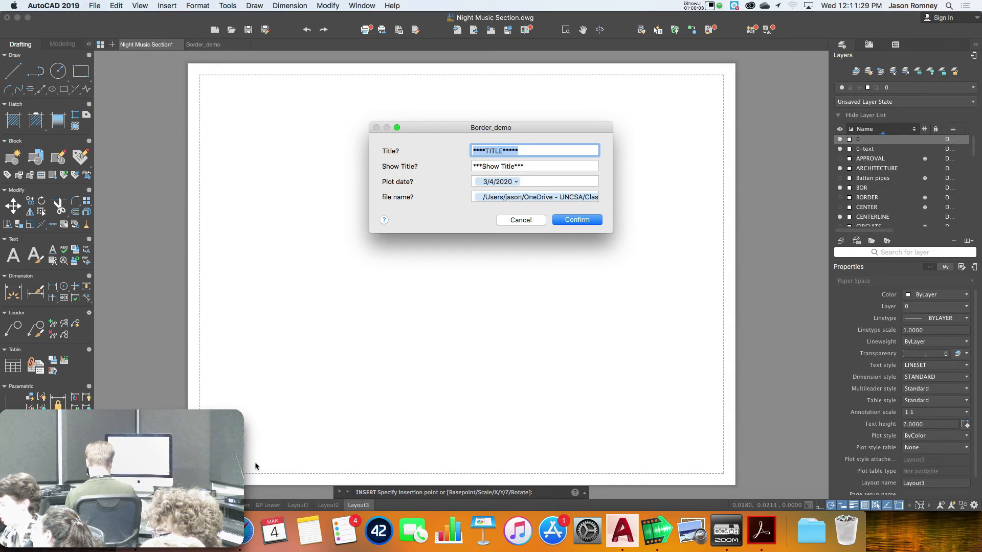
{"action": "type", "text": "GRIMM"}
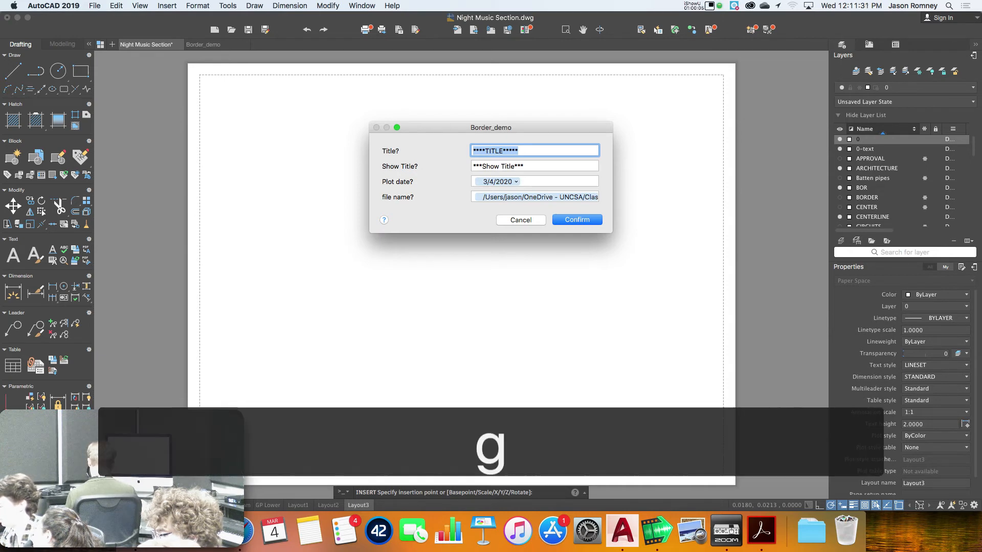
{"action": "type", "text": "Z F"}
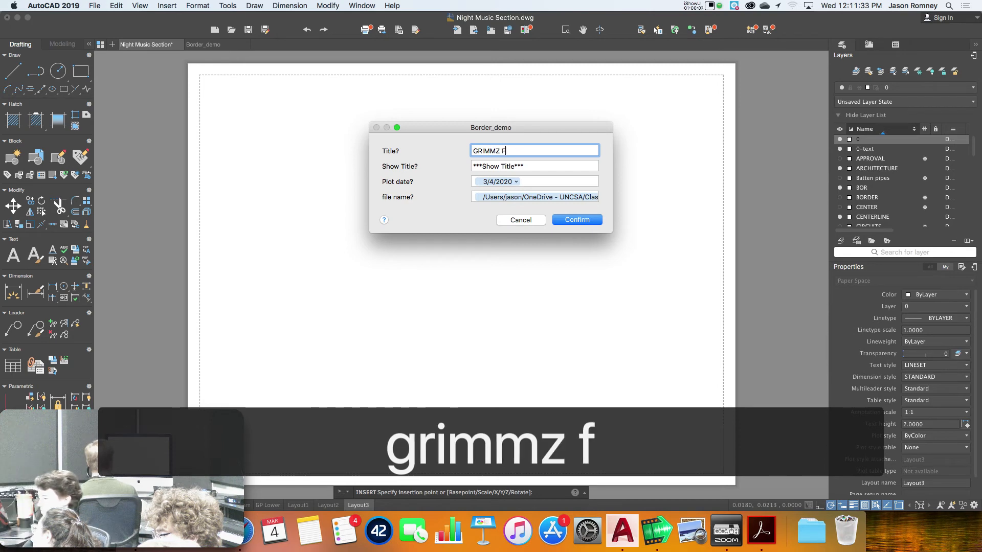
{"action": "type", "text": "AIRY TALES"}
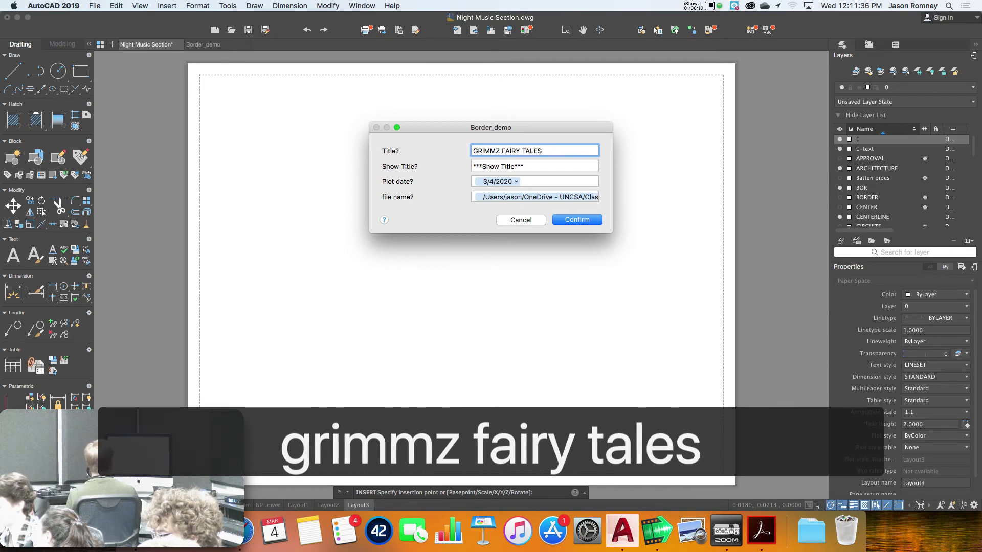
{"action": "key", "text": "Tab"}
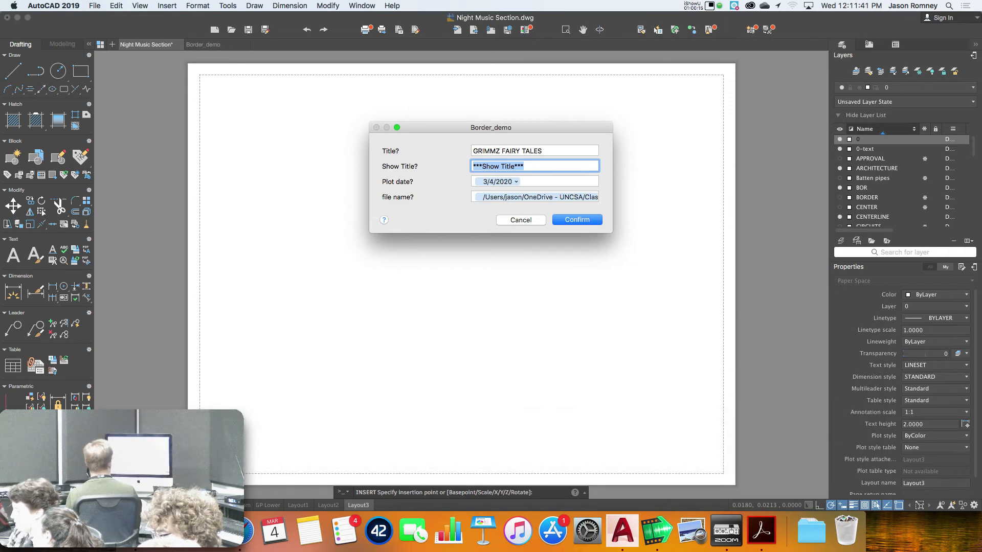
{"action": "key", "text": "Tab"}
{"action": "key", "text": "cmd+c"}
{"action": "key", "text": "Tab"}
{"action": "key", "text": "super+v"}
{"action": "key", "text": "Tab"}
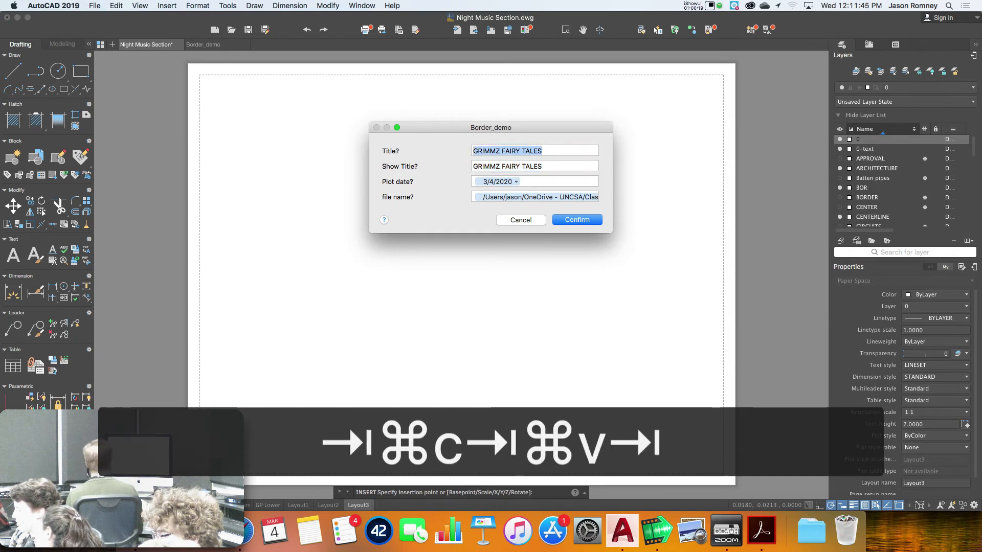
Set the drawing title to SYSTEM DIAGRAM, confirm the block, and return to Border_demo
{"action": "type", "text": "SYSTEM DIAGRAM"}
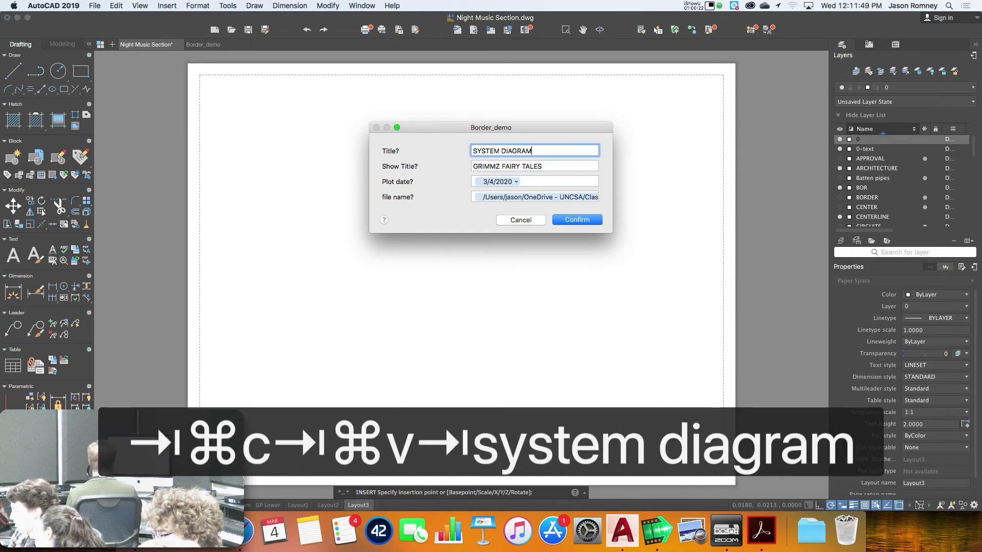
{"action": "key", "text": "Tab"}
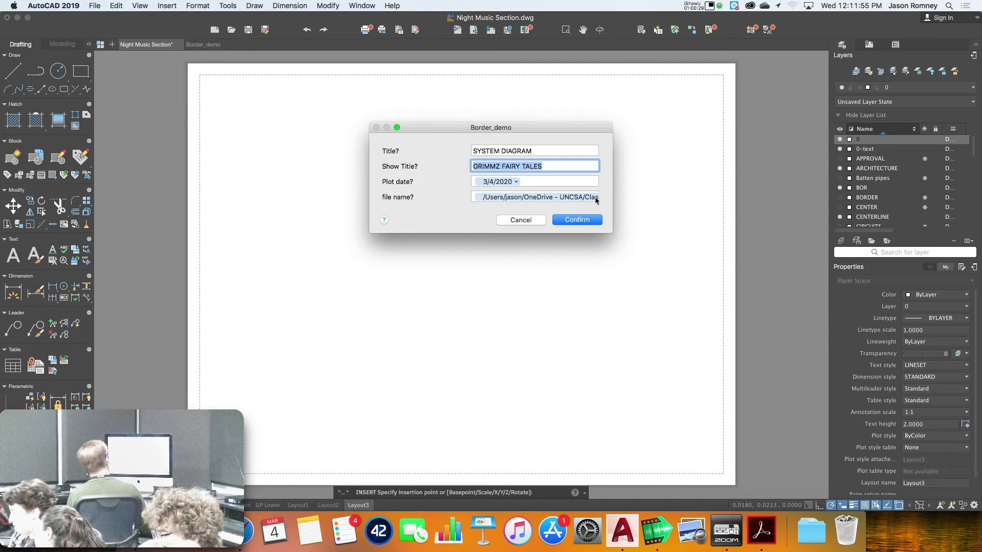
{"action": "left_click", "coordinate": [576, 219]}
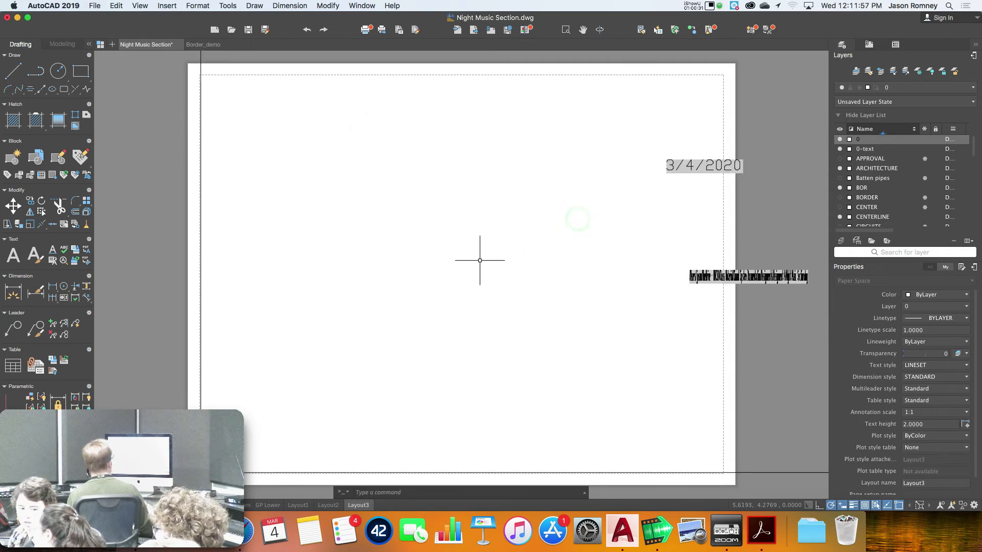
{"action": "scroll", "coordinate": [469, 373], "scroll_direction": "down", "scroll_amount": 3}
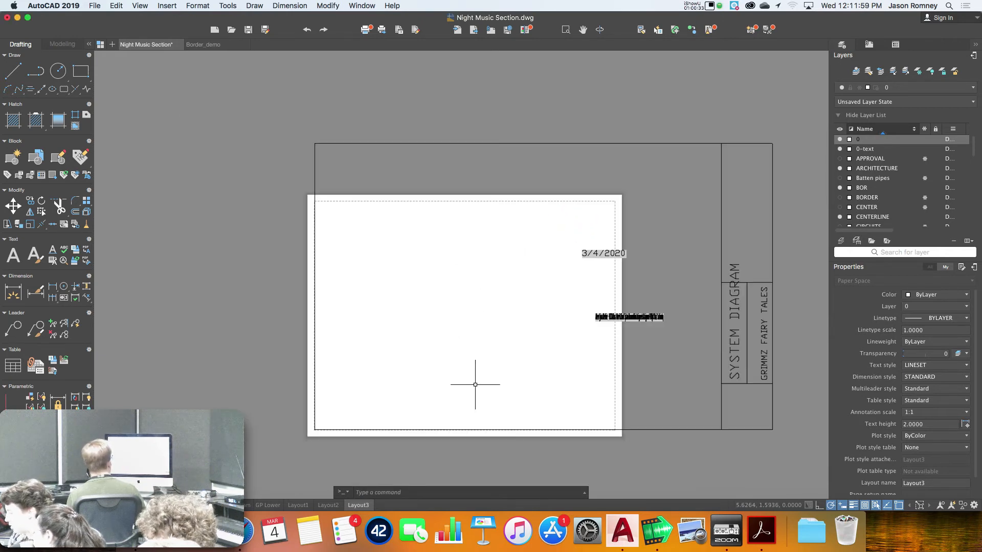
{"action": "left_click", "coordinate": [213, 45]}
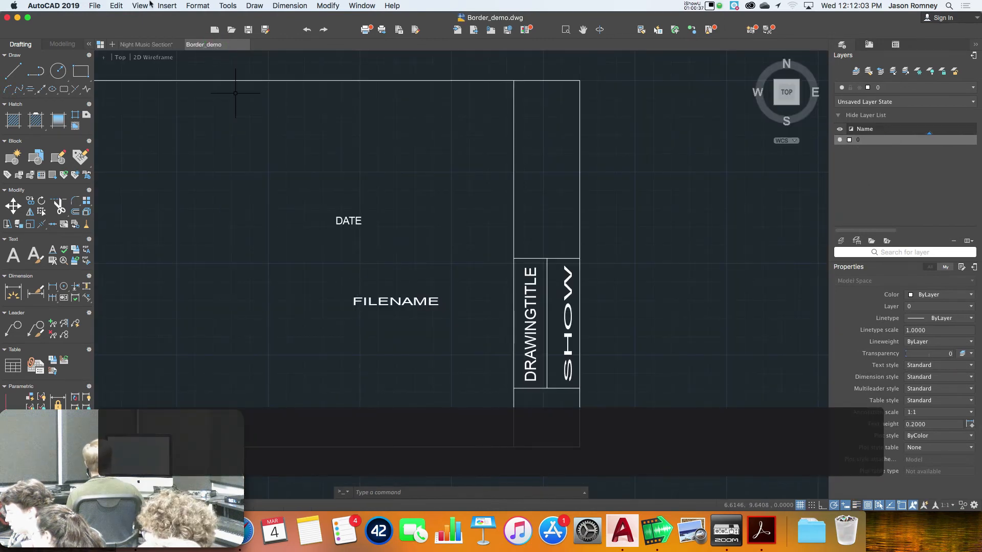
Build a Document > Filename field showing filename only and copy its expression
{"action": "left_click", "coordinate": [166, 5]}
{"action": "left_click", "coordinate": [170, 57]}
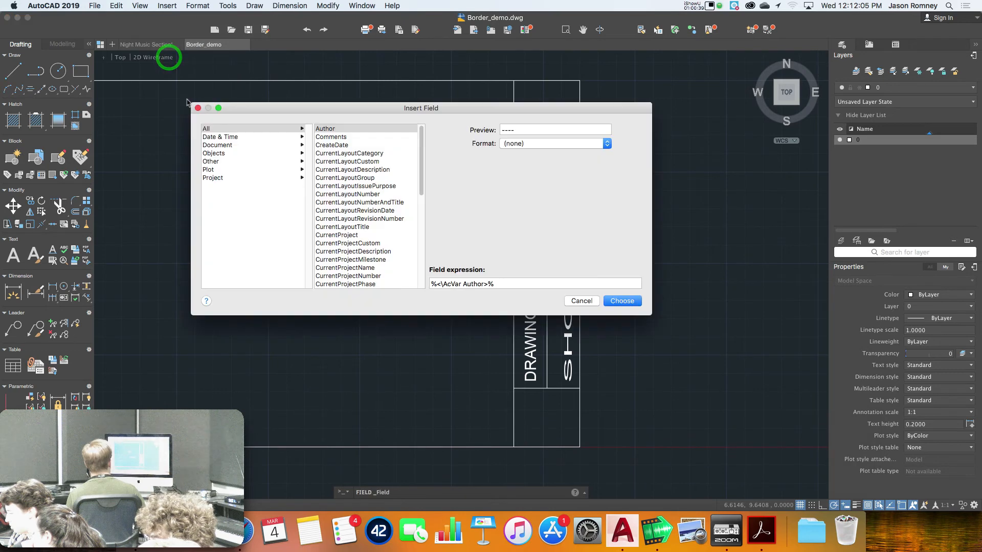
{"action": "left_click", "coordinate": [221, 146]}
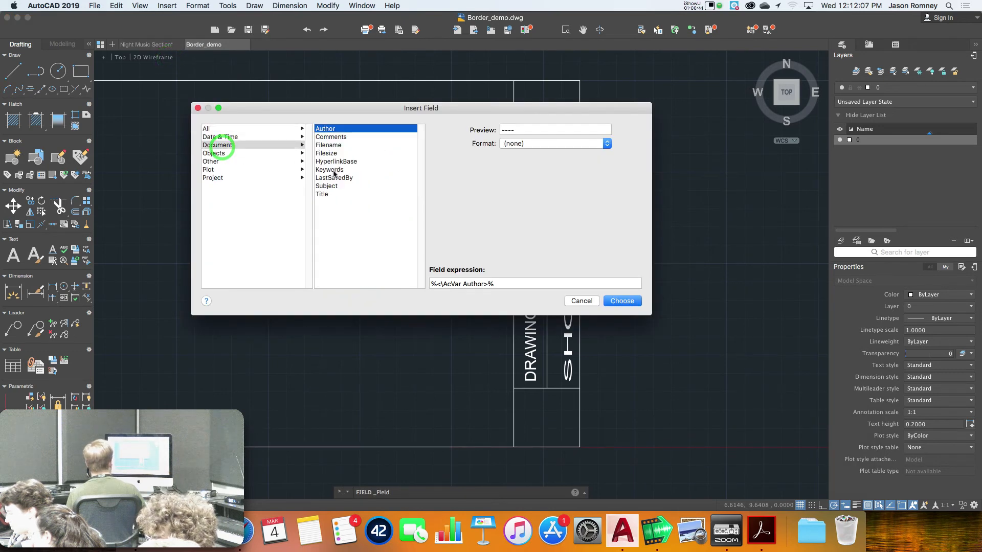
{"action": "left_click", "coordinate": [329, 144]}
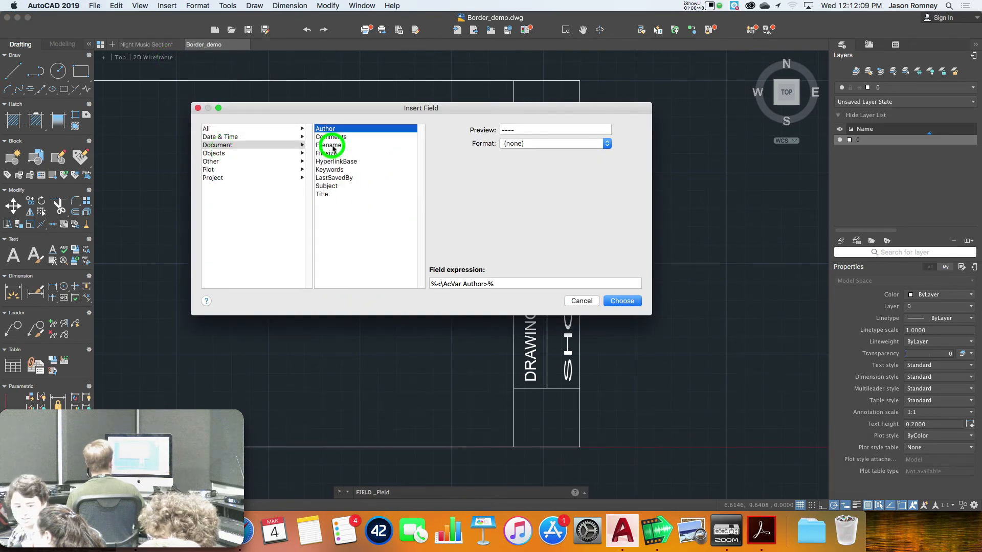
{"action": "left_click", "coordinate": [514, 161]}
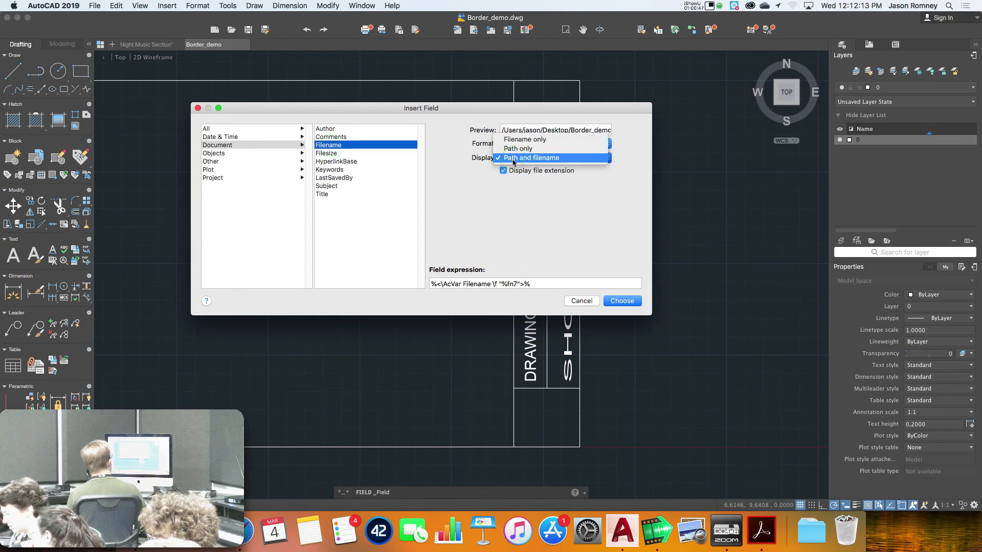
{"action": "left_click", "coordinate": [516, 139]}
{"action": "left_click_drag", "start_coordinate": [536, 284], "coordinate": [405, 281]}
{"action": "key", "text": "super+c"}
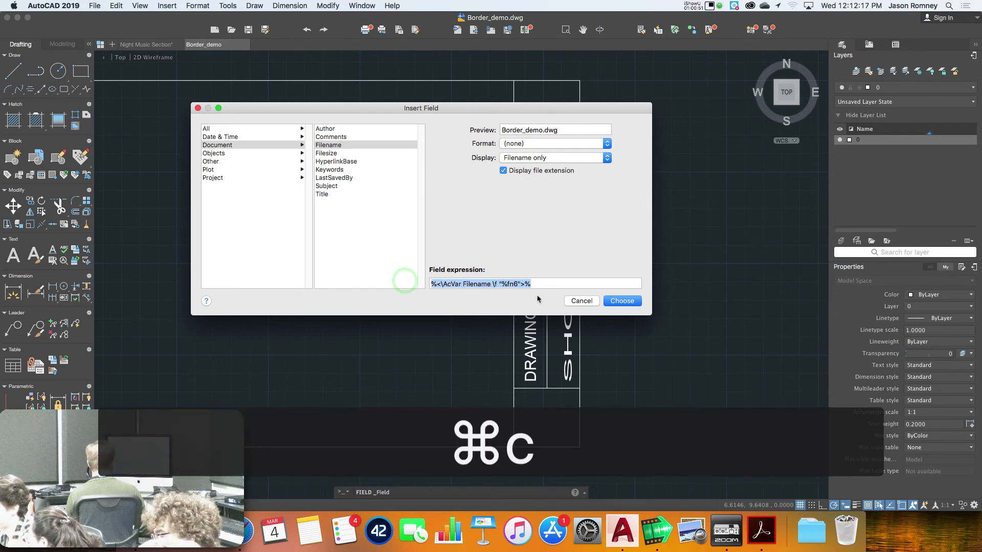
{"action": "key", "text": "super+c"}
{"action": "left_click", "coordinate": [581, 300]}
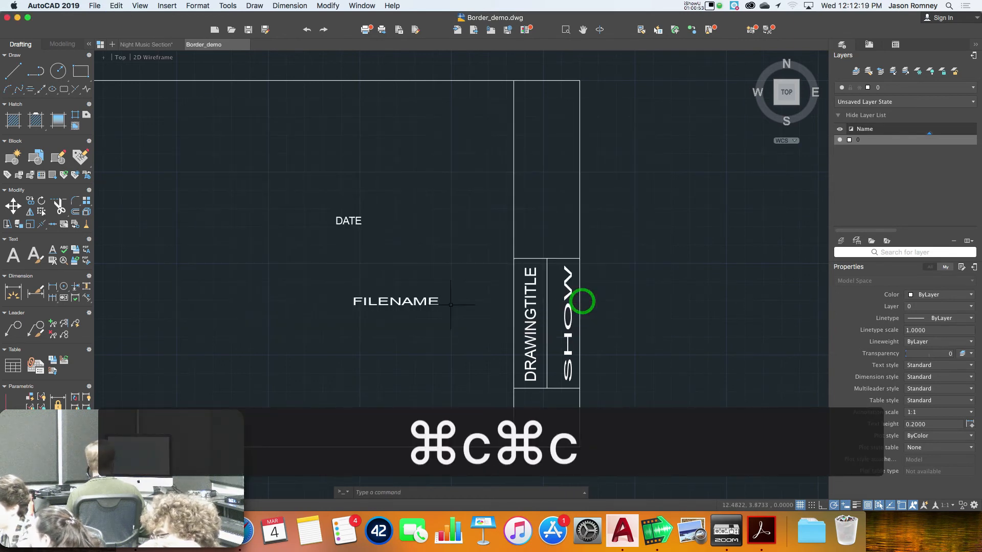
Replace the FILENAME attribute's default with the copied Filename field expression
{"action": "left_click", "coordinate": [391, 302]}
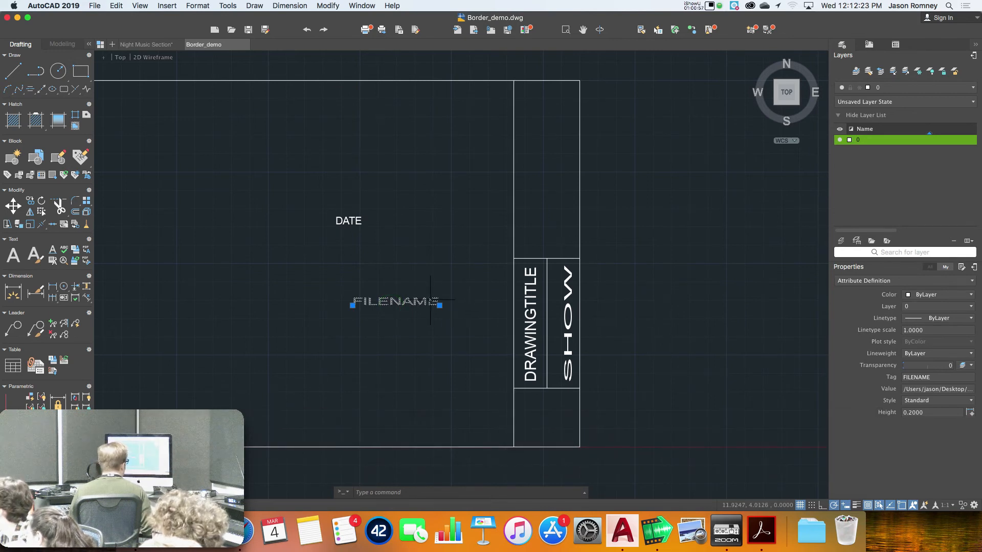
{"action": "double_click", "coordinate": [393, 301]}
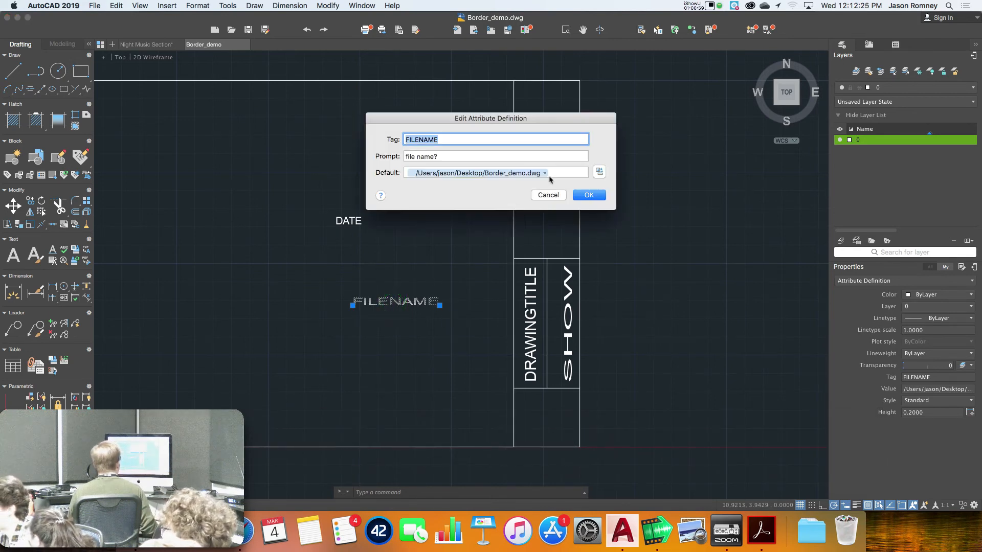
{"action": "left_click", "coordinate": [558, 172]}
{"action": "key", "text": "super+c"}
{"action": "key", "text": "super+v"}
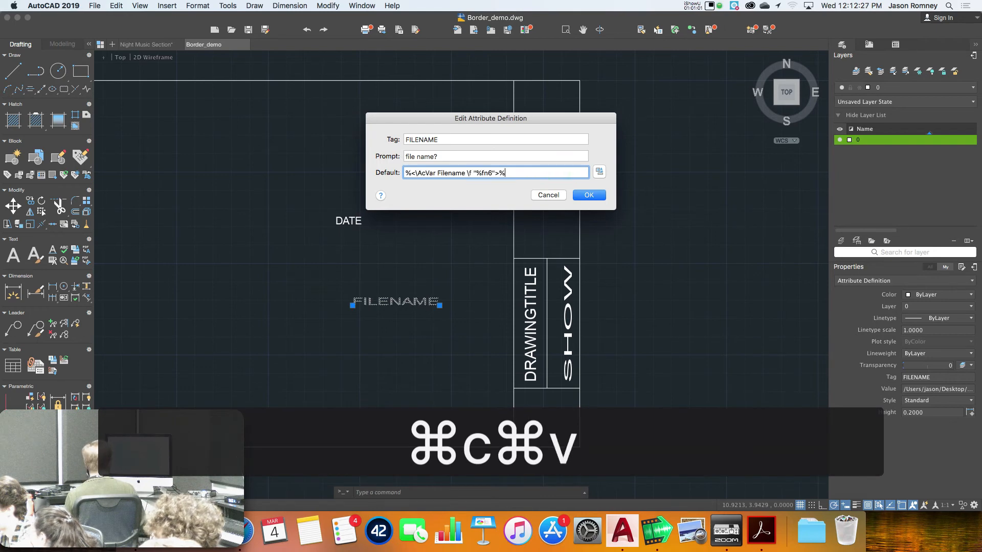
{"action": "left_click", "coordinate": [589, 195]}
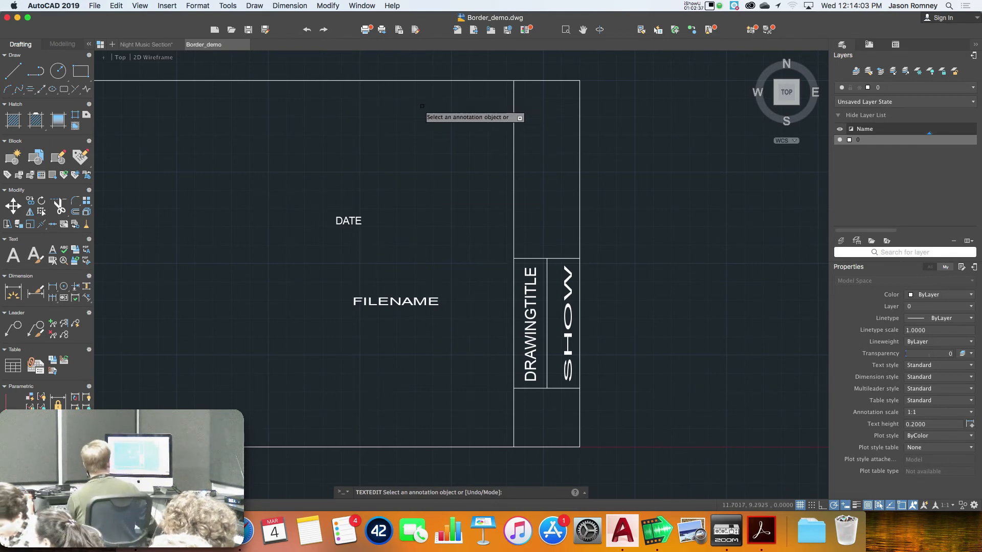
Return to Night Music Section's Layout3, where the title block shows the date 3/4/2020
{"action": "left_click", "coordinate": [135, 44]}
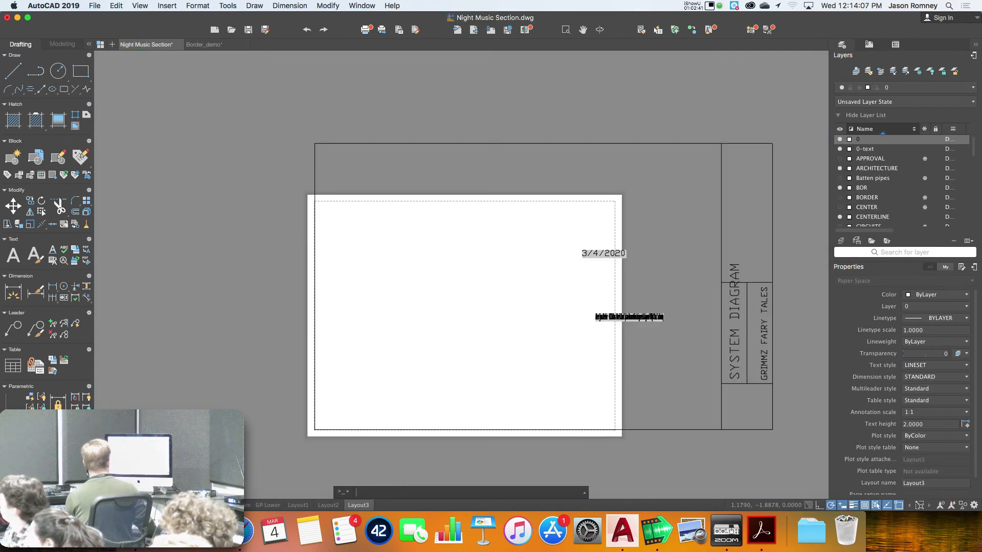
Insert the Bordertabloid_new block on Layout4, then cancel at its attribute prompts
{"action": "left_click", "coordinate": [167, 6]}
{"action": "left_click", "coordinate": [171, 19]}
{"action": "left_click", "coordinate": [501, 134]}
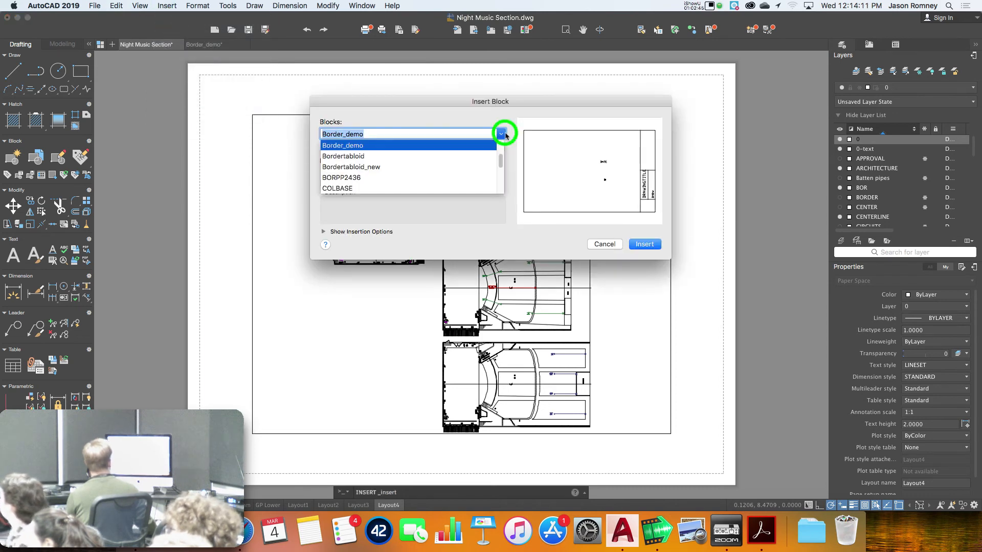
{"action": "left_click", "coordinate": [357, 167]}
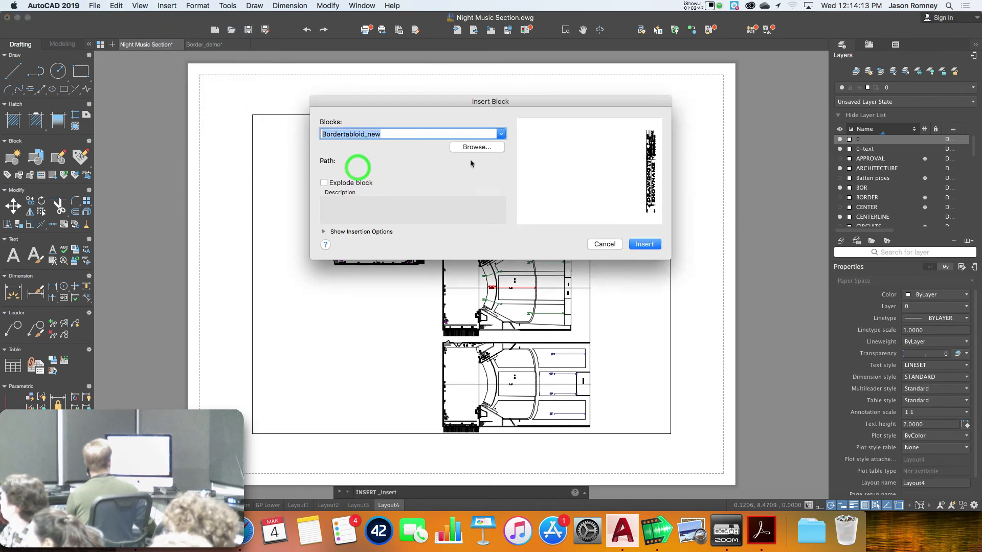
{"action": "left_click", "coordinate": [645, 245]}
{"action": "left_click", "coordinate": [693, 197]}
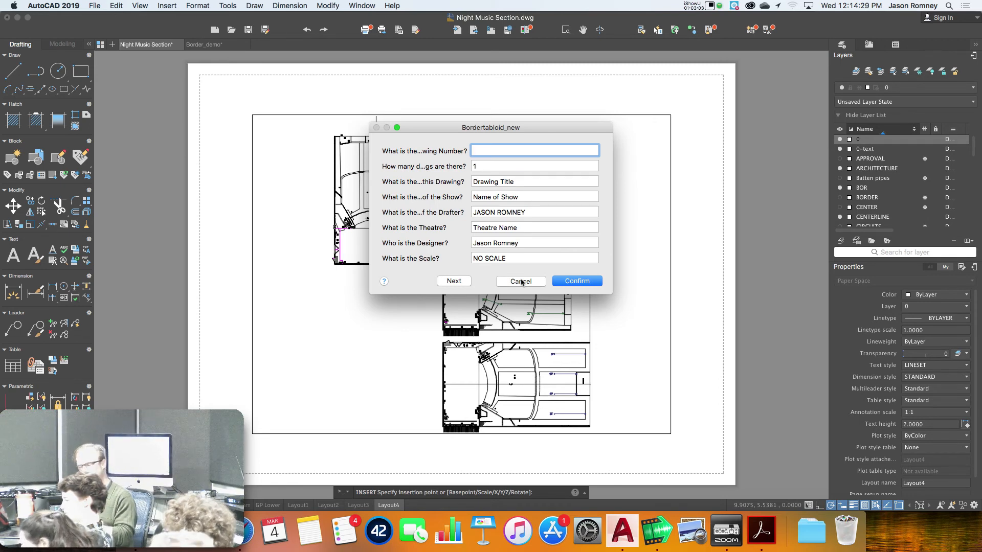
{"action": "left_click", "coordinate": [522, 282]}
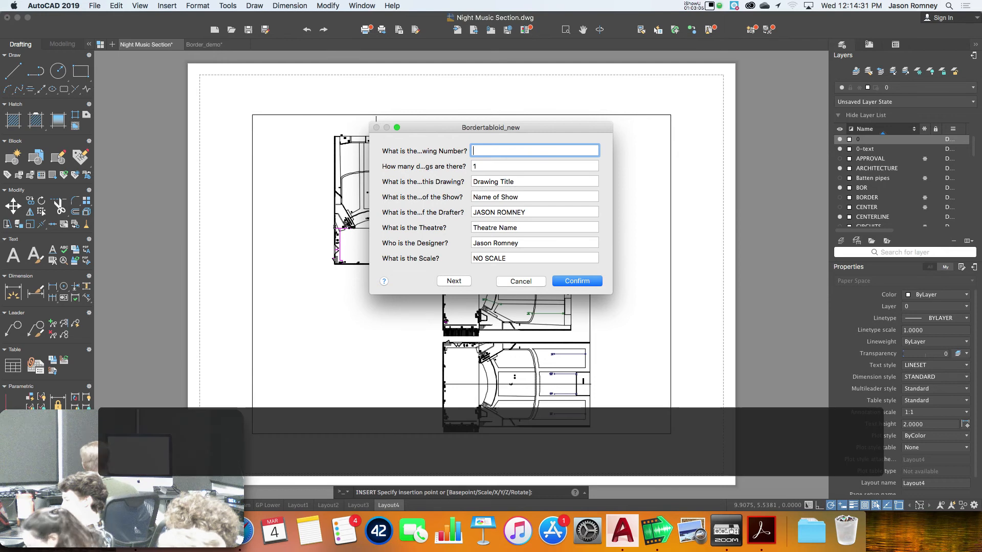
Switch to Finder and select Assignment4.pdf in the Assignment 4 folder
{"action": "left_click", "coordinate": [240, 531]}
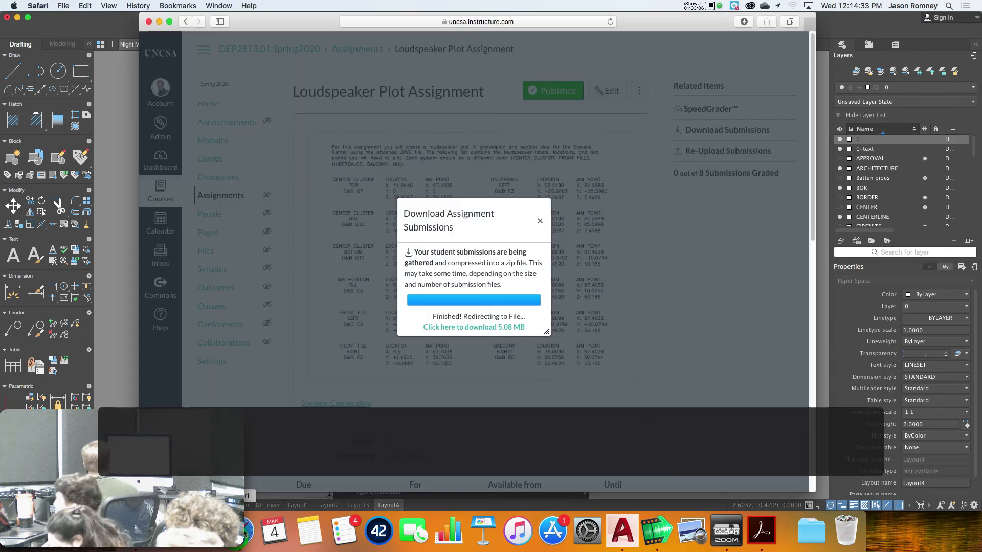
{"action": "left_click", "coordinate": [136, 531]}
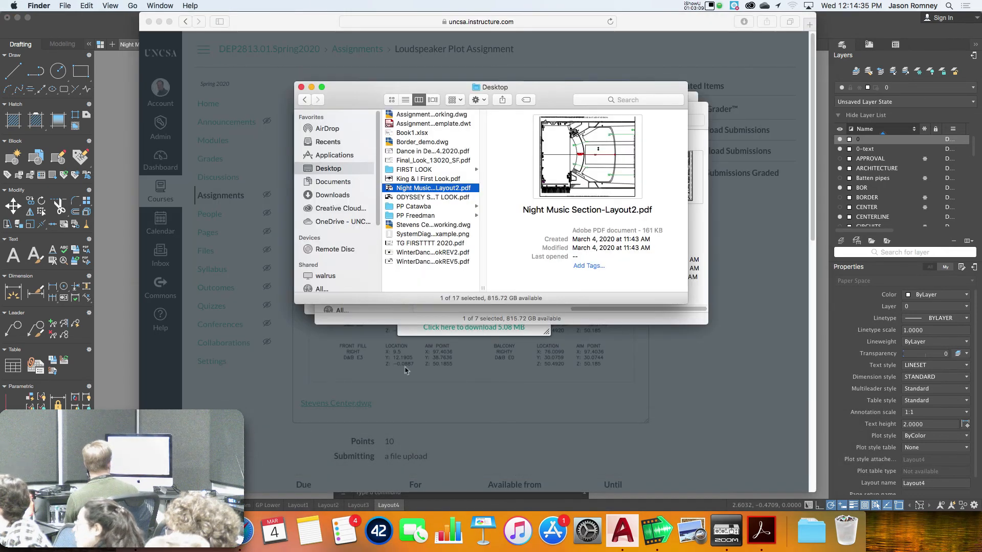
{"action": "left_click", "coordinate": [516, 317]}
{"action": "left_click", "coordinate": [520, 154]}
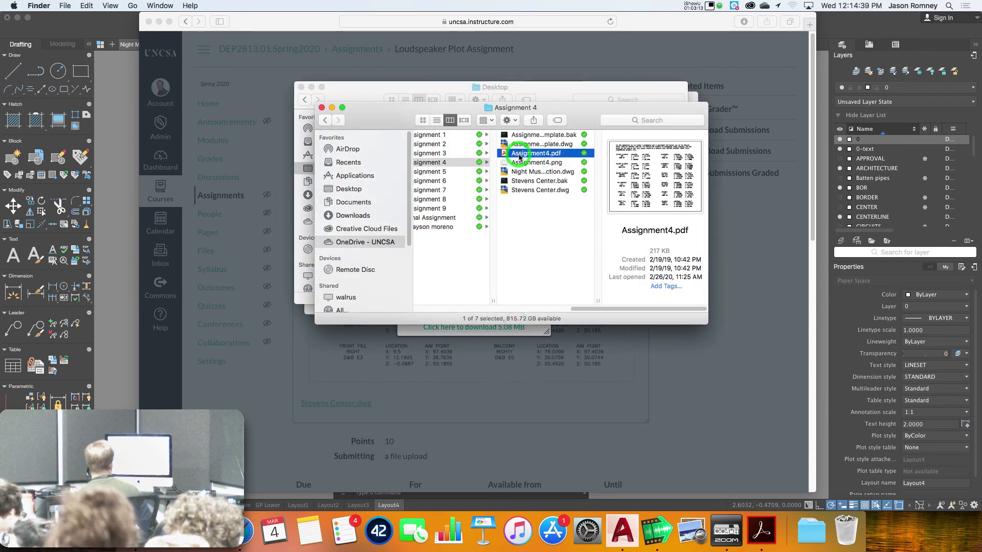
Open the Assignment 5 folder and Quick Look Assignment5.pdf
{"action": "left_click", "coordinate": [450, 172]}
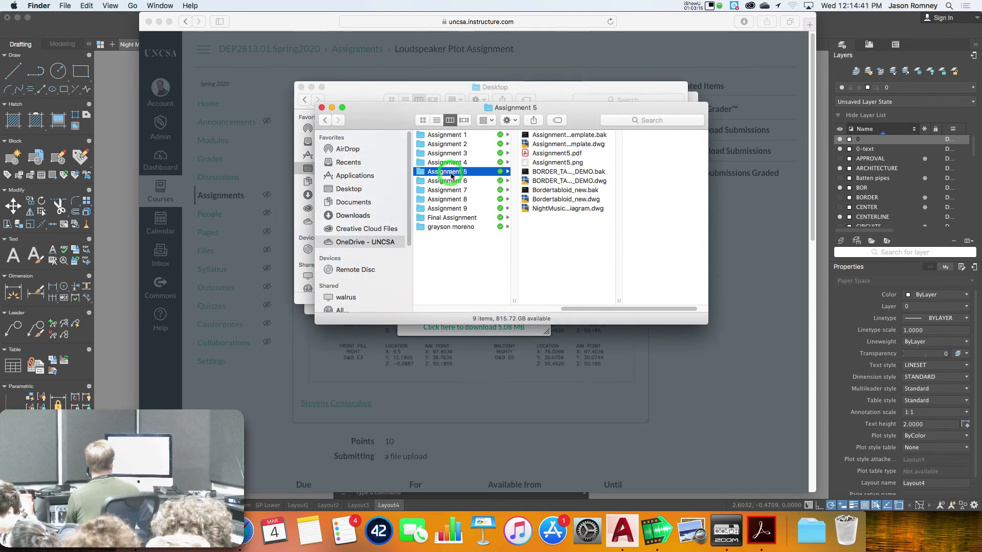
{"action": "left_click", "coordinate": [546, 153]}
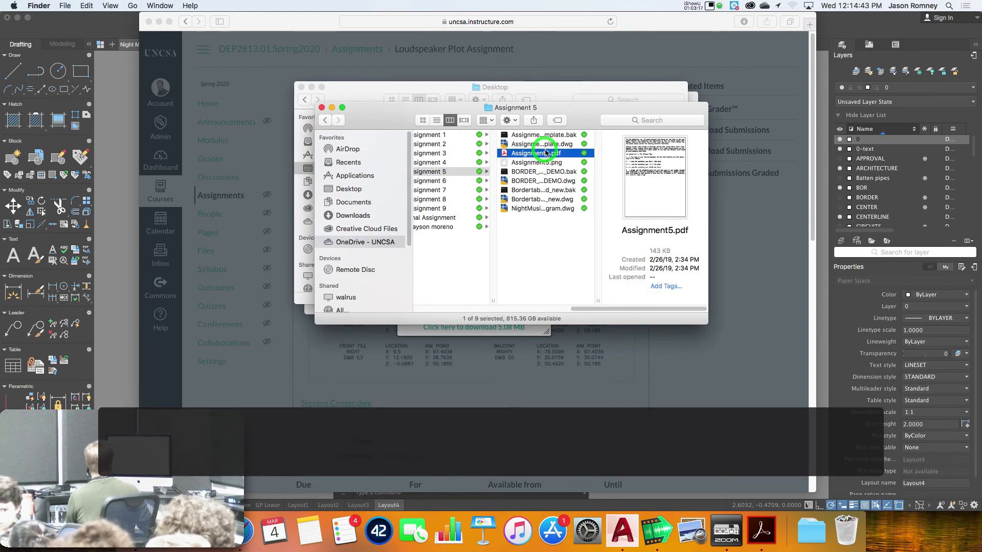
{"action": "key", "text": "space"}
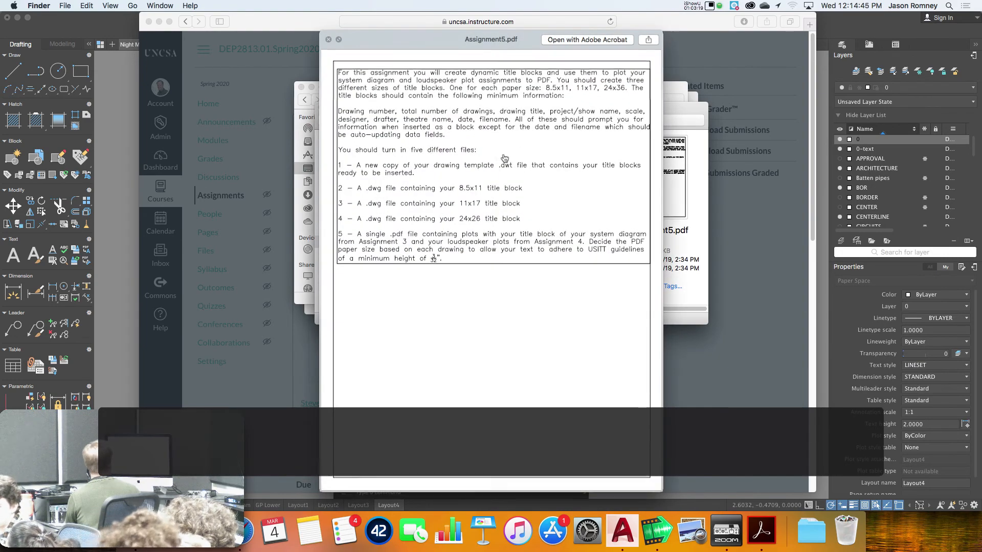
{"action": "key", "text": "space"}
{"action": "left_click", "coordinate": [523, 153]}
Open Assignment5.pdf in Acrobat, dismiss the reading prompt, and zoom in to 145%
{"action": "double_click", "coordinate": [523, 154]}
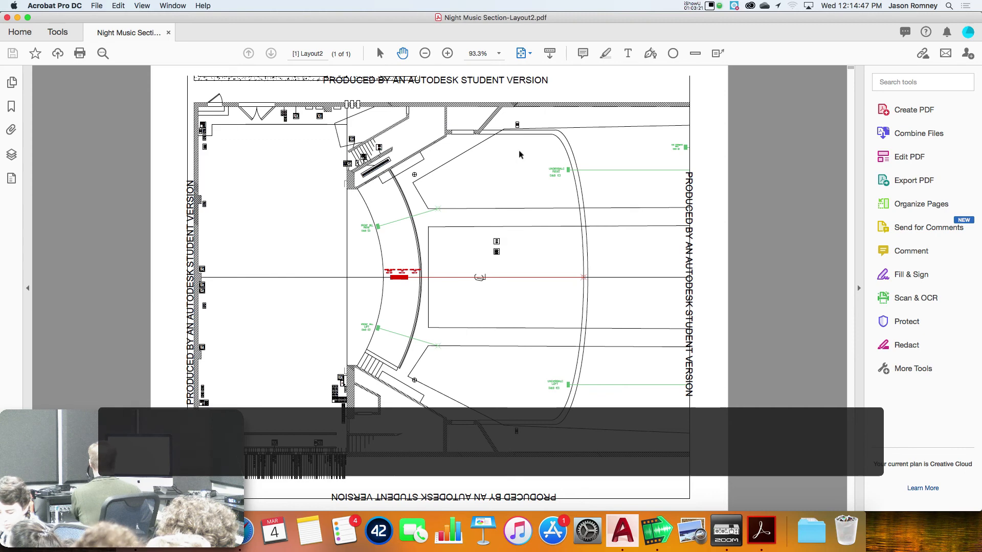
{"action": "left_click", "coordinate": [542, 341]}
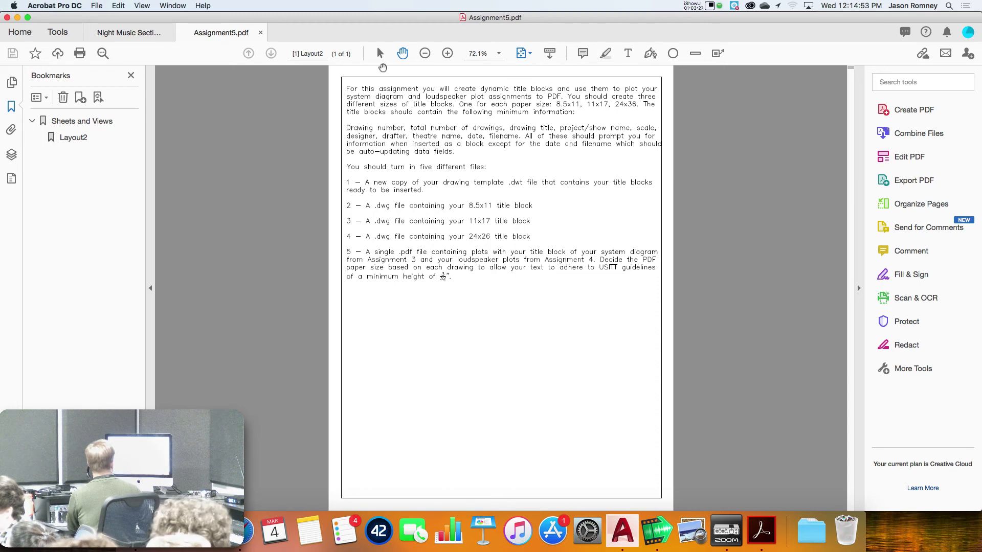
{"action": "left_click", "coordinate": [527, 53]}
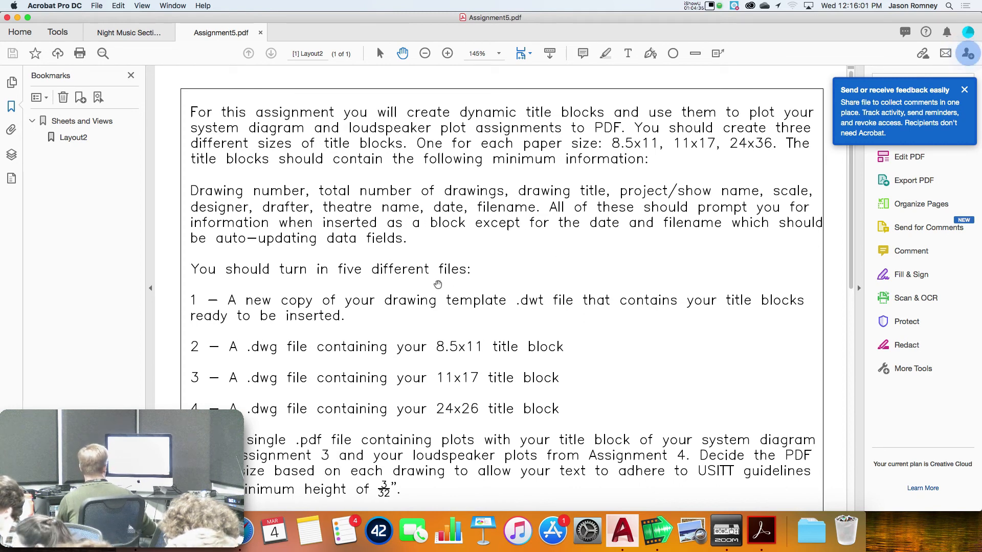
{"action": "left_click_drag", "start_coordinate": [465, 366], "coordinate": [460, 287]}
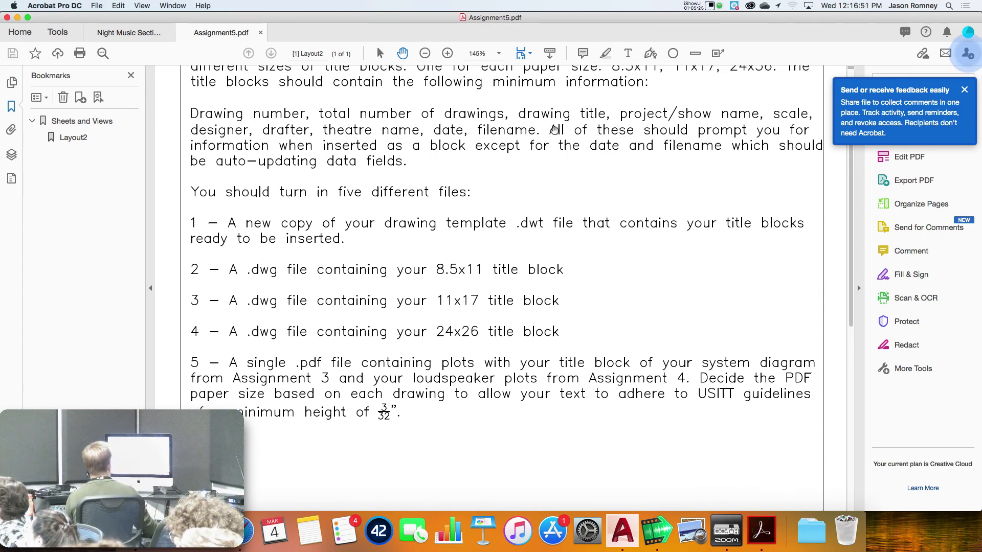
Return to the Night Music Section plot, dismiss the reading prompt, and show page thumbnails
{"action": "left_click", "coordinate": [141, 35]}
{"action": "left_click", "coordinate": [544, 341]}
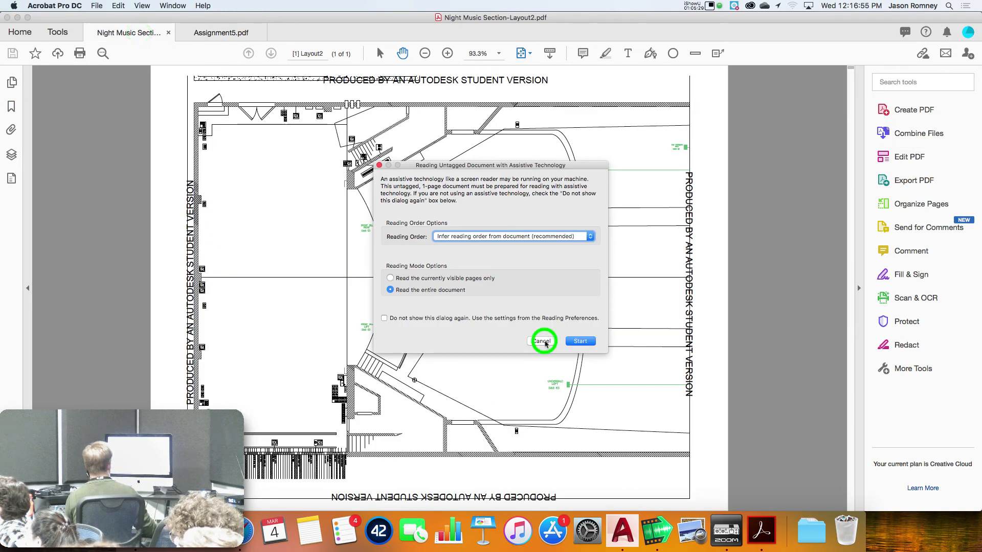
{"action": "left_click", "coordinate": [12, 84]}
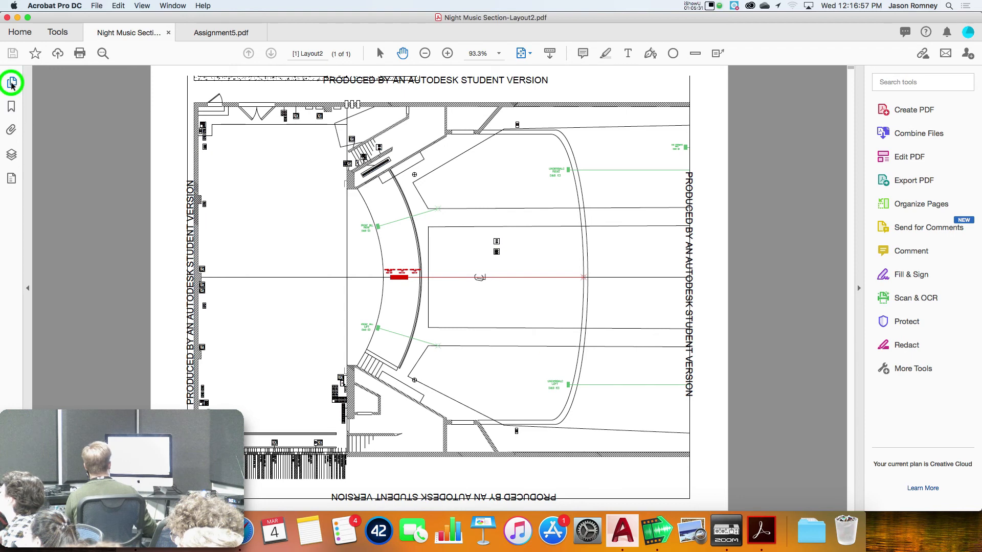
Launch File > Create > Combine Files into a Single PDF
{"action": "left_click", "coordinate": [99, 6]}
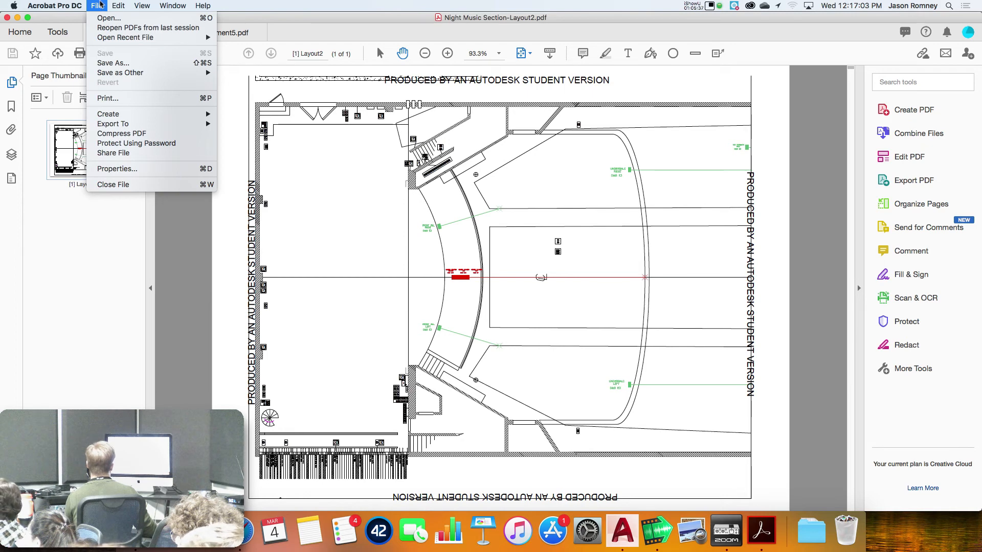
{"action": "mouse_move", "coordinate": [134, 116]}
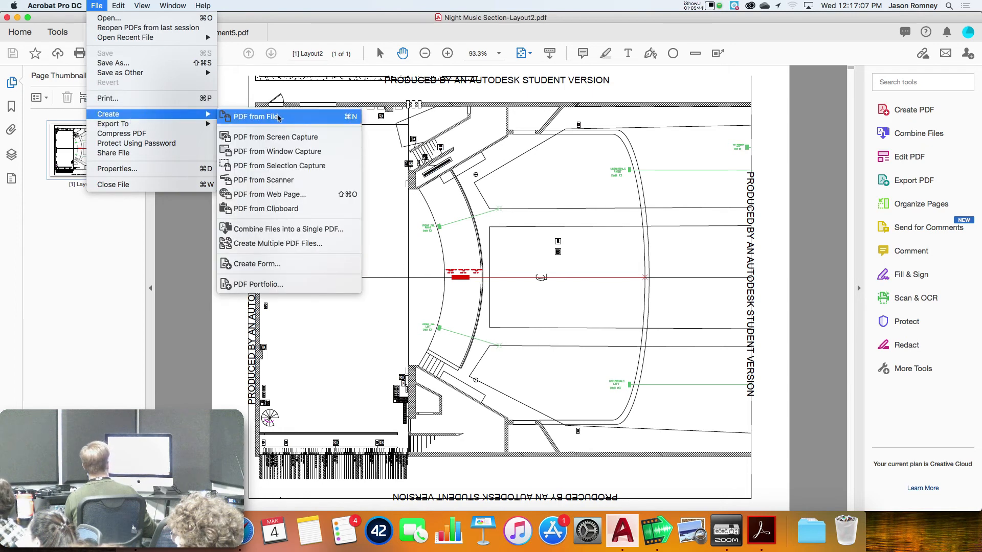
{"action": "left_click", "coordinate": [301, 234]}
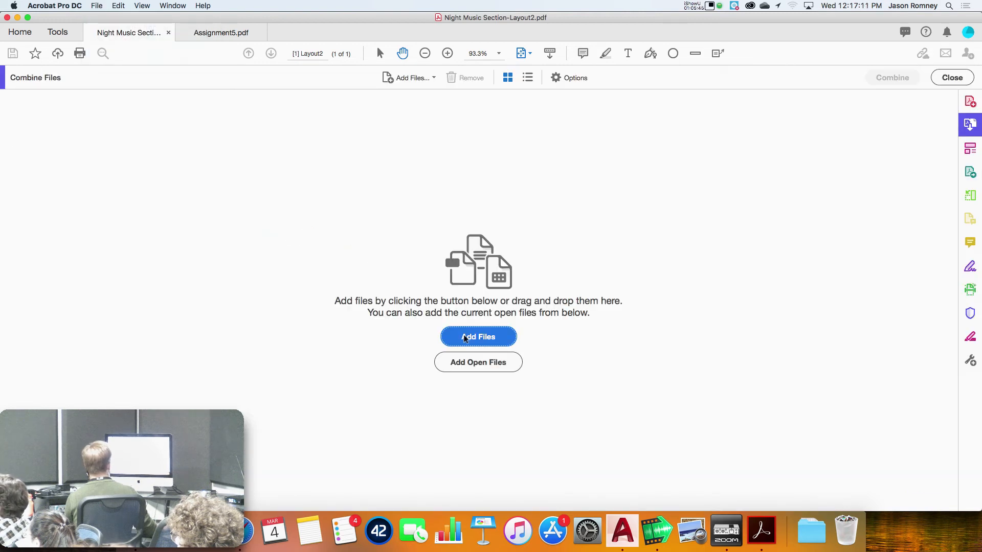
Add four PDFs, including DEP4198-2017.pdf, from OneDrive > Class Material's sound documentation folder
{"action": "left_click", "coordinate": [468, 340]}
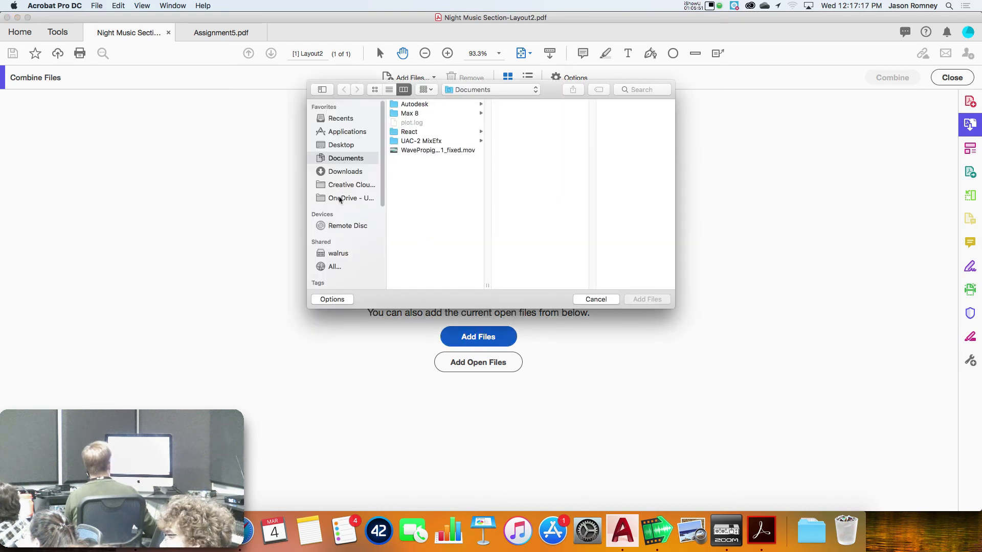
{"action": "left_click", "coordinate": [359, 199]}
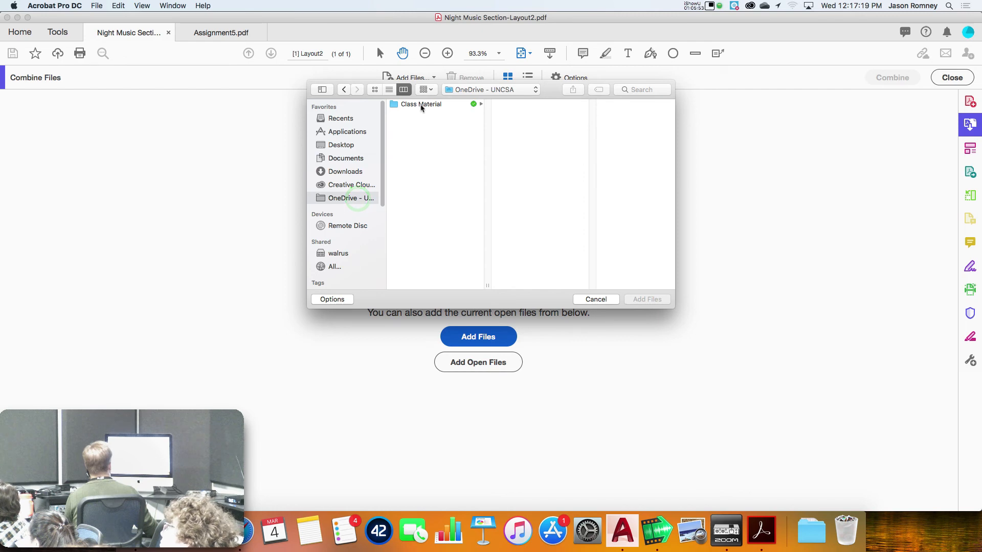
{"action": "left_click", "coordinate": [420, 104]}
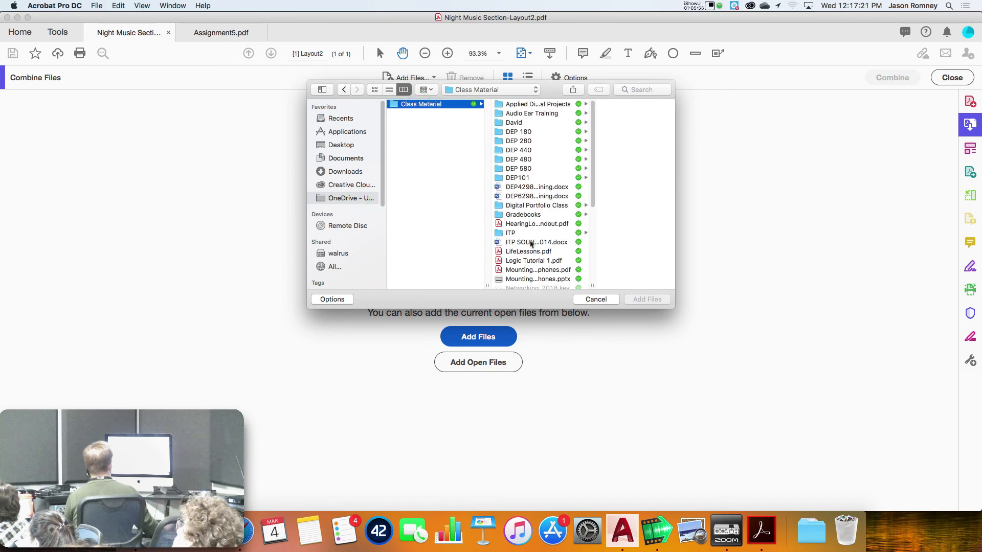
{"action": "scroll", "coordinate": [534, 175], "scroll_direction": "down", "scroll_amount": 5}
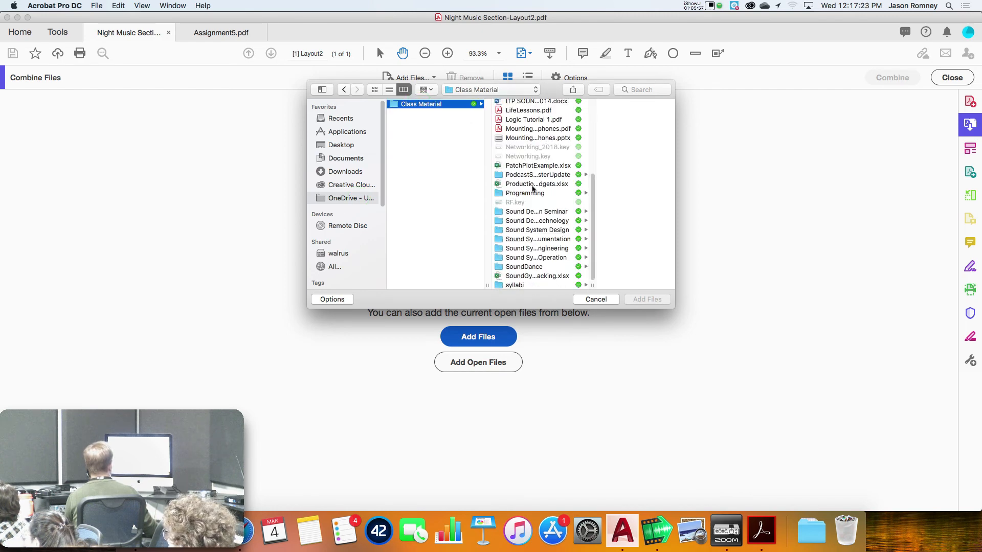
{"action": "left_click", "coordinate": [537, 239]}
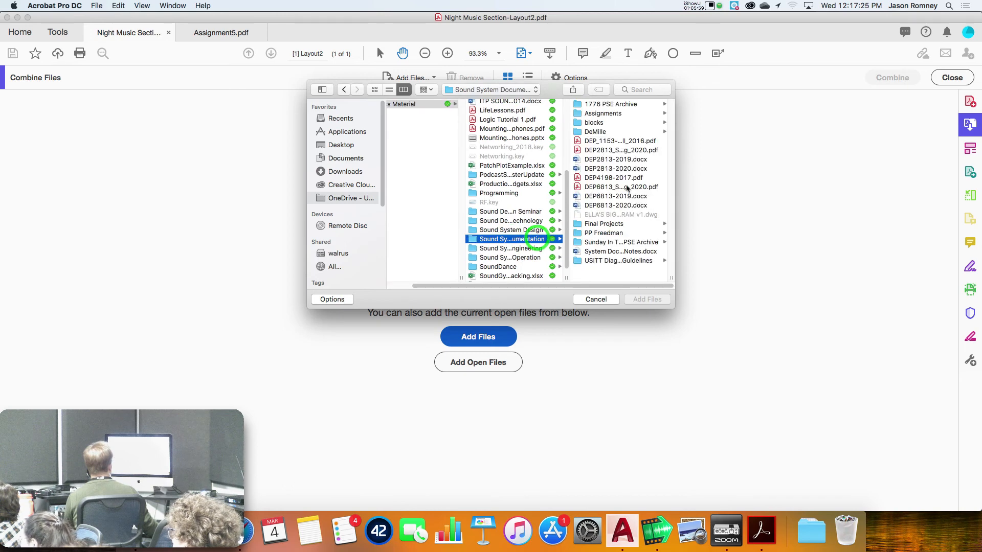
{"action": "left_click", "coordinate": [604, 140]}
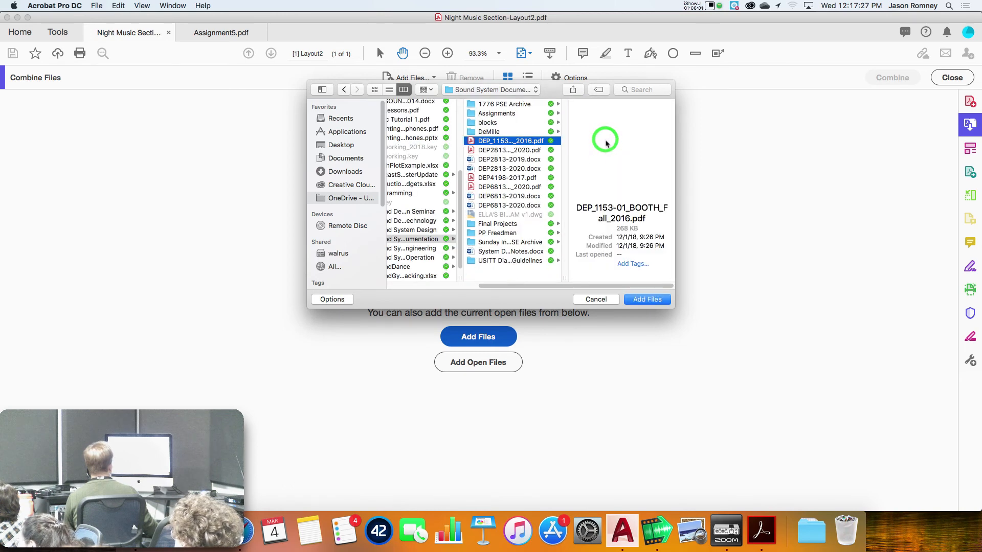
{"action": "left_click", "coordinate": [514, 149], "text": "super"}
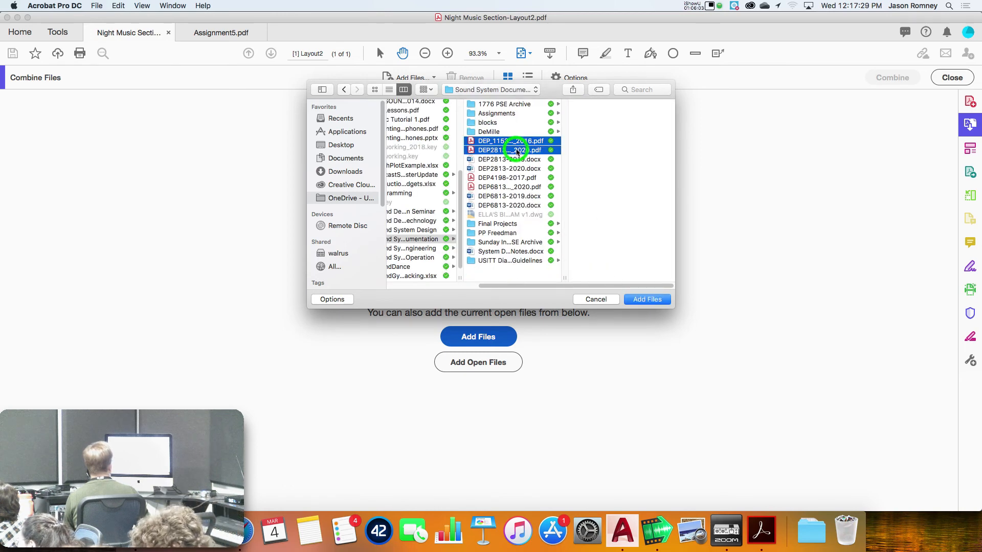
{"action": "left_click", "coordinate": [508, 177], "text": "super"}
{"action": "left_click", "coordinate": [508, 187], "text": "super"}
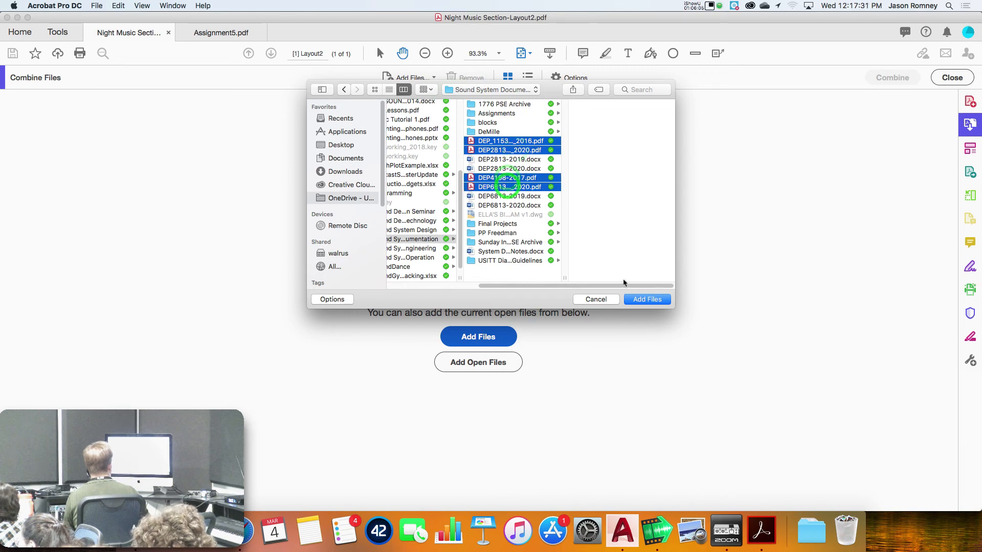
{"action": "left_click", "coordinate": [647, 302]}
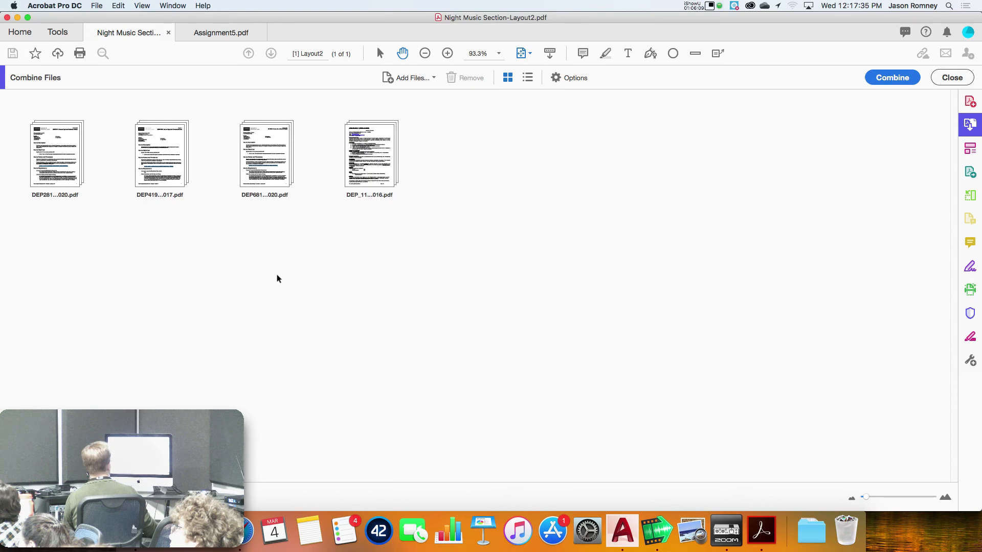
Combine the four files into Binder1.pdf and browse its 17 pages in thumbnails
{"action": "left_click", "coordinate": [886, 78]}
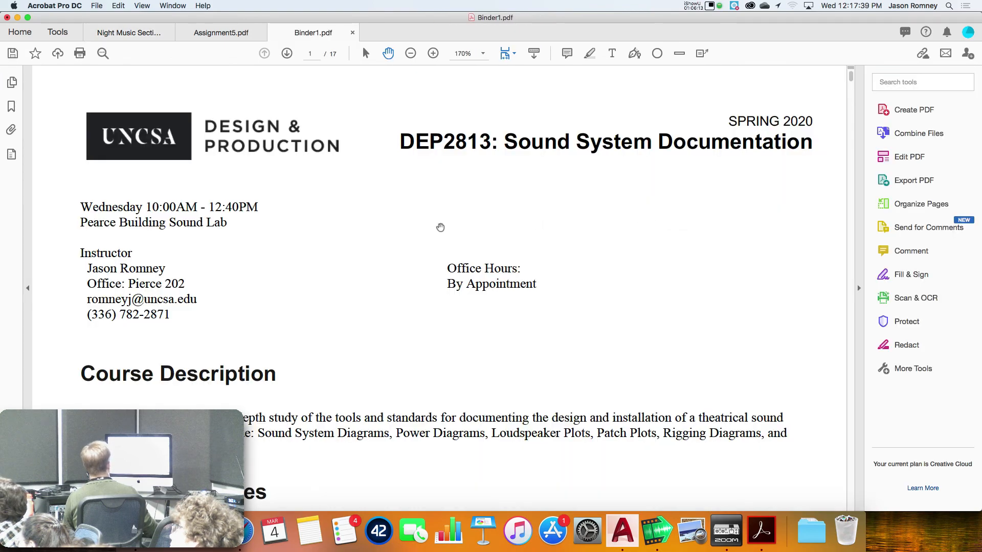
{"action": "scroll", "coordinate": [450, 225], "scroll_direction": "down", "scroll_amount": 20}
{"action": "scroll", "coordinate": [457, 225], "scroll_direction": "down", "scroll_amount": 20}
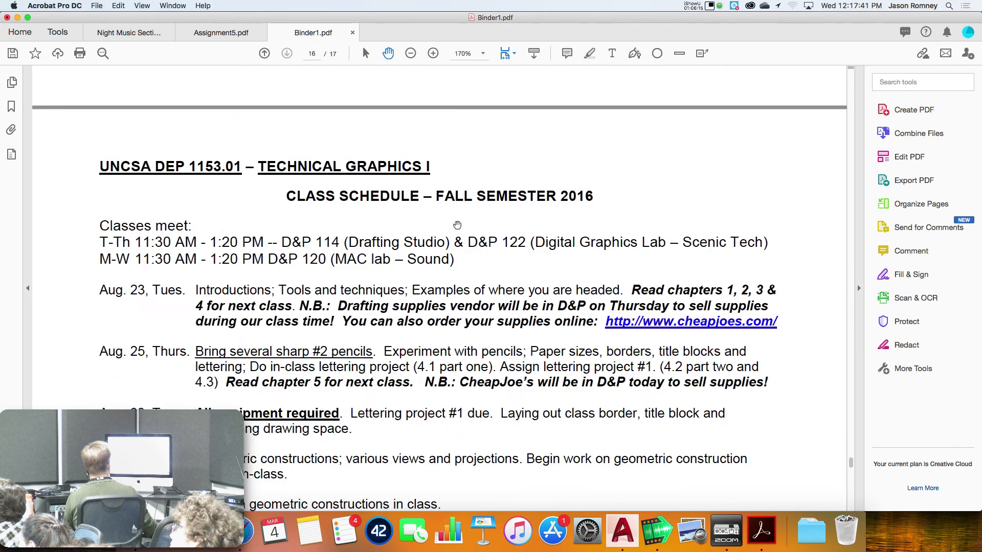
{"action": "left_click", "coordinate": [12, 82]}
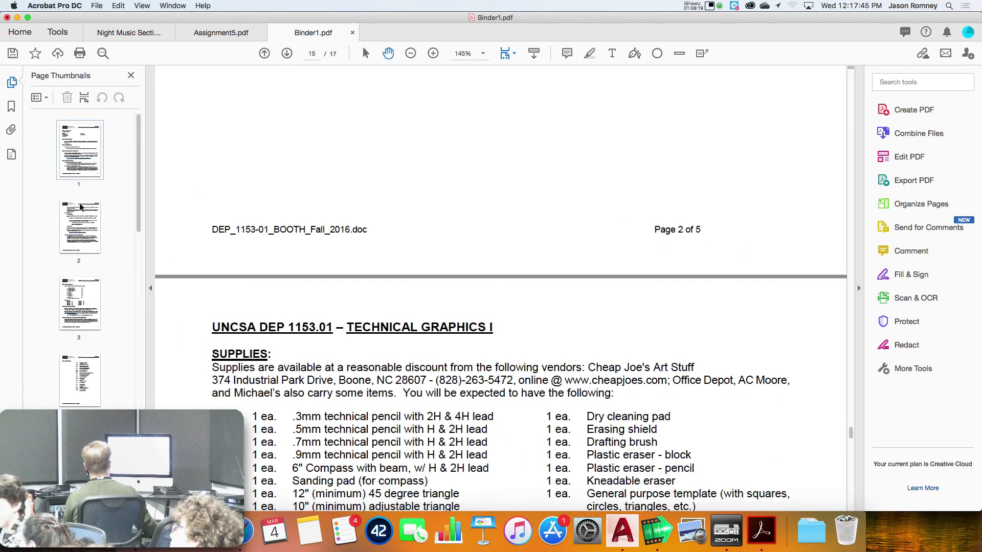
{"action": "left_click", "coordinate": [244, 198]}
Close Binder1.pdf without saving, returning to Assignment5.pdf
{"action": "key", "text": "super+w"}
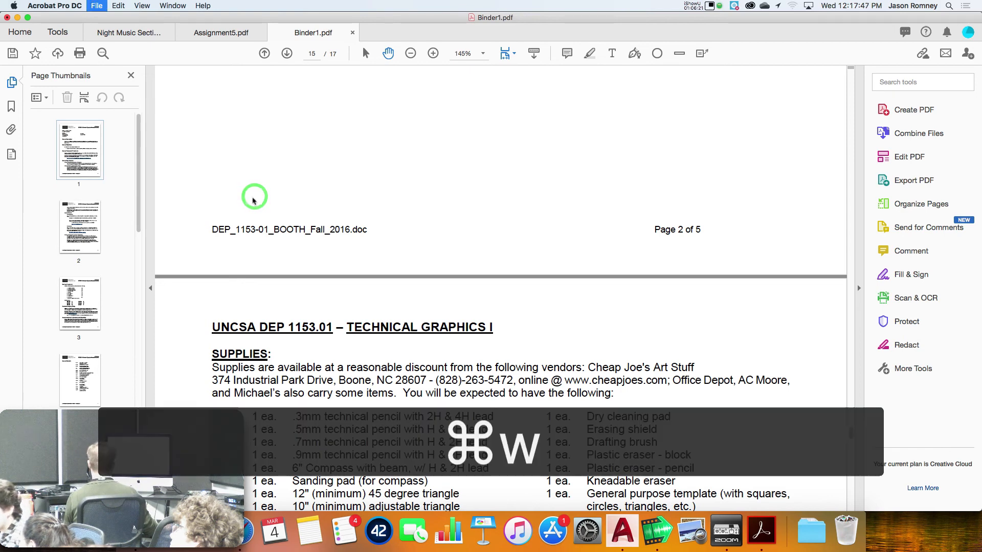
{"action": "left_click", "coordinate": [466, 182]}
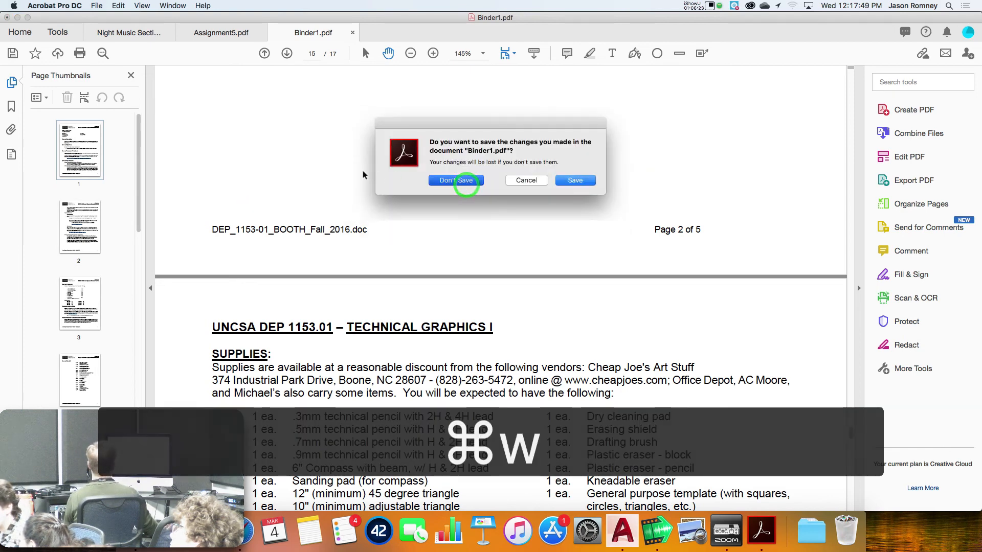
{"action": "left_click", "coordinate": [59, 6]}
{"action": "left_click", "coordinate": [60, 5]}
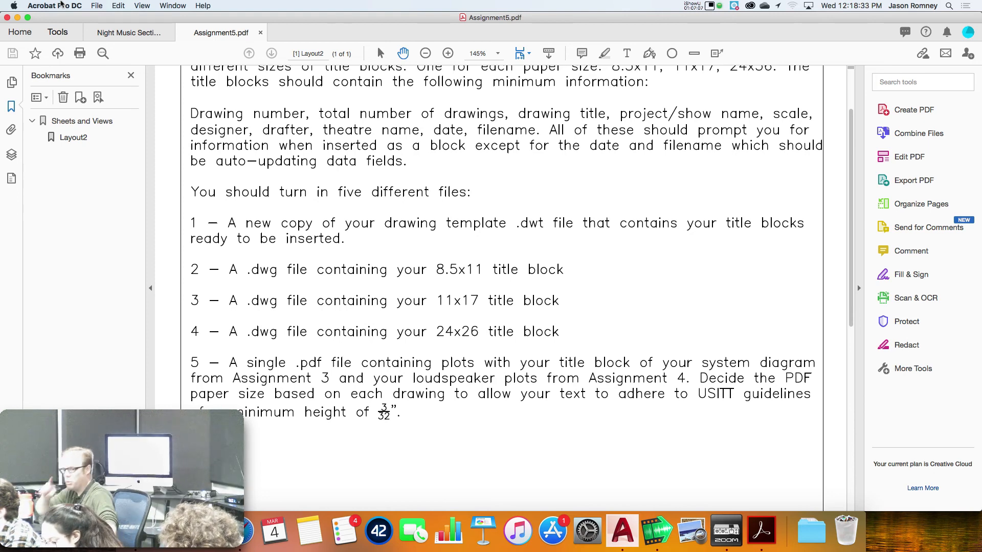
{"action": "key", "text": "super+Tab"}
{"action": "key", "text": "super+Tab"}
{"action": "key", "text": "super+Tab"}
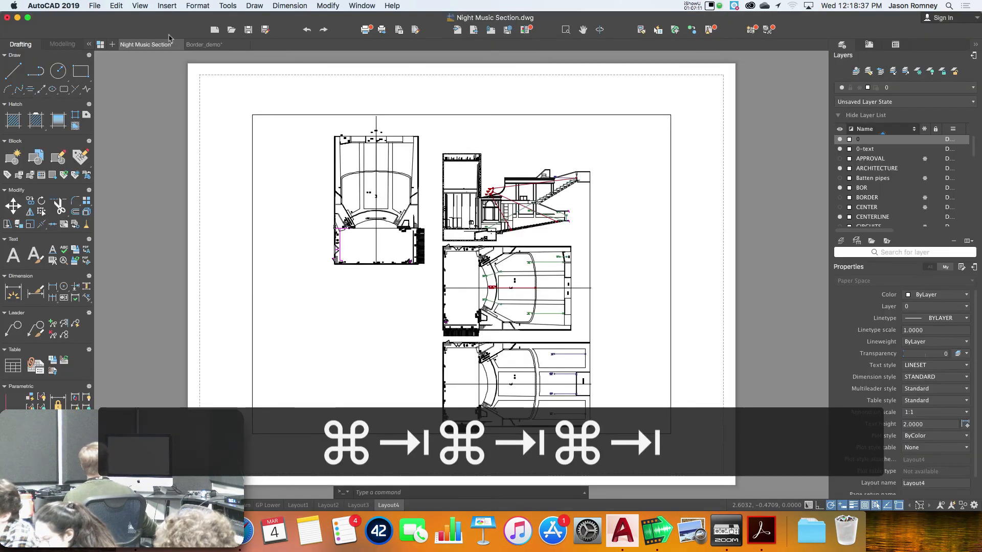
Bring up Border_demo, zoom in on the title block, and try then cancel a TEXT command
{"action": "left_click", "coordinate": [219, 45]}
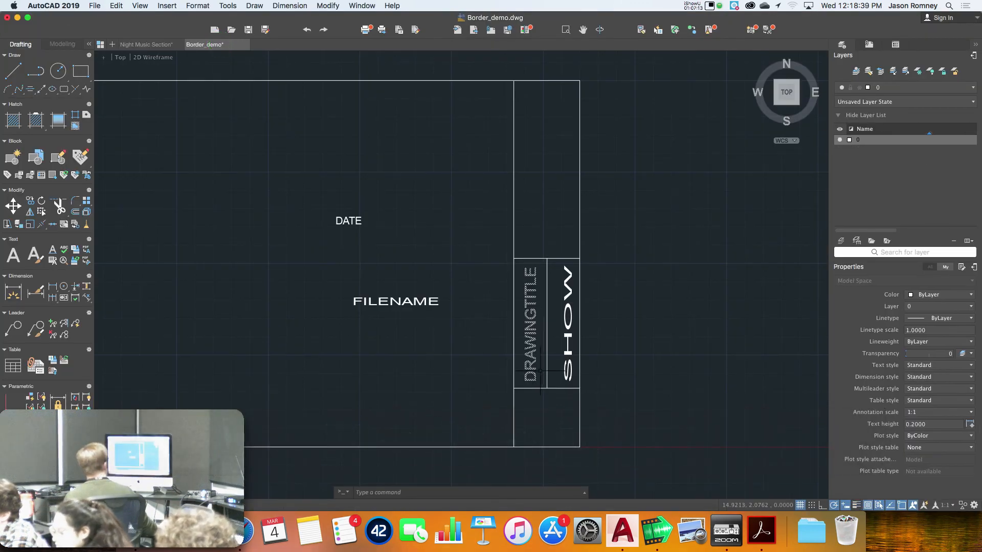
{"action": "scroll", "coordinate": [535, 363], "scroll_direction": "up", "scroll_amount": 6}
{"action": "scroll", "coordinate": [534, 366], "scroll_direction": "down", "scroll_amount": 4}
{"action": "scroll", "coordinate": [533, 370], "scroll_direction": "up", "scroll_amount": 4}
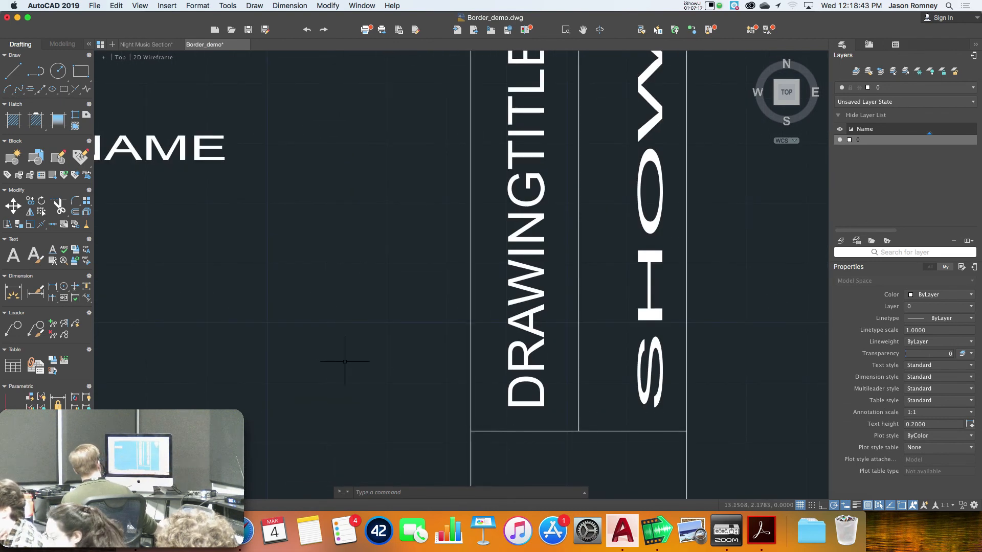
{"action": "type", "text": "text"}
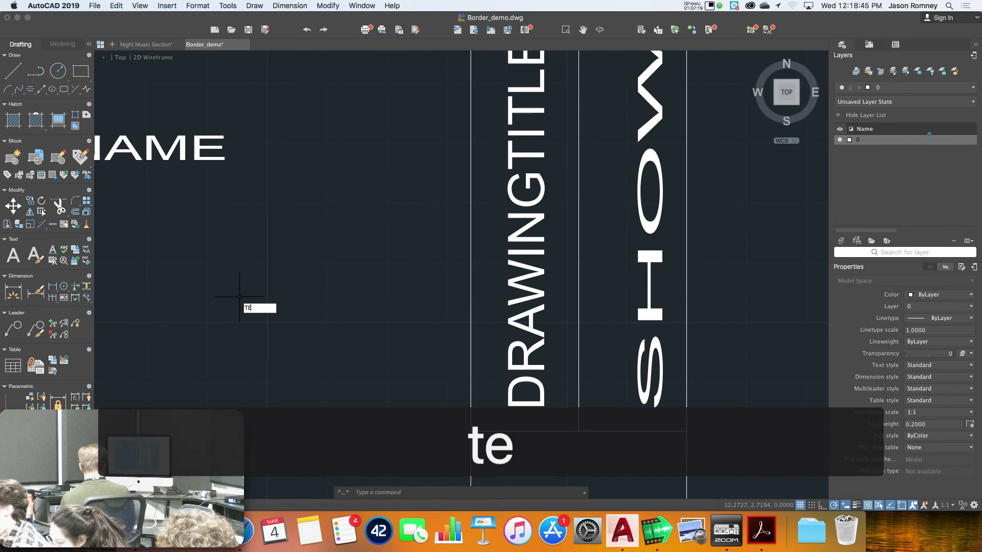
{"action": "key", "text": "Return"}
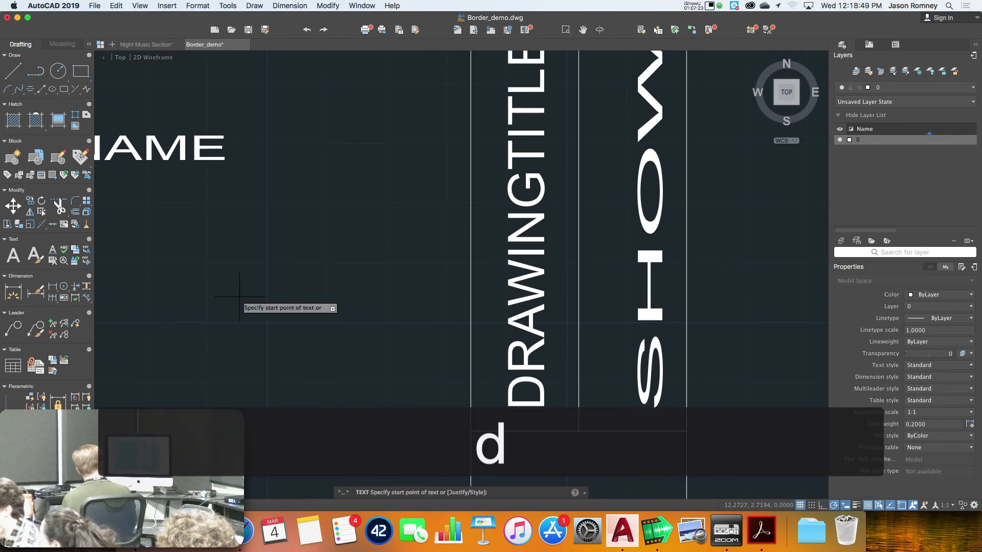
{"action": "type", "text": "drawing"}
{"action": "key", "text": "space"}
{"action": "type", "text": "ti"}
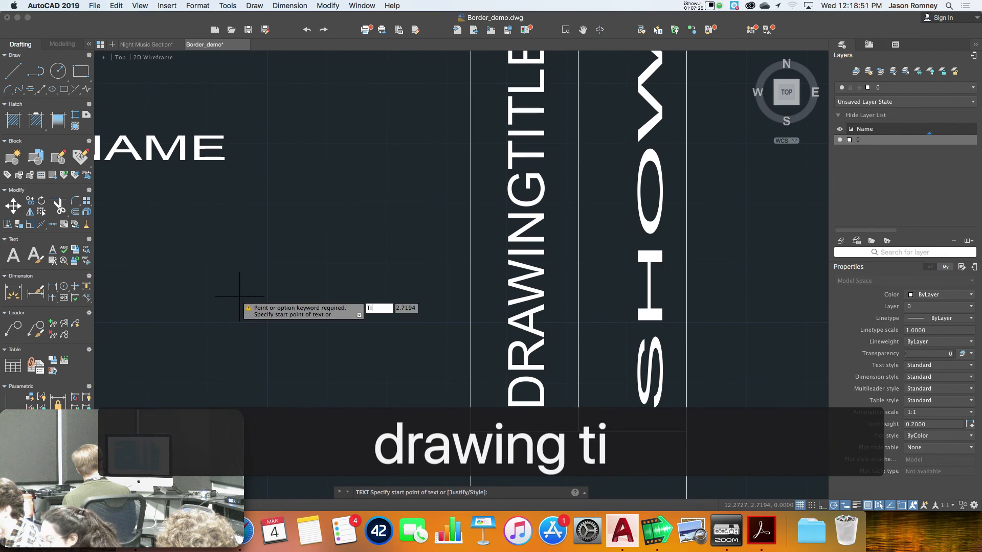
{"action": "key", "text": "Escape"}
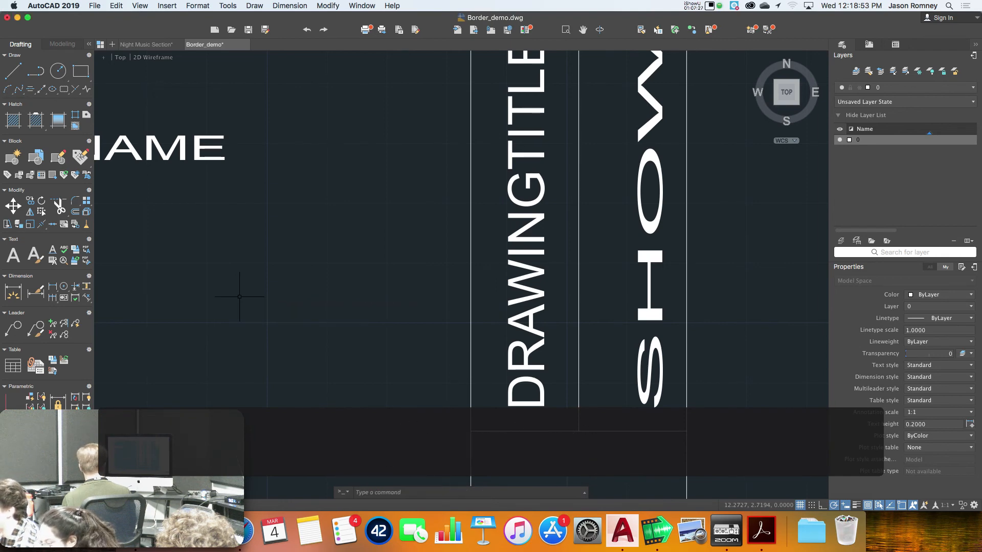
Start the TEXT command again and clear the stray letters
{"action": "type", "text": "text"}
{"action": "key", "text": "Return"}
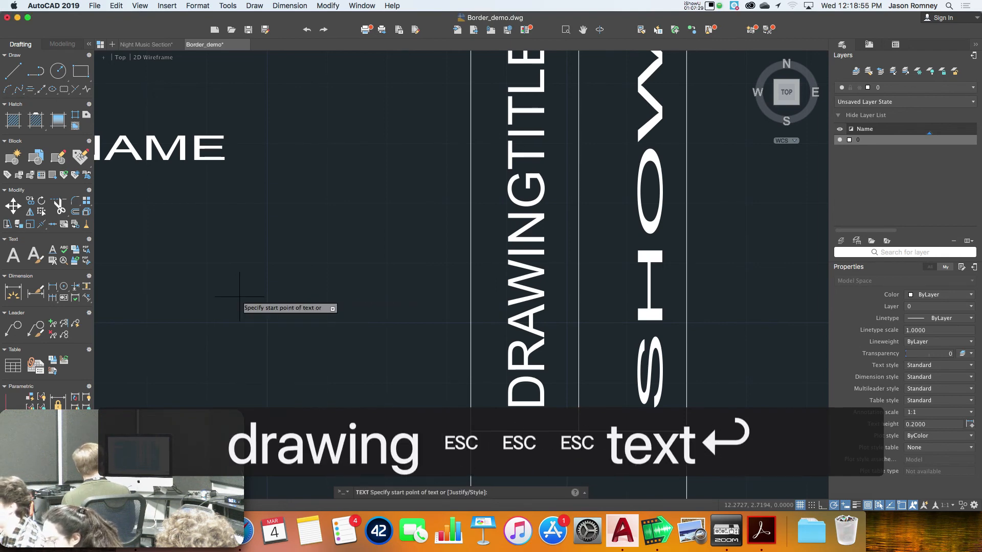
{"action": "type", "text": "dra"}
{"action": "key", "text": "BackSpace"}
{"action": "key", "text": "BackSpace"}
{"action": "key", "text": "BackSpace"}
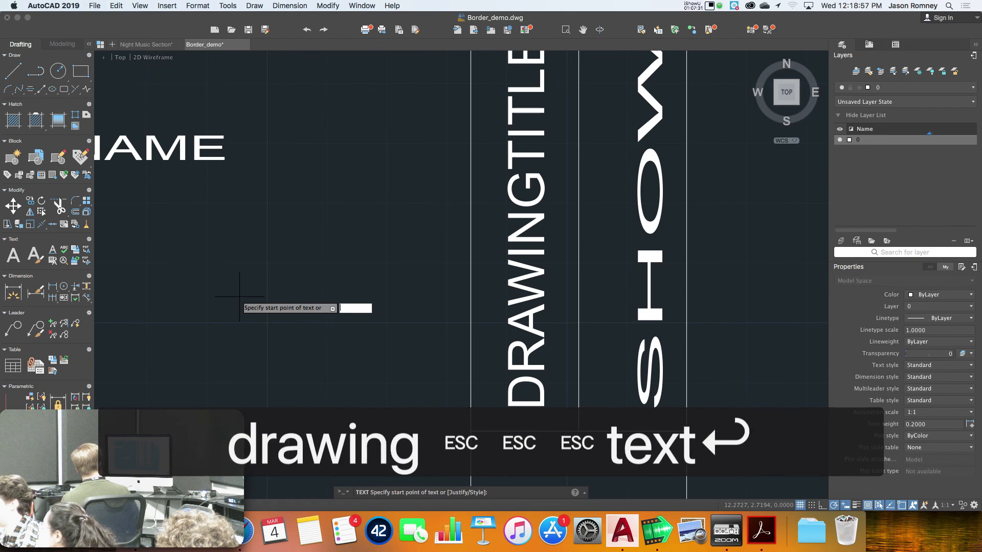
Place single-line text 'DRAWING TITLE' at zero rotation in the title block
{"action": "left_click", "coordinate": [239, 296]}
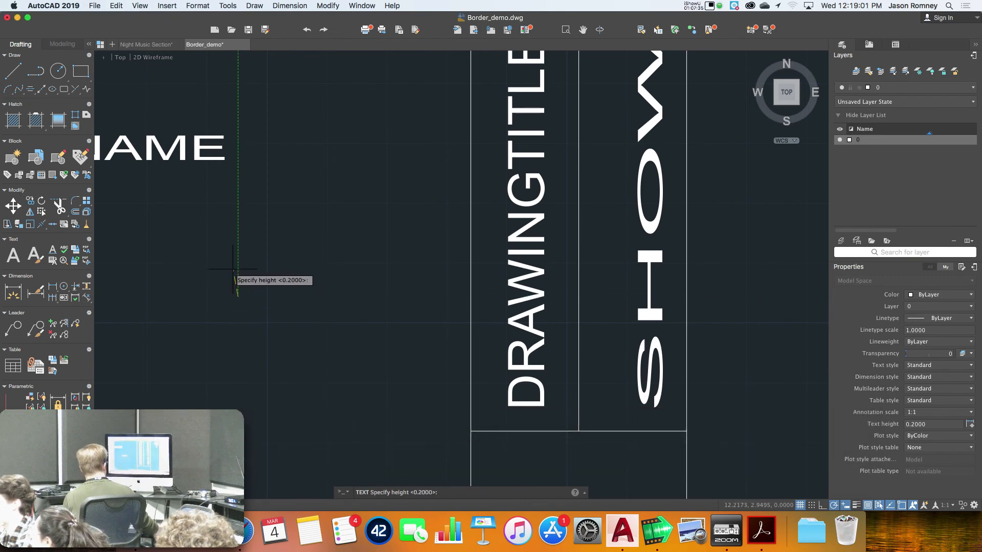
{"action": "left_click", "coordinate": [238, 281]}
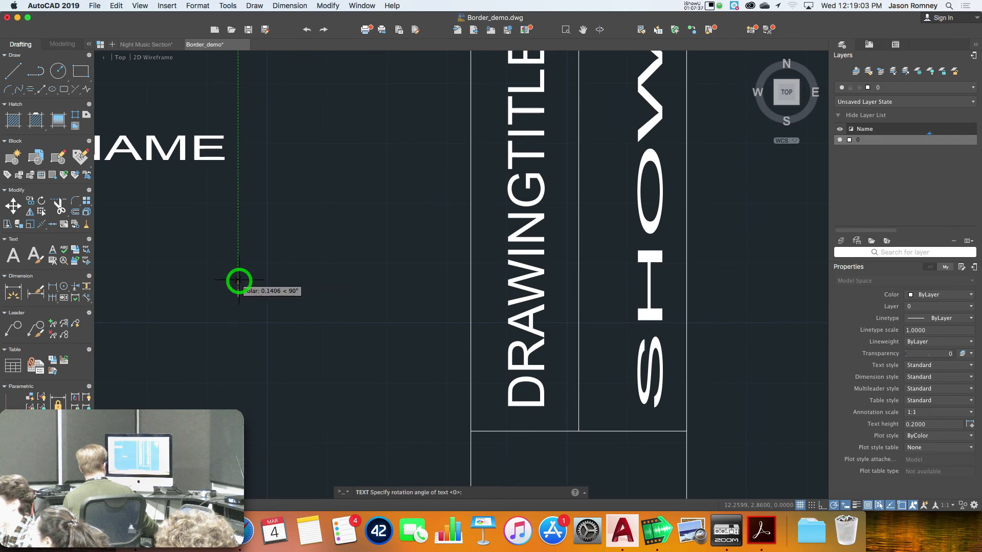
{"action": "key", "text": "Return"}
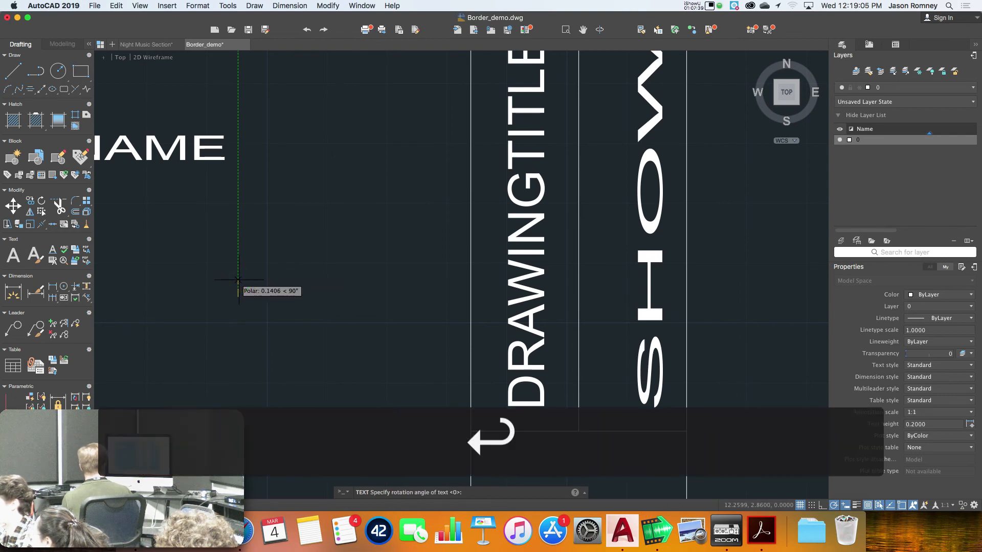
{"action": "type", "text": "DRAWING TITLE"}
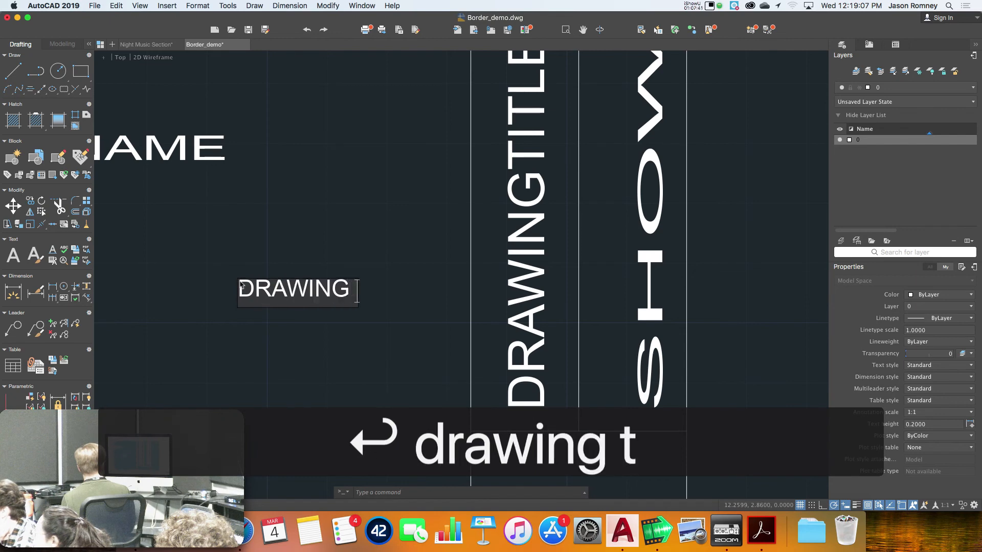
{"action": "key", "text": "Return"}
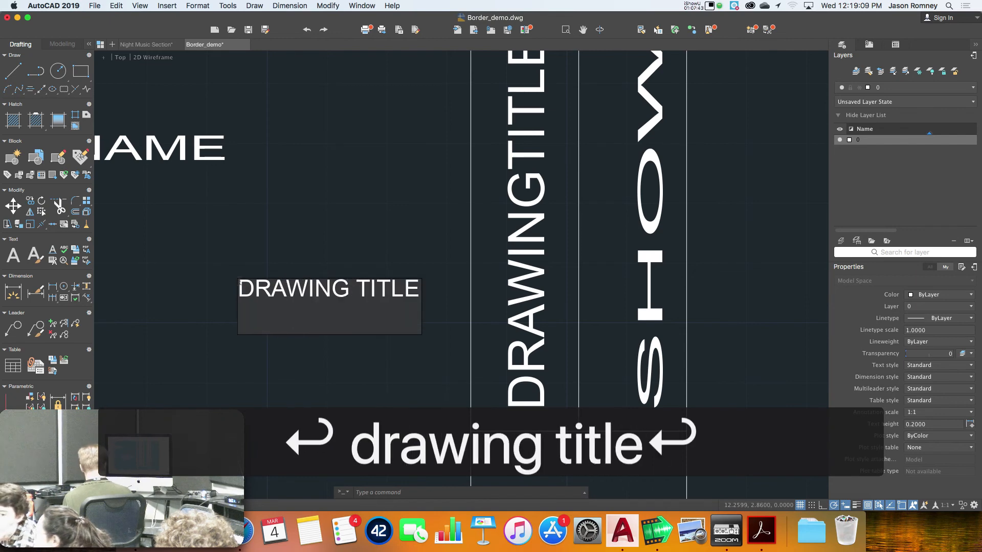
{"action": "key", "text": "Return"}
Change the DRAWING TITLE text height from 0.1406 to 0.1 in Properties
{"action": "left_click", "coordinate": [260, 288]}
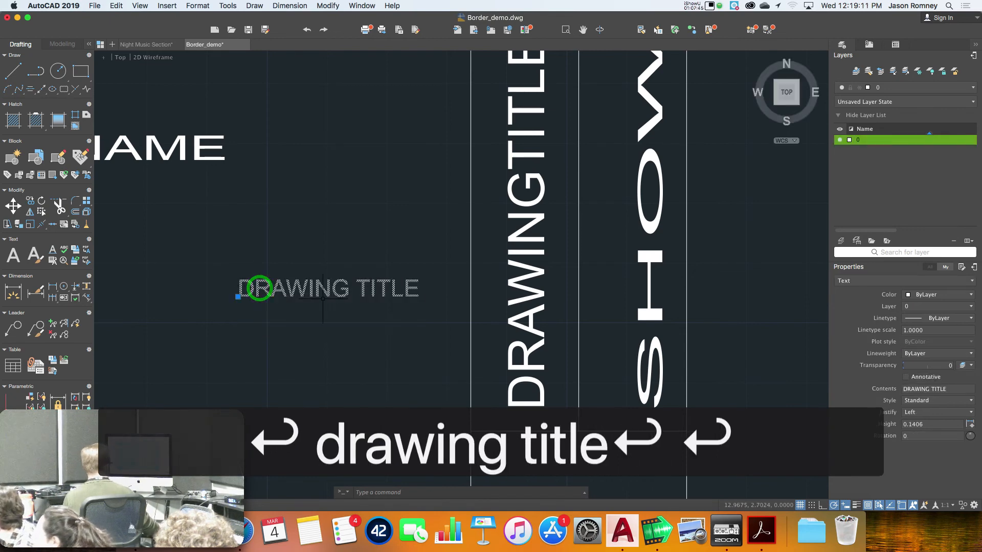
{"action": "left_click_drag", "start_coordinate": [929, 423], "coordinate": [901, 424]}
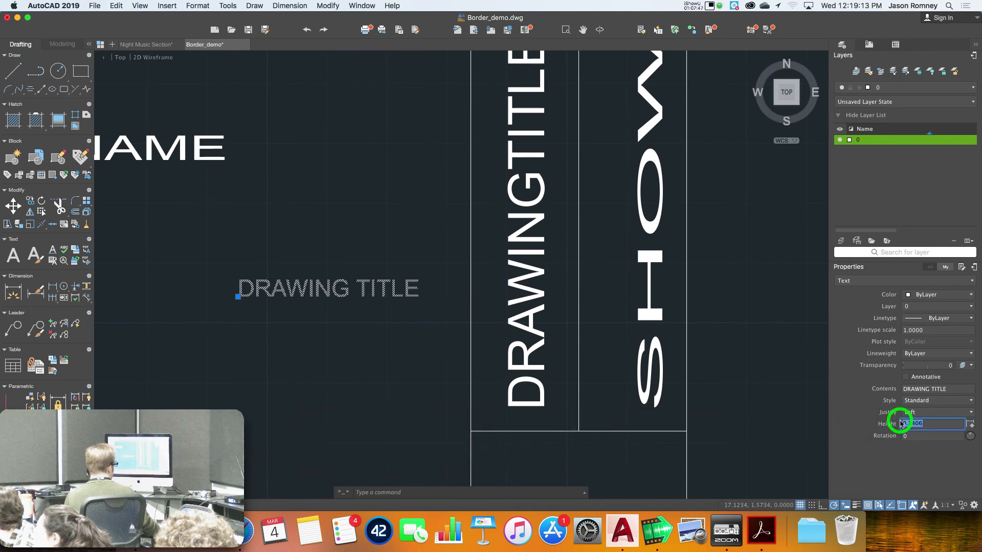
{"action": "type", "text": "0.1"}
{"action": "key", "text": "Return"}
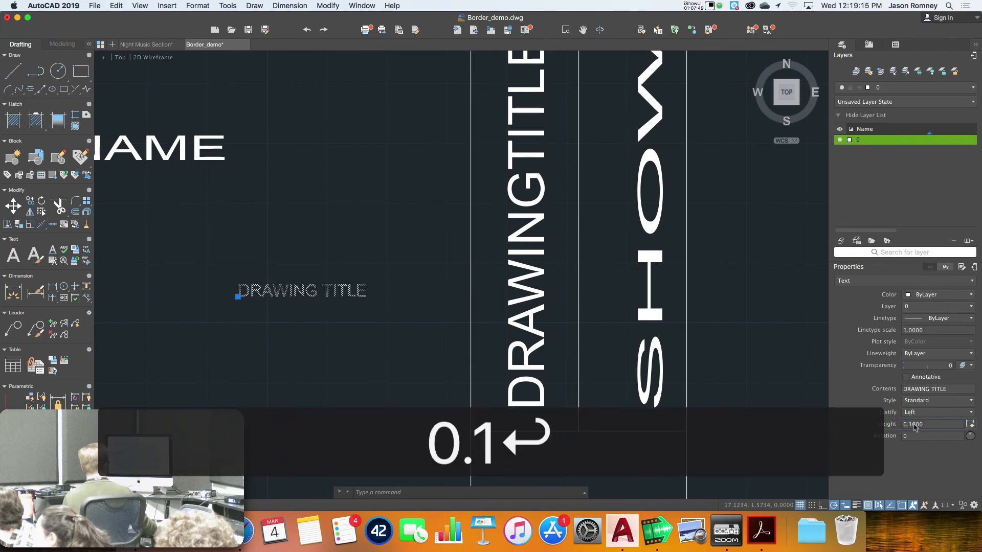
{"action": "type", "text": "eo"}
{"action": "key", "text": "Return"}
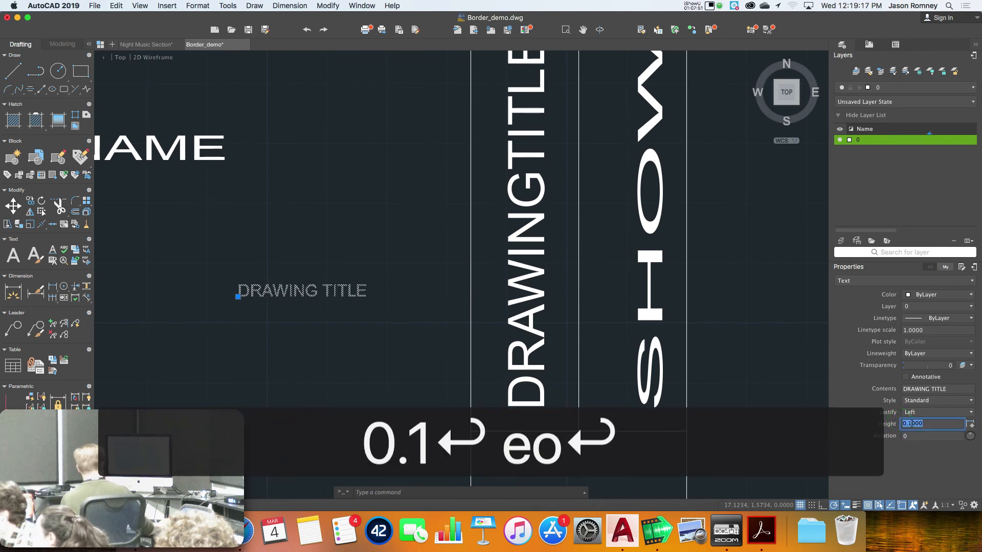
{"action": "type", "text": "r"}
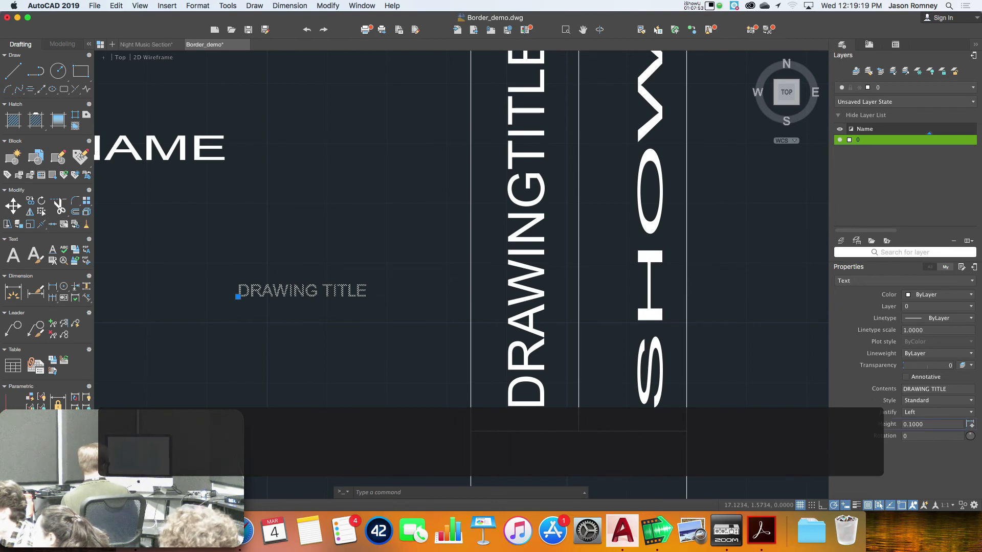
{"action": "key", "text": "Escape"}
{"action": "type", "text": "ro"}
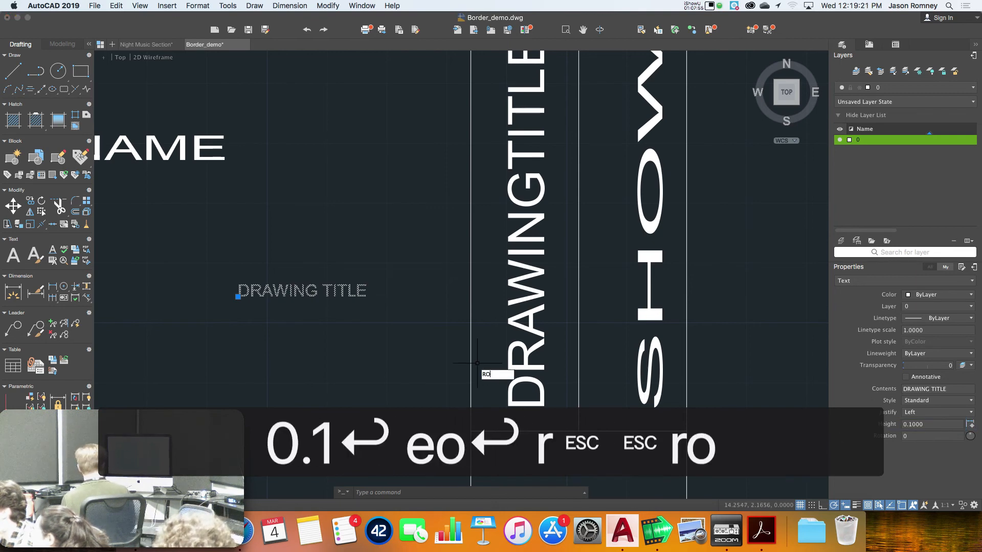
{"action": "key", "text": "Return"}
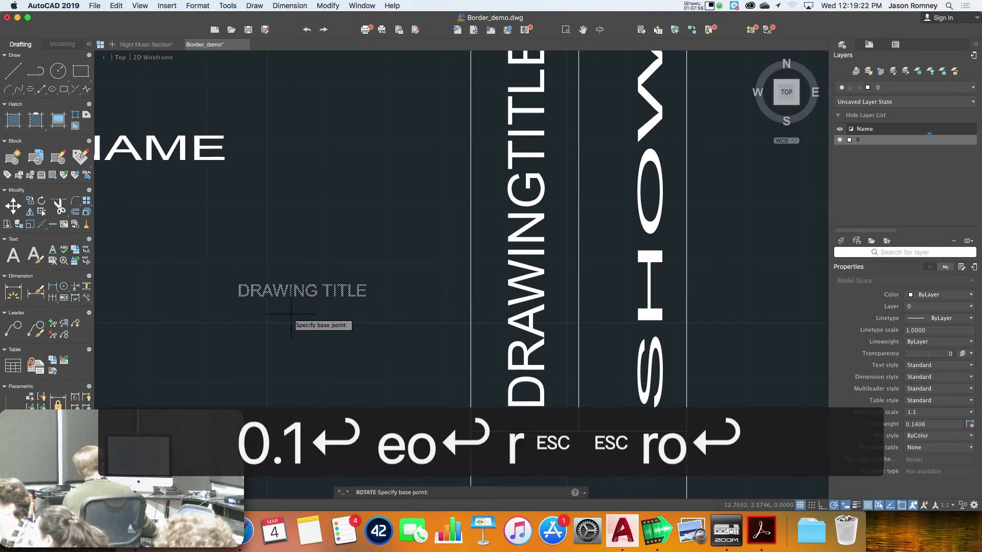
Rotate the DRAWING TITLE label 90° and move it to the bottom of the DRAWINGTITLE column
{"action": "left_click", "coordinate": [239, 296]}
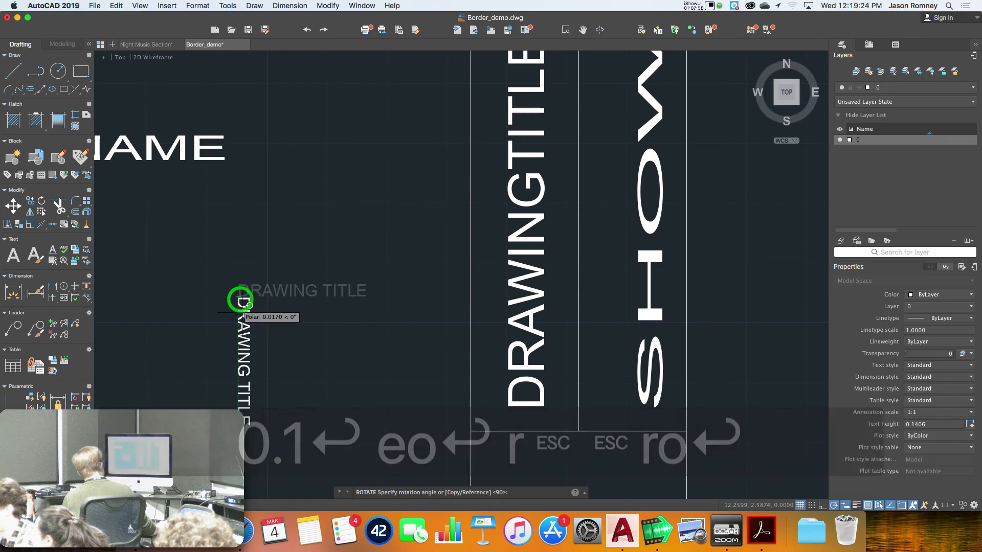
{"action": "left_click", "coordinate": [240, 230]}
{"action": "type", "text": "m"}
{"action": "key", "text": "space"}
{"action": "left_click", "coordinate": [233, 272]}
{"action": "key", "text": "space"}
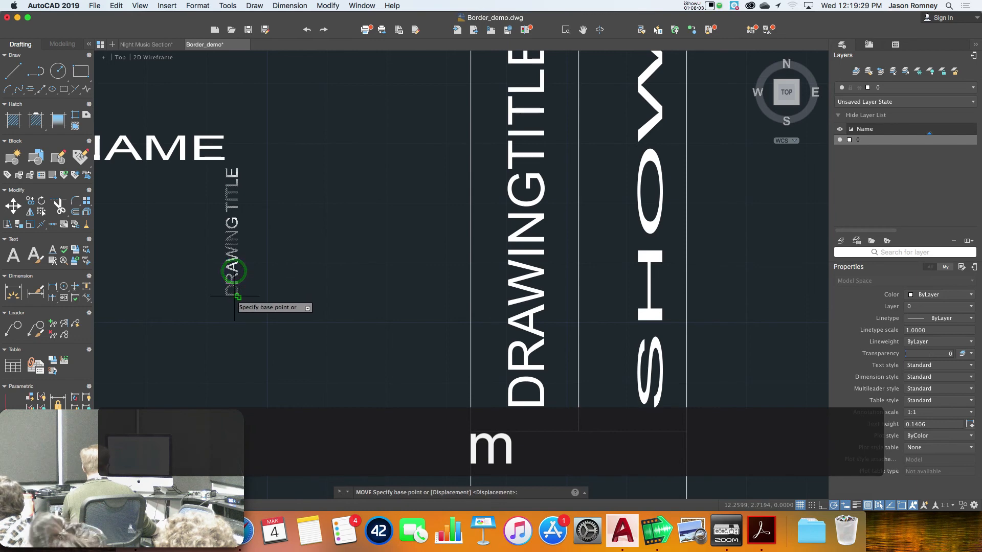
{"action": "left_click", "coordinate": [237, 297]}
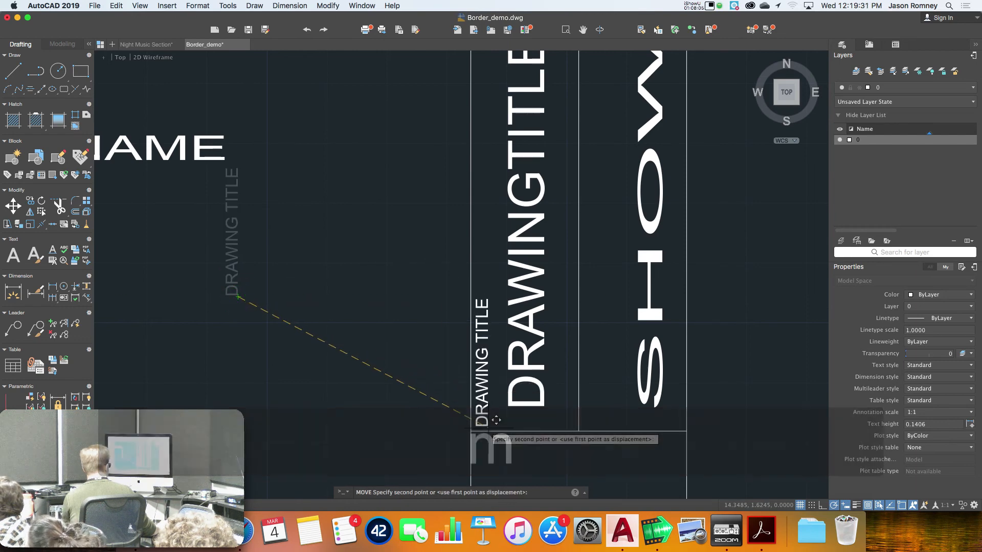
{"action": "left_click", "coordinate": [490, 427]}
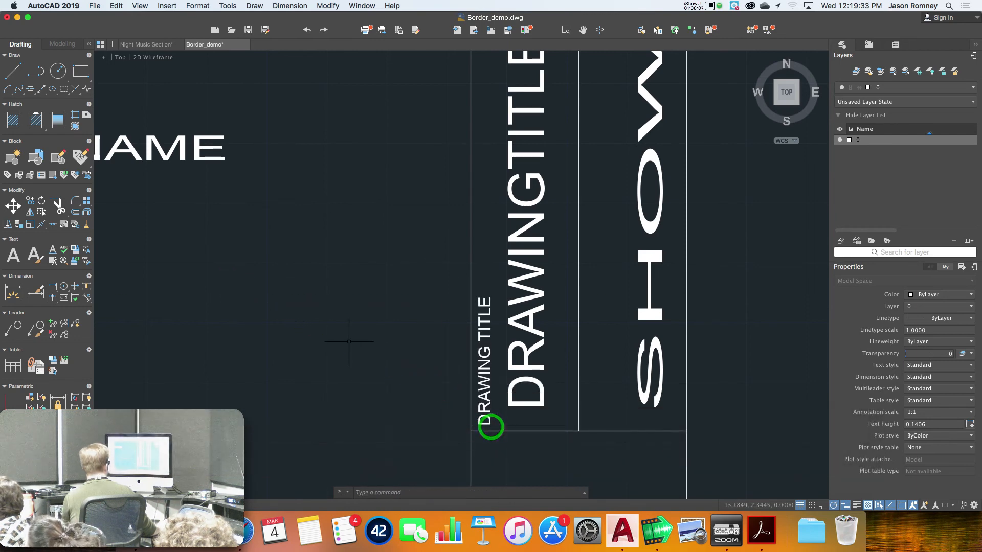
{"action": "scroll", "coordinate": [380, 340], "scroll_direction": "down", "scroll_amount": 6}
{"action": "scroll", "coordinate": [381, 339], "scroll_direction": "up", "scroll_amount": 3}
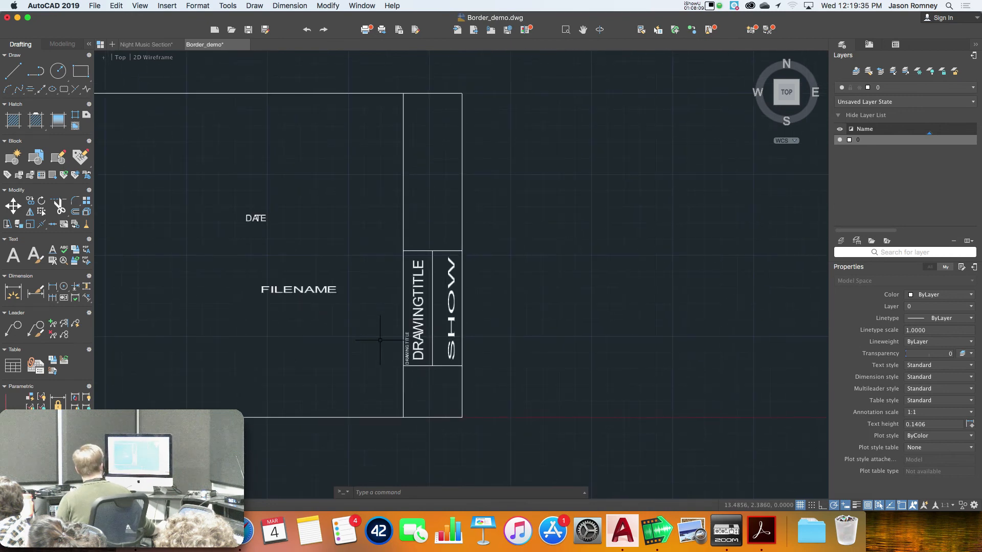
{"action": "scroll", "coordinate": [433, 327], "scroll_direction": "up", "scroll_amount": 5}
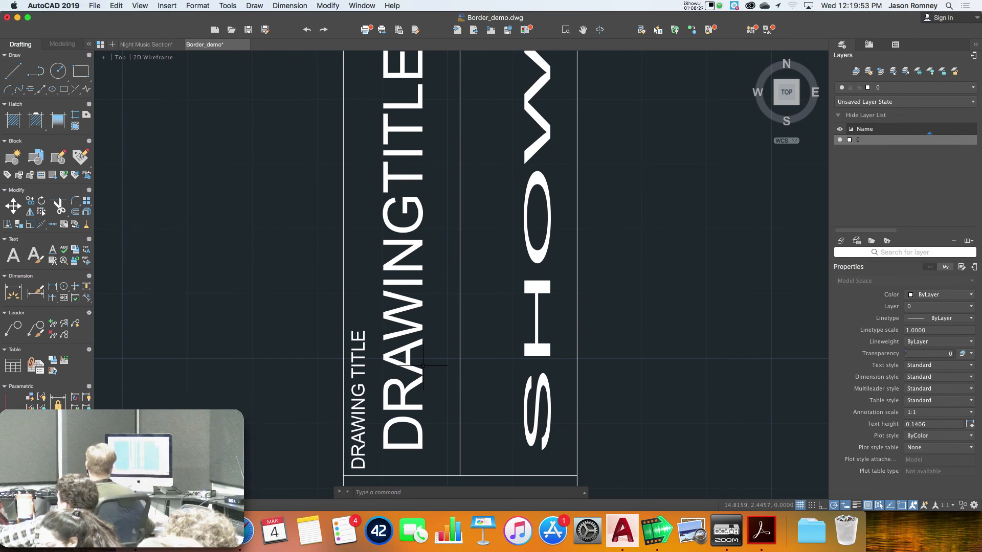
{"action": "scroll", "coordinate": [419, 359], "scroll_direction": "down", "scroll_amount": 3}
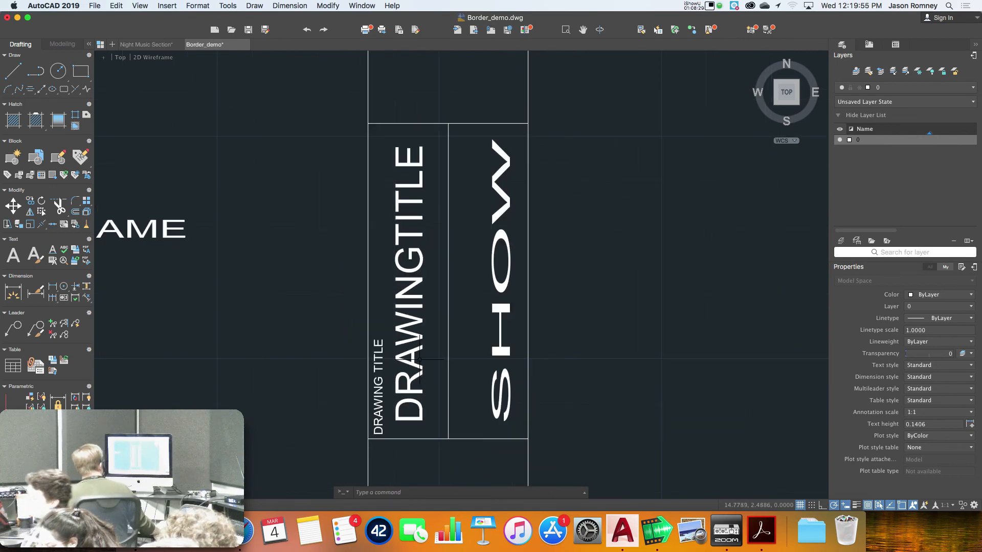
{"action": "left_click", "coordinate": [408, 383]}
{"action": "key", "text": "Escape"}
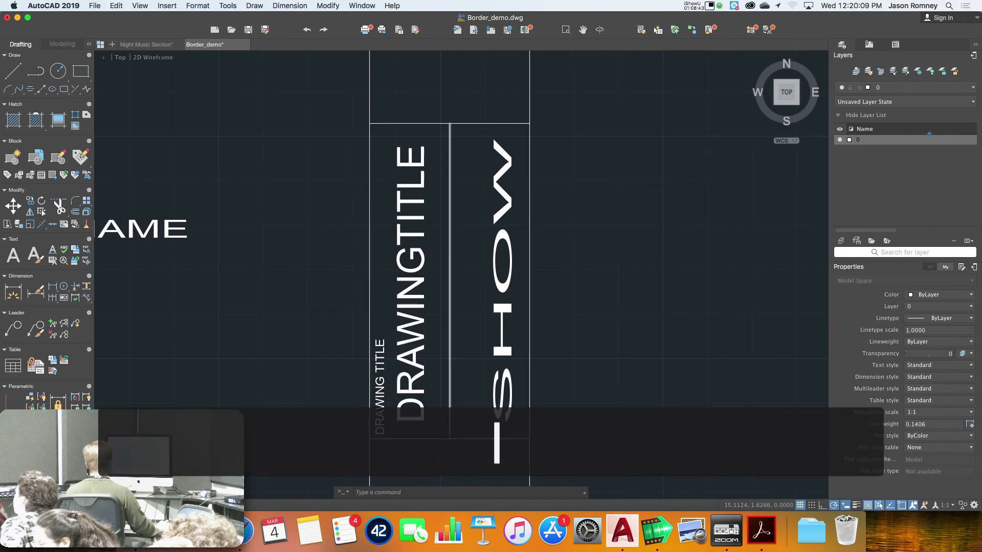
{"action": "key", "text": "Escape"}
{"action": "key", "text": "Escape"}
{"action": "key", "text": "Escape"}
{"action": "type", "text": "l"}
{"action": "key", "text": "Return"}
Draw a short line from the DRAWINGTITLE column bottom to its left border
{"action": "left_click", "coordinate": [450, 438]}
{"action": "left_click", "coordinate": [370, 438]}
{"action": "key", "text": "space"}
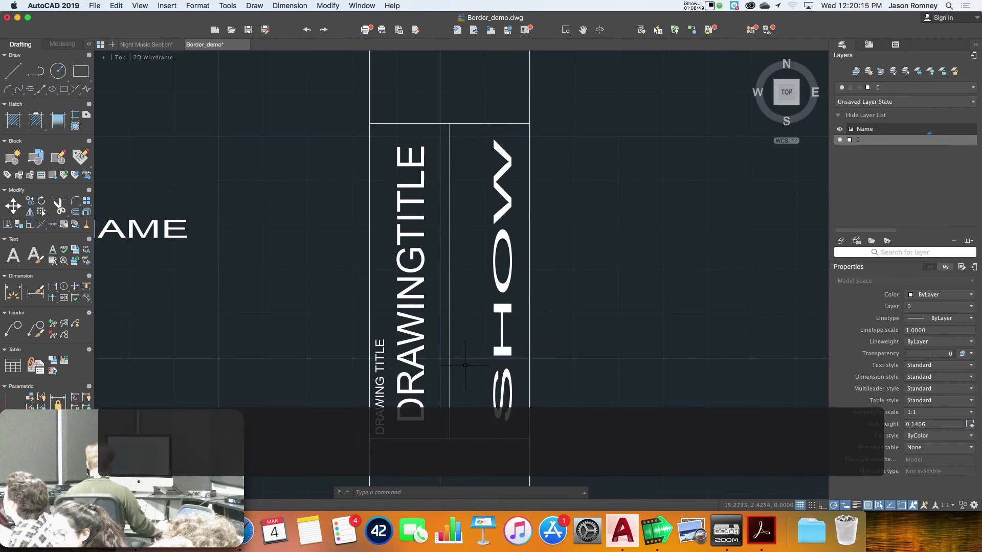
{"action": "key", "text": "Escape"}
{"action": "key", "text": "Escape"}
Move the DRAWINGTITLE attribute back onto its aligned spot, then select the extra line
{"action": "type", "text": "m"}
{"action": "key", "text": "Return"}
{"action": "left_click", "coordinate": [418, 404]}
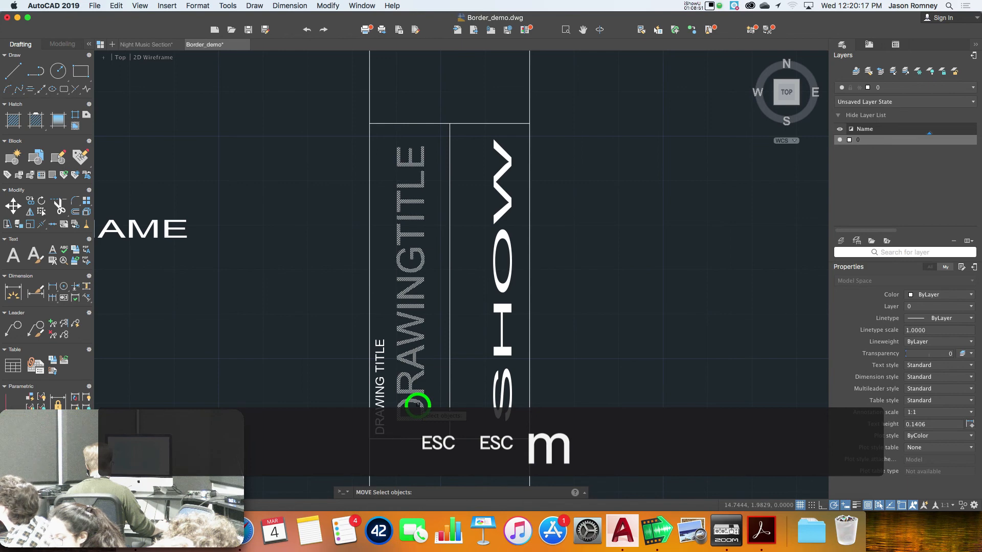
{"action": "key", "text": "Return"}
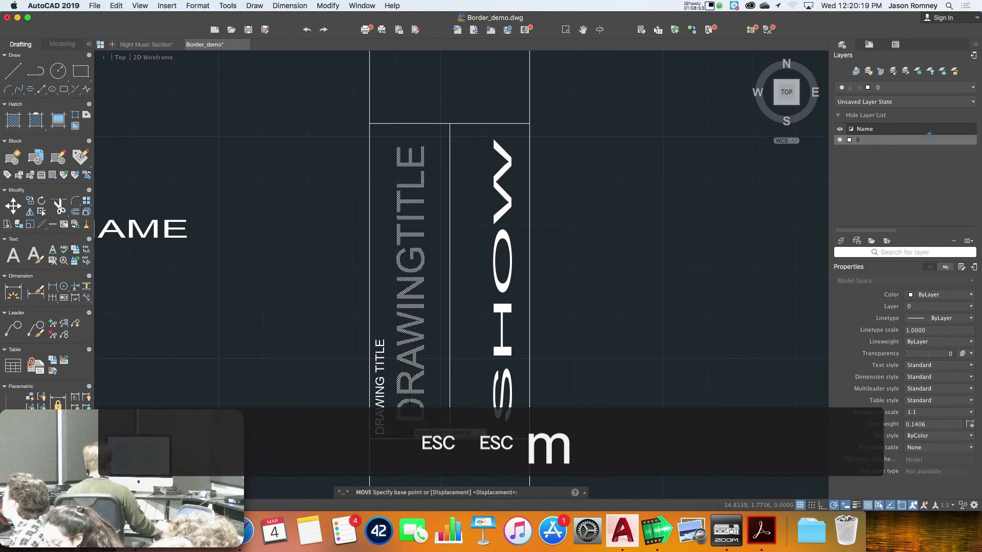
{"action": "scroll", "coordinate": [422, 424], "scroll_direction": "up", "scroll_amount": 3}
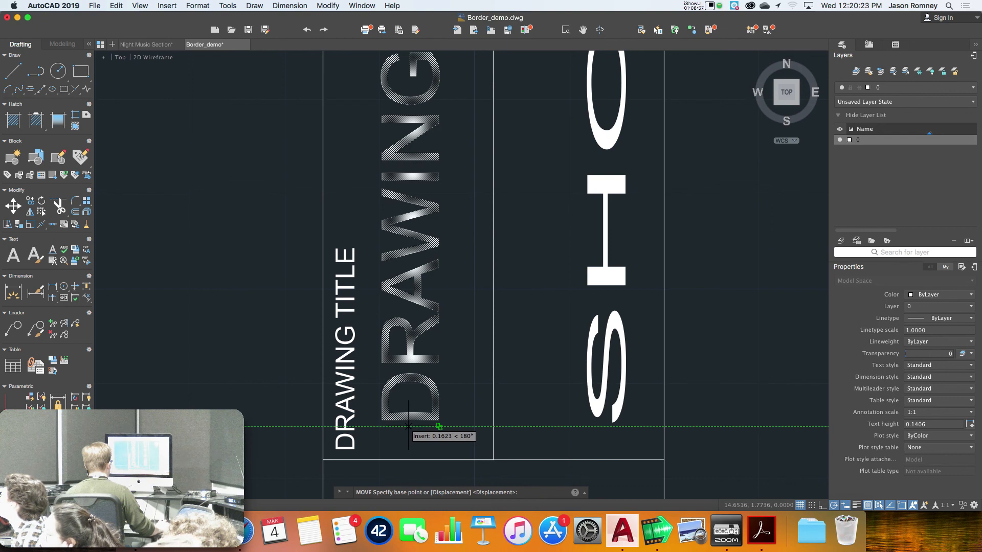
{"action": "left_click", "coordinate": [408, 425]}
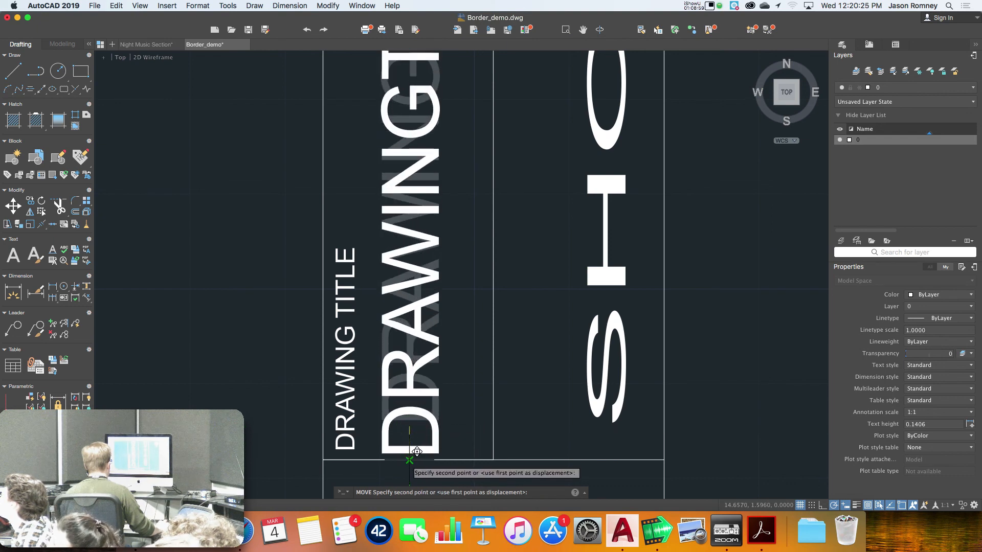
{"action": "left_click", "coordinate": [407, 426]}
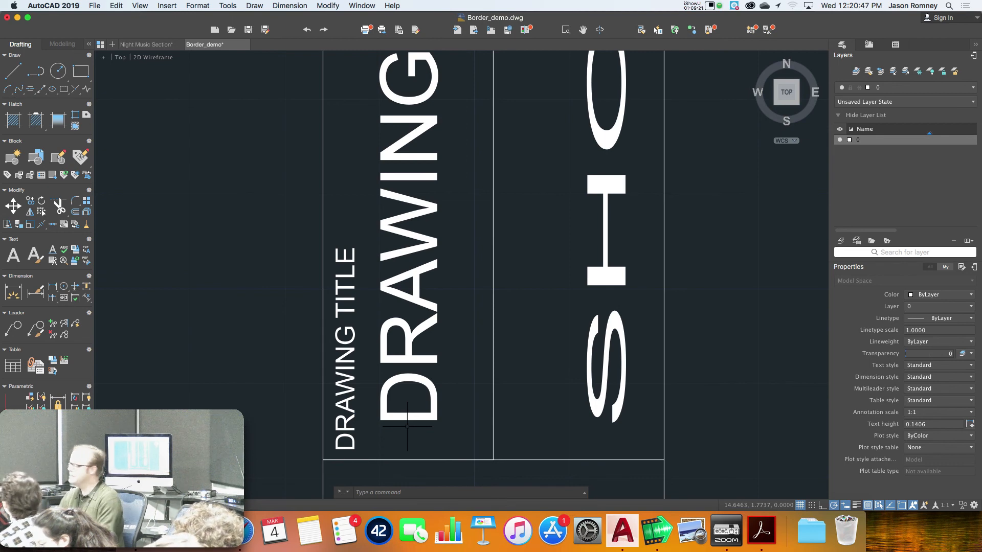
{"action": "left_click", "coordinate": [430, 460]}
Erase the extra line at the bottom of the title column with E
{"action": "type", "text": "e"}
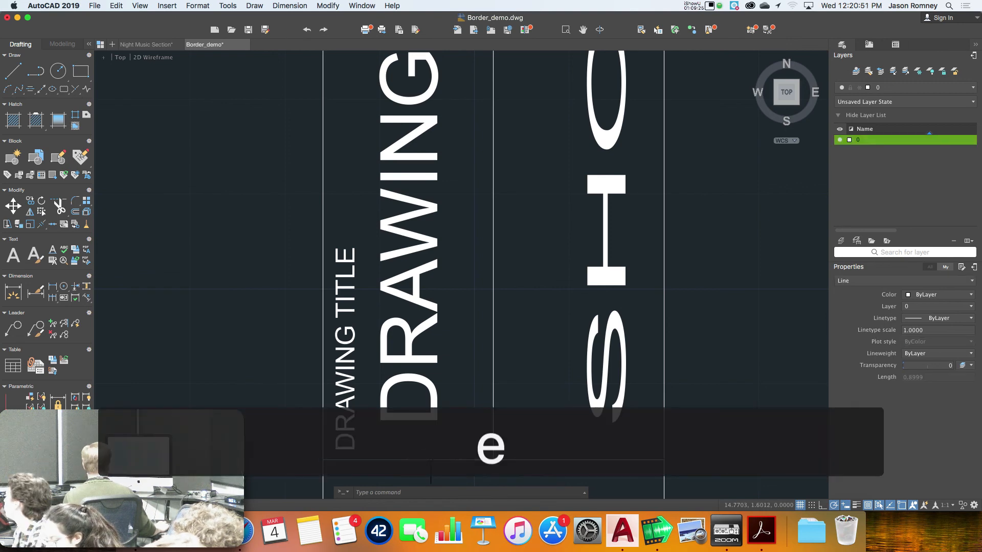
{"action": "key", "text": "space"}
{"action": "scroll", "coordinate": [431, 455], "scroll_direction": "down", "scroll_amount": 3}
{"action": "middle_click_drag", "start_coordinate": [430, 454], "coordinate": [419, 519]}
{"action": "scroll", "coordinate": [452, 413], "scroll_direction": "down", "scroll_amount": 3}
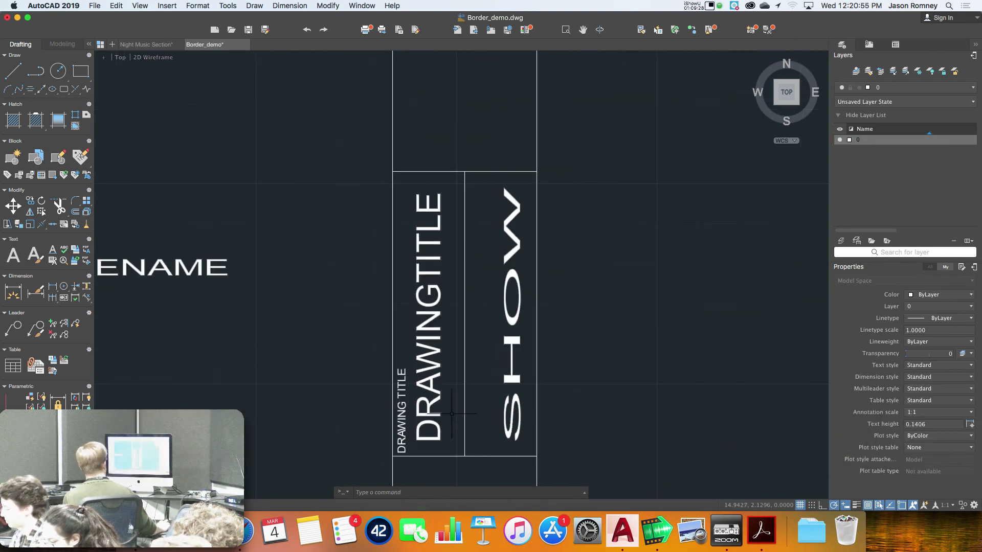
Re-stretch the SHOW attribute up to the column top, then return to Night Music Section
{"action": "left_click", "coordinate": [433, 349]}
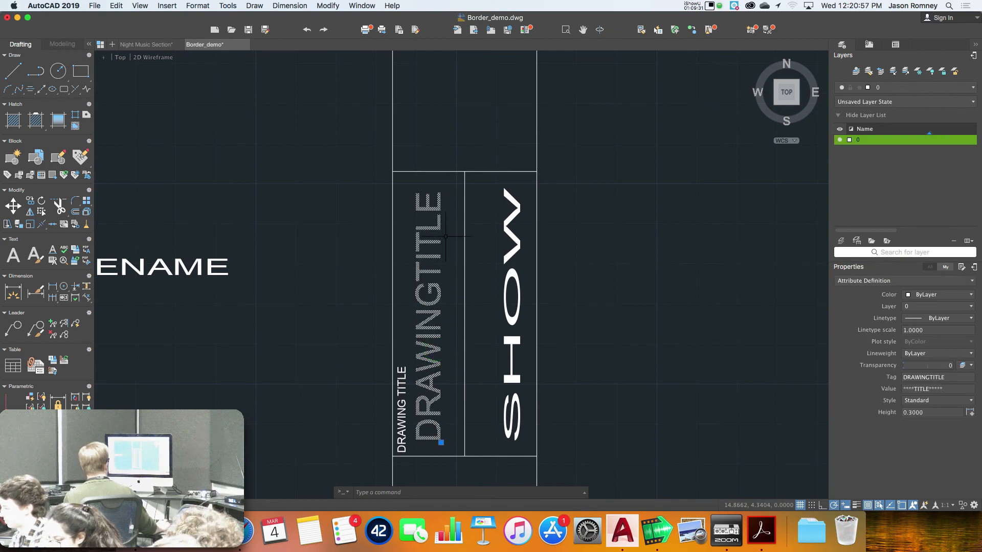
{"action": "key", "text": "Escape"}
{"action": "left_click", "coordinate": [520, 312]}
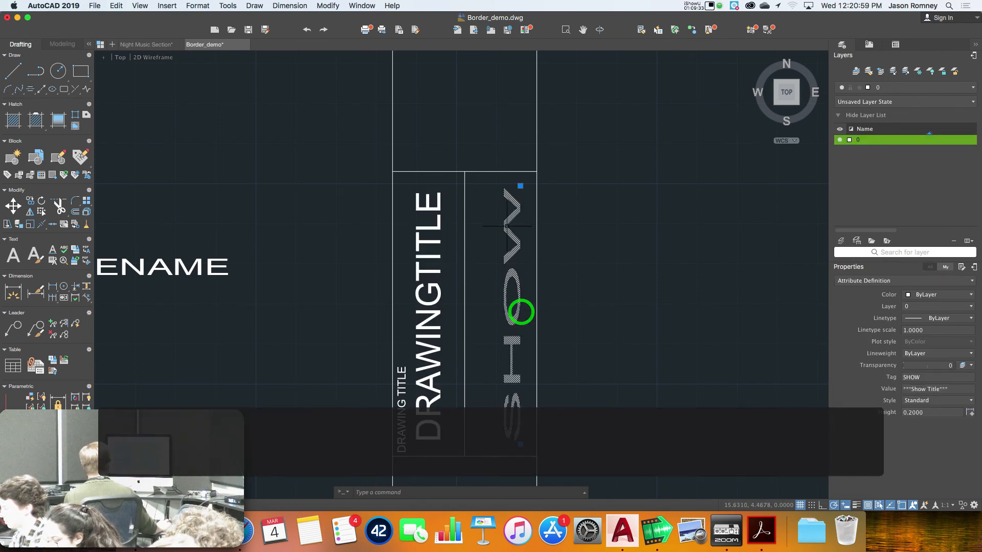
{"action": "left_click", "coordinate": [520, 186]}
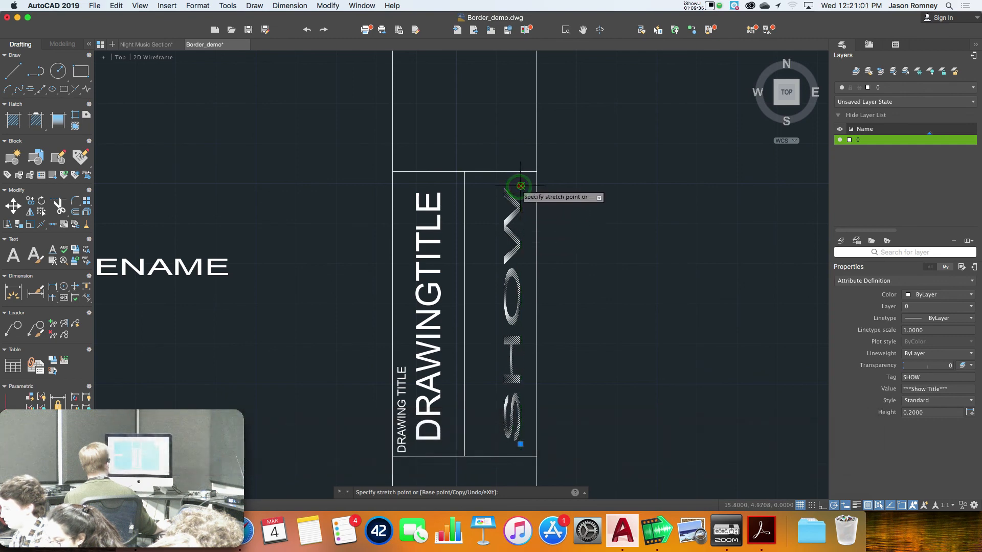
{"action": "left_click", "coordinate": [520, 186]}
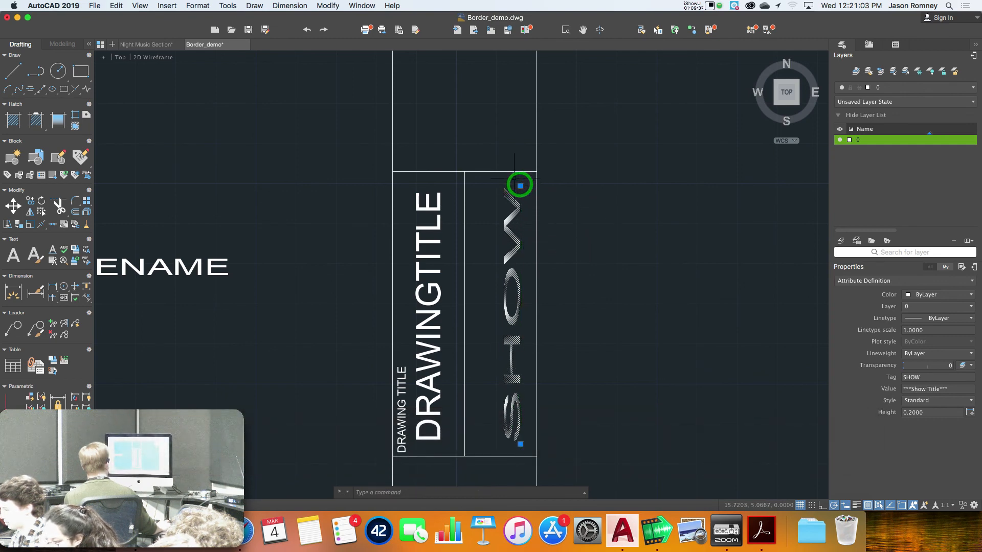
{"action": "left_click", "coordinate": [520, 186]}
{"action": "left_click", "coordinate": [520, 270]}
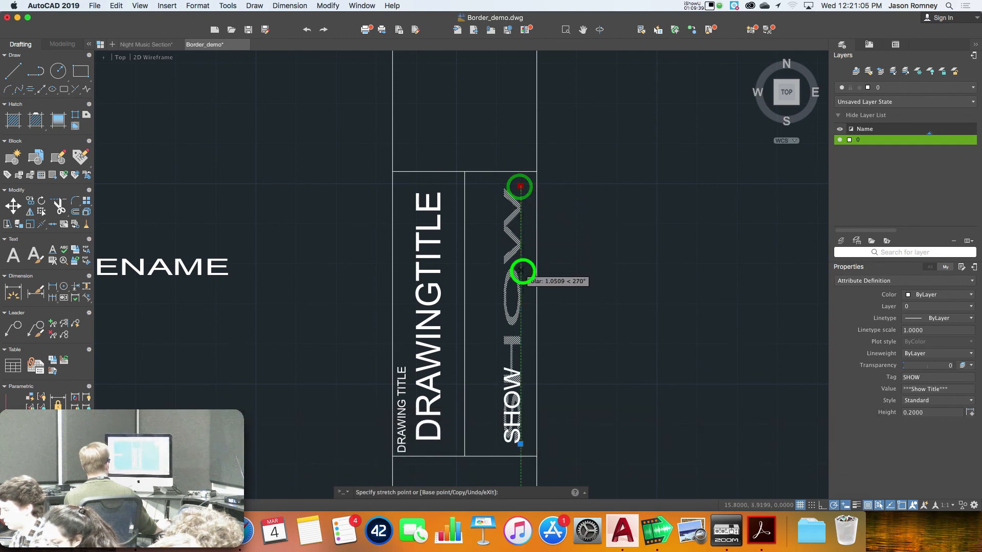
{"action": "left_click", "coordinate": [520, 270]}
{"action": "left_click", "coordinate": [520, 183]}
{"action": "key", "text": "Escape"}
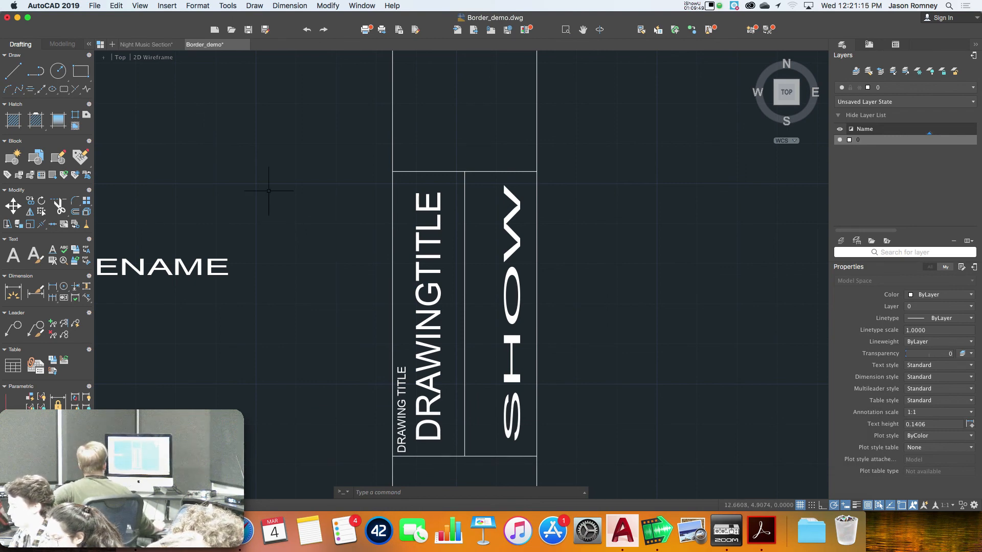
{"action": "left_click", "coordinate": [141, 44]}
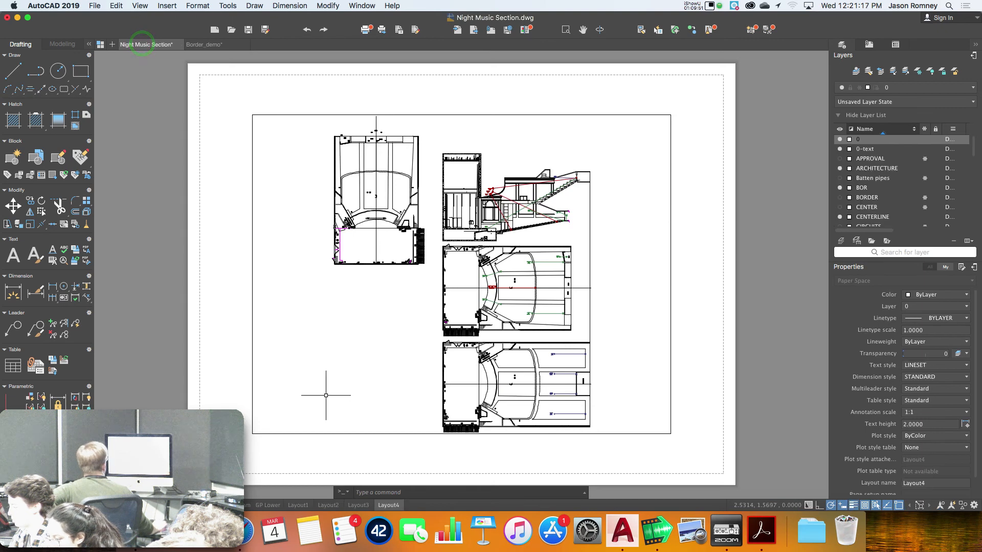
Open Layout2 and select its Bordertabloid_new title block to check the 3/4/2020 date and filename
{"action": "left_click", "coordinate": [358, 505]}
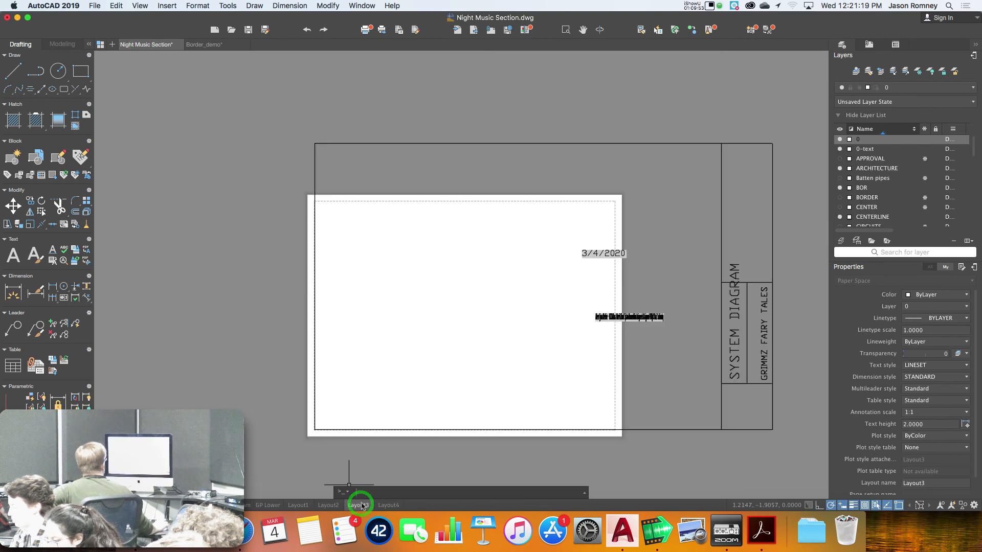
{"action": "left_click", "coordinate": [329, 508]}
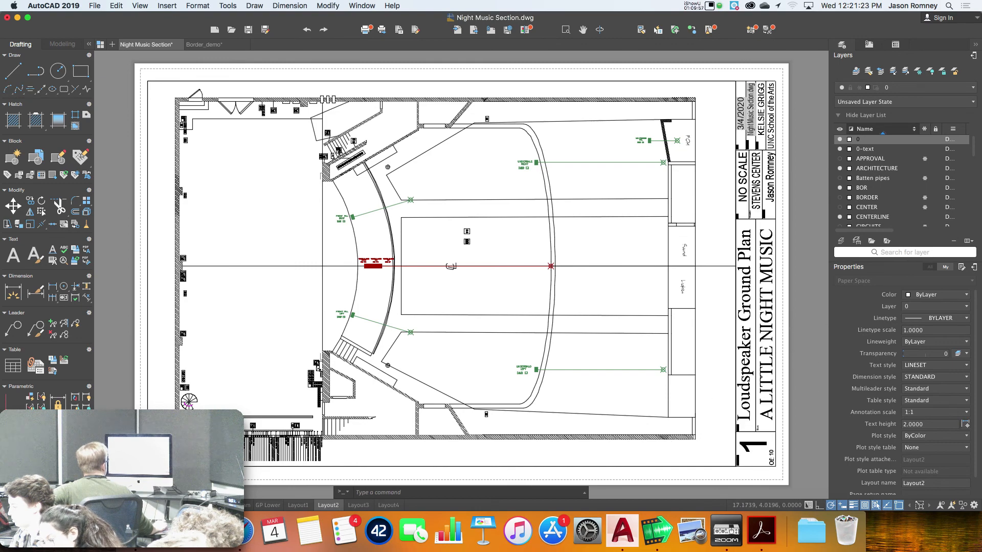
{"action": "scroll", "coordinate": [798, 347], "scroll_direction": "up", "scroll_amount": 2}
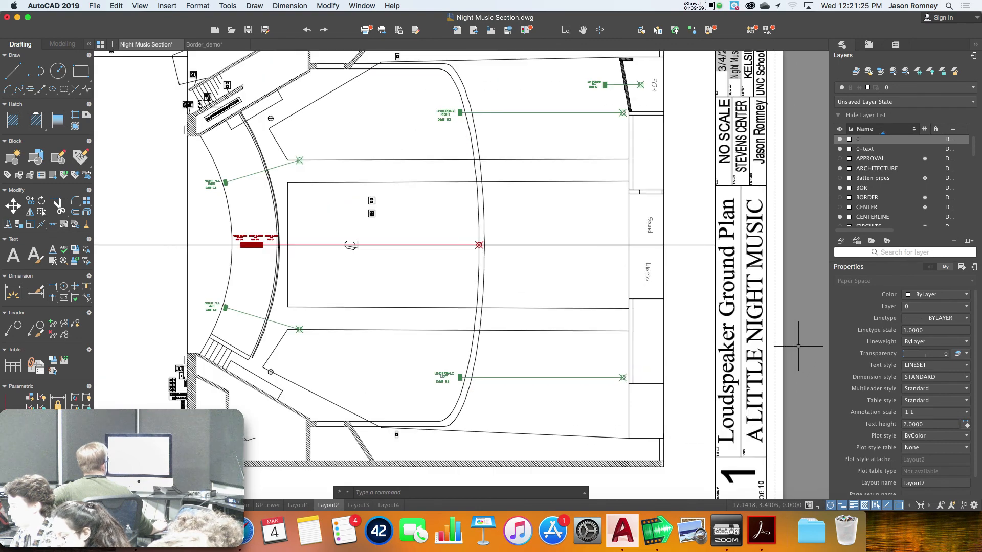
{"action": "scroll", "coordinate": [798, 332], "scroll_direction": "up", "scroll_amount": 3}
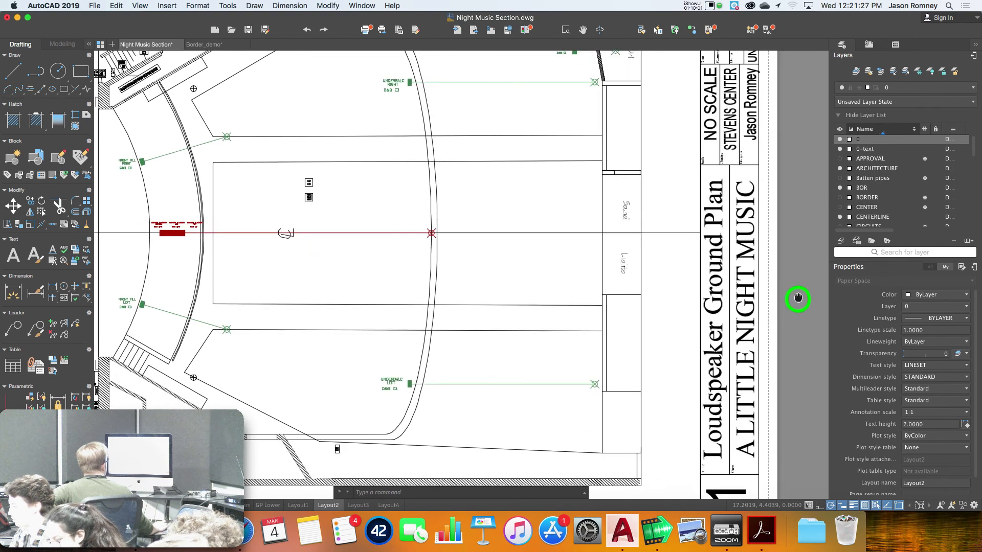
{"action": "scroll", "coordinate": [697, 386], "scroll_direction": "down", "scroll_amount": 4}
{"action": "middle_click_drag", "start_coordinate": [719, 313], "coordinate": [703, 365]}
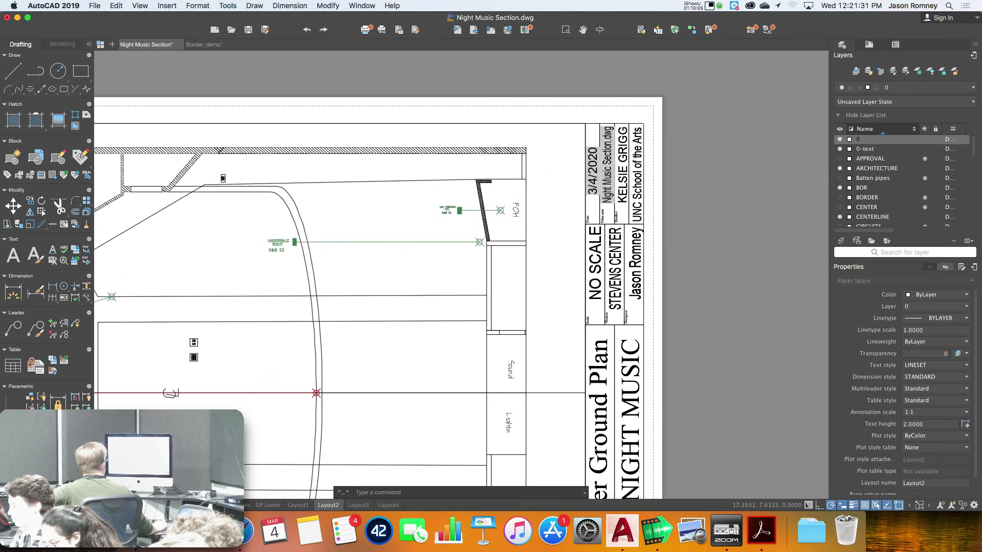
{"action": "scroll", "coordinate": [677, 276], "scroll_direction": "up", "scroll_amount": 4}
{"action": "scroll", "coordinate": [678, 276], "scroll_direction": "down", "scroll_amount": 1}
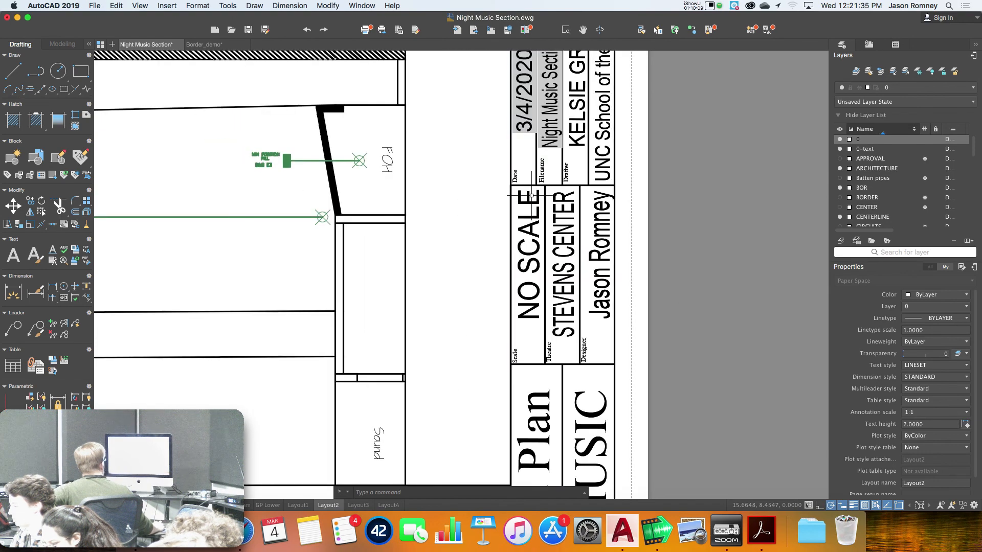
{"action": "scroll", "coordinate": [603, 285], "scroll_direction": "up", "scroll_amount": 1}
{"action": "scroll", "coordinate": [607, 286], "scroll_direction": "down", "scroll_amount": 3}
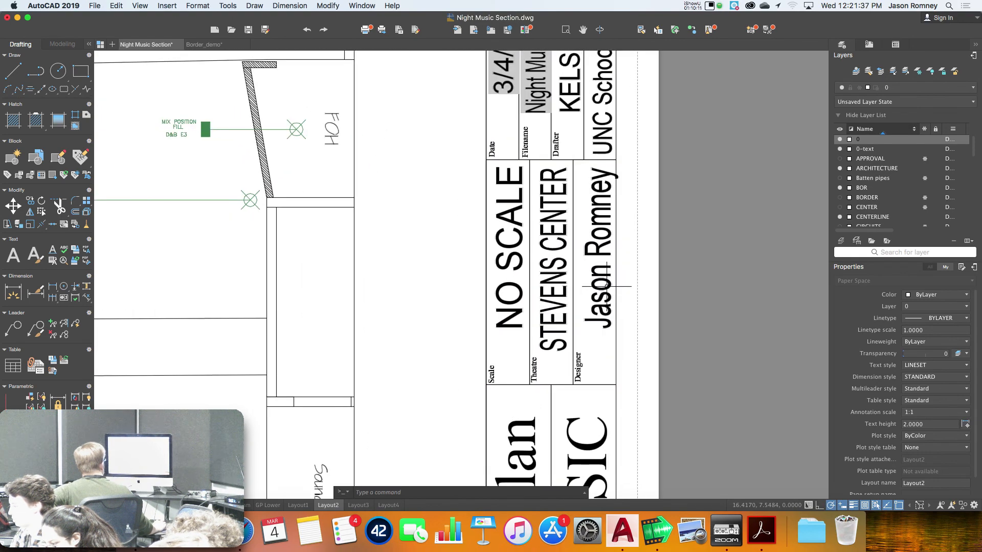
{"action": "scroll", "coordinate": [607, 287], "scroll_direction": "down", "scroll_amount": 5}
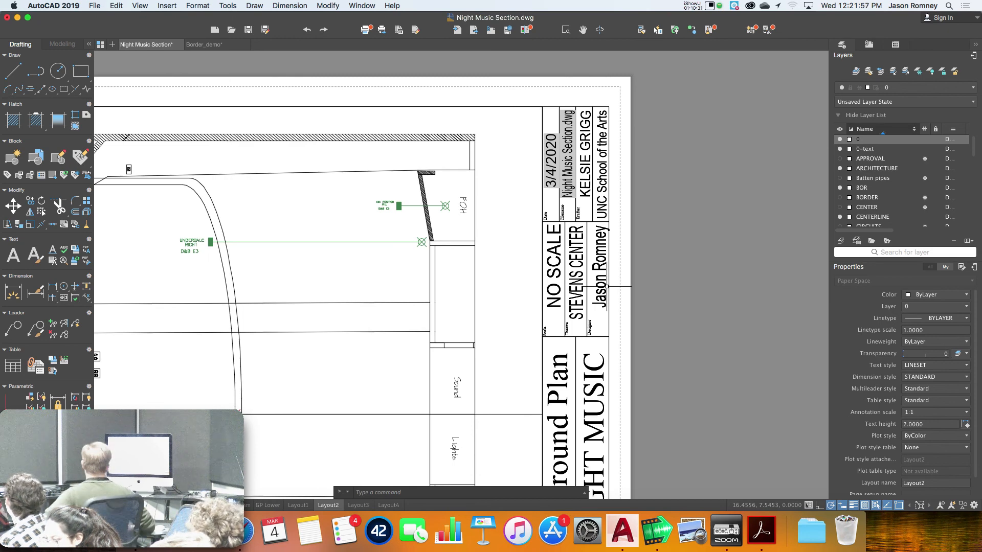
{"action": "left_click", "coordinate": [602, 290]}
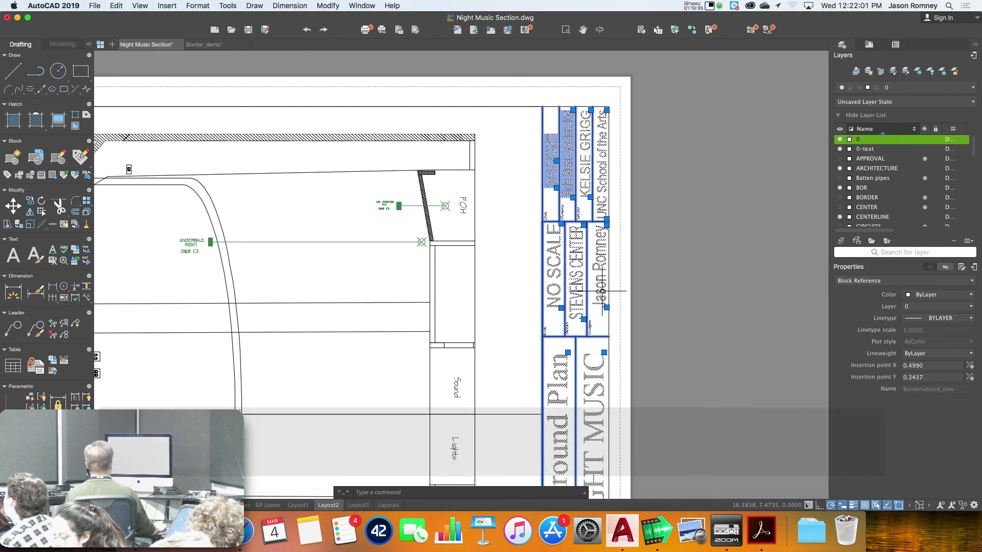
{"action": "scroll", "coordinate": [603, 290], "scroll_direction": "down", "scroll_amount": 4}
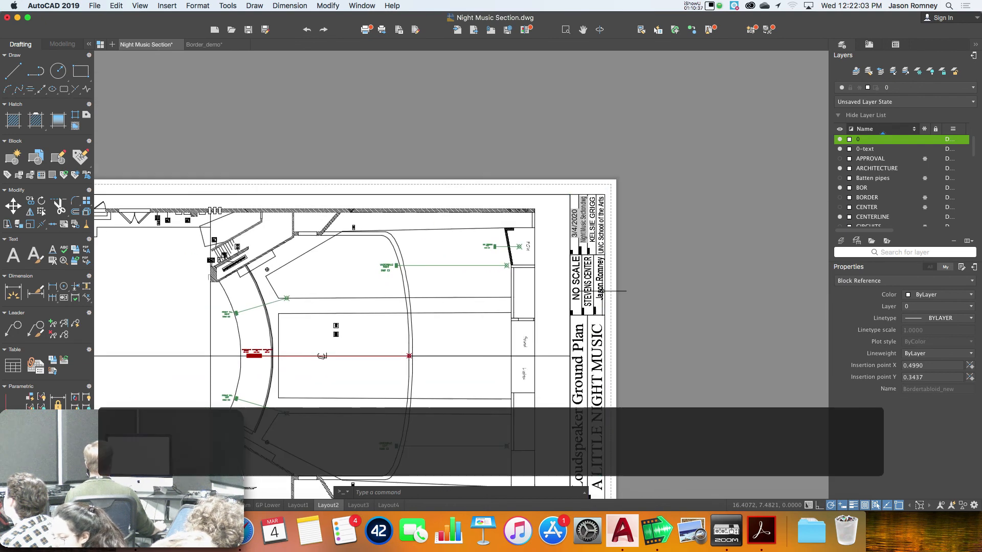
{"action": "key", "text": "Escape"}
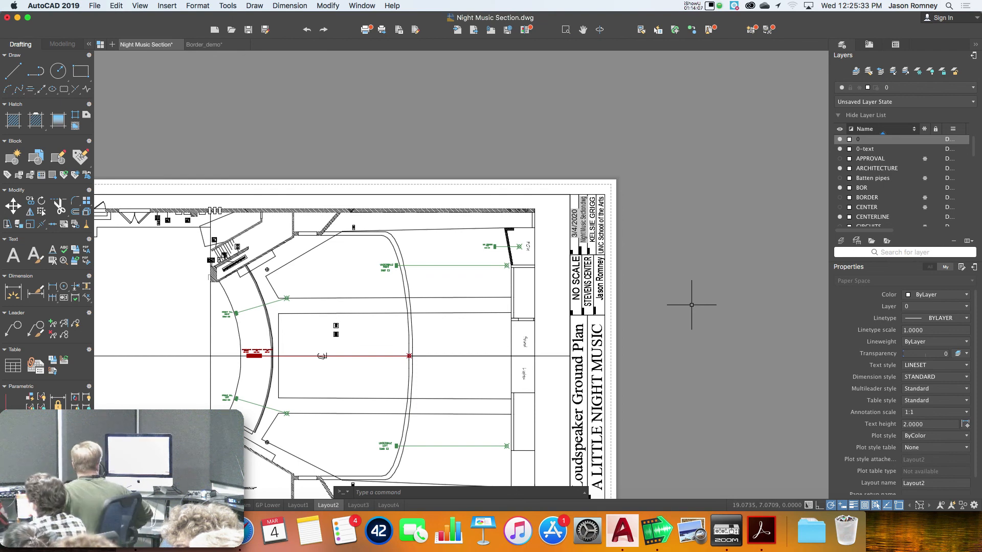
Fit the whole Layout2 sheet in view and review its page setup without changes
{"action": "scroll", "coordinate": [583, 247], "scroll_direction": "up", "scroll_amount": 8}
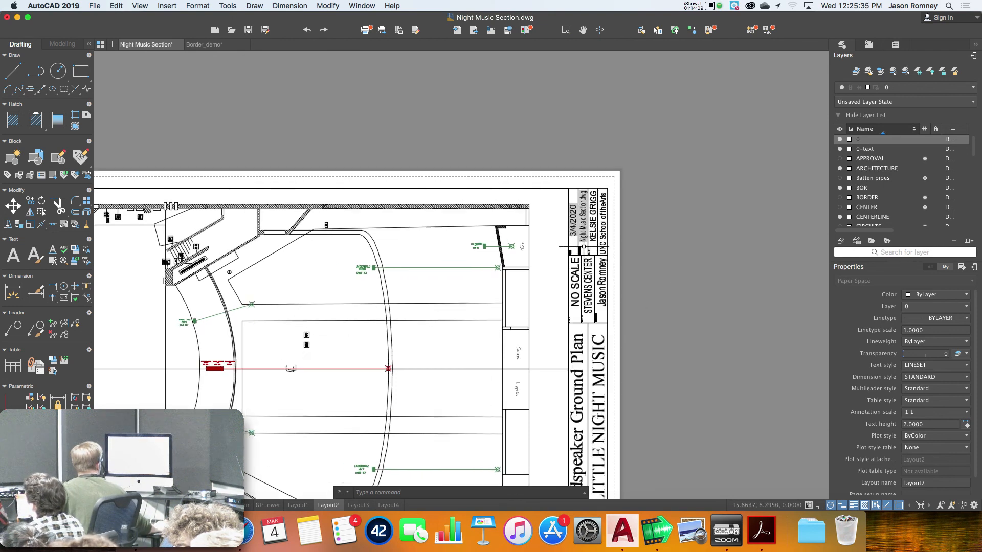
{"action": "scroll", "coordinate": [583, 247], "scroll_direction": "down", "scroll_amount": 2}
{"action": "scroll", "coordinate": [596, 286], "scroll_direction": "down", "scroll_amount": 4}
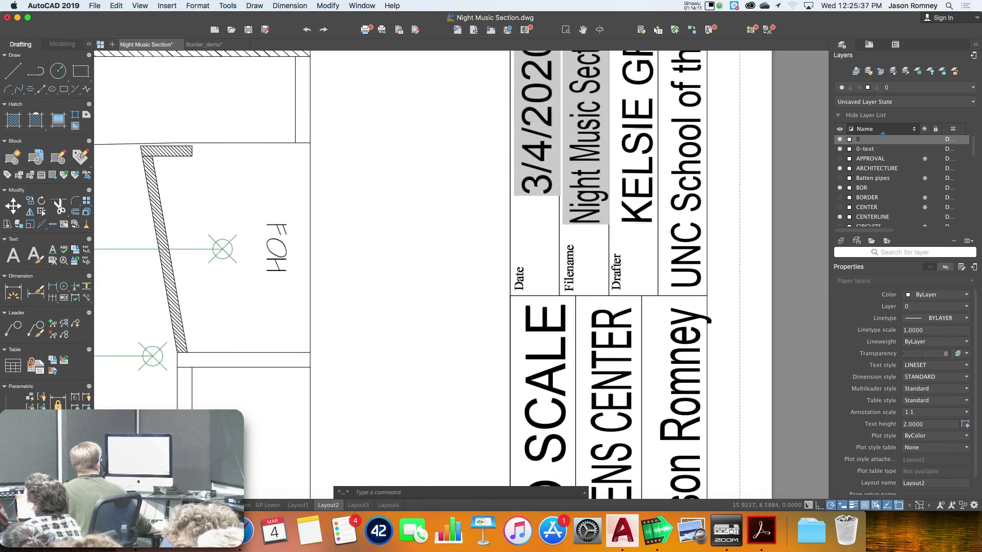
{"action": "scroll", "coordinate": [594, 288], "scroll_direction": "down", "scroll_amount": 3}
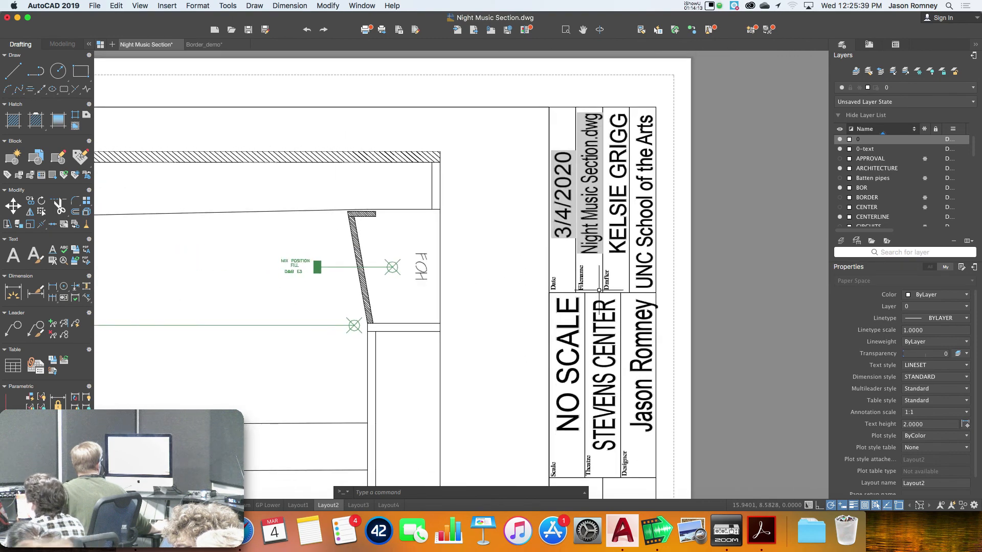
{"action": "scroll", "coordinate": [608, 286], "scroll_direction": "down", "scroll_amount": 6}
{"action": "scroll", "coordinate": [629, 266], "scroll_direction": "up", "scroll_amount": 4}
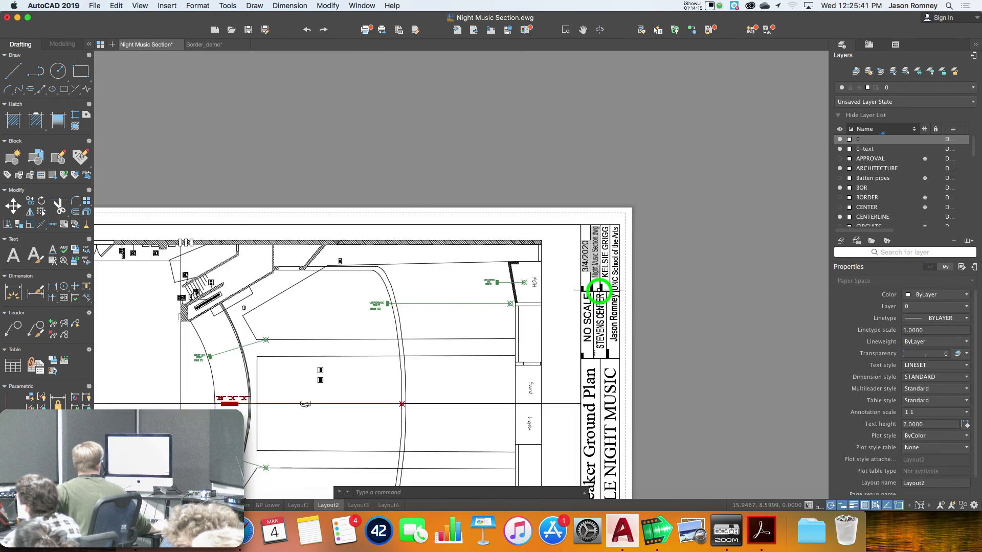
{"action": "middle_click_drag", "start_coordinate": [638, 249], "coordinate": [648, 242]}
{"action": "mouse_move", "coordinate": [514, 362]}
{"action": "middle_mouse_down"}
{"action": "mouse_move", "coordinate": [582, 287]}
{"action": "mouse_move", "coordinate": [572, 295]}
{"action": "middle_mouse_up"}
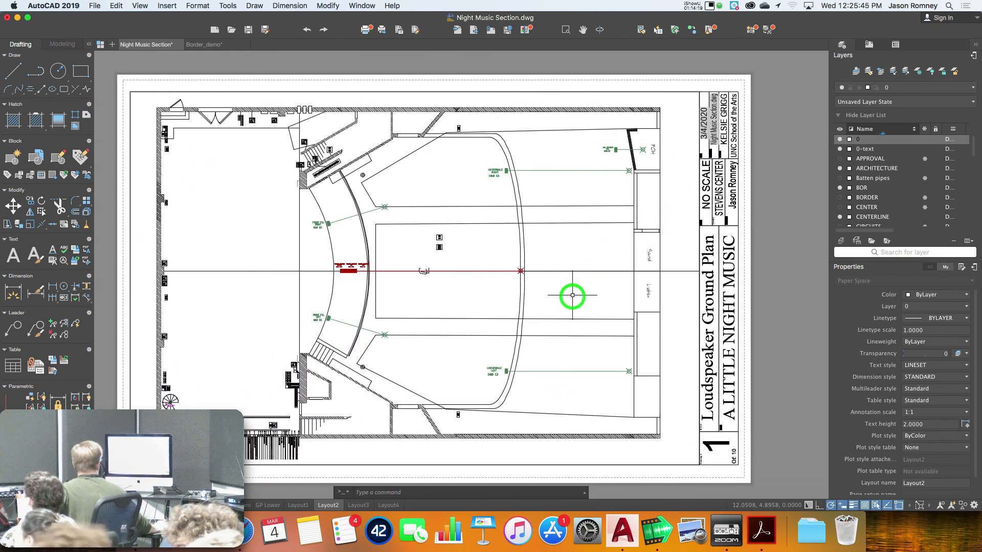
{"action": "scroll", "coordinate": [404, 461], "scroll_direction": "up", "scroll_amount": 1}
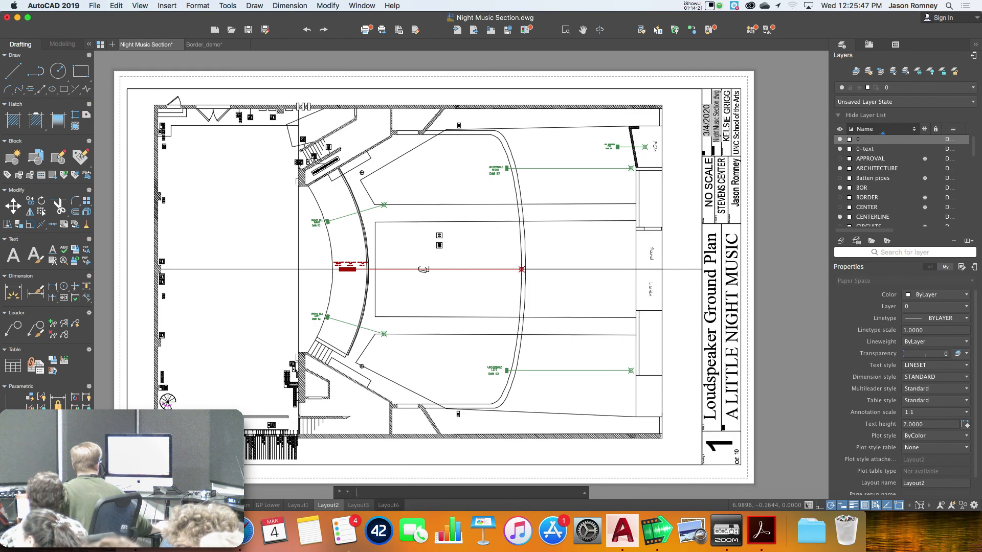
{"action": "right_click", "coordinate": [328, 506]}
{"action": "left_click", "coordinate": [349, 463]}
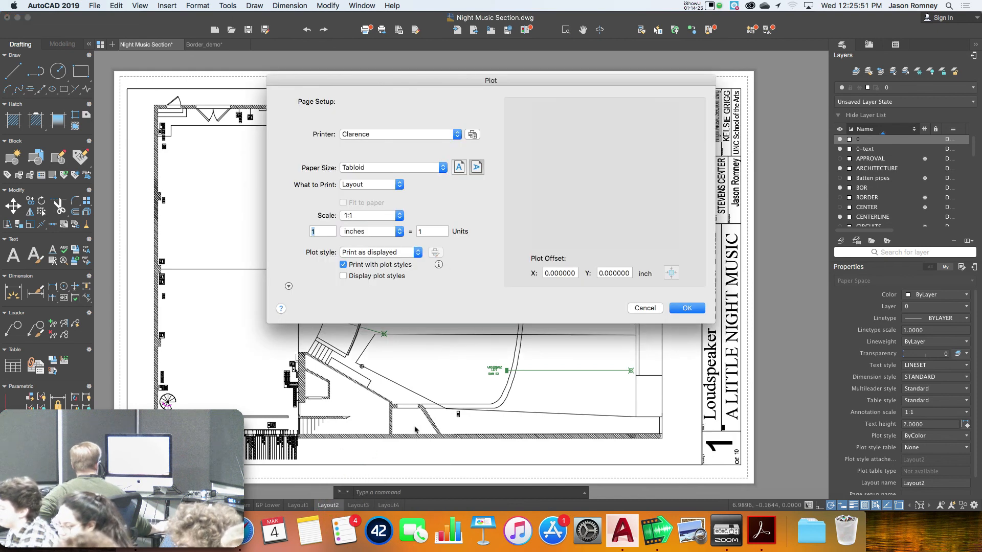
{"action": "left_click", "coordinate": [650, 309]}
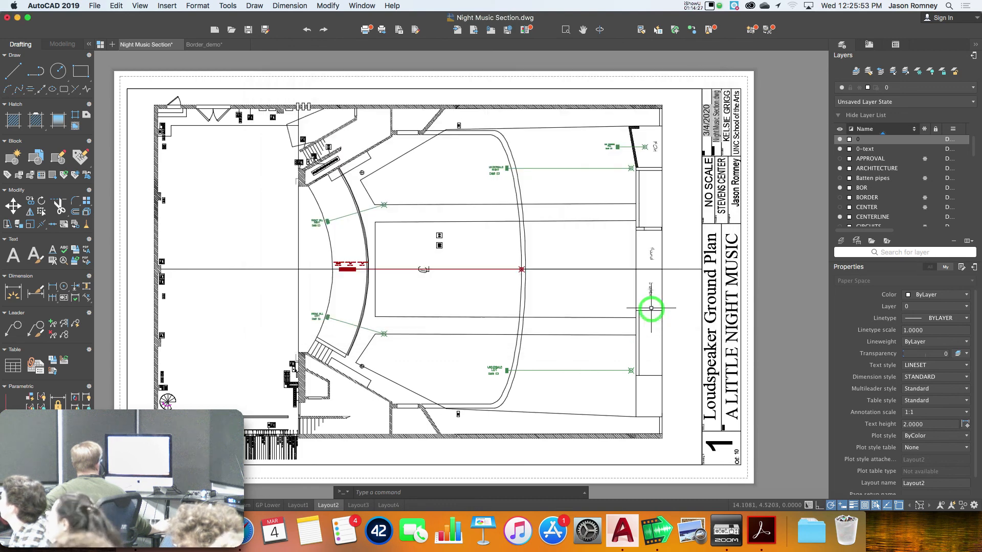
Plot Layout2 on Tabloid paper at 1:1 to the printer
{"action": "right_click", "coordinate": [328, 505]}
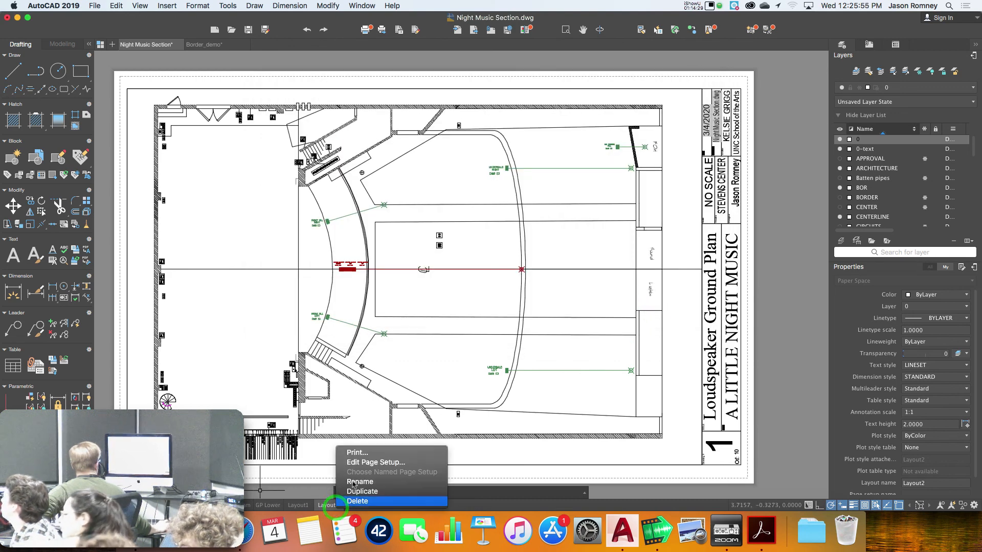
{"action": "left_click", "coordinate": [361, 454]}
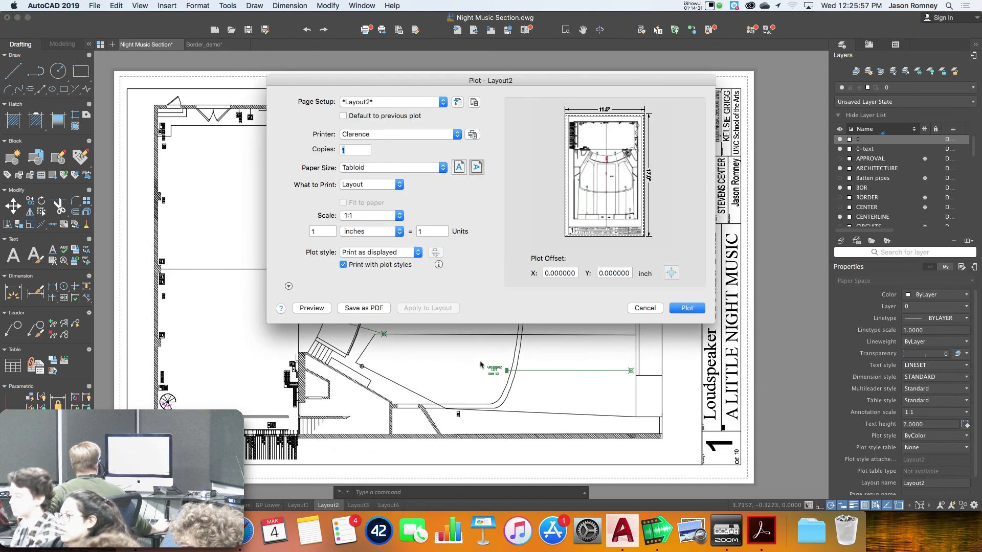
{"action": "left_click", "coordinate": [688, 309]}
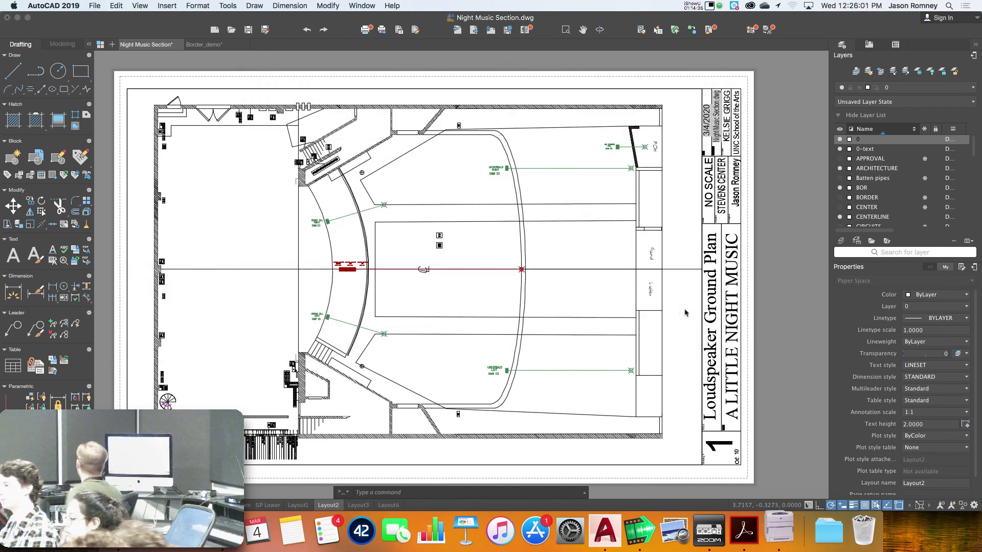
{"action": "left_click", "coordinate": [693, 5]}
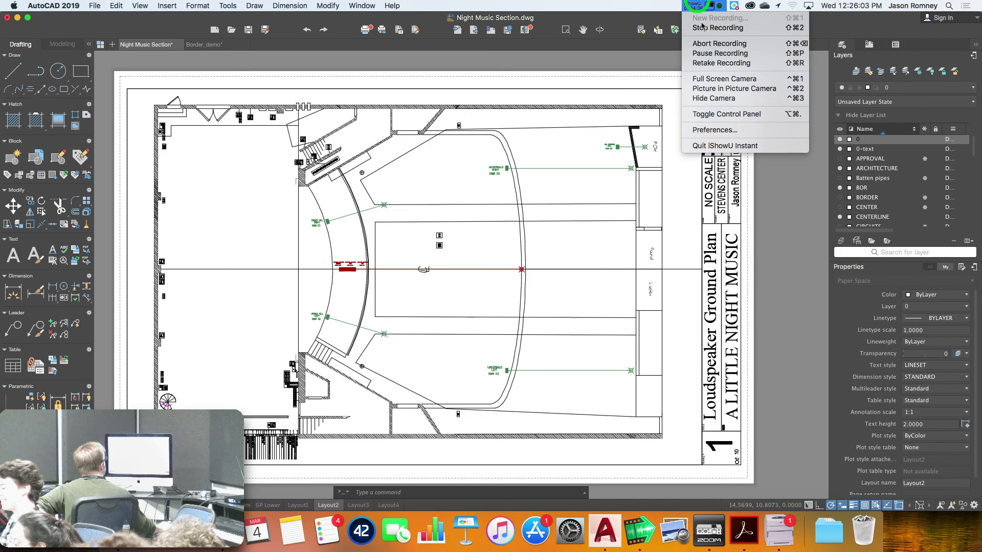